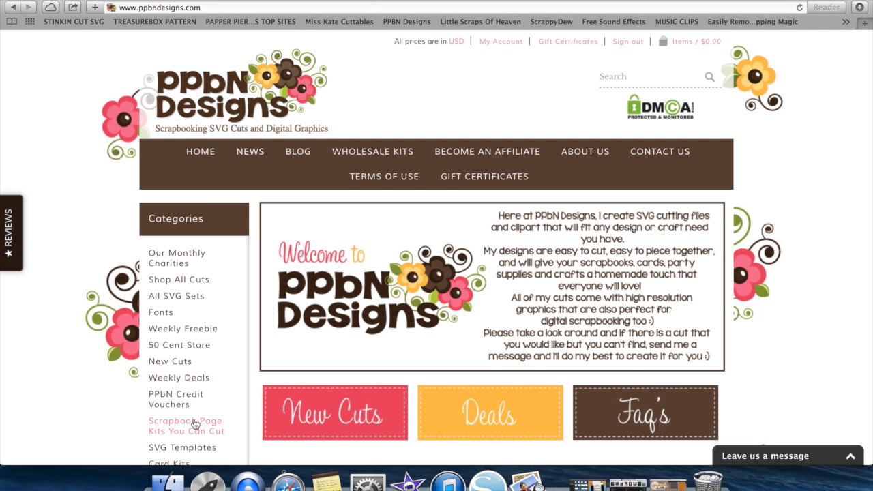
# - Open the Scrapbook Page Kits You Can Cut category and browse the listed kits
pyautogui.click(195, 424)
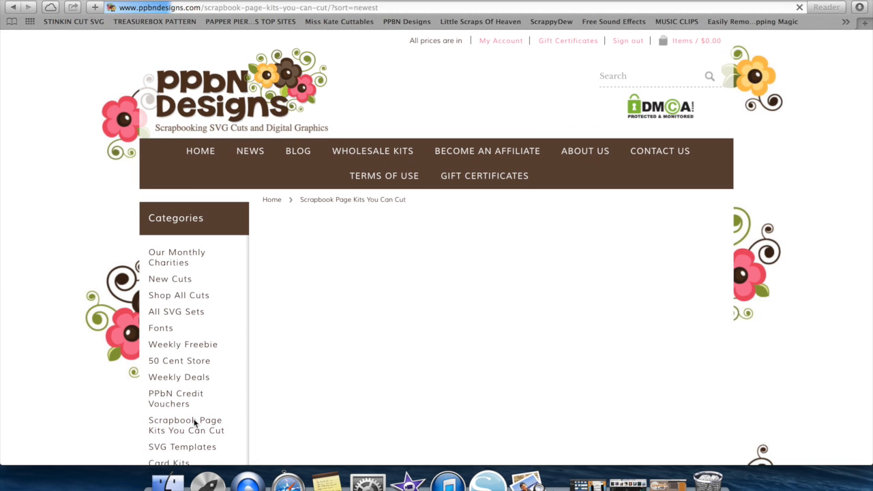
pyautogui.scroll(-10, 382, 399)
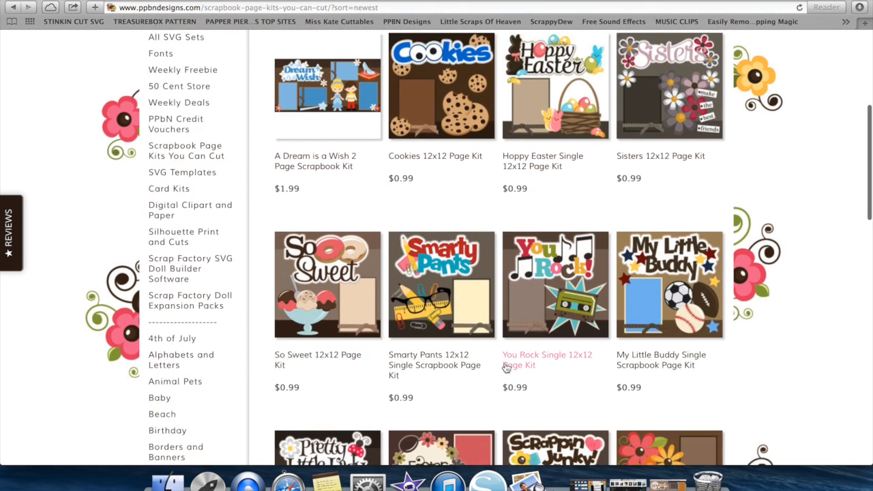
pyautogui.scroll(-15, 505, 363)
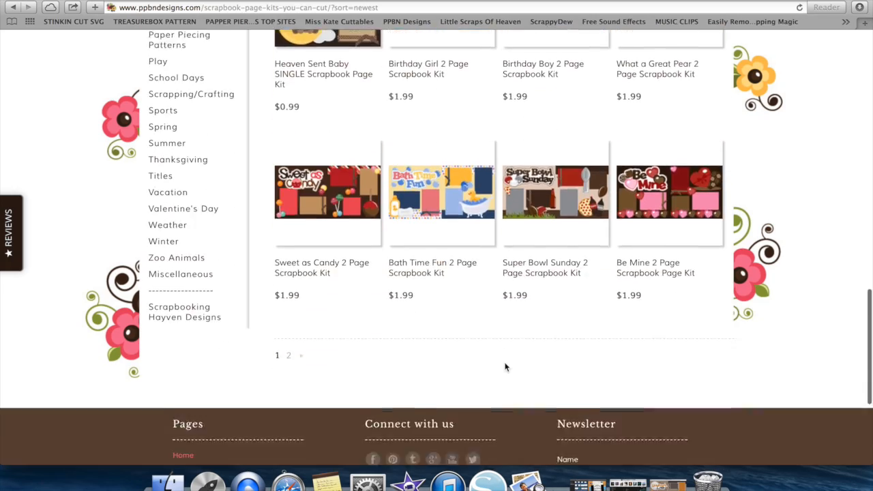
pyautogui.scroll(20, 505, 363)
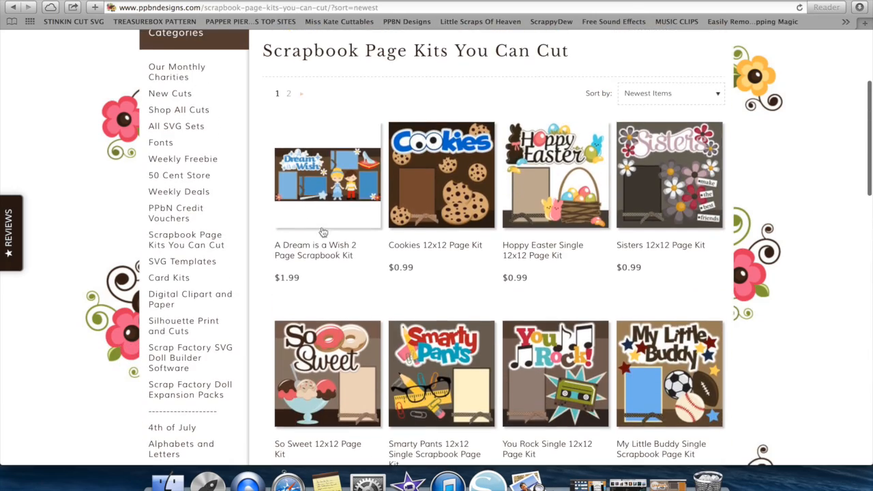
# - Open the A Dream is a Wish 2 Page Scrapbook Kit, view its enlarged preview image and close the preview
pyautogui.click(320, 190)
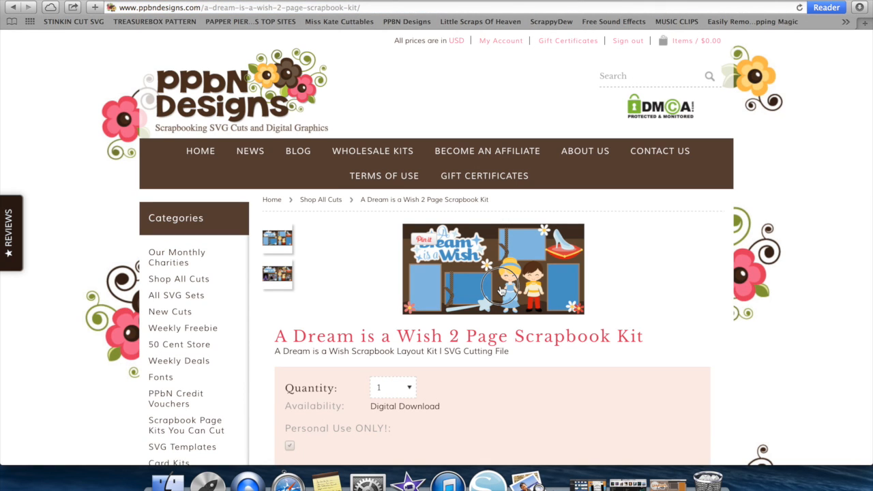
pyautogui.click(501, 291)
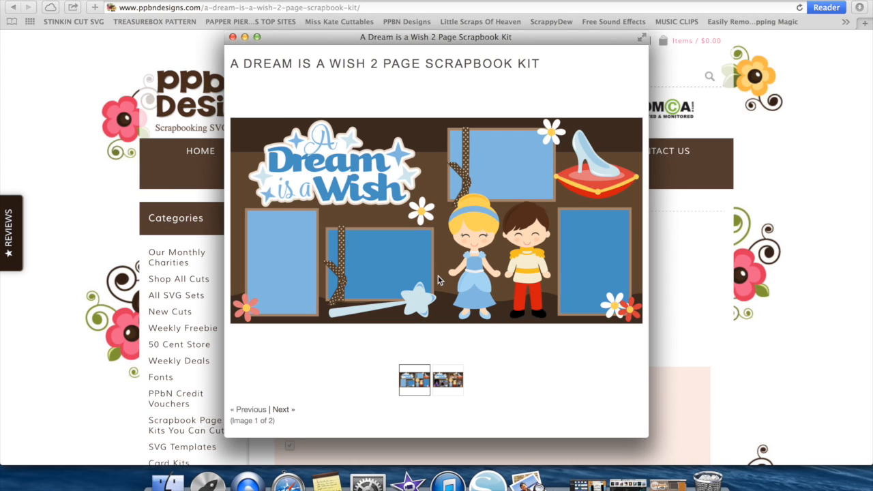
pyautogui.click(232, 38)
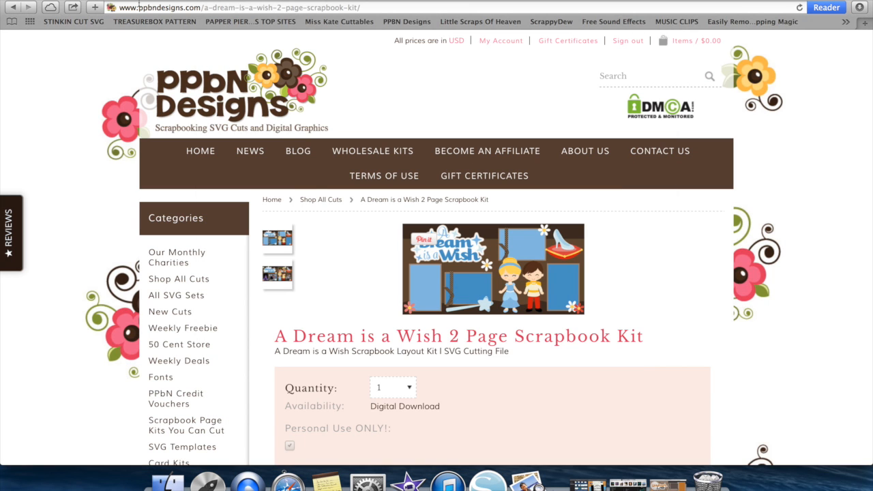
# - Minimize the browser and Silhouette Studio windows, view the Universal Love layout preview image and minimize it too
pyautogui.click(17, 1)
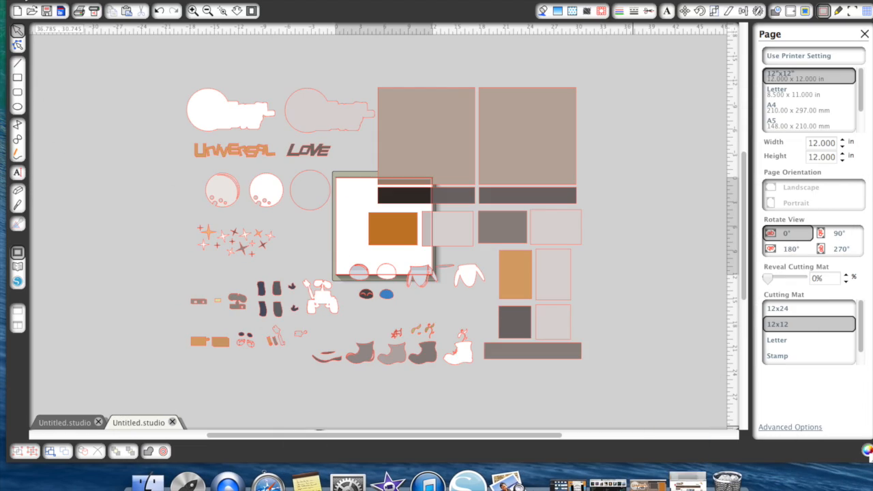
pyautogui.click(23, 2)
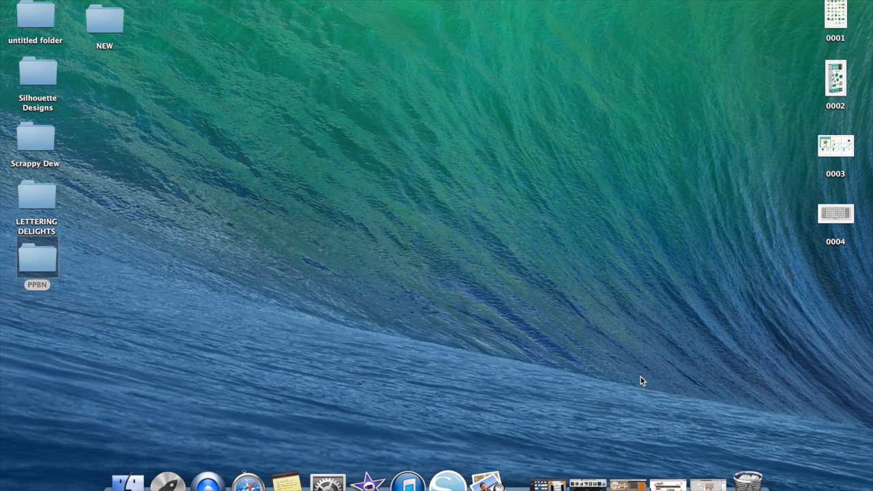
pyautogui.click(628, 483)
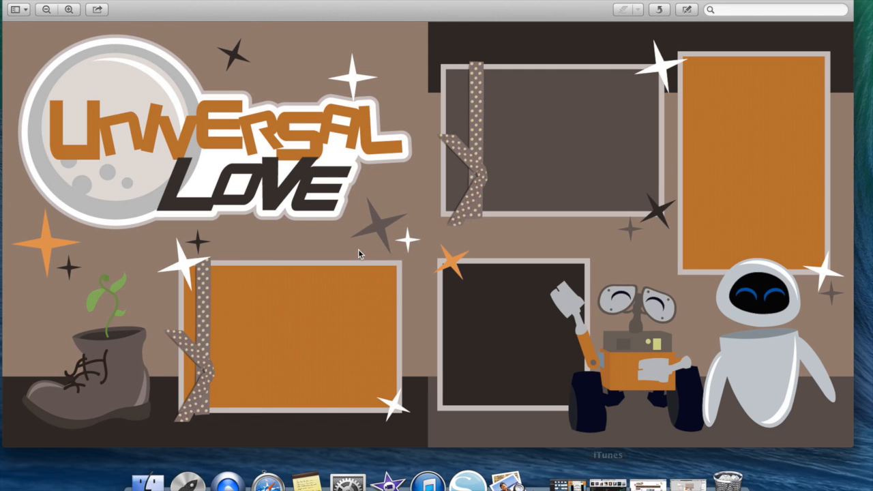
pyautogui.click(26, 2)
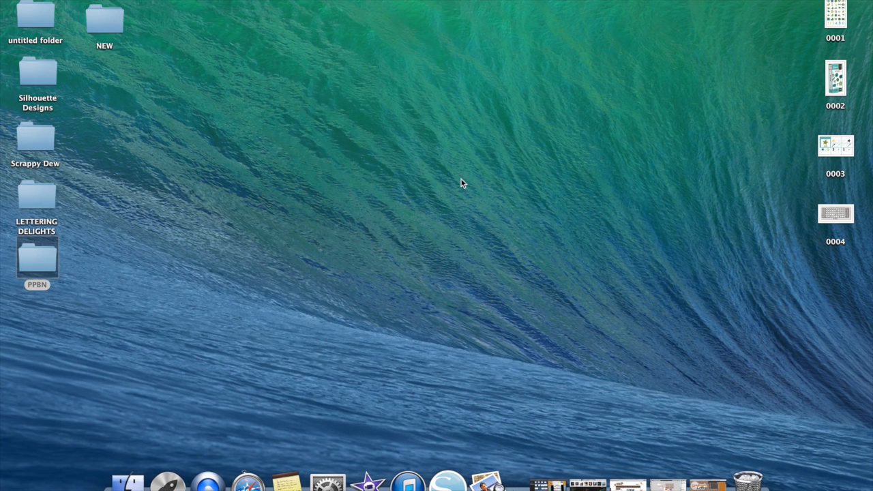
# - Restore the Silhouette Studio window and show the document with the Universal Love card design
pyautogui.click(667, 484)
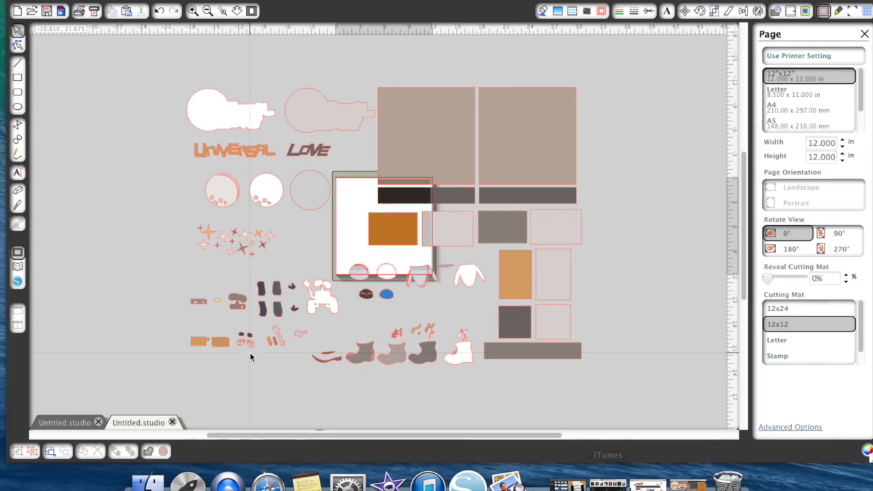
pyautogui.click(66, 420)
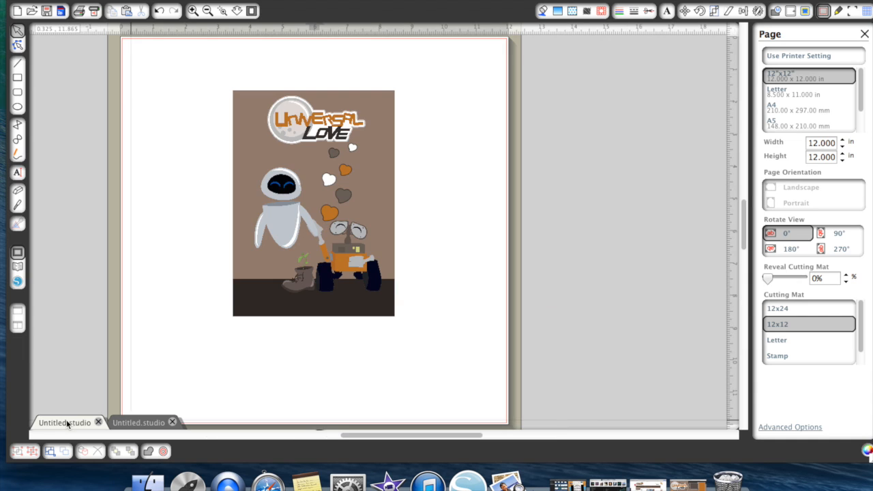
# - In Finder, open the ppbnuniversalLoveKIT folder inside the PPBN folder on the Desktop
pyautogui.click(147, 483)
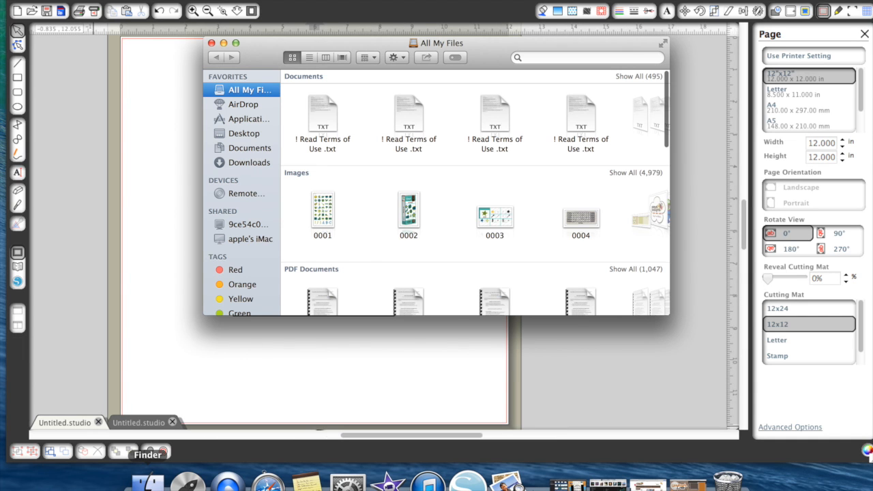
pyautogui.click(239, 119)
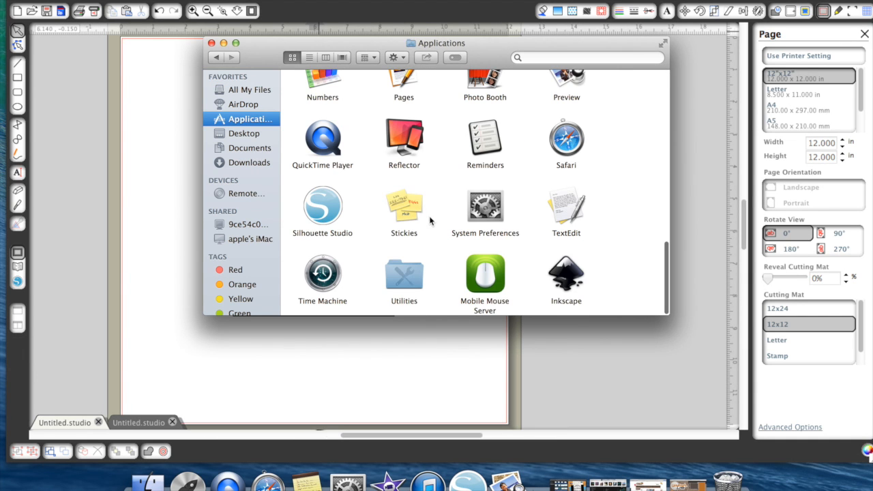
pyautogui.click(243, 133)
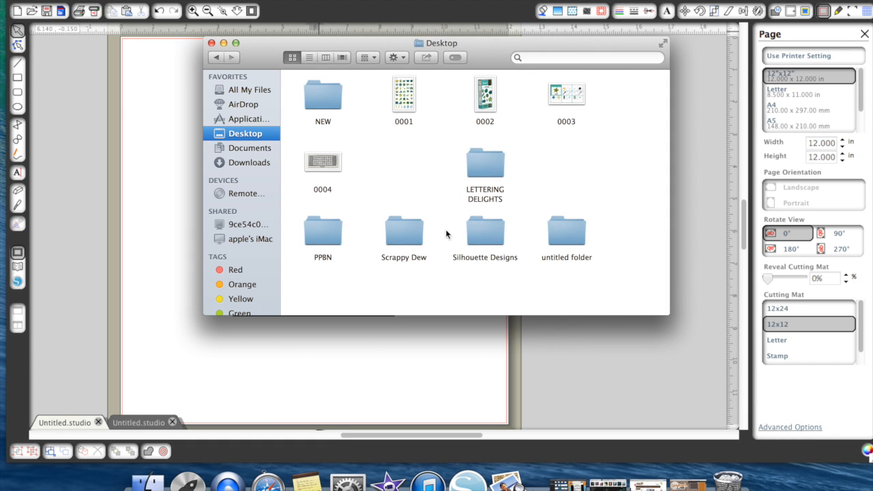
pyautogui.click(330, 236)
pyautogui.doubleClick(331, 237)
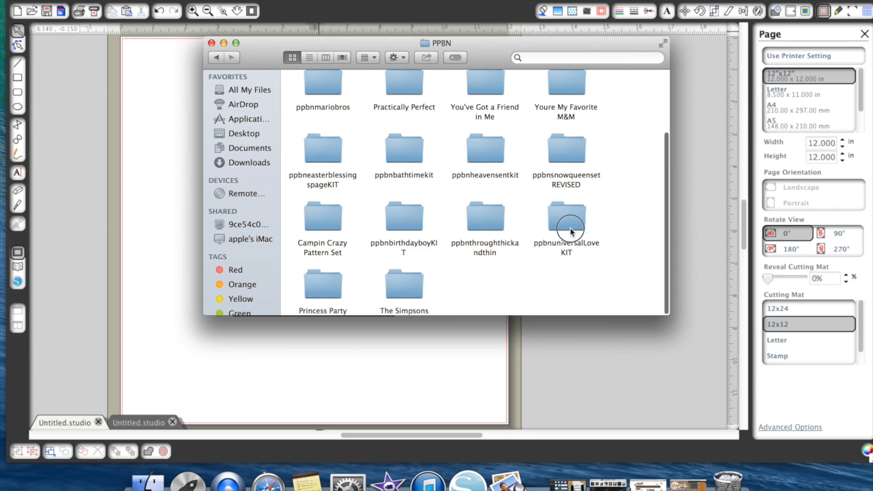
pyautogui.doubleClick(566, 220)
# - Look through the Universal Love kit's PNG, DXF and SVG files and close the Finder window
pyautogui.scroll(3, 419, 143)
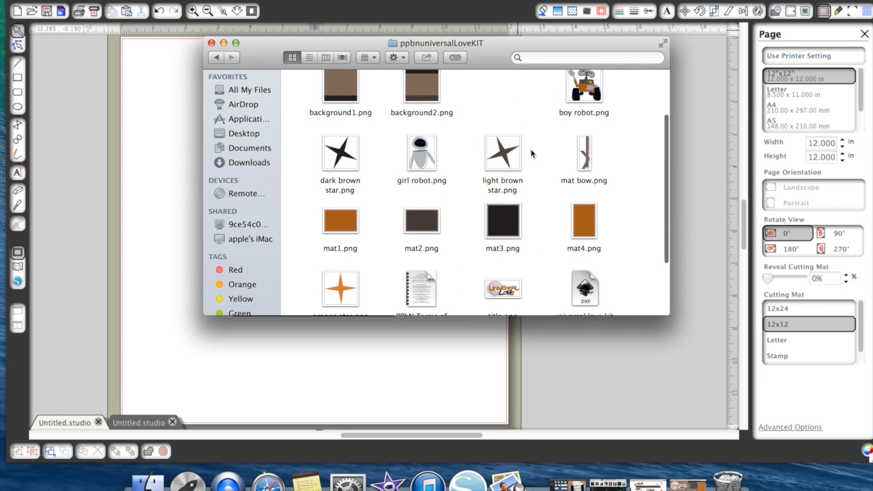
pyautogui.scroll(-5, 538, 238)
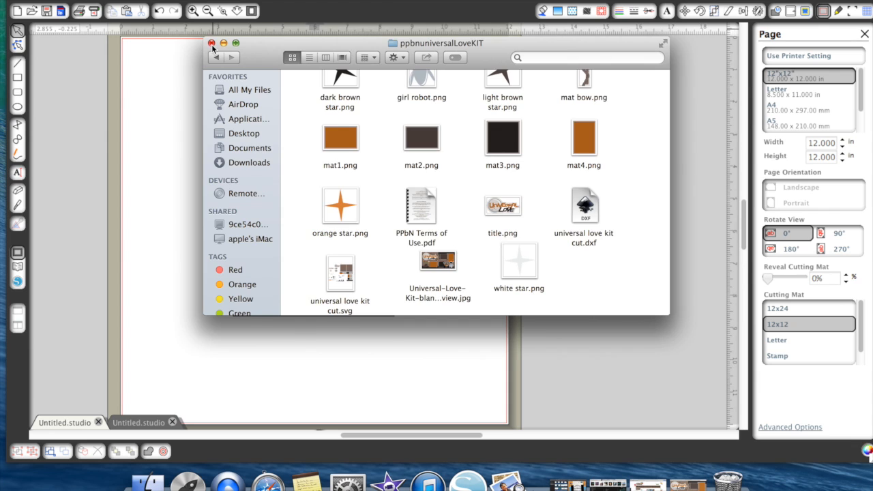
pyautogui.click(211, 43)
# - Compare the WALL*E library folder's files and the document of kit cut pieces with the card design
pyautogui.click(18, 267)
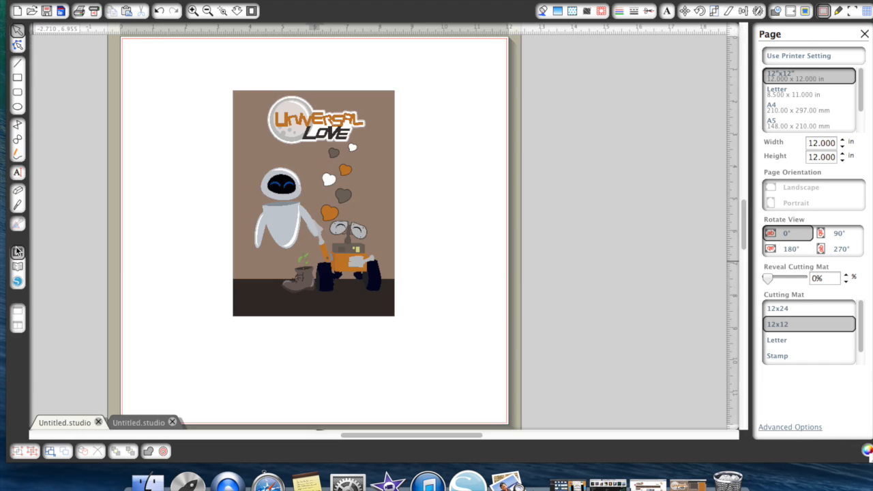
pyautogui.click(17, 252)
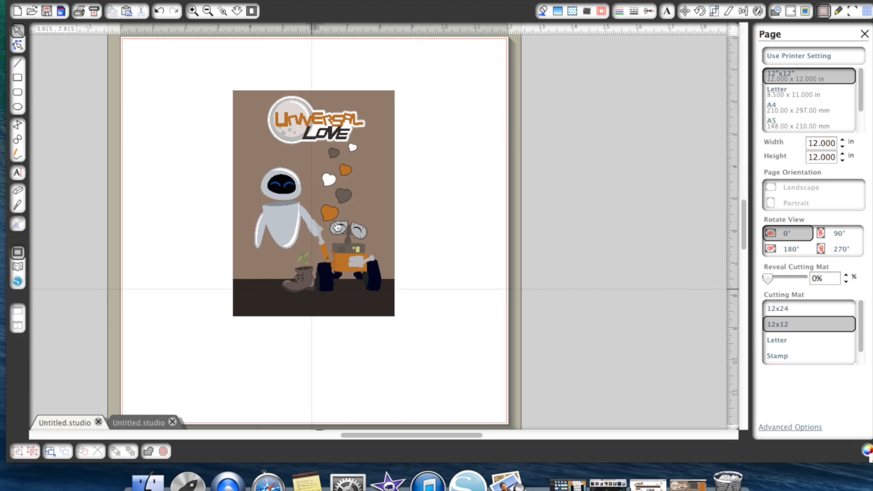
pyautogui.click(17, 266)
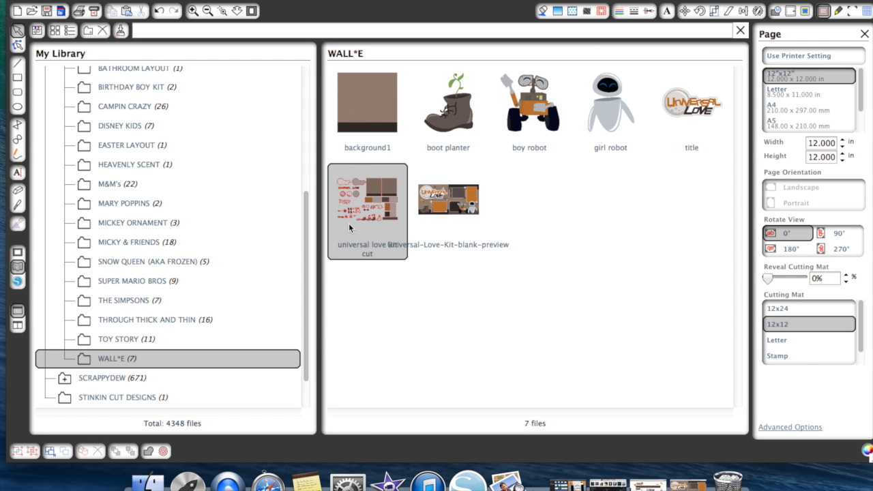
pyautogui.click(17, 252)
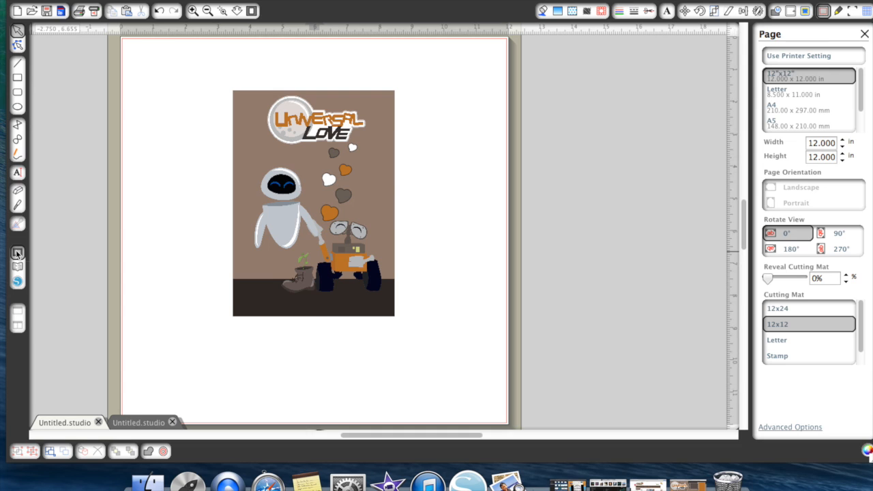
pyautogui.click(146, 421)
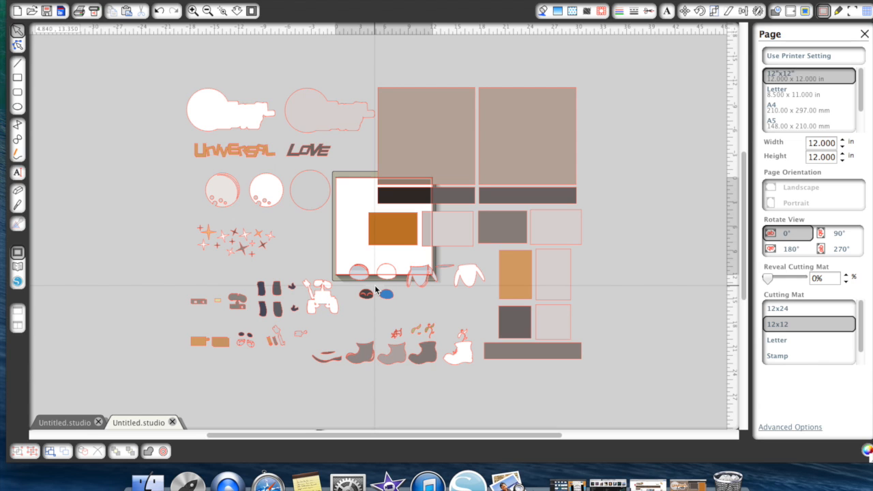
pyautogui.click(61, 422)
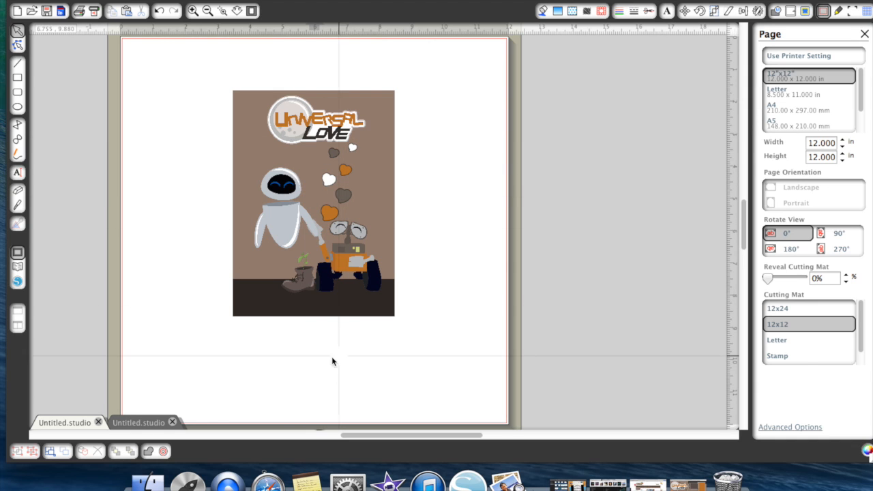
# - Switch to the document with the Universal Love cut pieces, ungroup the whole kit and deselect it
pyautogui.click(147, 426)
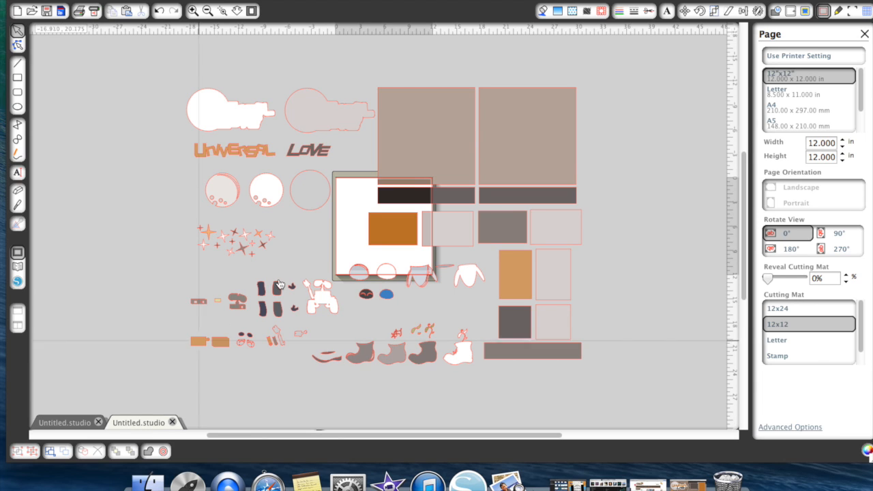
pyautogui.moveTo(412, 166); pyautogui.dragTo(390, 164)
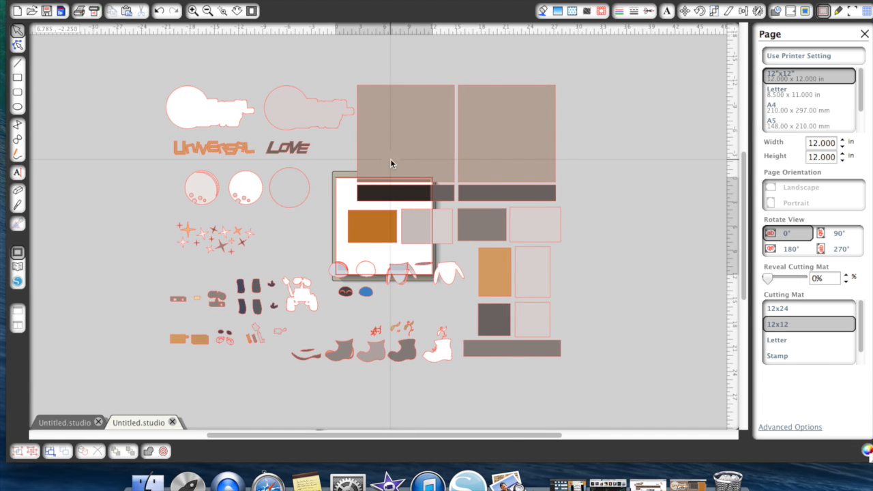
pyautogui.rightClick(391, 164)
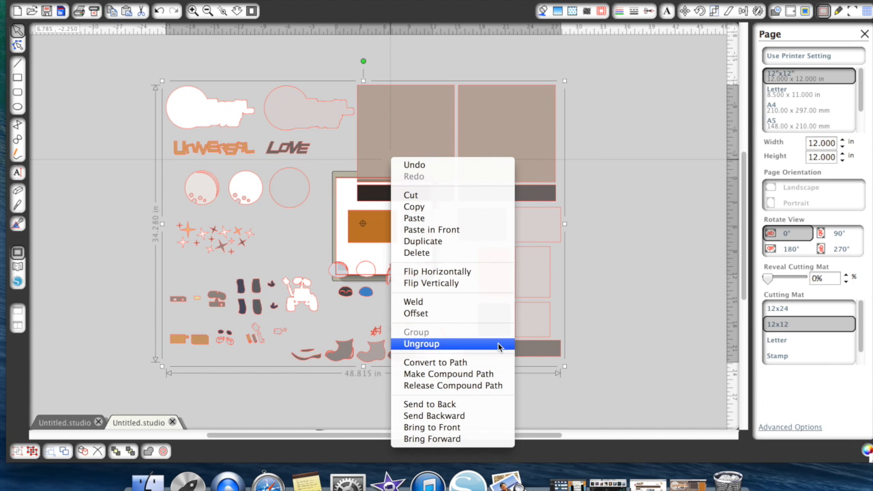
pyautogui.click(494, 342)
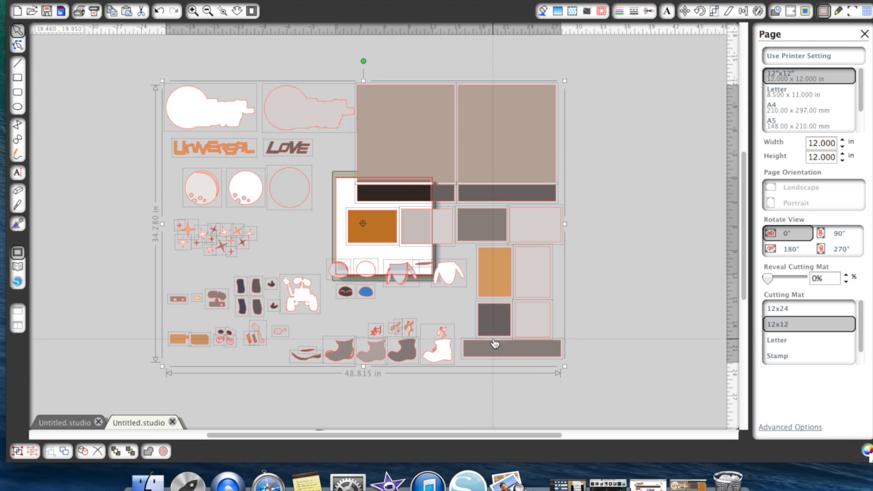
pyautogui.click(661, 283)
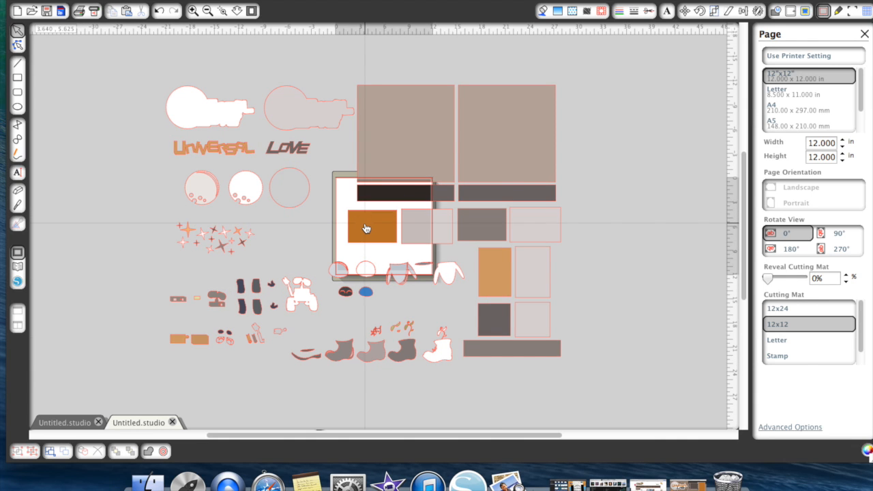
# - Delete the row of photo mats below the backgrounds, the mats beneath it and the long bottom strip
pyautogui.moveTo(351, 203); pyautogui.dragTo(572, 239)
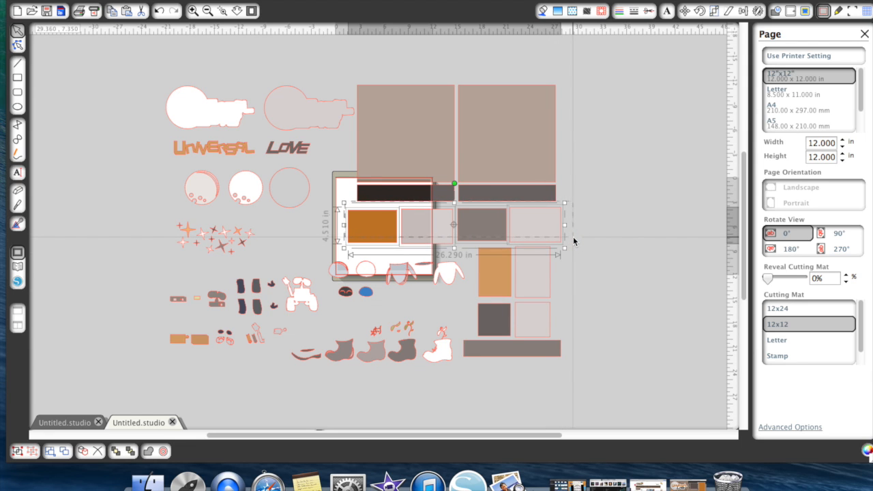
pyautogui.click(573, 240)
pyautogui.moveTo(489, 232); pyautogui.dragTo(555, 365)
pyautogui.press('Delete')
# - Delete the second brown background square with its dark strip, and all the small stars
pyautogui.click(514, 116)
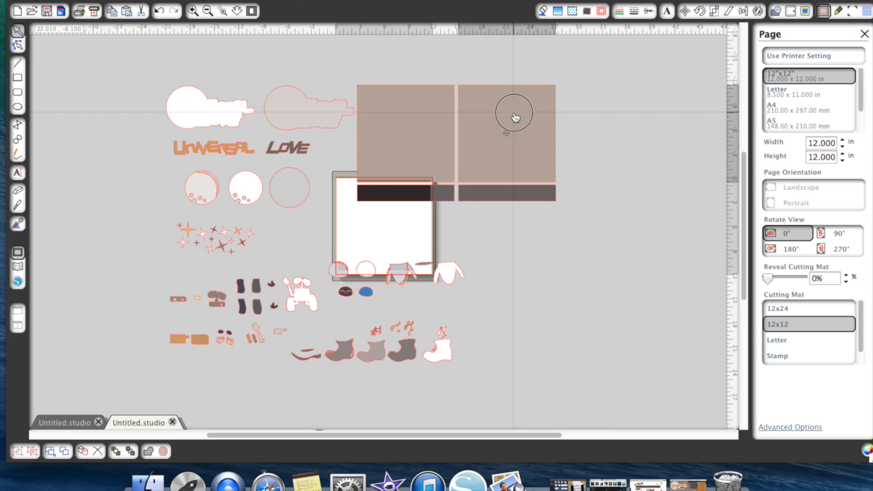
pyautogui.press('Delete')
pyautogui.click(512, 191)
pyautogui.press('Delete')
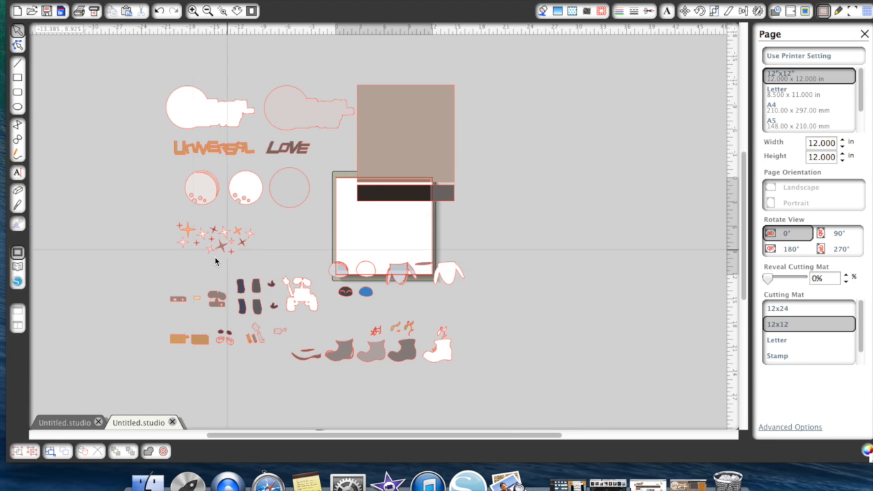
pyautogui.moveTo(162, 216); pyautogui.dragTo(272, 264)
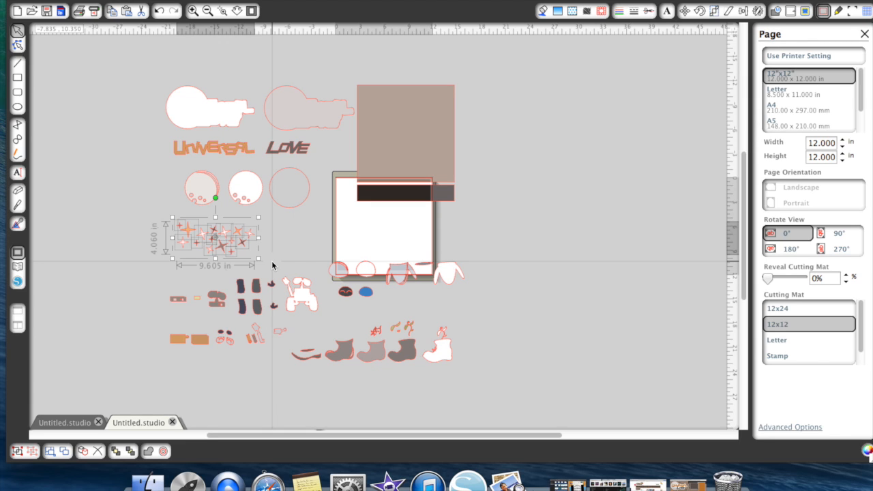
pyautogui.press('Delete')
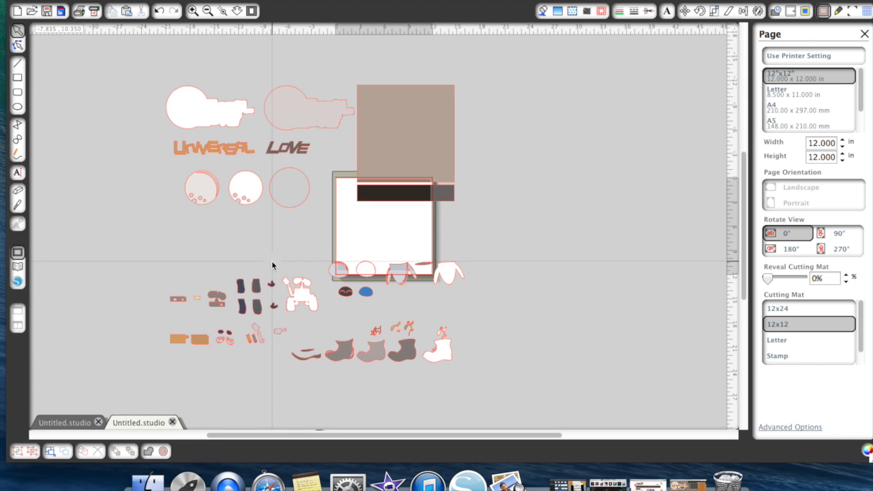
# - Group the moon, Universal Love title and title mat pieces, and move the group away from the page's upper left
pyautogui.moveTo(145, 76); pyautogui.dragTo(332, 197)
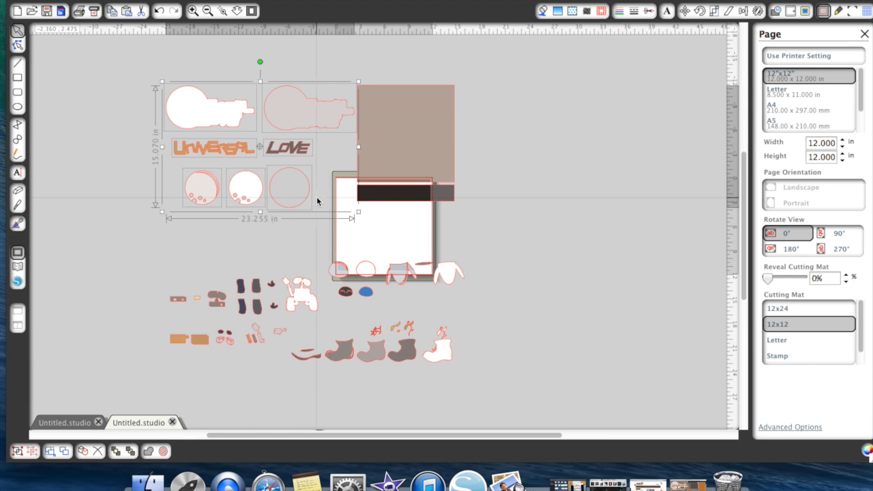
pyautogui.rightClick(317, 201)
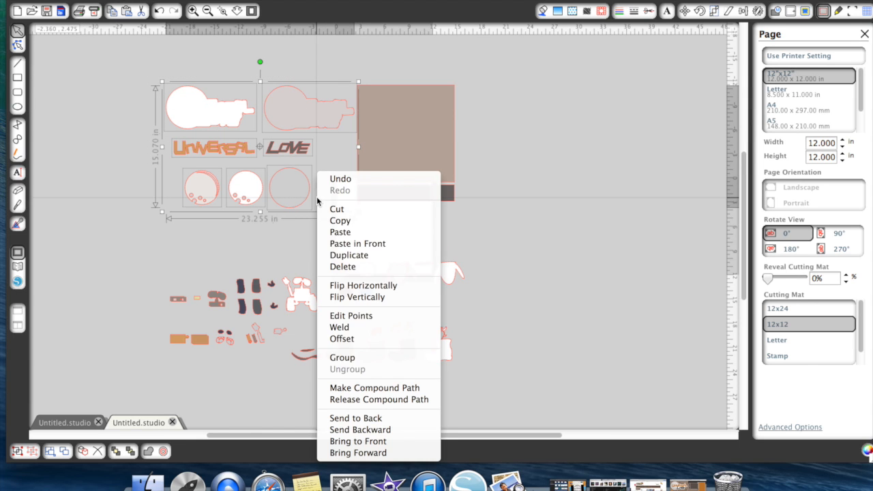
pyautogui.click(357, 356)
pyautogui.moveTo(303, 210); pyautogui.dragTo(152, 144)
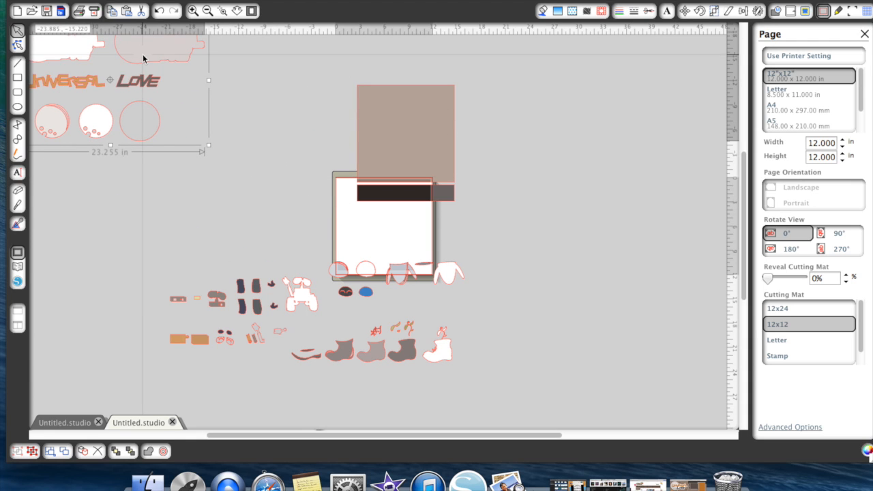
# - Group all the boy robot pieces and move the group farther left of the page
pyautogui.moveTo(156, 273); pyautogui.dragTo(324, 346)
pyautogui.rightClick(255, 337)
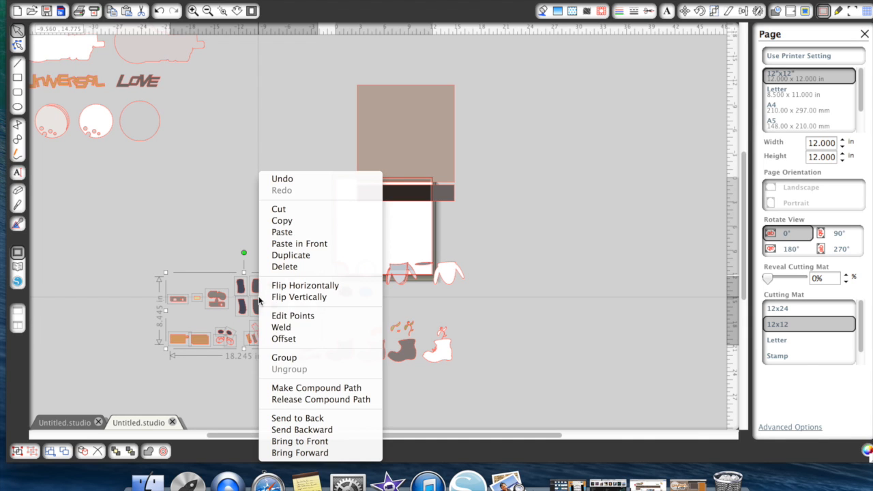
pyautogui.click(291, 359)
pyautogui.moveTo(300, 305); pyautogui.dragTo(163, 280)
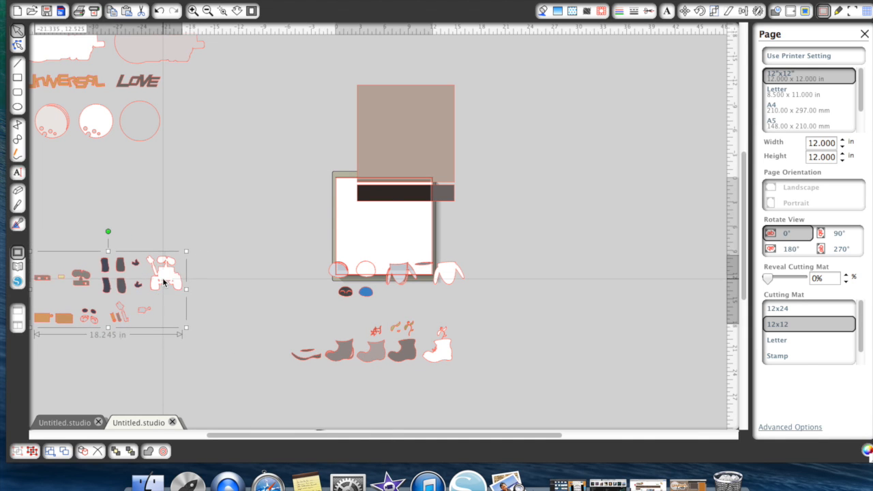
# - Group the girl robot's head, face and body pieces and move the group well right of the page, near the background square's height
pyautogui.click(318, 255)
pyautogui.moveTo(318, 255); pyautogui.dragTo(461, 276)
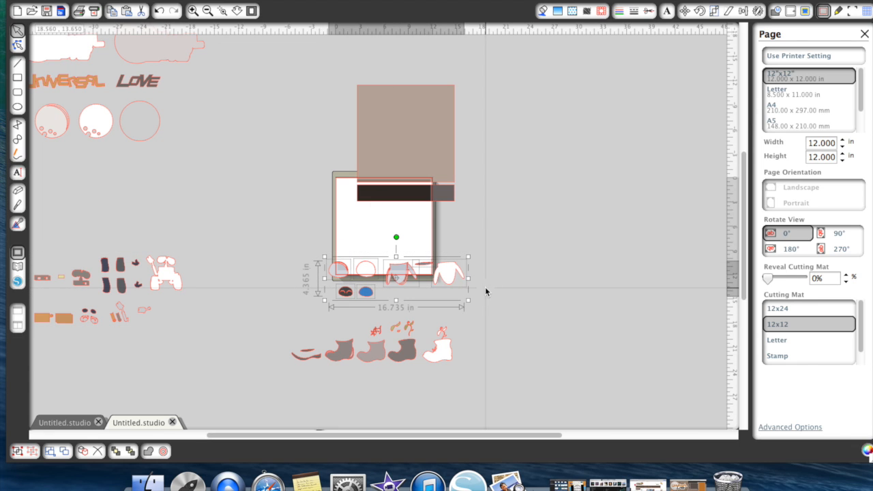
pyautogui.rightClick(437, 271)
pyautogui.click(448, 358)
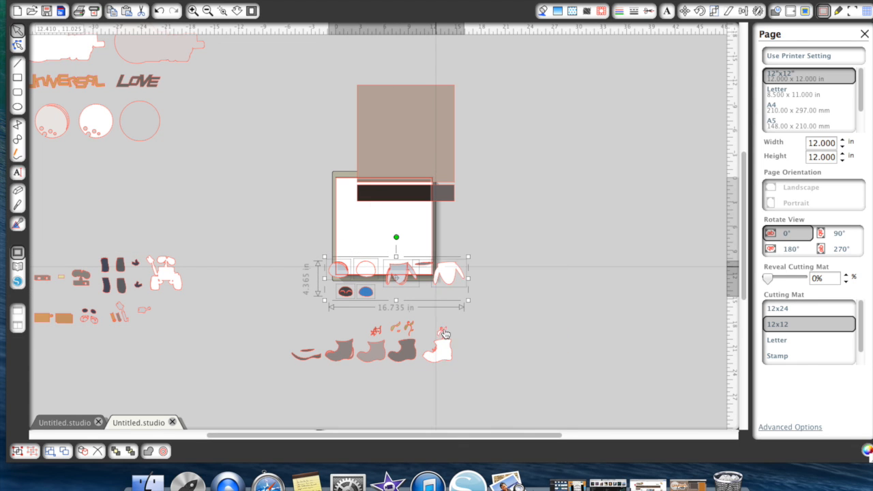
pyautogui.moveTo(604, 197); pyautogui.dragTo(709, 136)
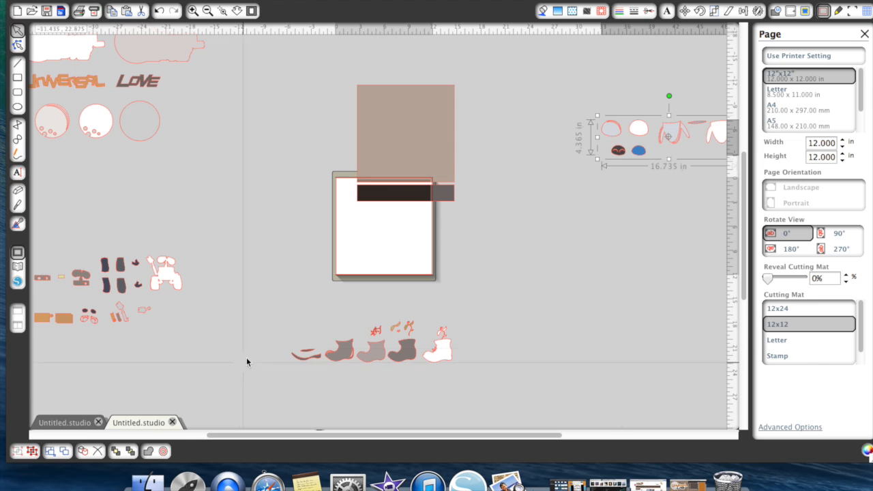
# - Group the boot planter pieces and move the group to the lower right of the page
pyautogui.moveTo(284, 316); pyautogui.dragTo(469, 357)
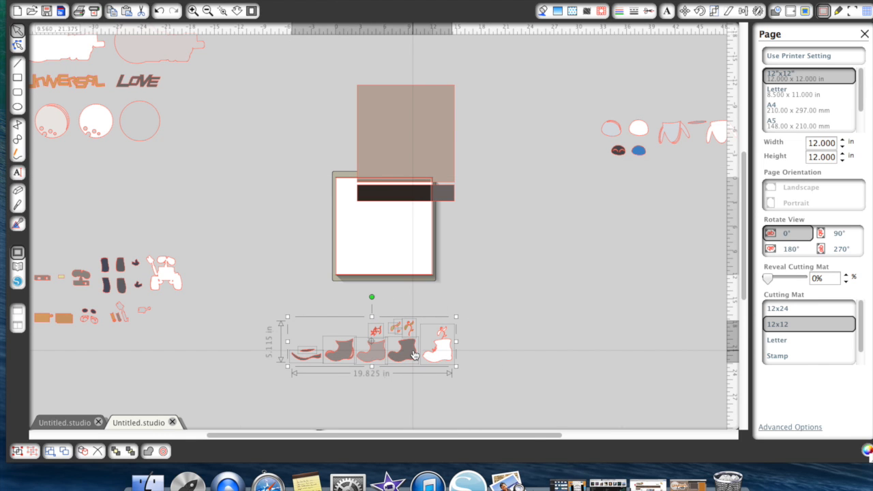
pyautogui.rightClick(413, 351)
pyautogui.click(444, 358)
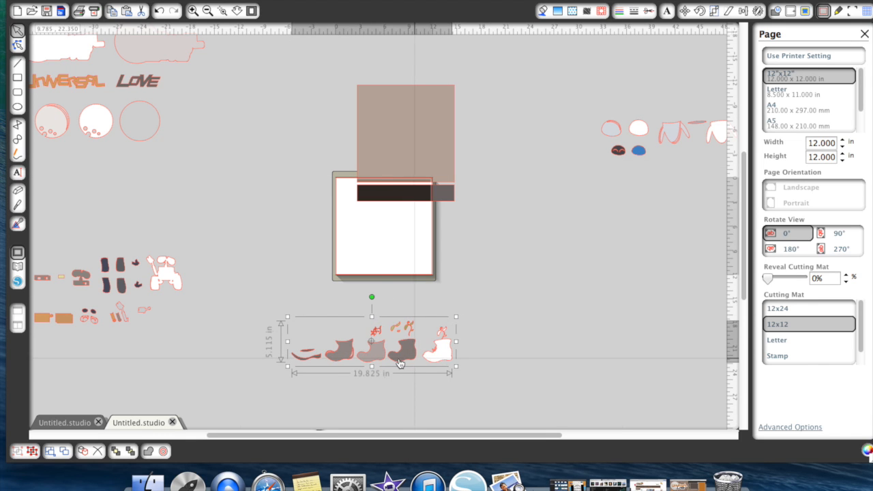
pyautogui.moveTo(399, 362); pyautogui.dragTo(666, 421)
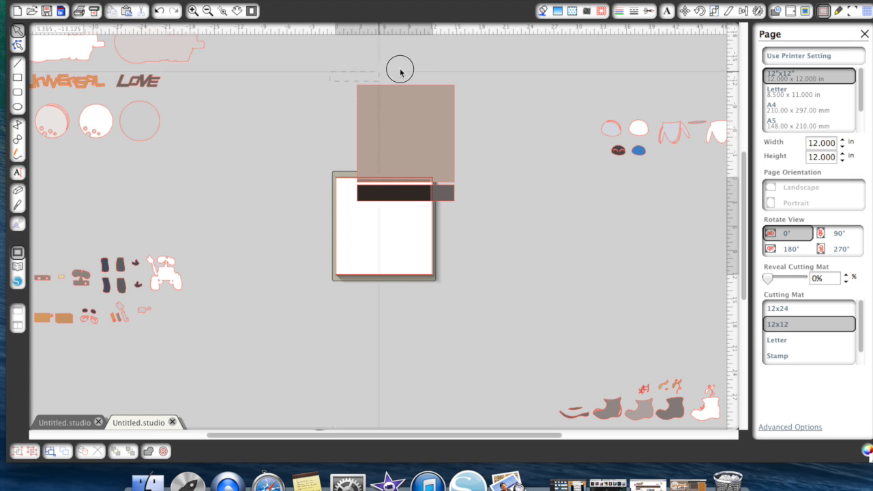
# - Delete the remaining brown background square with its dark strip, and move the boy robot group farther down
pyautogui.moveTo(400, 68); pyautogui.dragTo(502, 209)
pyautogui.press('Delete')
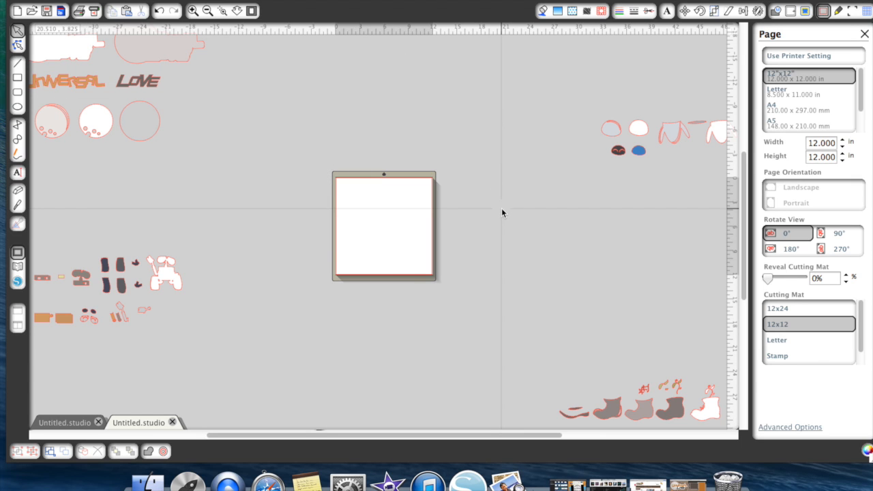
pyautogui.moveTo(138, 290); pyautogui.dragTo(155, 364)
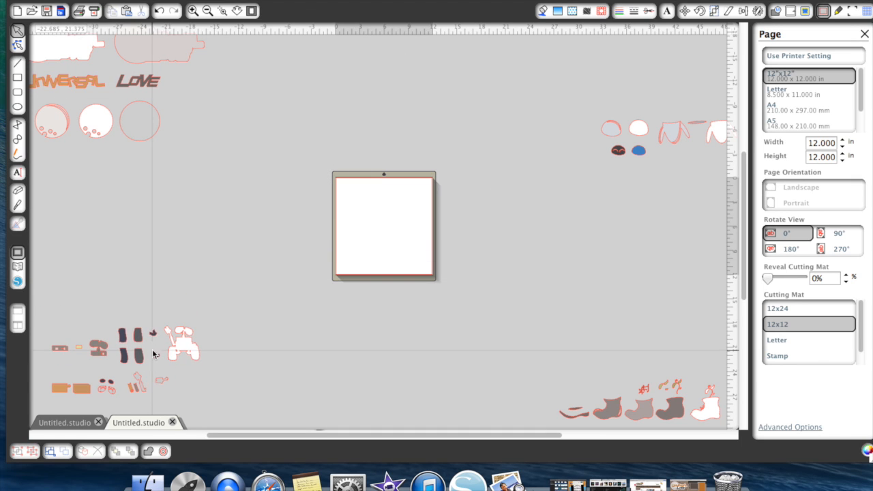
# - Review the finished card design and the WALL*E library folder, and return to the document of cut pieces
pyautogui.click(68, 423)
pyautogui.click(332, 311)
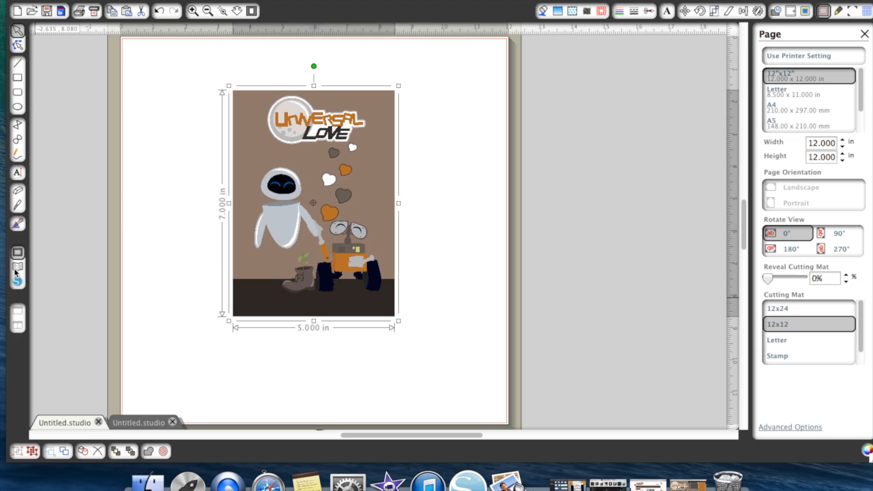
pyautogui.click(16, 272)
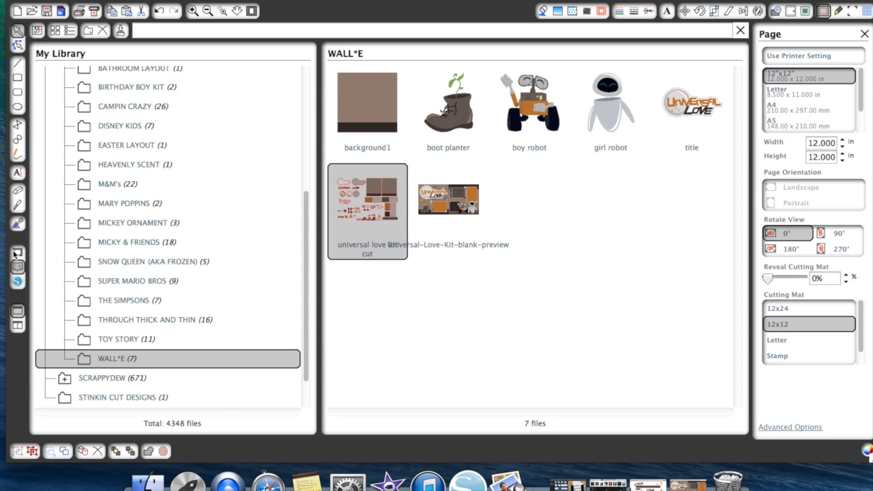
pyautogui.click(15, 253)
pyautogui.click(136, 422)
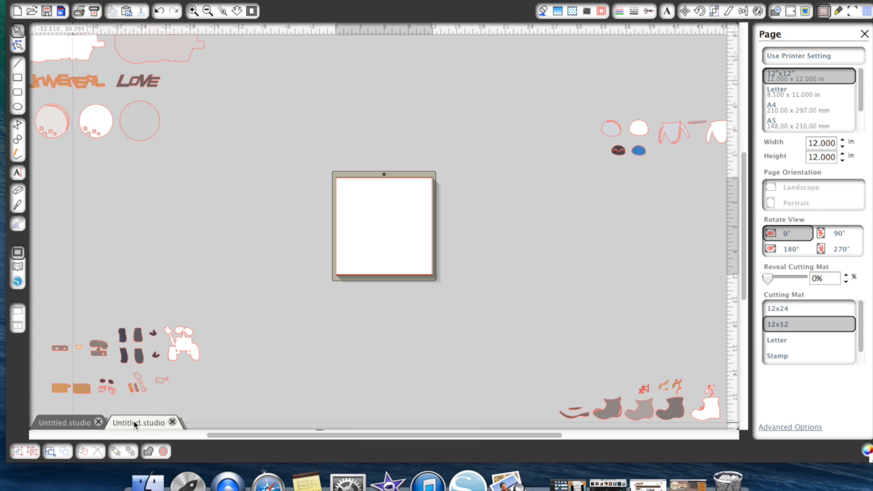
# - Insert background1 from the WALL*E library folder onto the page
pyautogui.click(18, 267)
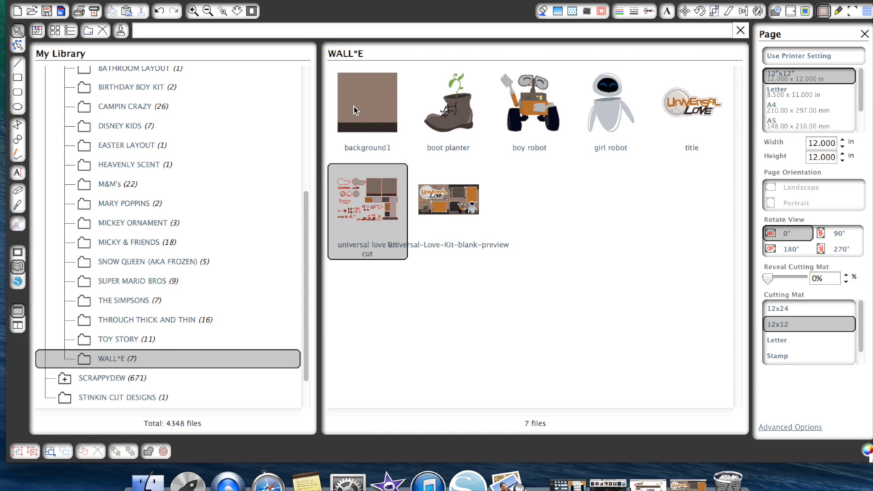
pyautogui.click(367, 123)
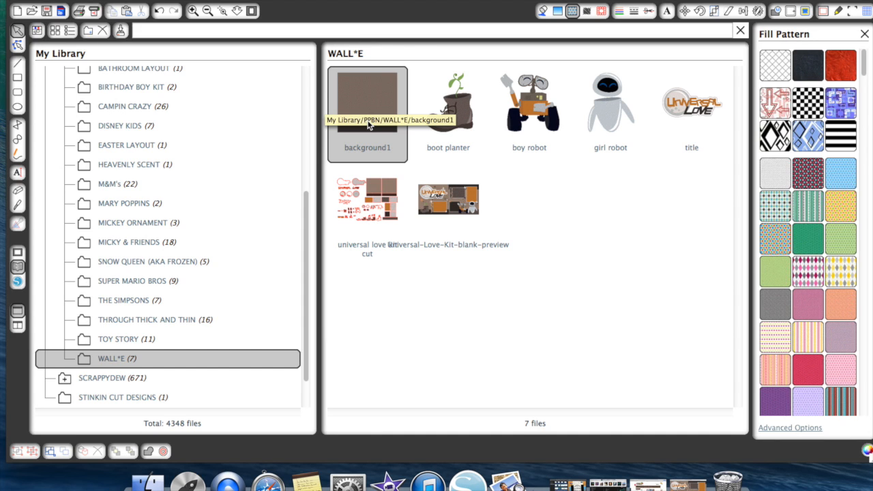
pyautogui.doubleClick(367, 122)
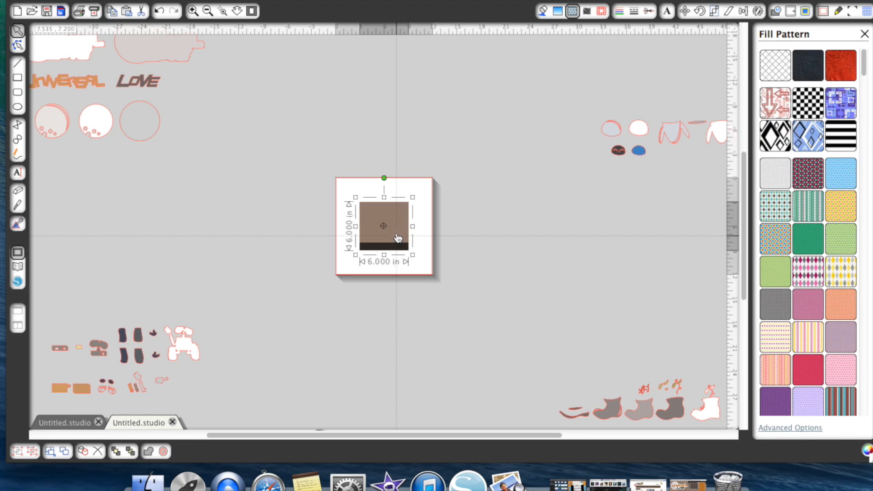
pyautogui.click(192, 11)
pyautogui.click(191, 14)
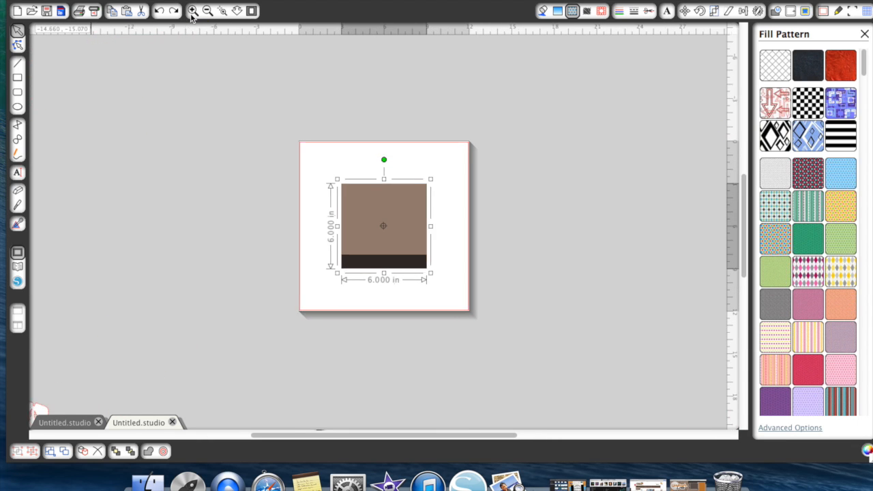
# - Resize the background to 5 in wide by 7 in high with the aspect ratio unlocked, and deselect it
pyautogui.click(714, 12)
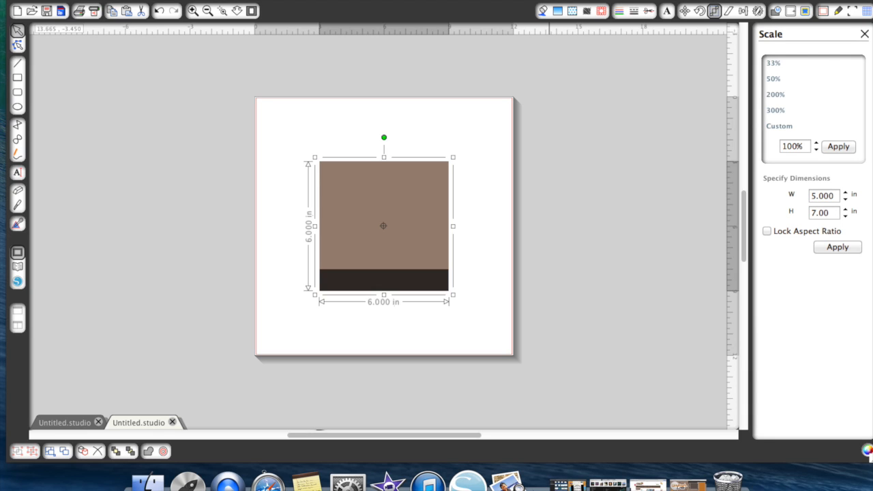
pyautogui.click(837, 248)
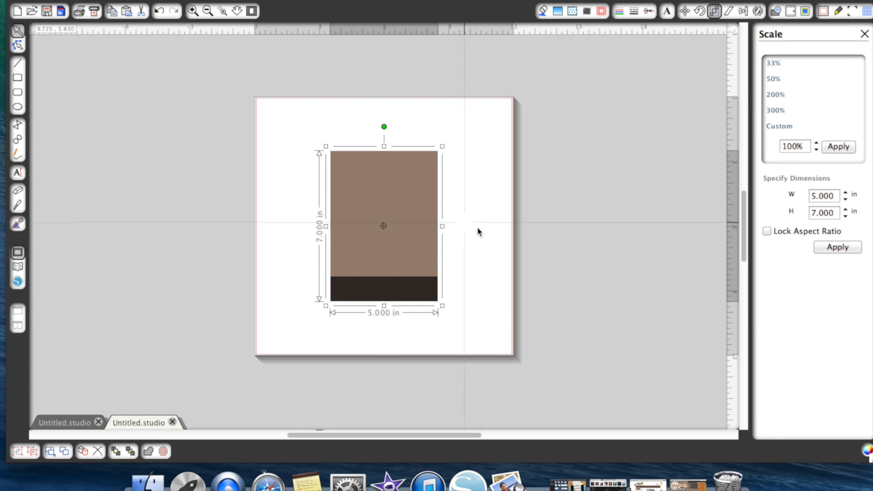
pyautogui.click(585, 212)
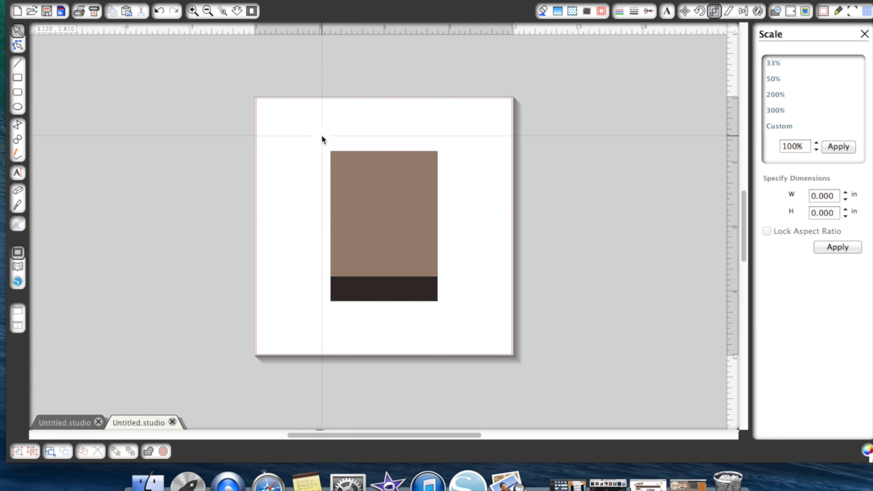
# - Trace the outer edge of the background, using a trace area that encloses the whole image
pyautogui.click(806, 14)
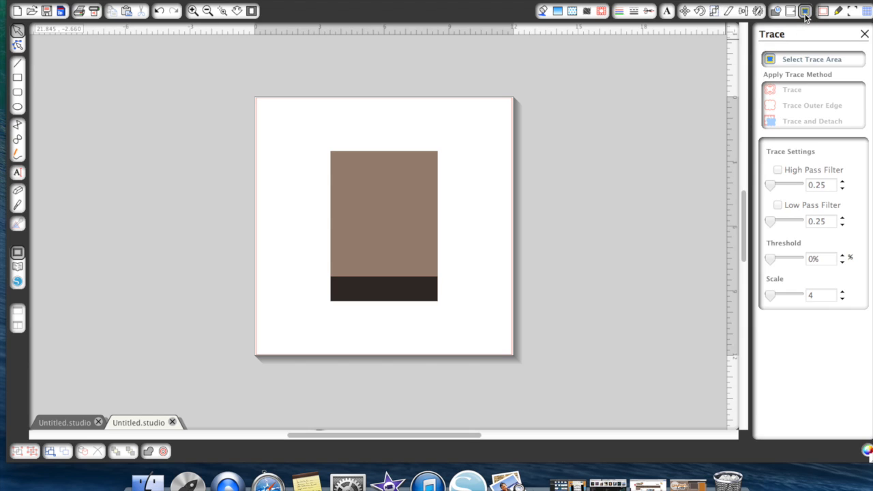
pyautogui.click(810, 62)
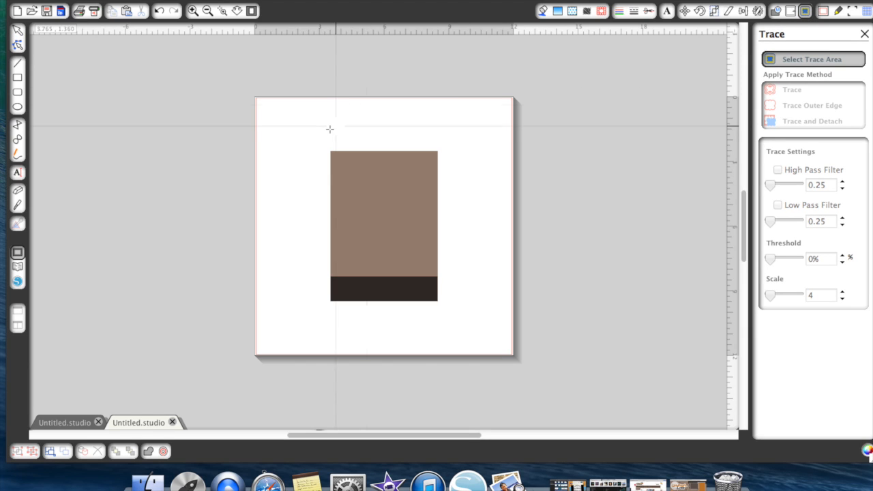
pyautogui.moveTo(317, 130)
pyautogui.mouseDown()
pyautogui.moveTo(381, 155)
pyautogui.moveTo(464, 252)
pyautogui.moveTo(454, 327)
pyautogui.mouseUp()
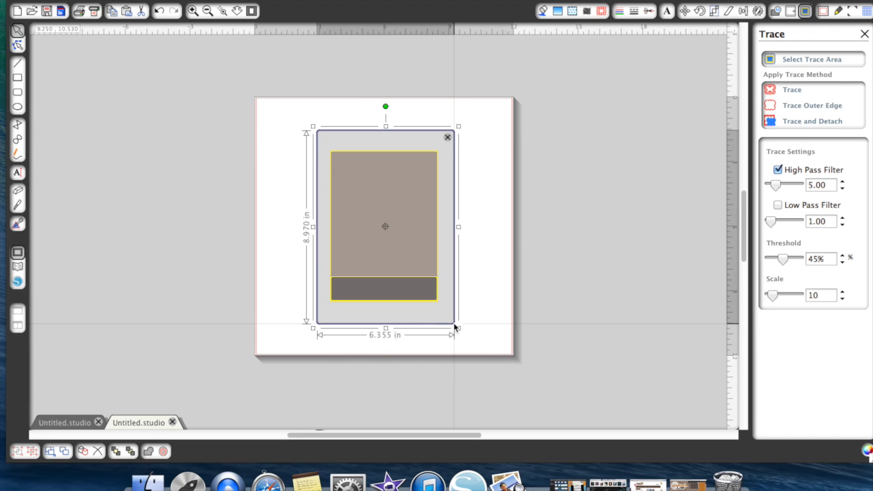
pyautogui.click(814, 103)
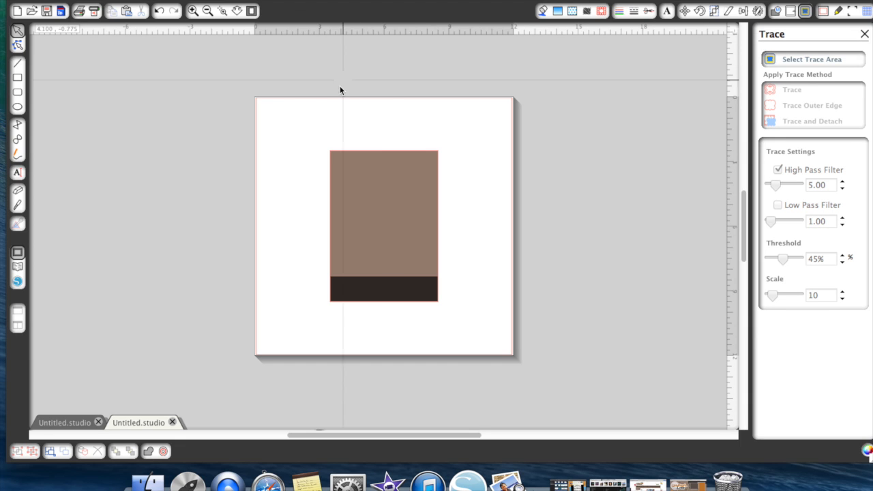
# - Group the background image with its traced cut line and move it slightly up and left on the page
pyautogui.moveTo(302, 125); pyautogui.dragTo(487, 331)
pyautogui.rightClick(387, 254)
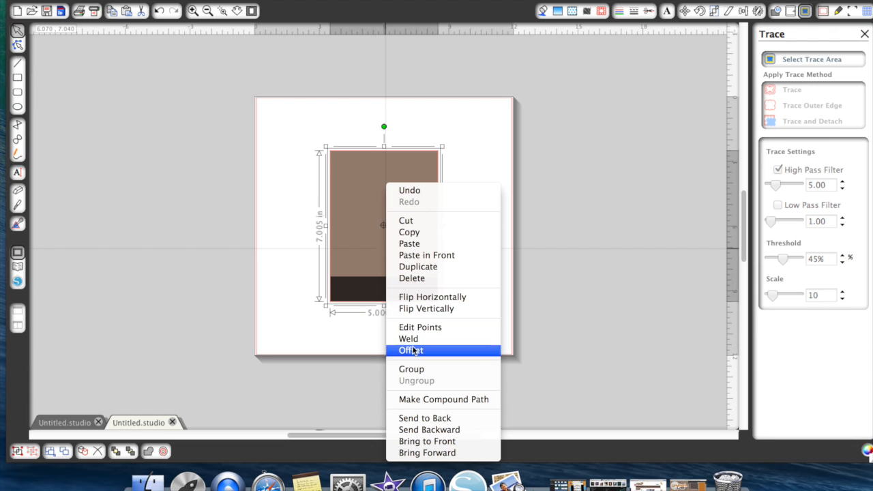
pyautogui.click(412, 369)
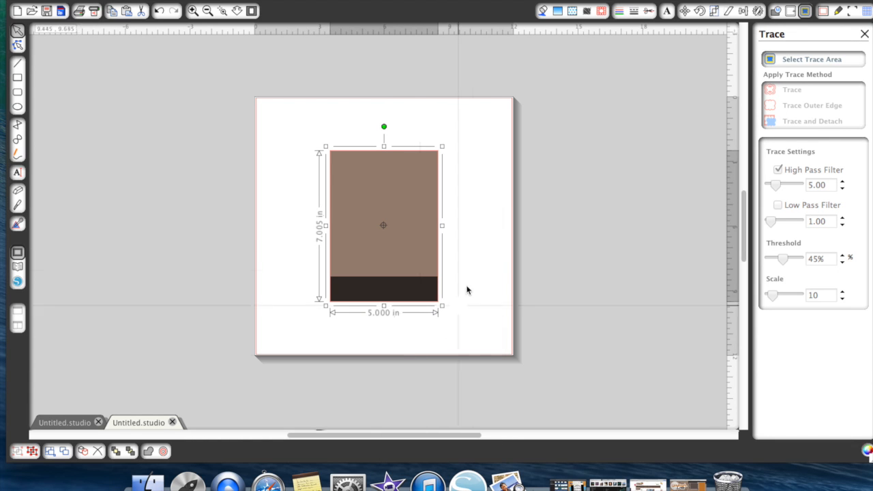
pyautogui.moveTo(404, 246); pyautogui.dragTo(392, 225)
pyautogui.click(633, 238)
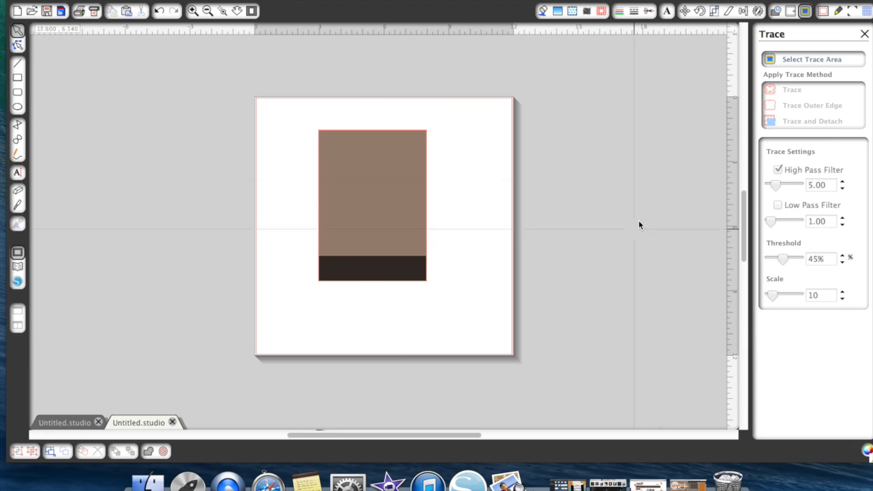
# - Turn on the registration marks and set the page size to Letter
pyautogui.click(854, 11)
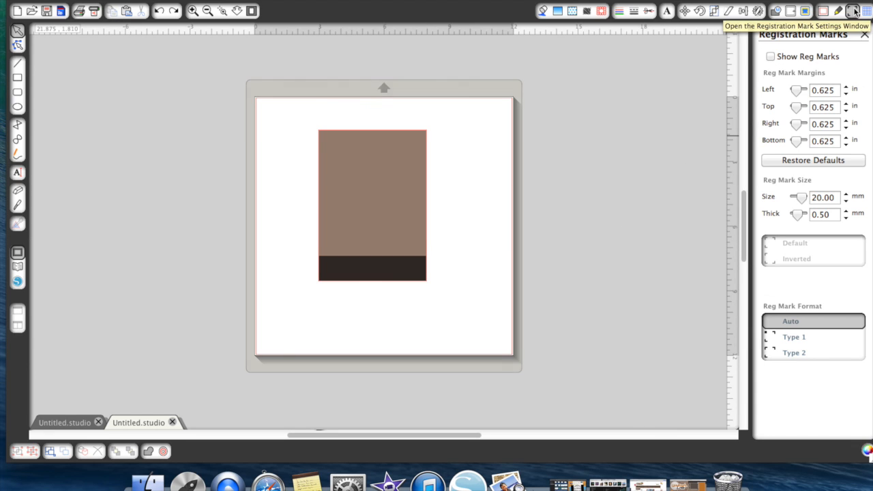
pyautogui.click(771, 57)
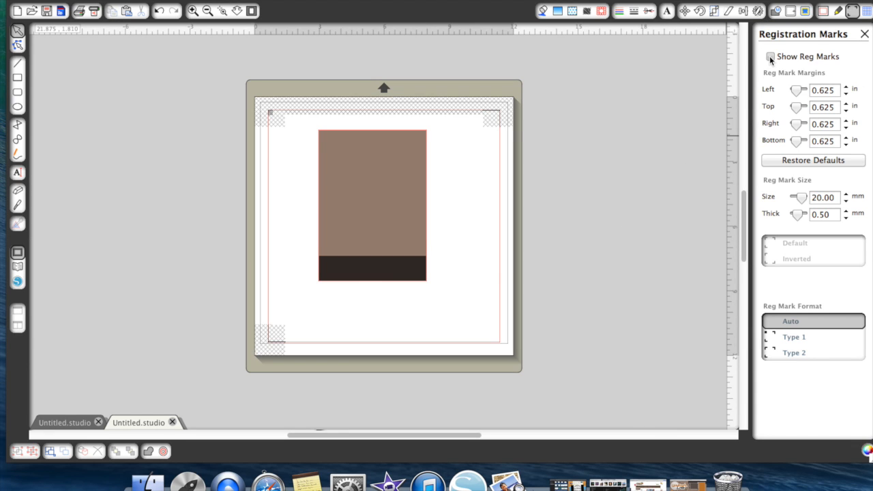
pyautogui.click(821, 12)
pyautogui.click(810, 92)
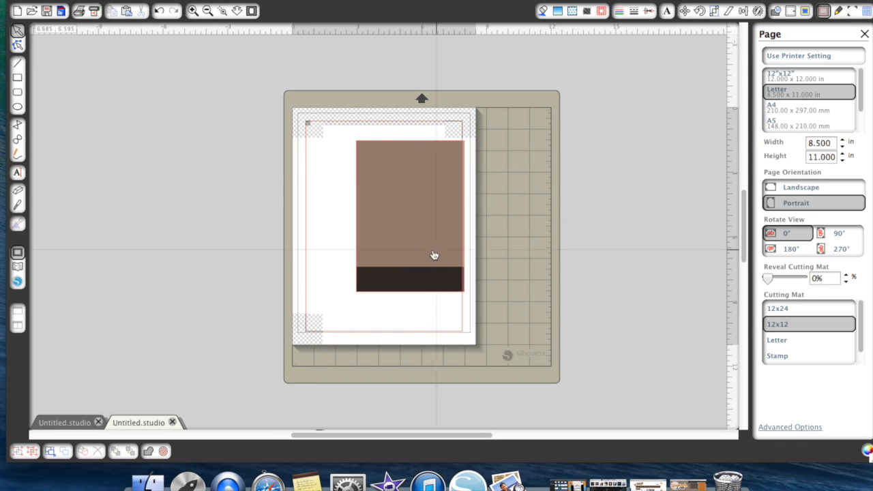
# - Position the background within the registration mark borders and reopen the WALL*E library folder
pyautogui.moveTo(398, 250); pyautogui.dragTo(374, 253)
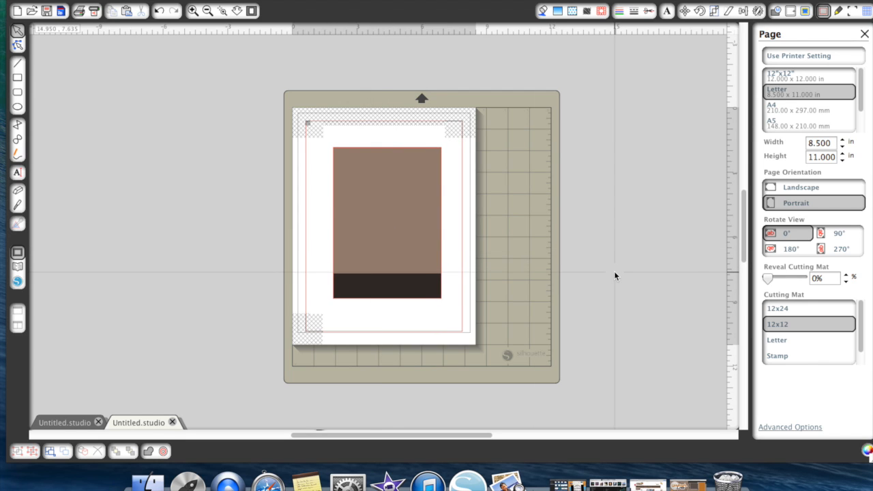
pyautogui.click(18, 269)
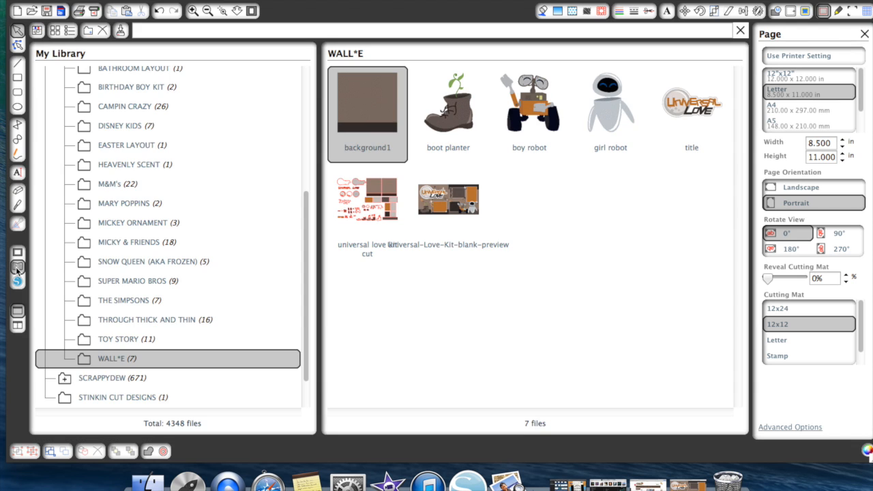
# - Close the library, look at the finished card layout, and delete the grouped background from the second drawing
pyautogui.click(17, 263)
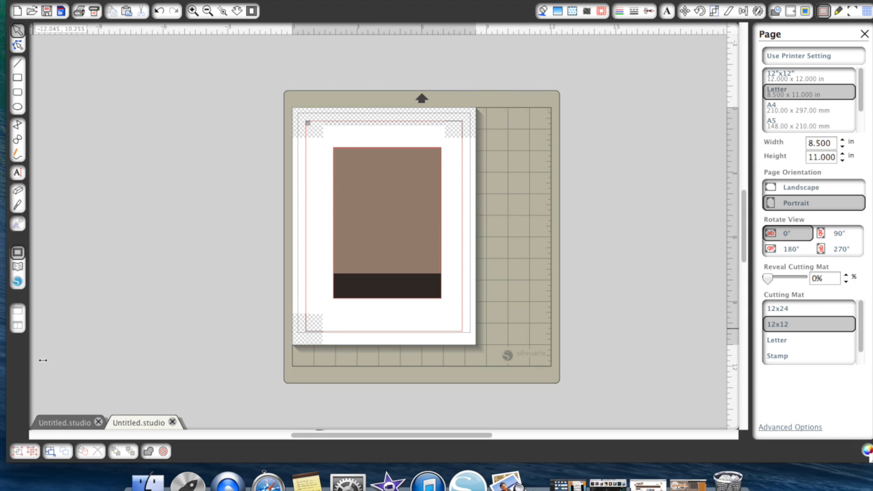
pyautogui.click(65, 422)
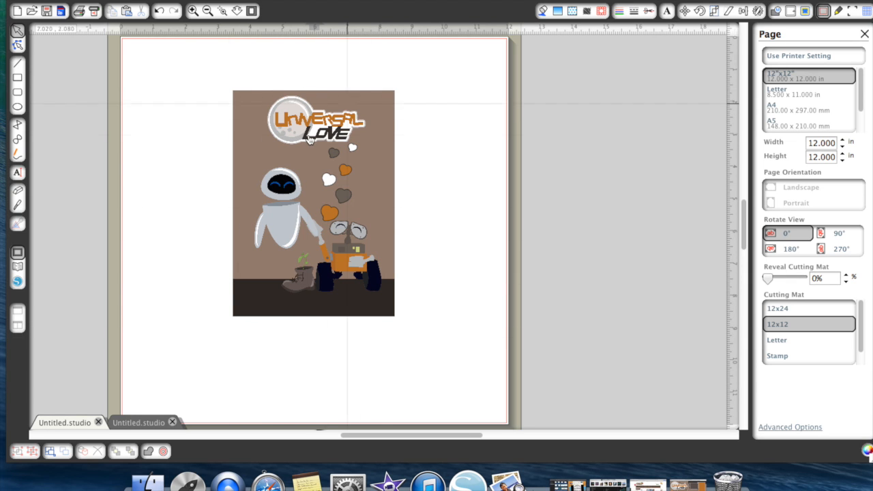
pyautogui.click(18, 266)
pyautogui.click(17, 253)
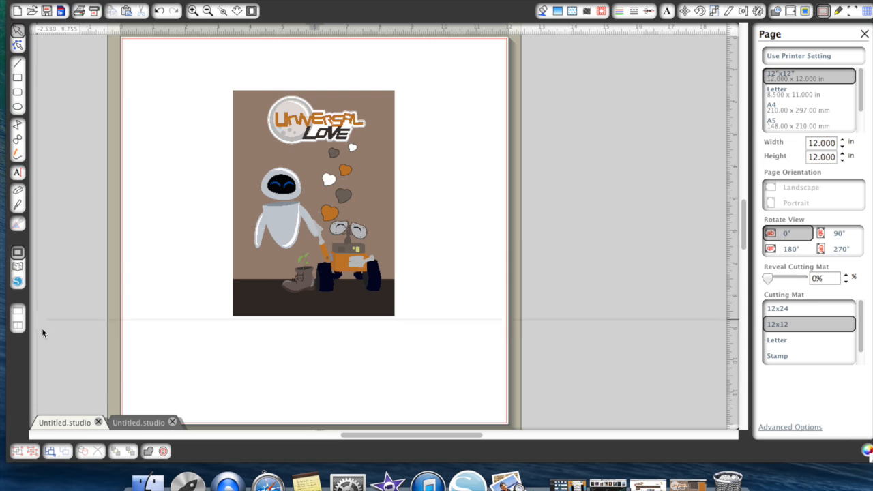
pyautogui.click(139, 422)
pyautogui.click(430, 264)
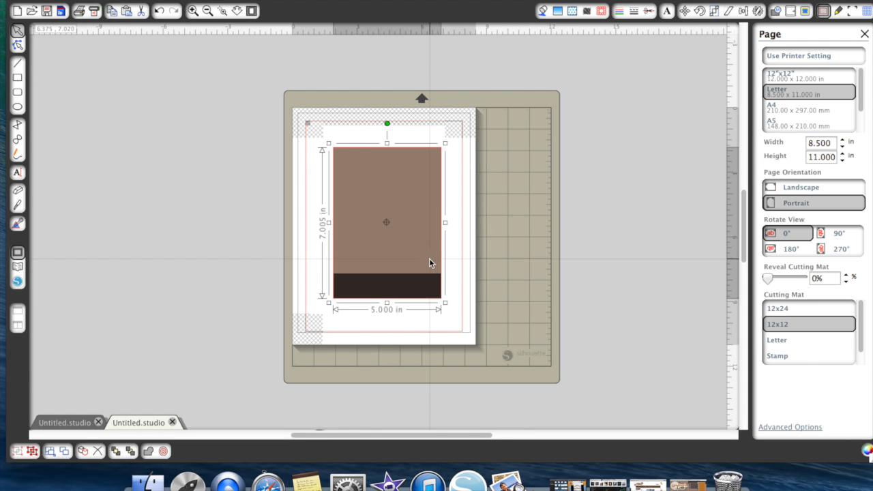
pyautogui.press('Delete')
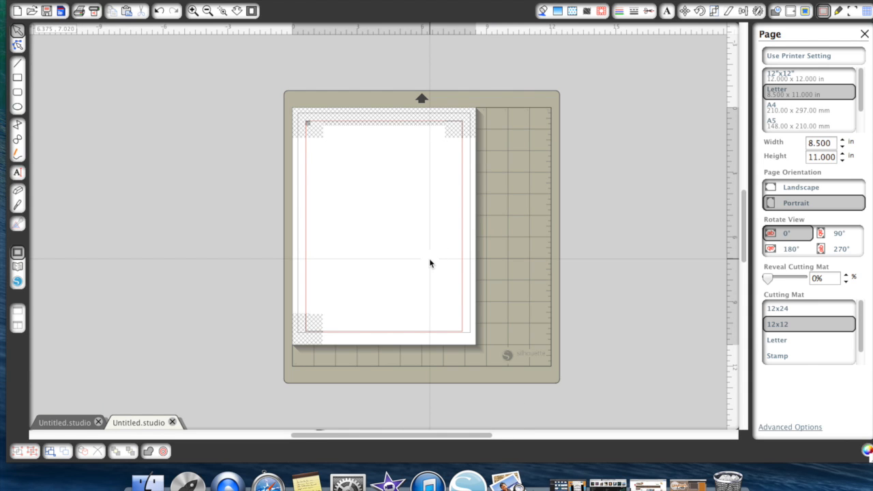
# - Turn off the registration marks and set the page size to 12 x 12 in
pyautogui.click(852, 12)
pyautogui.click(771, 57)
pyautogui.click(823, 11)
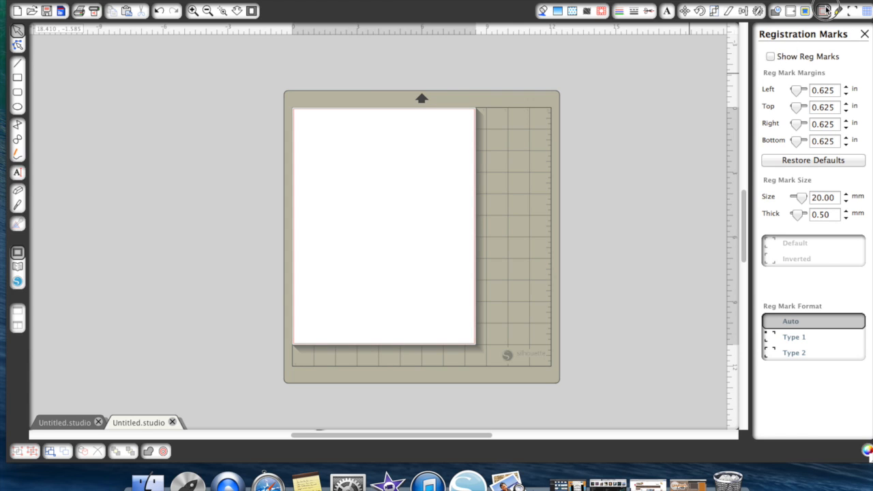
pyautogui.click(806, 74)
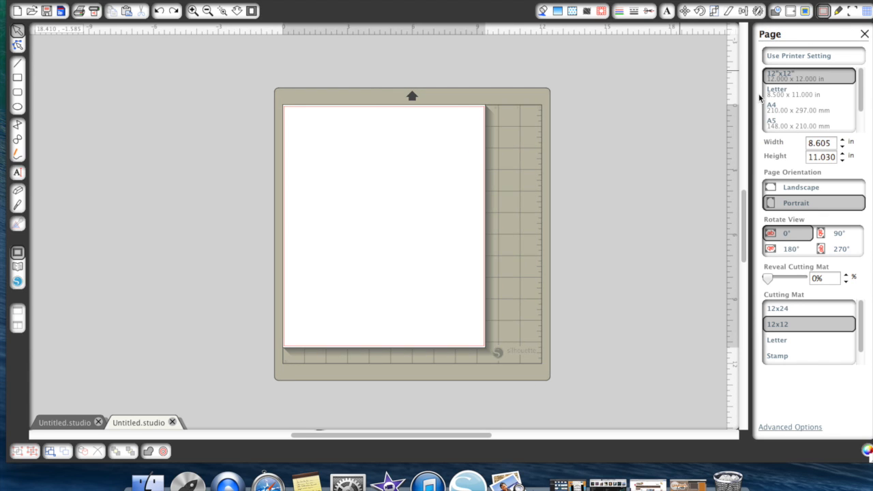
pyautogui.scroll(-3, 620, 198)
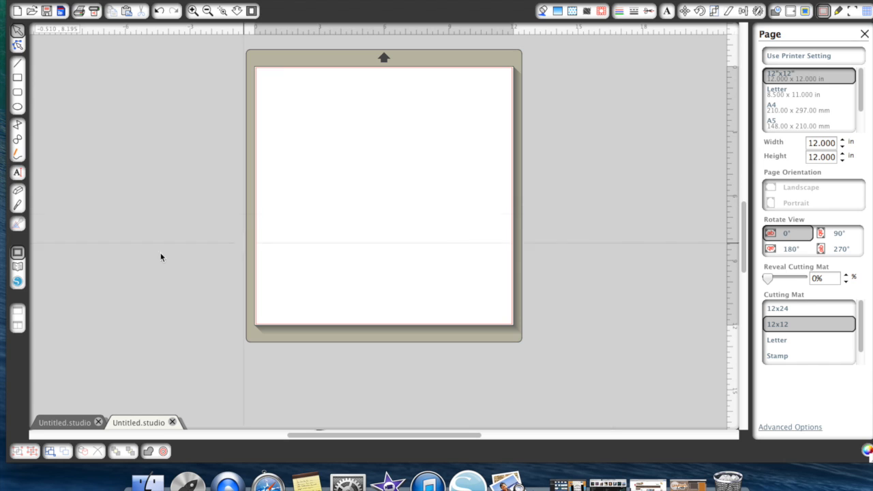
pyautogui.click(208, 11)
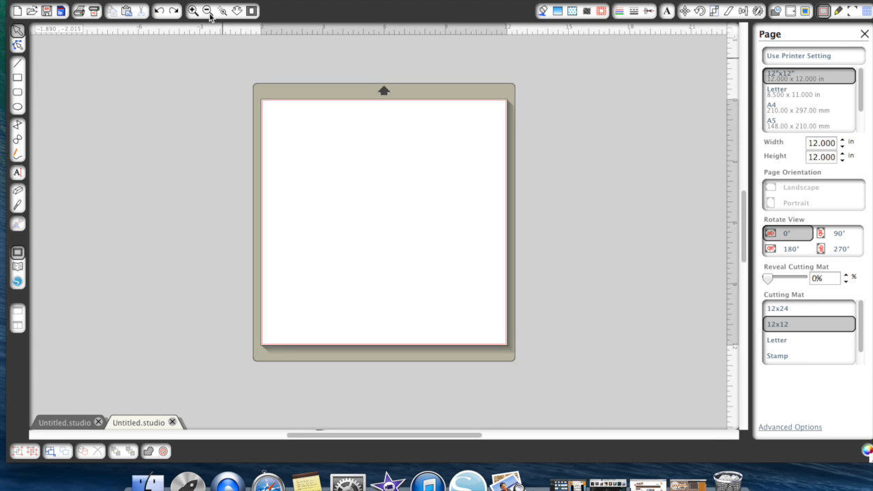
# - Ungroup the finished card layout in the first drawing and select the girl robot to check its size
pyautogui.click(65, 422)
pyautogui.click(285, 220)
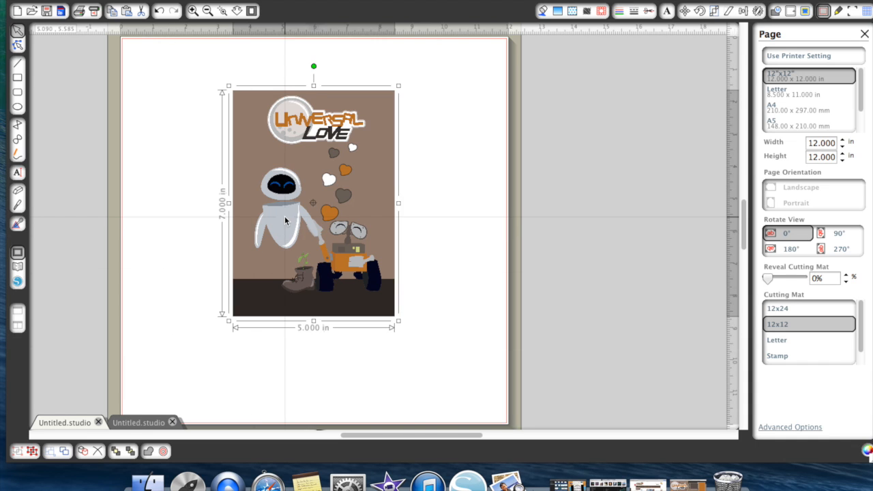
pyautogui.rightClick(285, 220)
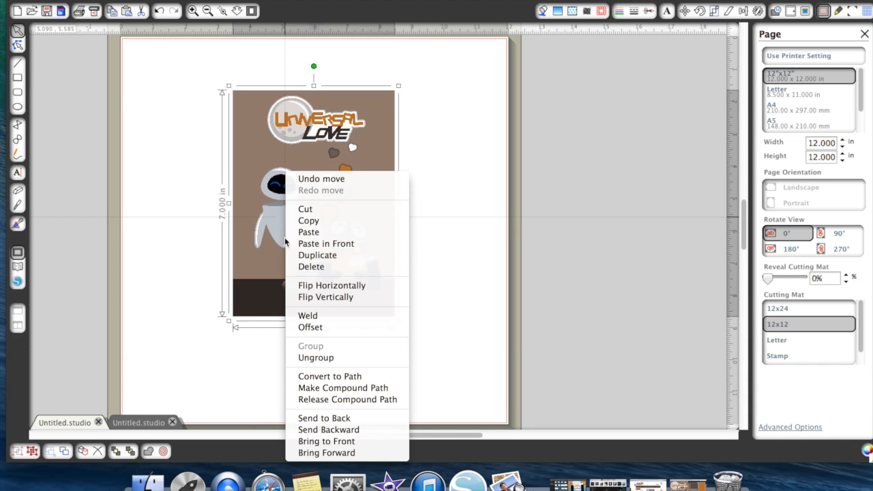
pyautogui.click(315, 359)
pyautogui.click(585, 301)
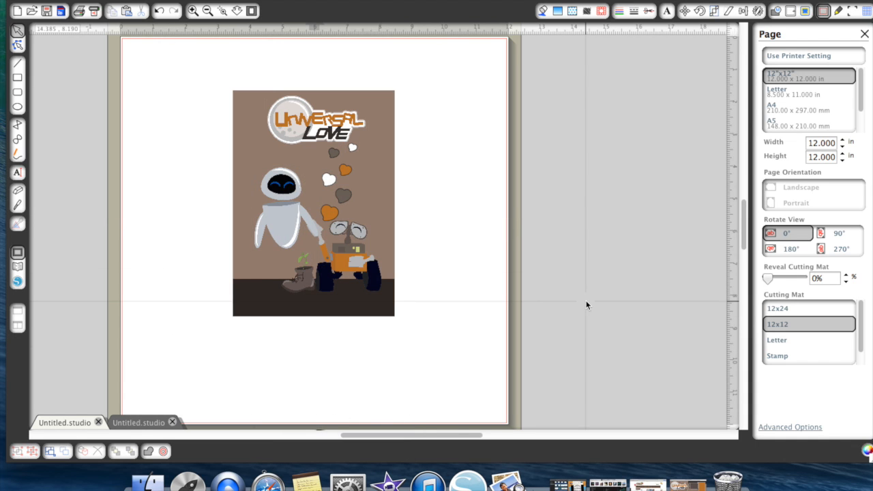
pyautogui.click(283, 218)
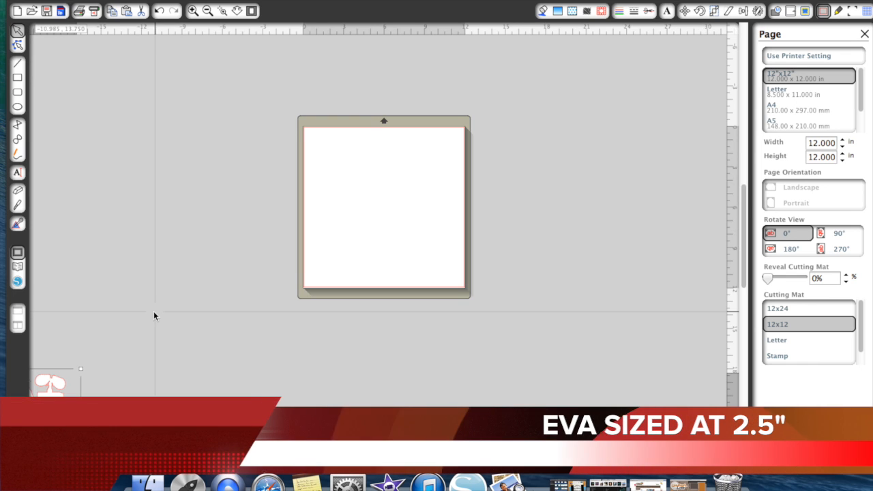
# - Move the grouped girl robot cut pieces beside the cutting mat in the second drawing
pyautogui.scroll(-4, 153, 312)
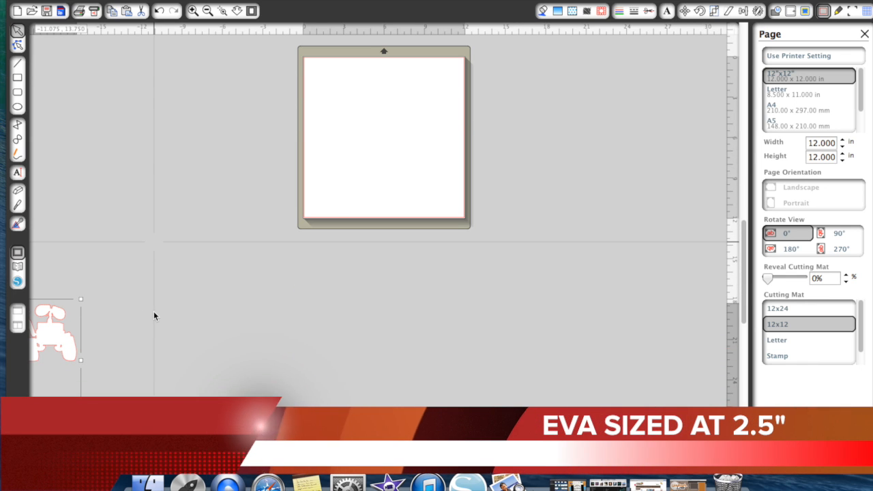
pyautogui.click(208, 15)
pyautogui.click(209, 16)
pyautogui.moveTo(717, 73); pyautogui.dragTo(549, 179)
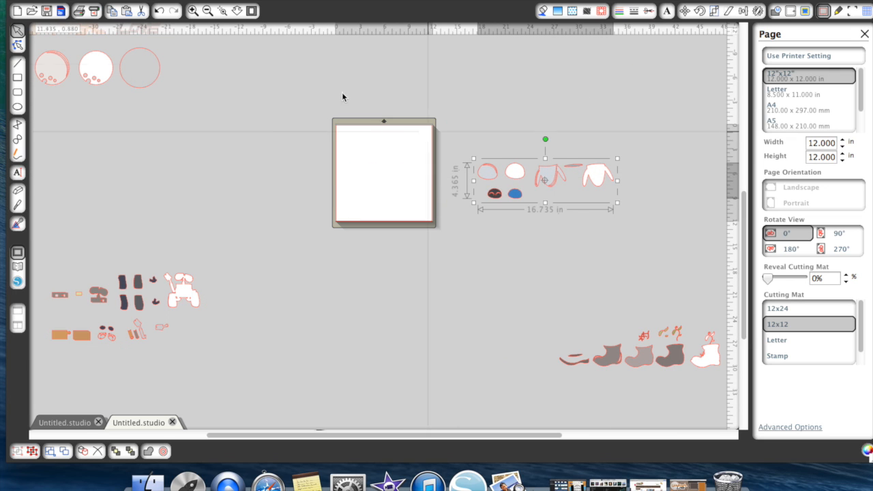
pyautogui.click(194, 11)
pyautogui.hscroll(3, 526, 214)
pyautogui.scroll(1, 525, 213)
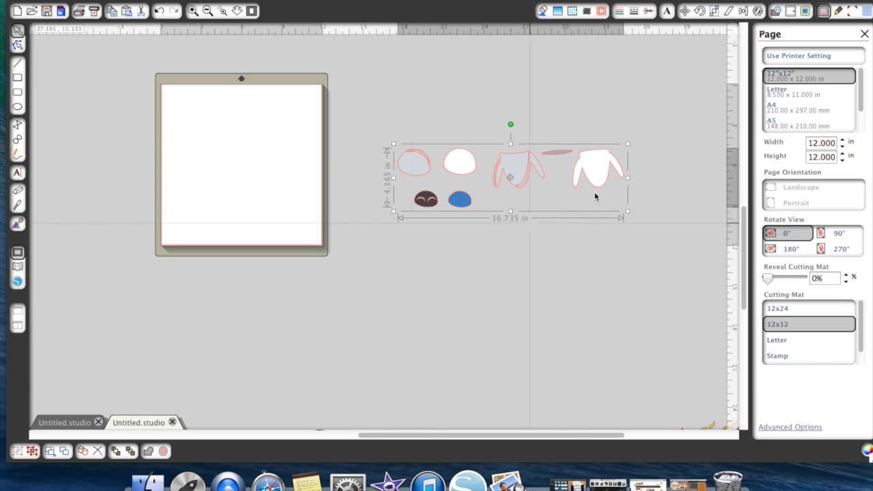
# - Ungroup the girl robot pieces, place the grey head above the grey body, and measure the two together
pyautogui.rightClick(537, 179)
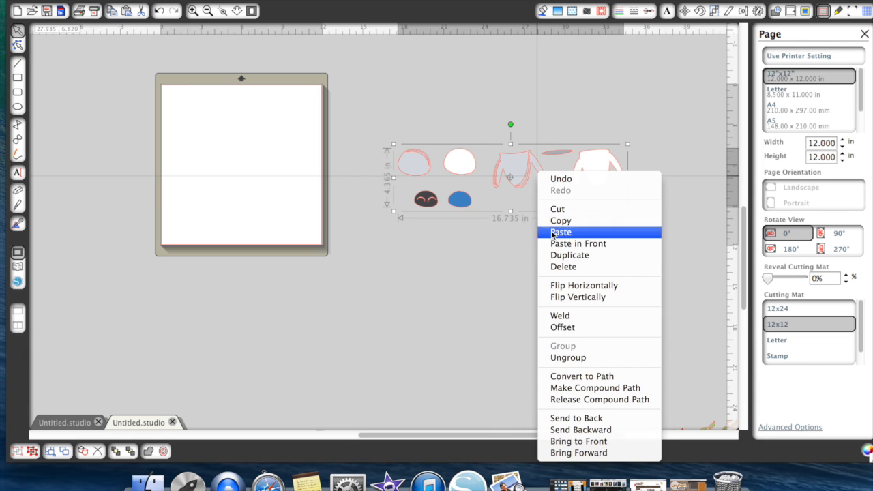
pyautogui.click(583, 354)
pyautogui.click(560, 299)
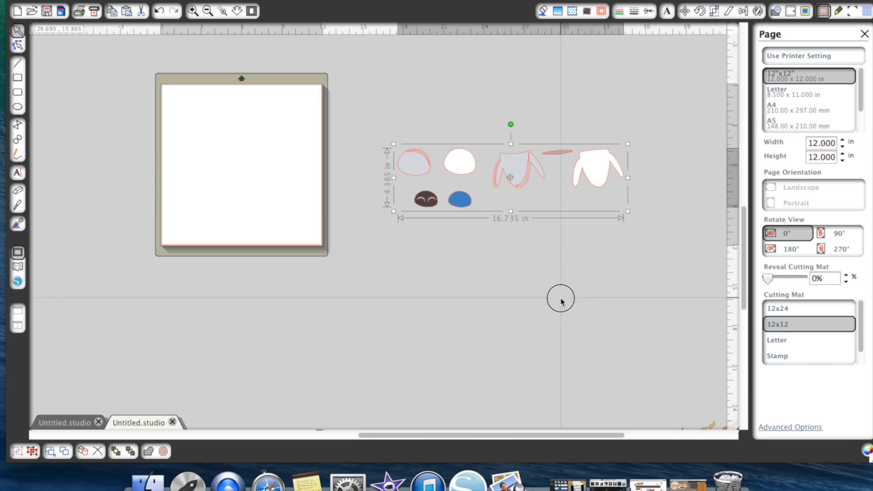
pyautogui.click(418, 168)
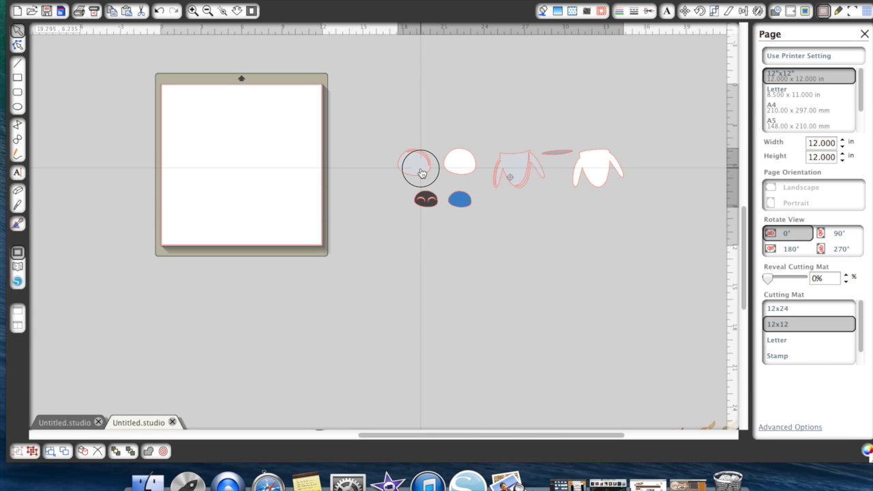
pyautogui.rightClick(422, 174)
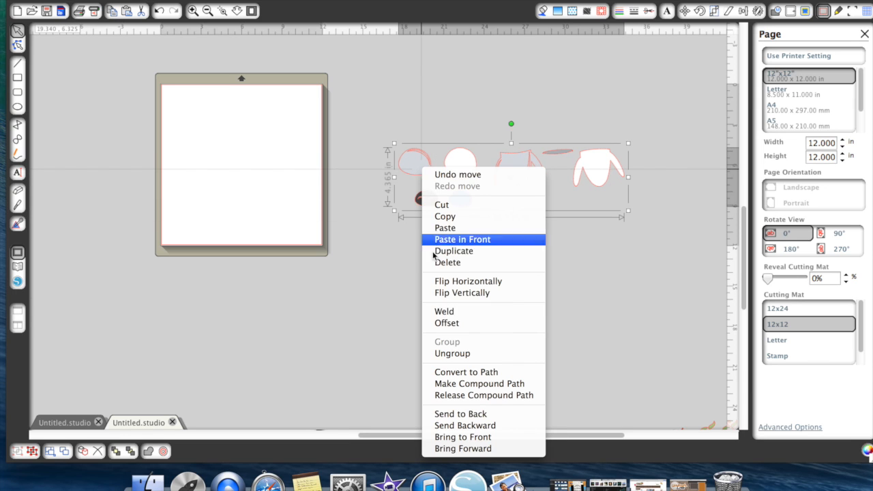
pyautogui.click(457, 355)
pyautogui.click(460, 357)
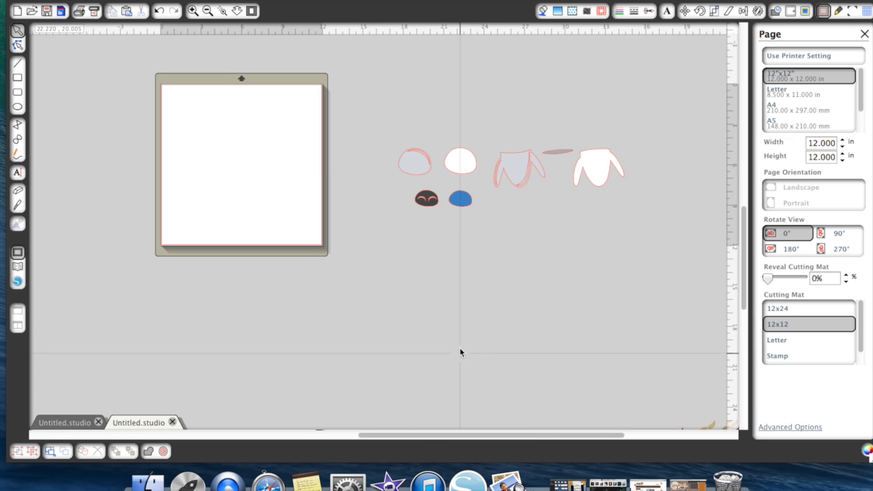
pyautogui.moveTo(421, 177); pyautogui.dragTo(519, 150)
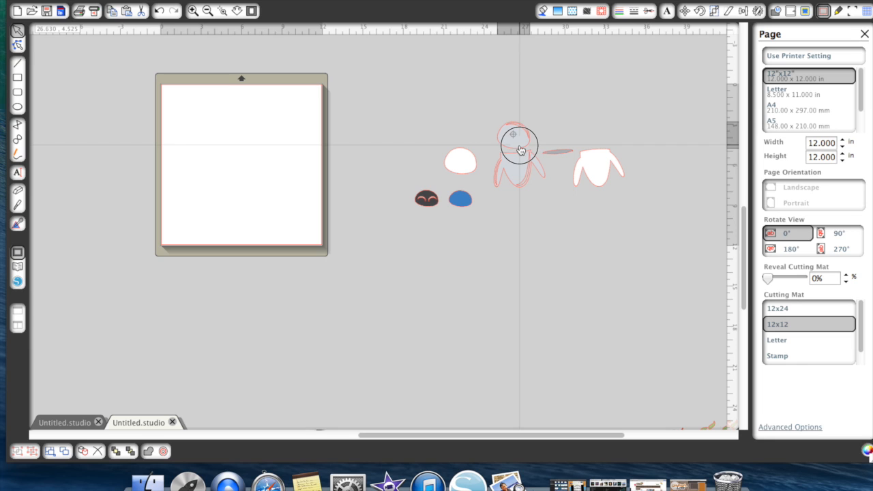
pyautogui.moveTo(493, 106); pyautogui.dragTo(521, 195)
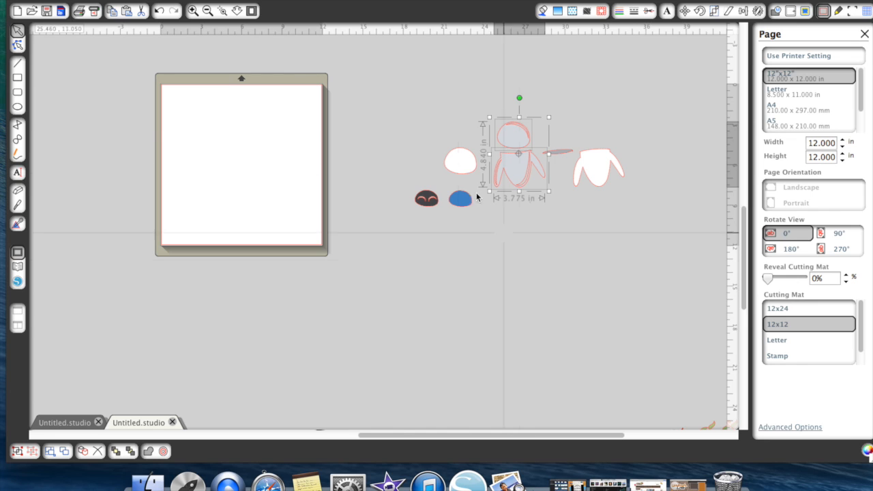
# - Undo the head's move and the ungrouping of the girl robot pieces
pyautogui.click(160, 12)
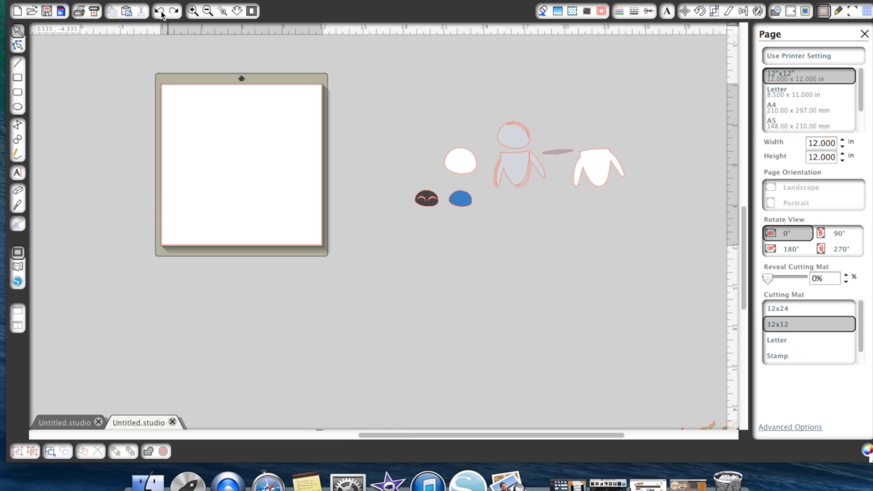
pyautogui.click(161, 12)
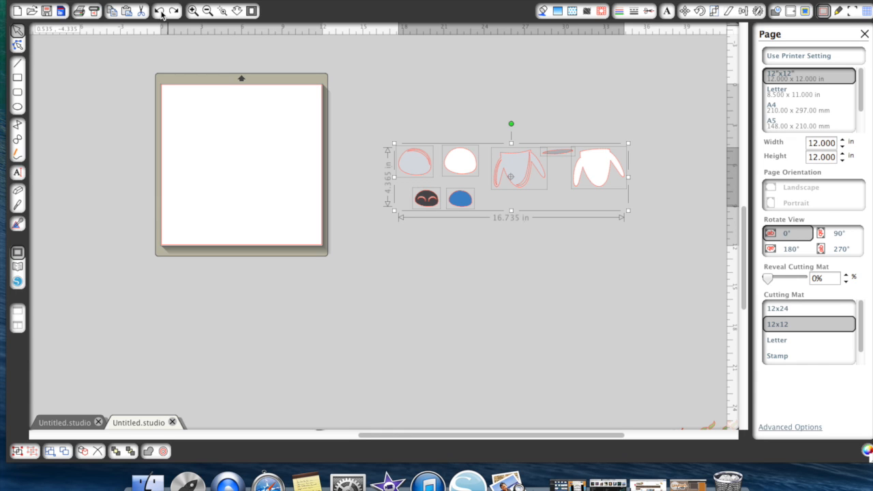
pyautogui.click(161, 12)
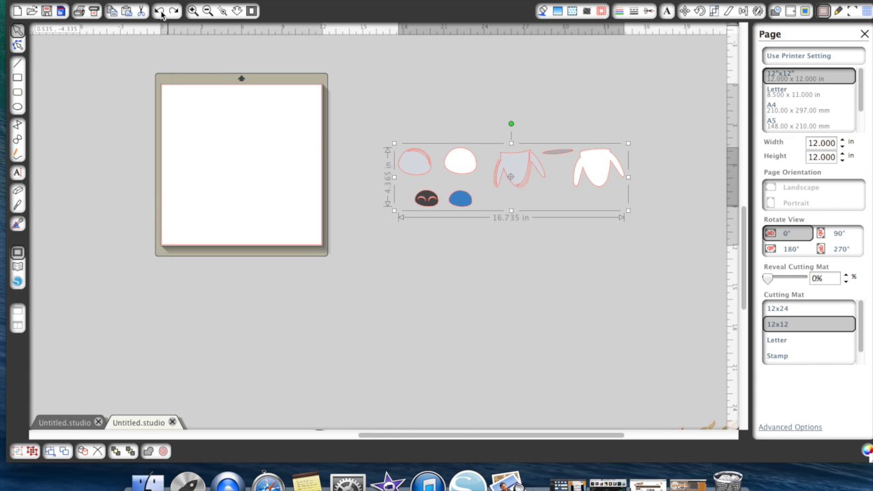
# - Scale the grouped girl robot pieces to a height of 2.75 in with the aspect ratio locked
pyautogui.click(713, 11)
pyautogui.click(765, 230)
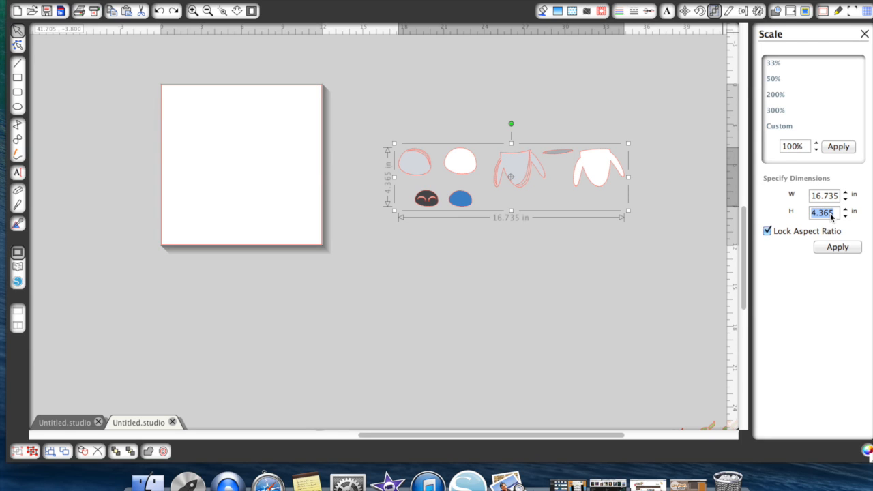
pyautogui.write('2.75')
pyautogui.press('Return')
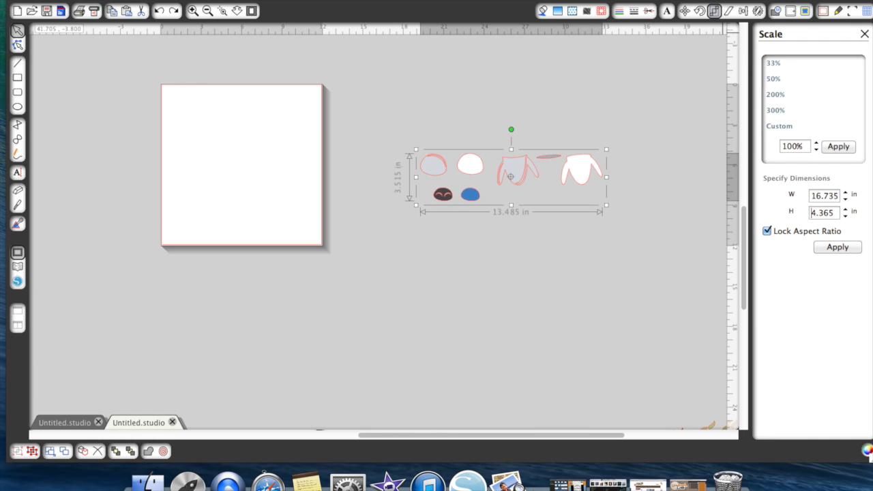
pyautogui.click(555, 265)
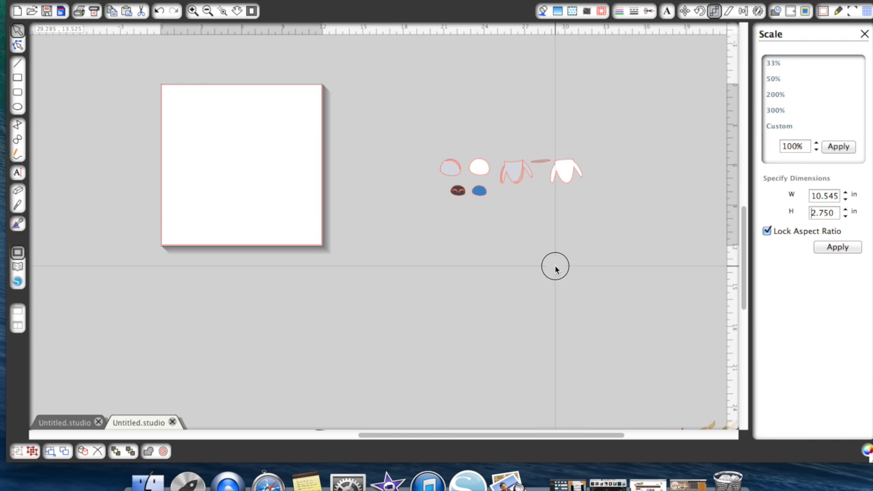
# - Ungroup the resized girl robot pieces and set the head over the body to measure the assembled robot's height
pyautogui.click(512, 182)
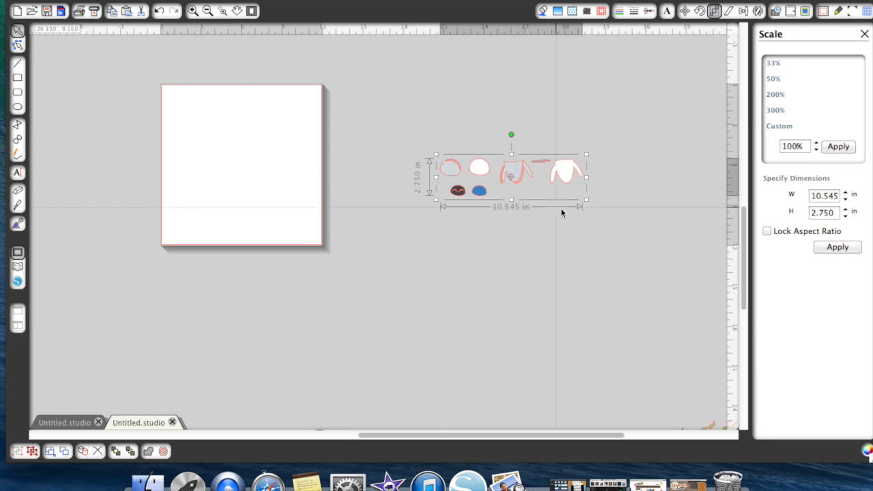
pyautogui.rightClick(515, 162)
pyautogui.click(561, 345)
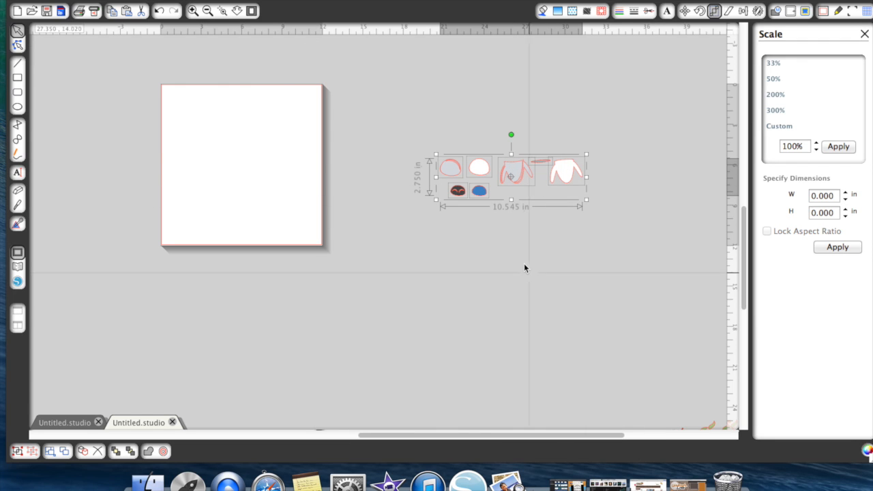
pyautogui.click(516, 250)
pyautogui.moveTo(459, 179); pyautogui.dragTo(518, 162)
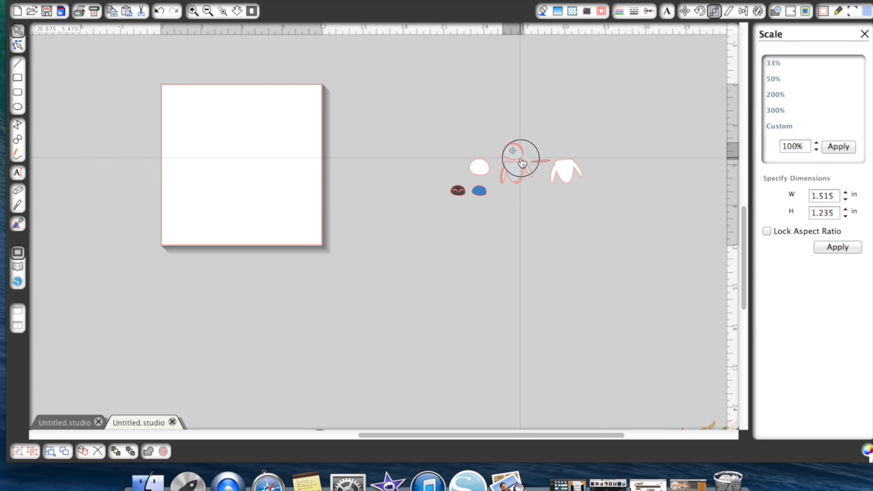
pyautogui.click(507, 134)
pyautogui.moveTo(498, 130); pyautogui.dragTo(528, 192)
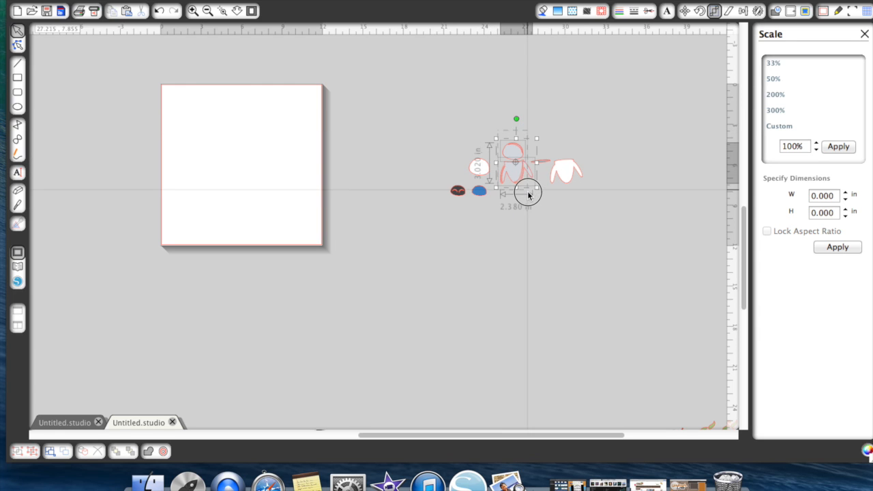
pyautogui.click(531, 220)
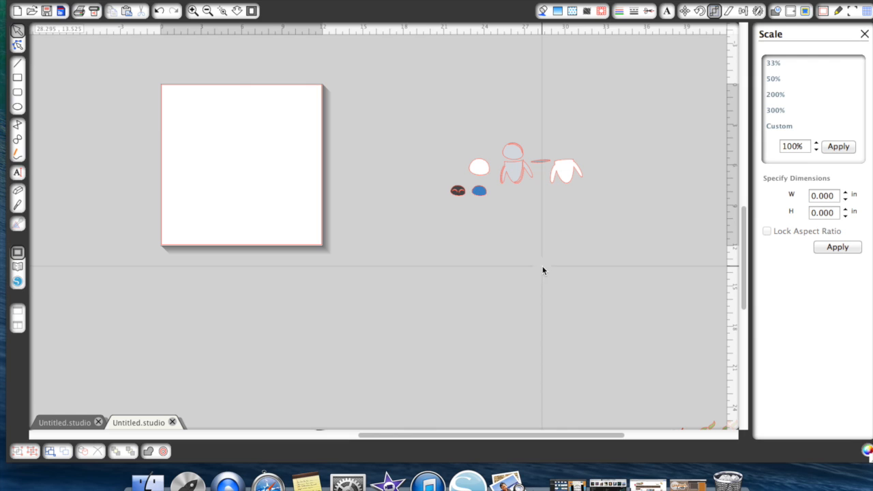
# - Undo the head placement and the ungrouping of the resized girl robot pieces
pyautogui.click(159, 12)
pyautogui.click(158, 12)
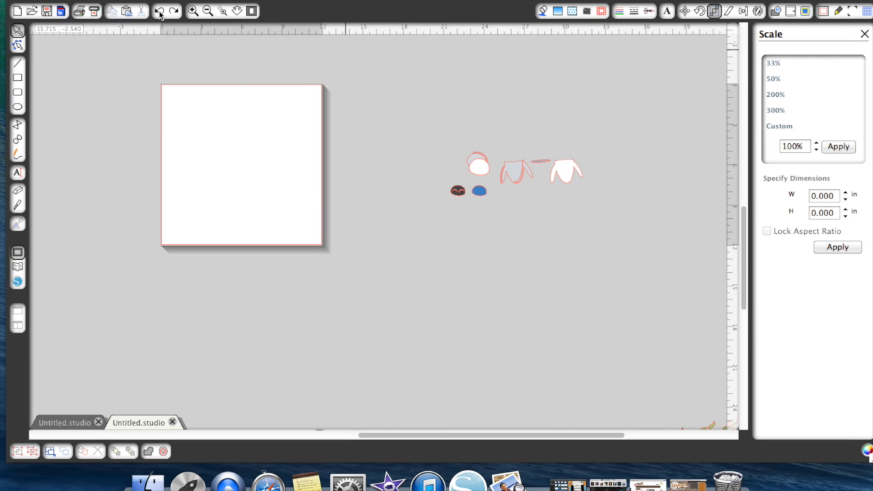
pyautogui.click(158, 12)
pyautogui.click(159, 12)
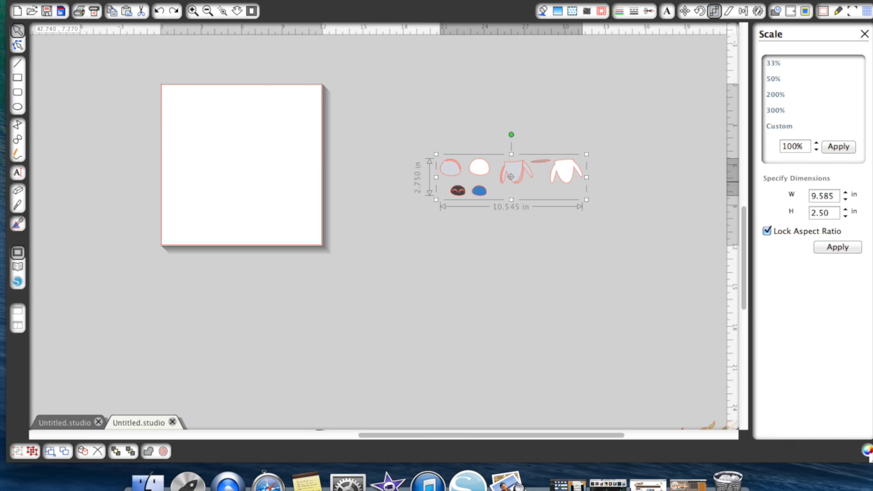
# - Scale the girl robot group to 2.5 in high, ungroup it and set the head over the body to measure the assembled height
pyautogui.click(515, 251)
pyautogui.click(508, 171)
pyautogui.rightClick(507, 172)
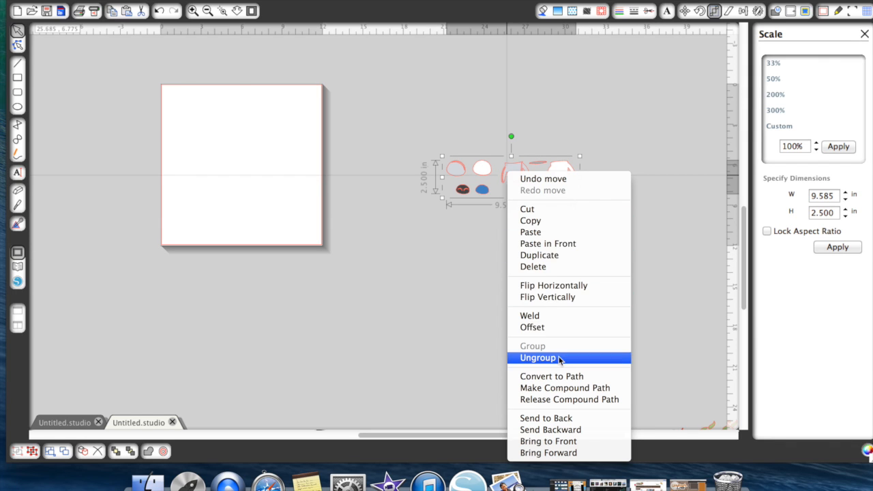
pyautogui.click(538, 357)
pyautogui.moveTo(456, 176); pyautogui.dragTo(525, 197)
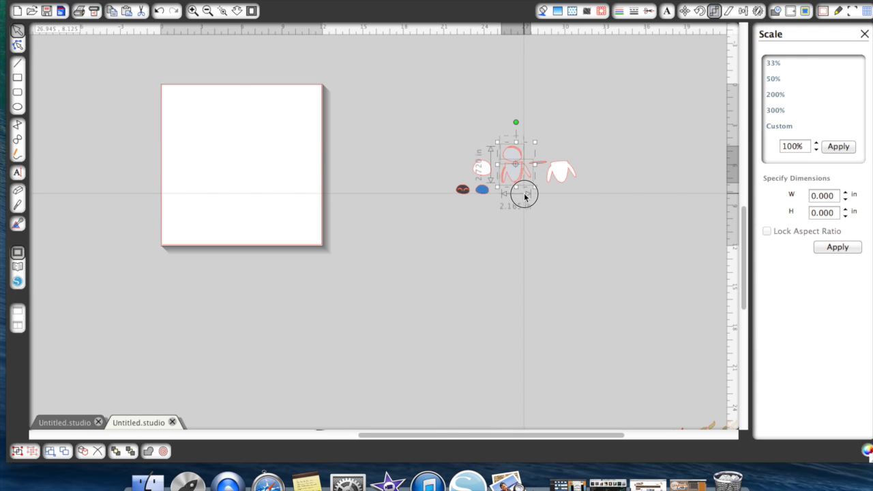
pyautogui.click(515, 251)
# - Undo the head placement and the ungrouping of the 2.5 in girl robot pieces
pyautogui.click(161, 12)
pyautogui.click(161, 13)
pyautogui.click(162, 12)
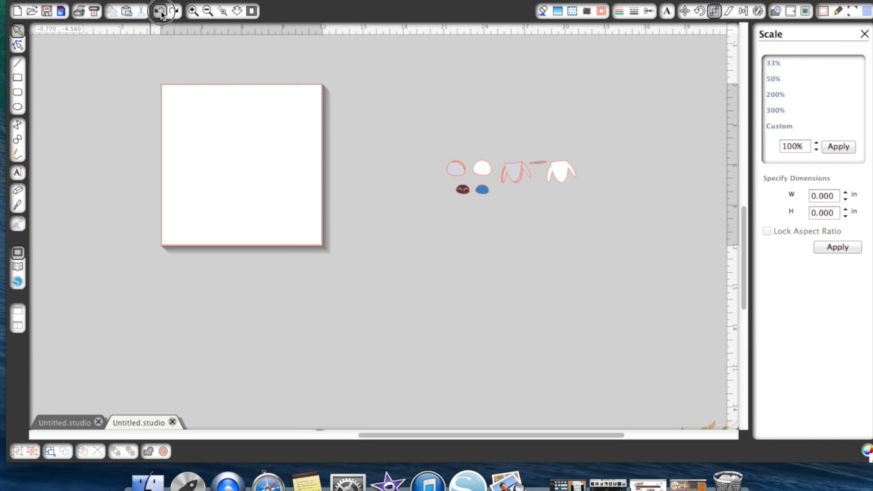
pyautogui.click(162, 12)
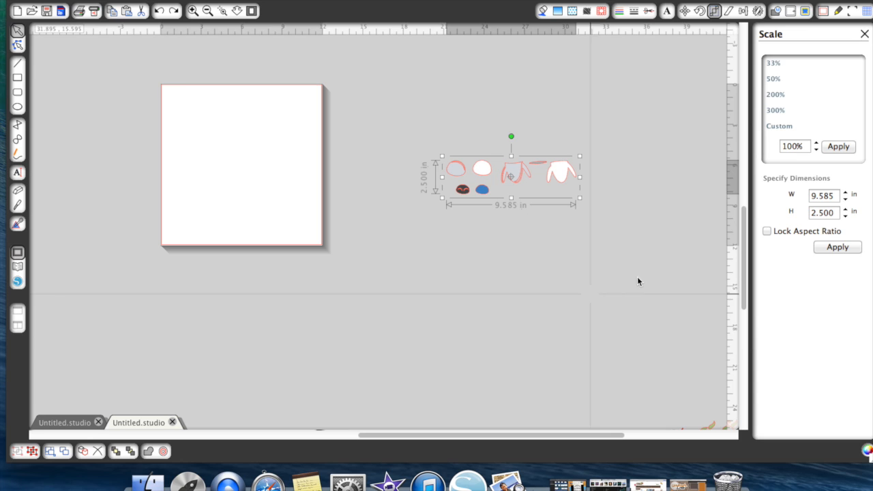
# - Scale the grouped girl robot pieces to a height of 2.25 in with the aspect ratio locked
pyautogui.click(767, 231)
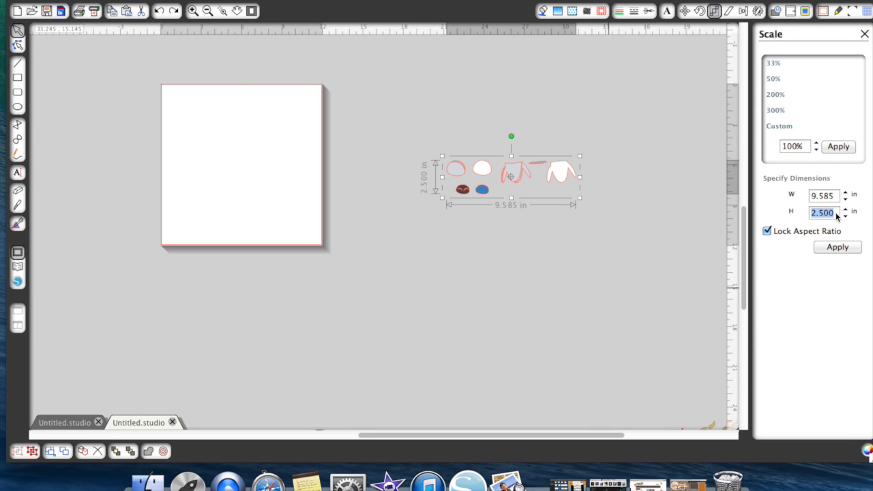
pyautogui.press('Return')
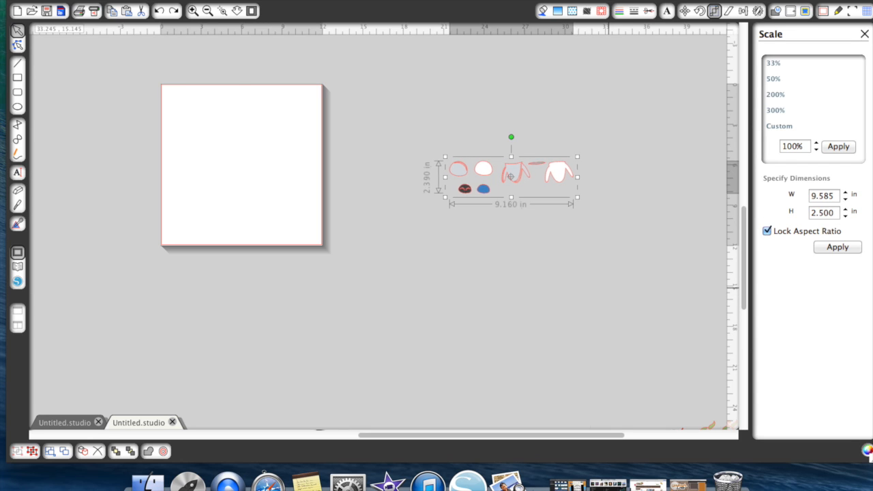
pyautogui.click(506, 231)
# - Ungroup the 2.25 in girl robot pieces and set the head over the body to measure the assembled height
pyautogui.click(517, 167)
pyautogui.rightClick(517, 171)
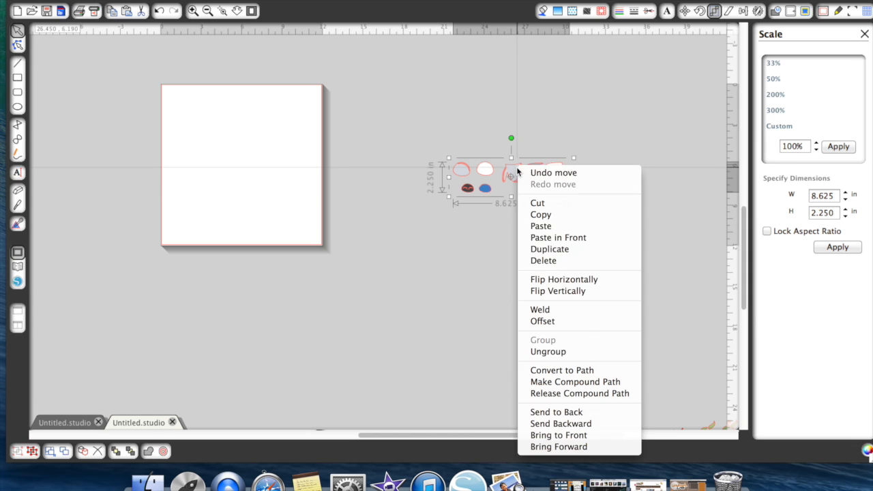
pyautogui.click(555, 352)
pyautogui.click(514, 270)
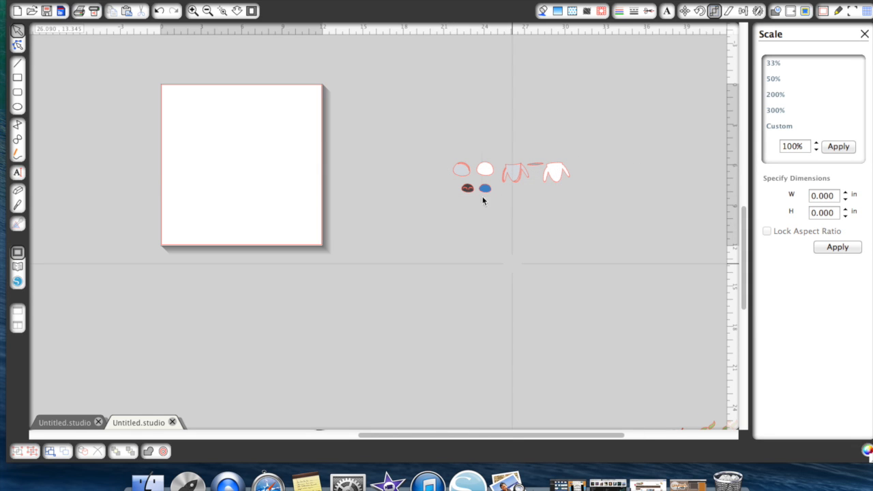
pyautogui.moveTo(461, 169); pyautogui.dragTo(519, 175)
pyautogui.click(510, 158)
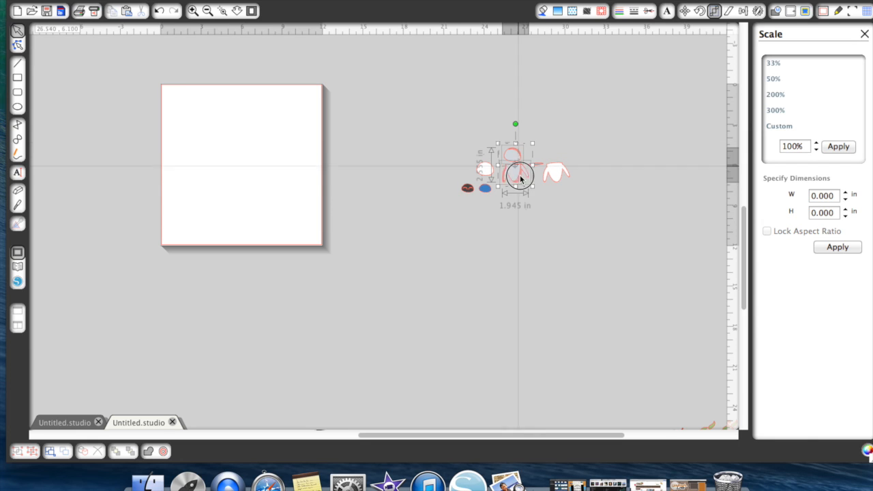
pyautogui.click(525, 230)
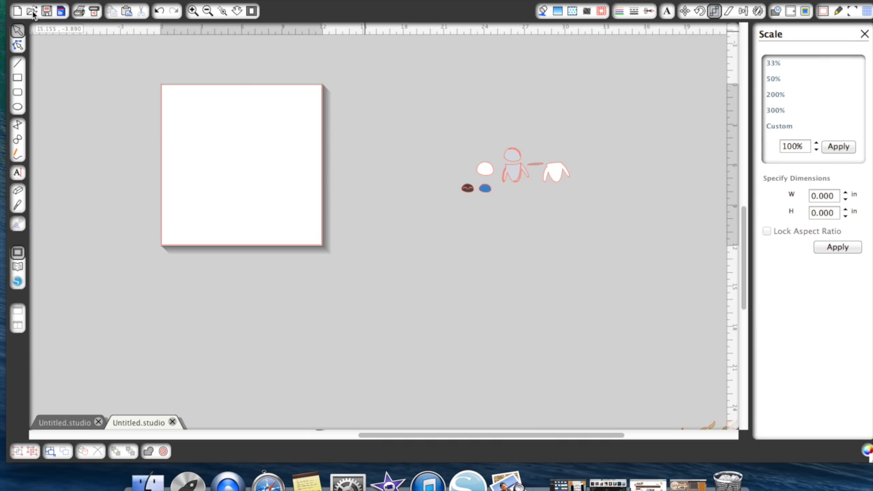
# - Undo the head placement and the ungrouping so the 2.25 in girl robot pieces are one group again
pyautogui.click(159, 11)
pyautogui.click(160, 11)
pyautogui.click(161, 11)
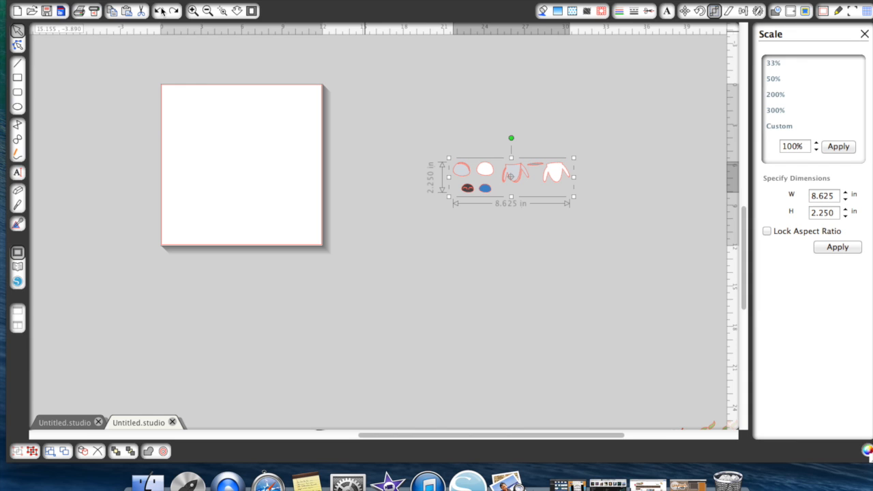
# - Move the grouped girl robot pieces onto the cutting page
pyautogui.moveTo(473, 175); pyautogui.dragTo(208, 158)
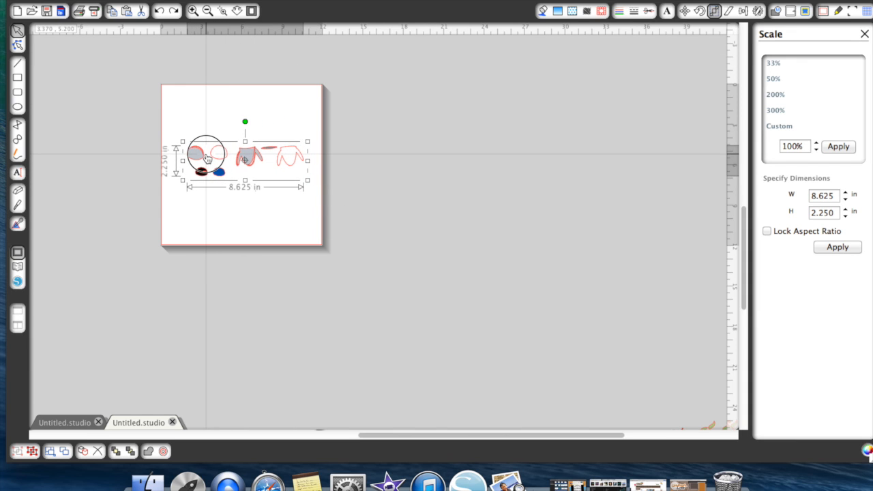
pyautogui.click(197, 11)
pyautogui.scroll(3, 246, 179)
pyautogui.rightClick(251, 175)
pyautogui.click(418, 189)
pyautogui.hscroll(-5, 423, 181)
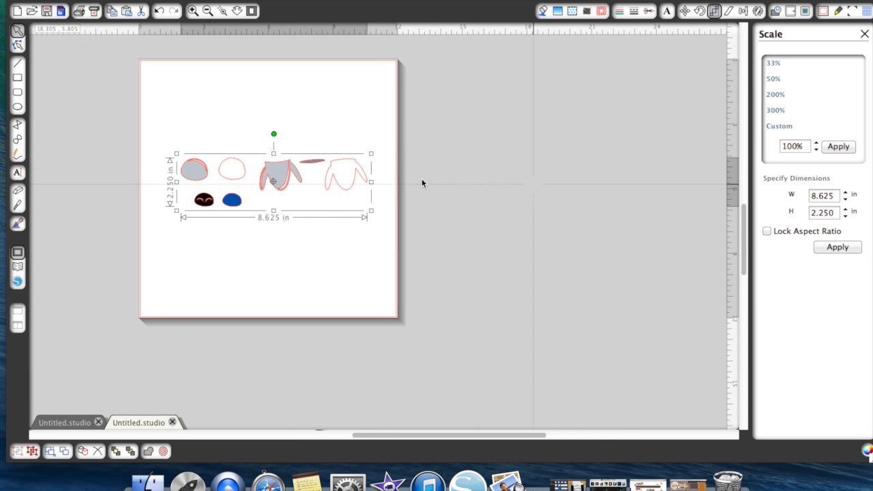
pyautogui.click(190, 11)
pyautogui.scroll(2, 227, 193)
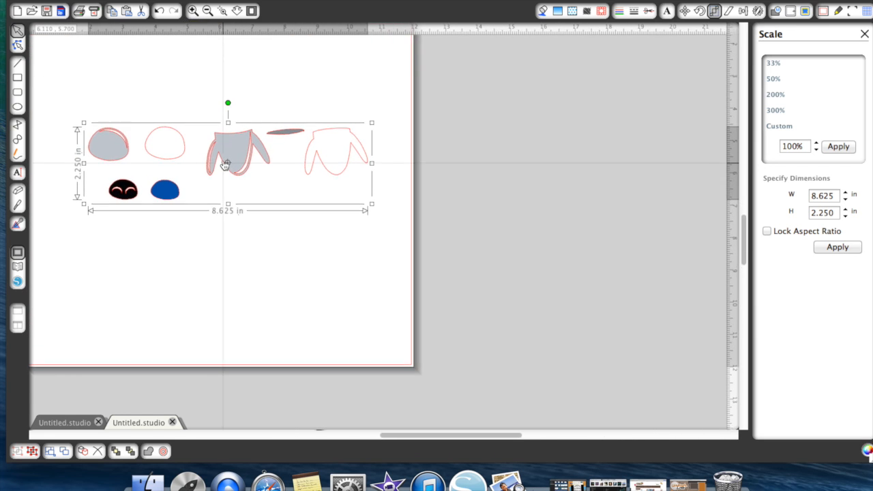
pyautogui.click(207, 11)
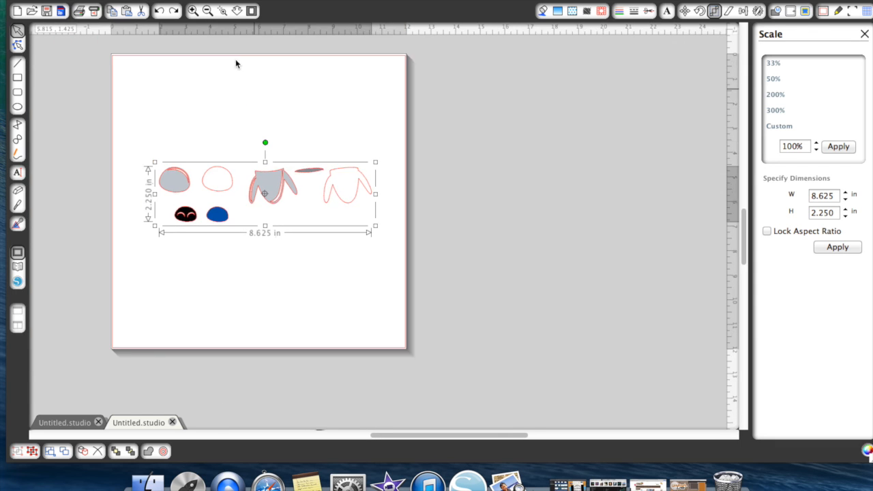
pyautogui.scroll(2, 246, 96)
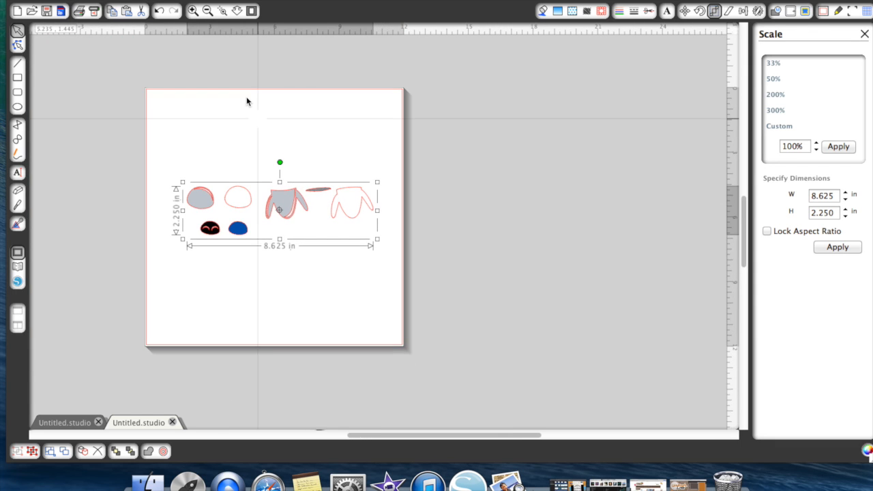
# - Ungroup the girl robot pieces on the cutting page
pyautogui.rightClick(364, 214)
pyautogui.click(399, 358)
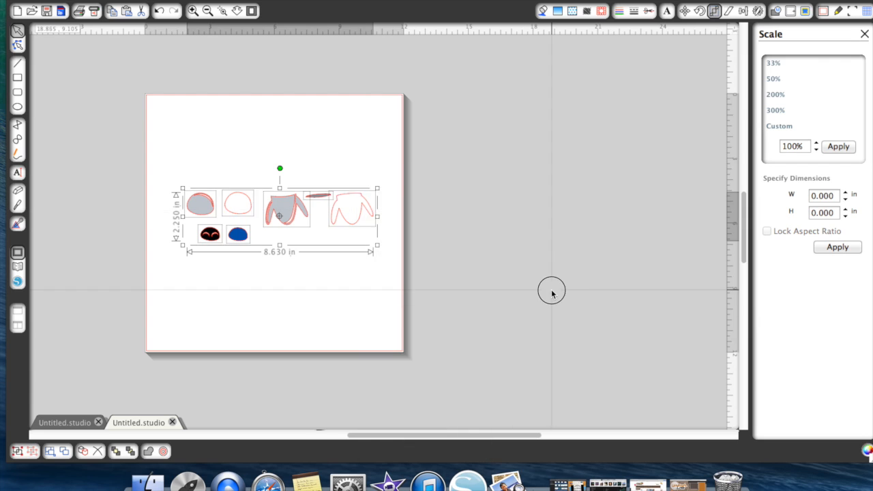
pyautogui.click(550, 292)
# - Move the grey head and grey body to the page's upper-left corner and the dark grey neck piece to its upper-right corner
pyautogui.click(199, 213)
pyautogui.moveTo(199, 213); pyautogui.dragTo(164, 121)
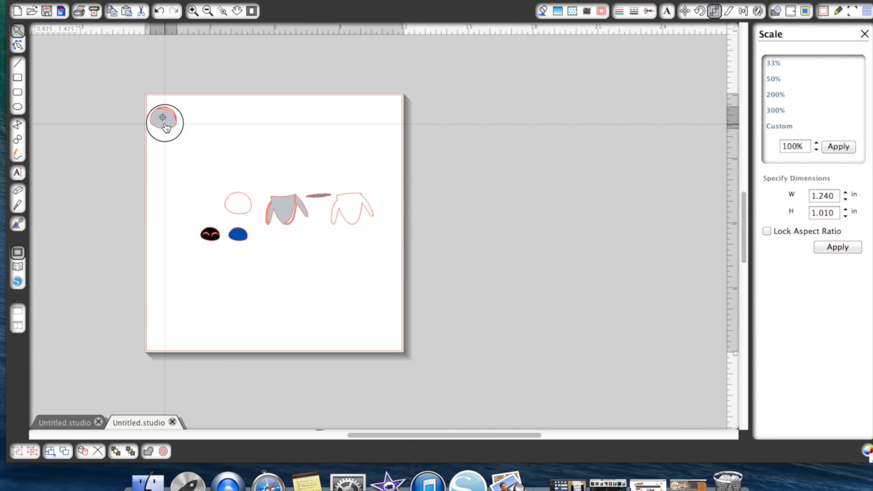
pyautogui.click(263, 181)
pyautogui.click(287, 210)
pyautogui.moveTo(286, 210); pyautogui.dragTo(201, 119)
pyautogui.click(327, 193)
pyautogui.moveTo(318, 197); pyautogui.dragTo(379, 115)
# - Move the white body and white head side by side into the page's lower-right corner
pyautogui.click(347, 211)
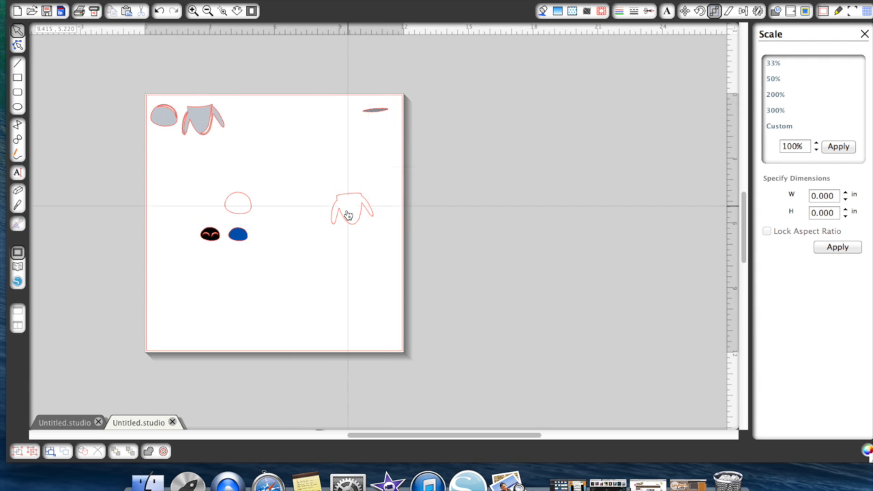
pyautogui.moveTo(345, 220); pyautogui.dragTo(366, 334)
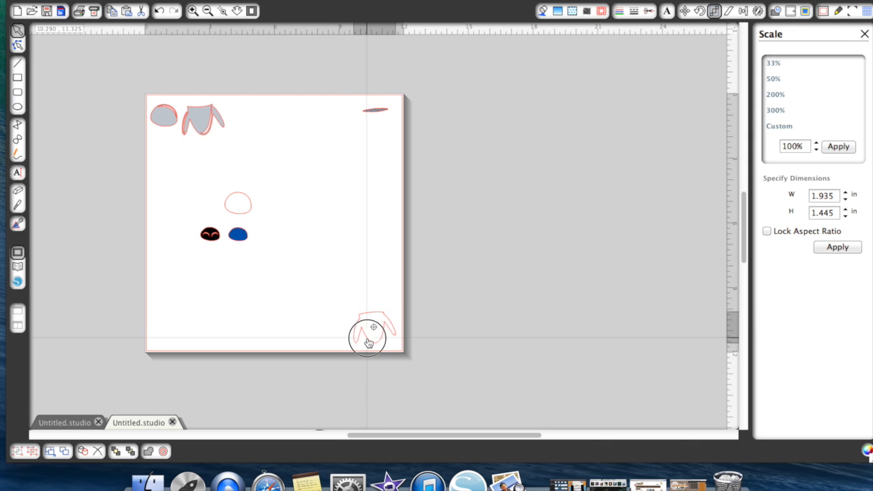
pyautogui.click(269, 238)
pyautogui.moveTo(238, 203); pyautogui.dragTo(335, 336)
pyautogui.click(335, 341)
# - Move the black face piece to the page's lower-left corner and the blue face piece to the page's center
pyautogui.moveTo(217, 240); pyautogui.dragTo(171, 341)
pyautogui.click(238, 220)
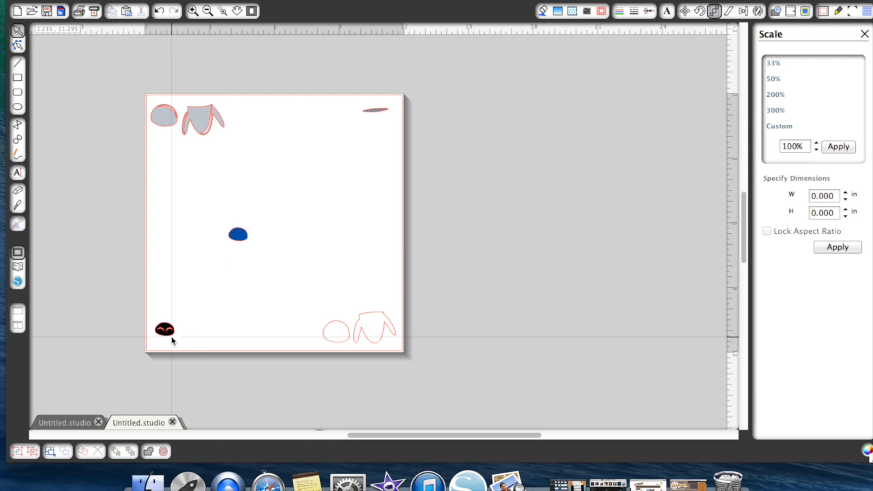
pyautogui.moveTo(241, 240); pyautogui.dragTo(293, 225)
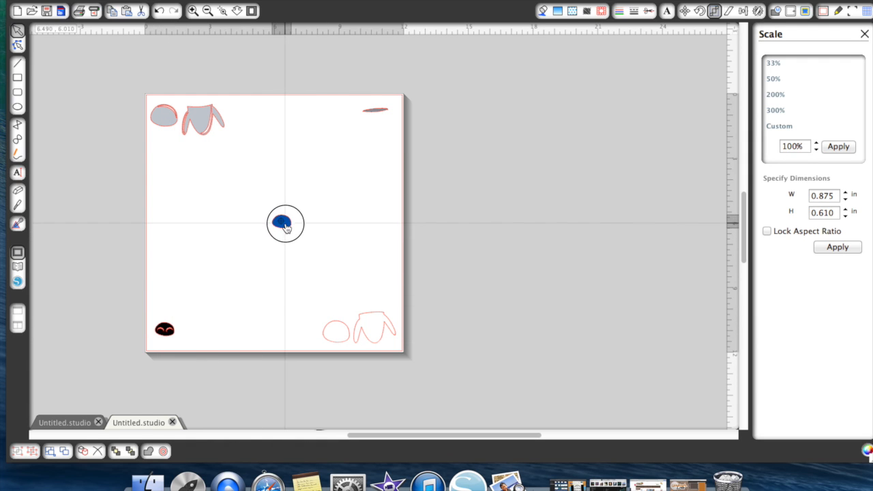
pyautogui.click(295, 226)
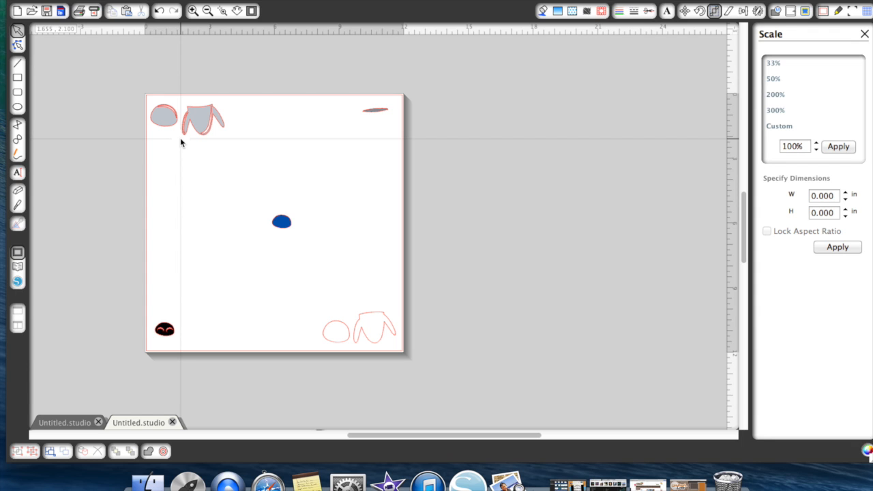
# - Lay the grey body over the white body near the page's center-left and set the dark grey neck piece on its upper edge
pyautogui.click(193, 11)
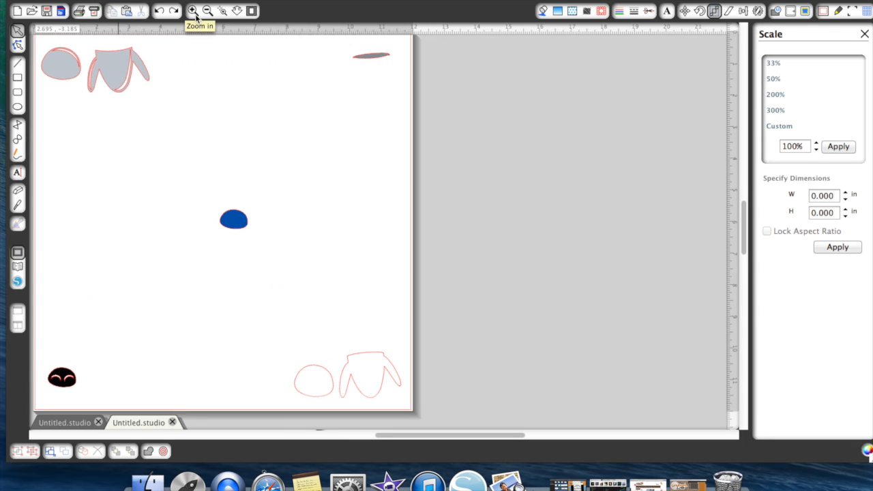
pyautogui.hscroll(-2, 249, 147)
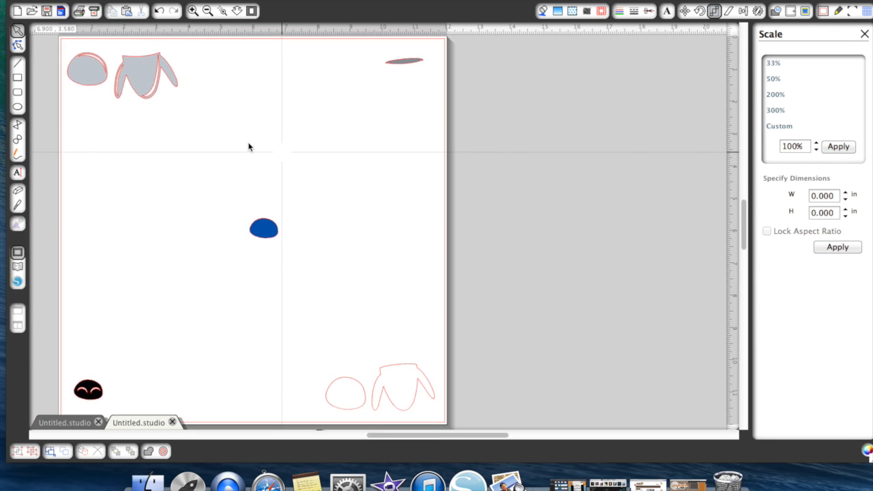
pyautogui.moveTo(412, 407); pyautogui.dragTo(197, 277)
pyautogui.click(197, 277)
pyautogui.moveTo(146, 90); pyautogui.dragTo(189, 275)
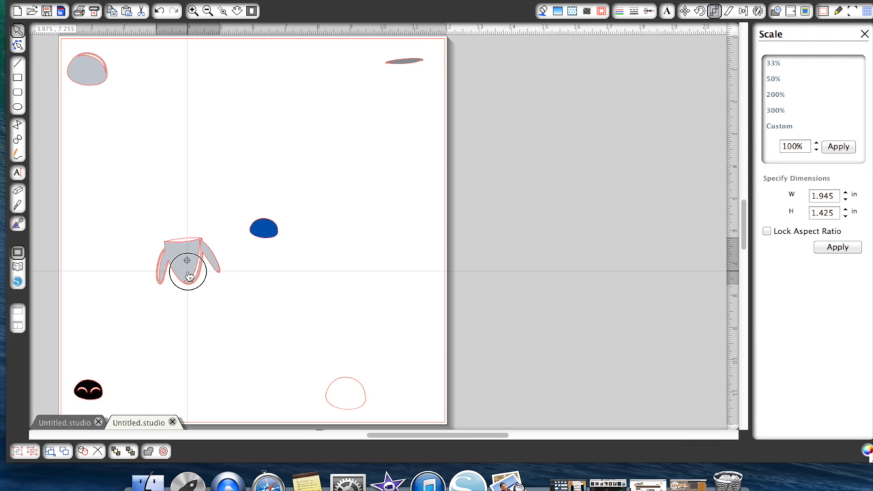
pyautogui.moveTo(188, 275); pyautogui.dragTo(188, 274)
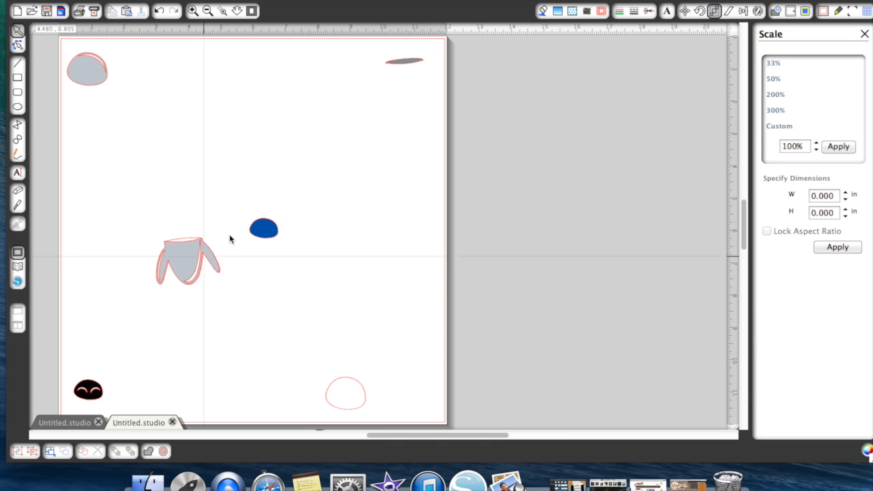
pyautogui.click(405, 62)
pyautogui.moveTo(404, 62); pyautogui.dragTo(187, 237)
# - Place the white head above the robot body and layer the grey head exactly over it
pyautogui.moveTo(348, 384); pyautogui.dragTo(182, 206)
pyautogui.moveTo(97, 89); pyautogui.dragTo(177, 185)
pyautogui.rightClick(176, 184)
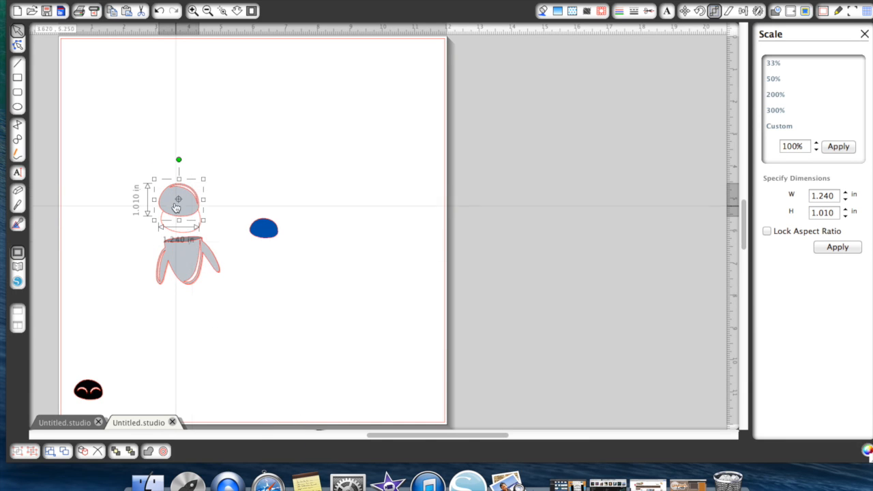
pyautogui.moveTo(178, 206); pyautogui.dragTo(178, 223)
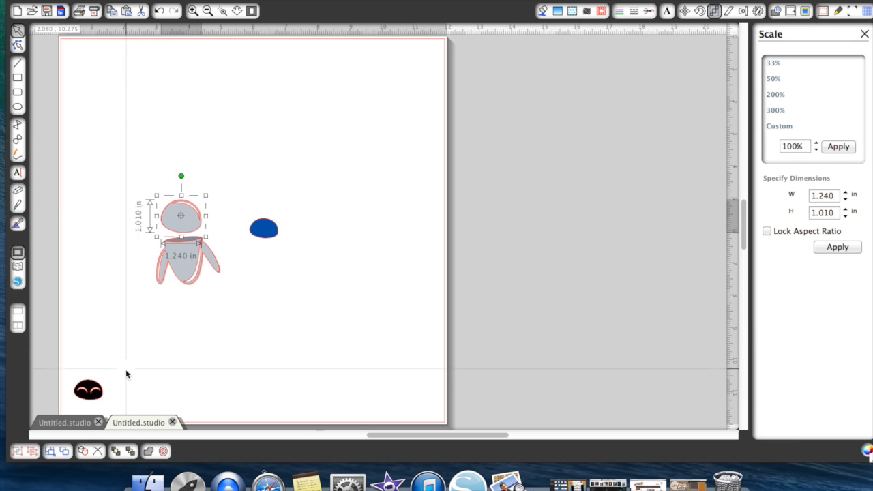
# - Layer the black face over the blue face piece, group the two and place them on the grey head
pyautogui.moveTo(88, 388); pyautogui.dragTo(279, 243)
pyautogui.click(254, 211)
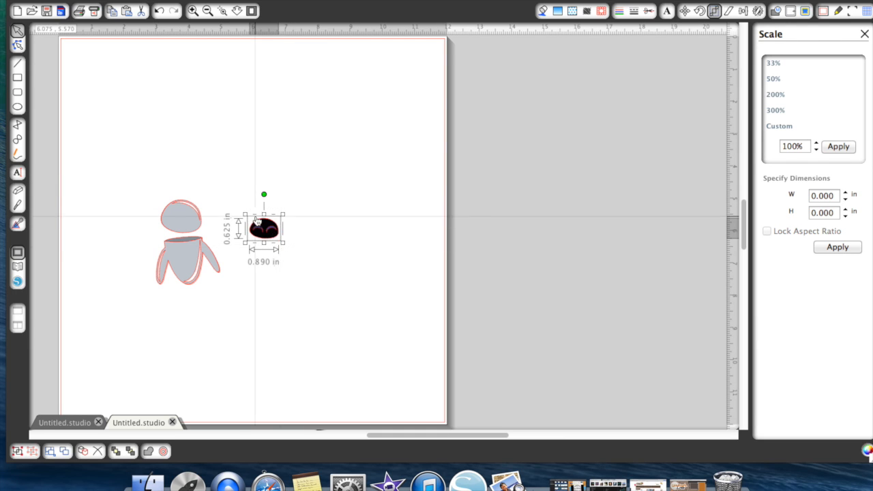
pyautogui.rightClick(256, 230)
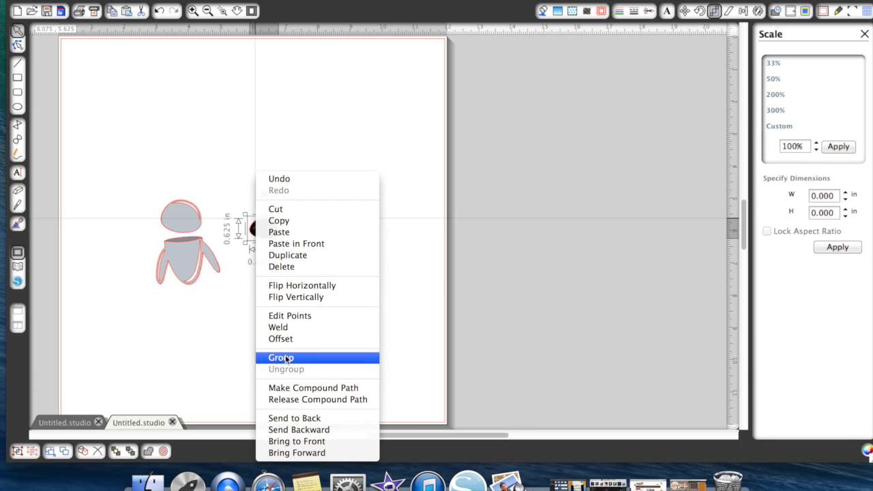
pyautogui.click(286, 357)
pyautogui.moveTo(261, 244); pyautogui.dragTo(179, 230)
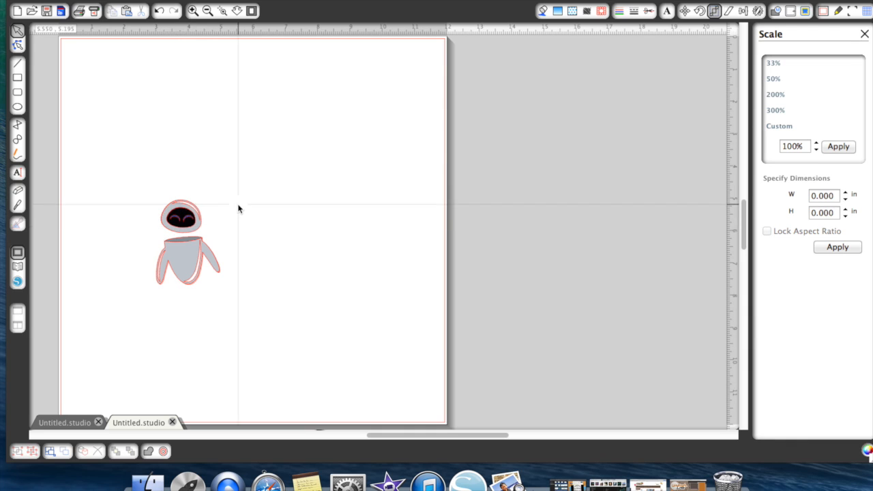
# - Select the whole assembled girl robot to measure its overall size, then clear the selection
pyautogui.moveTo(132, 184); pyautogui.dragTo(236, 314)
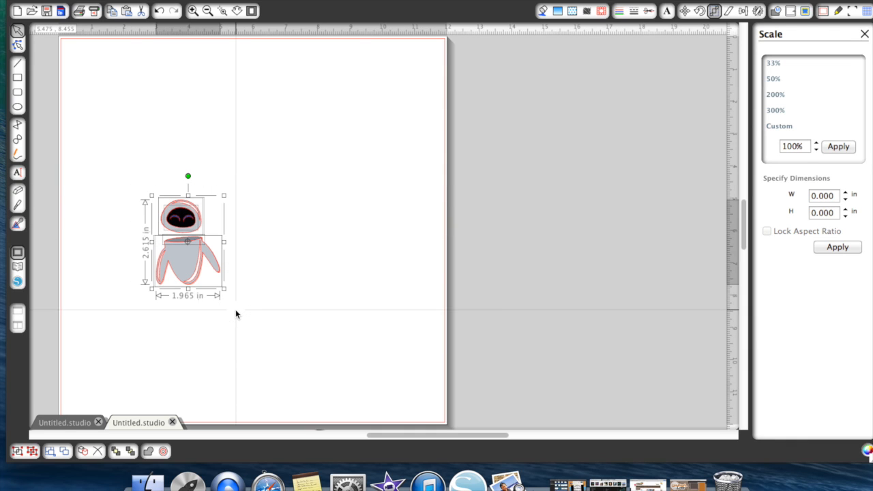
pyautogui.click(294, 177)
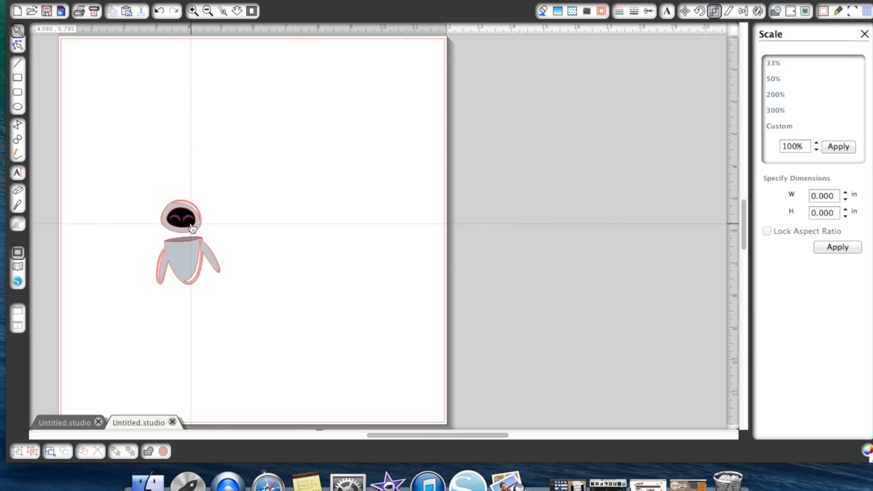
pyautogui.click(190, 222)
pyautogui.click(249, 238)
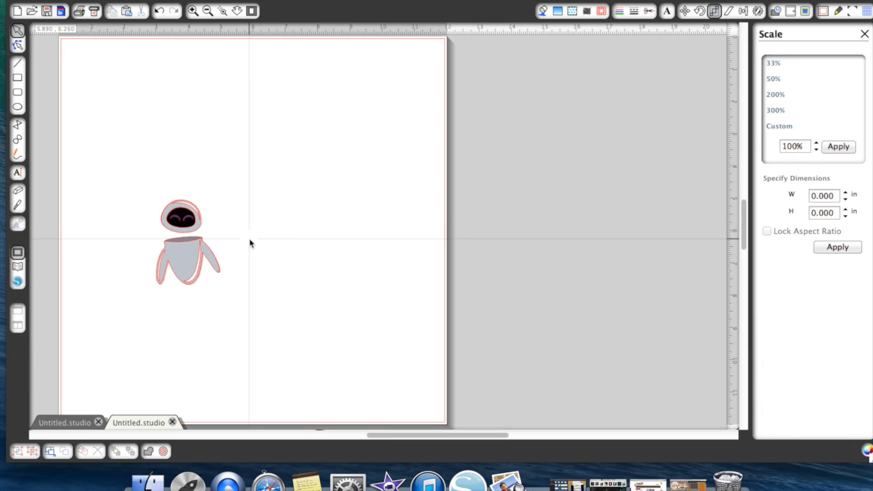
# - Select all the pieces of the assembled girl robot on the page and group them
pyautogui.click(198, 231)
pyautogui.moveTo(197, 231); pyautogui.dragTo(199, 232)
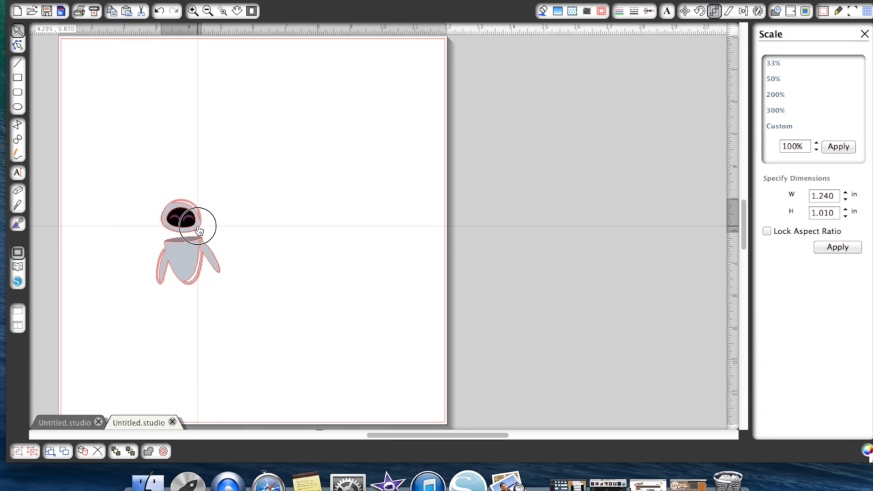
pyautogui.click(267, 216)
pyautogui.moveTo(139, 202); pyautogui.dragTo(234, 312)
pyautogui.rightClick(218, 279)
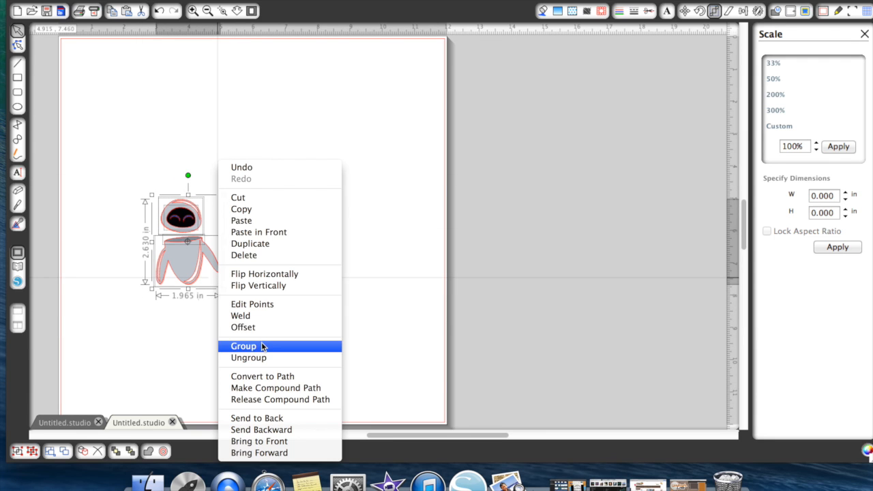
pyautogui.click(246, 346)
pyautogui.click(276, 254)
pyautogui.click(165, 228)
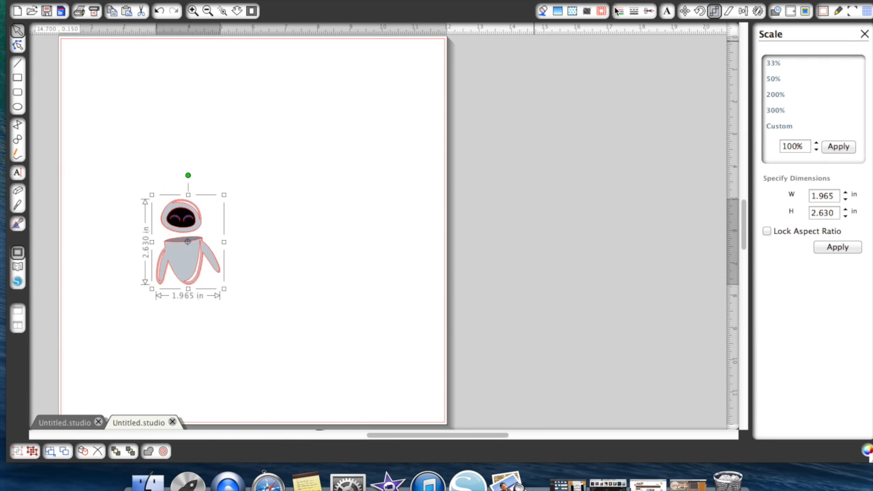
# - Set the grouped girl robot's line color to black and park it outside the page, beyond its right edge
pyautogui.click(619, 11)
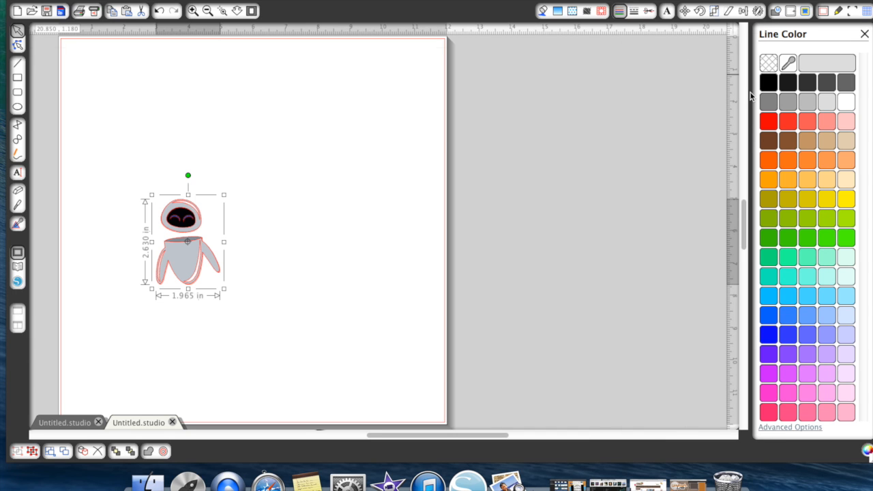
pyautogui.click(769, 83)
pyautogui.moveTo(184, 255); pyautogui.dragTo(574, 122)
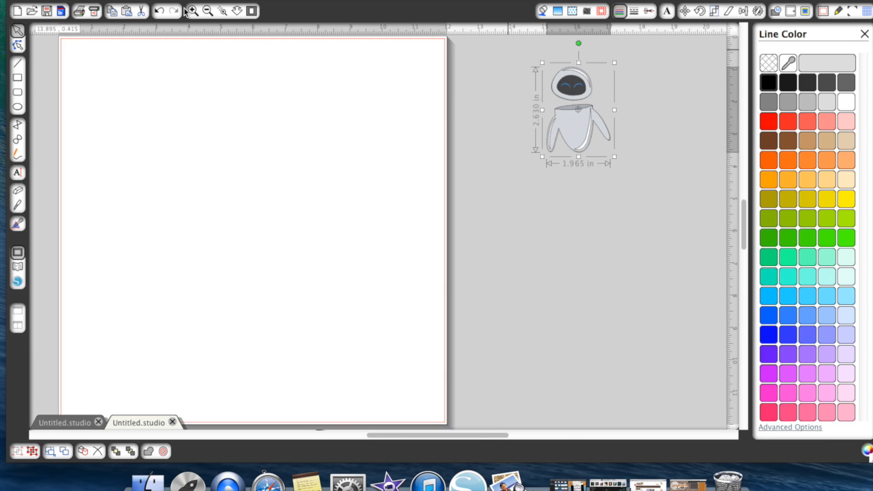
pyautogui.click(207, 11)
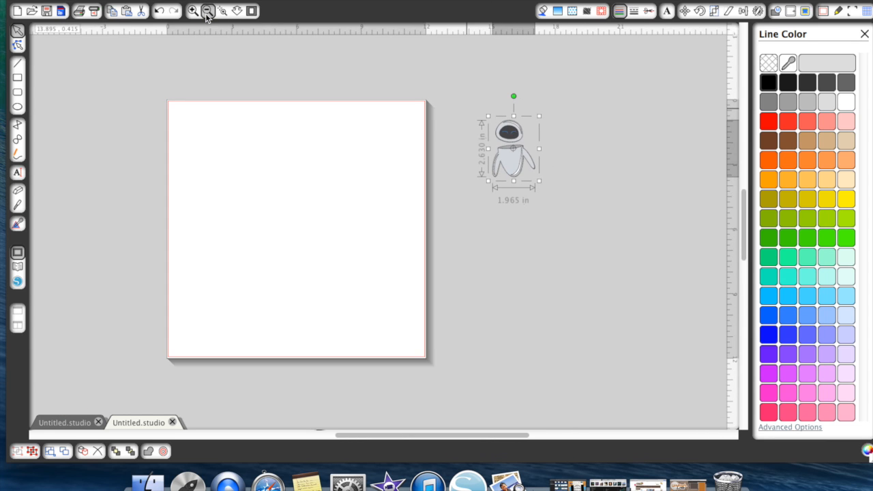
pyautogui.click(208, 11)
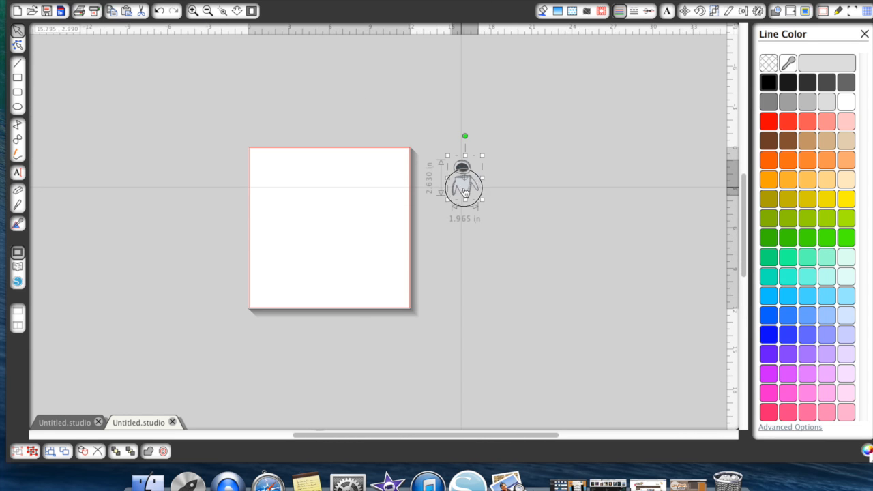
pyautogui.moveTo(462, 188); pyautogui.dragTo(538, 133)
# - Move the grouped WALL-E cut pieces from the lower-left workspace up into the area beside the page
pyautogui.scroll(3, 436, 217)
pyautogui.hscroll(-2, 436, 217)
pyautogui.scroll(-1, 437, 217)
pyautogui.scroll(-3, 436, 218)
pyautogui.hscroll(-5, 436, 218)
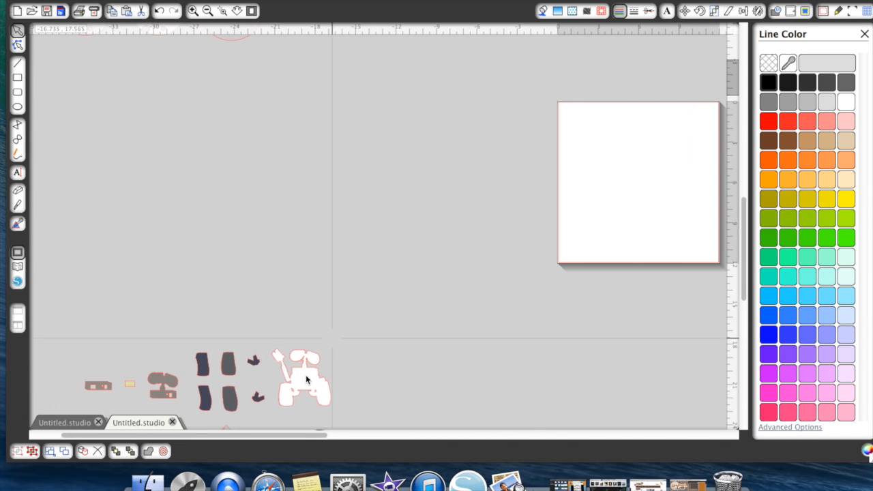
pyautogui.moveTo(306, 380); pyautogui.dragTo(423, 165)
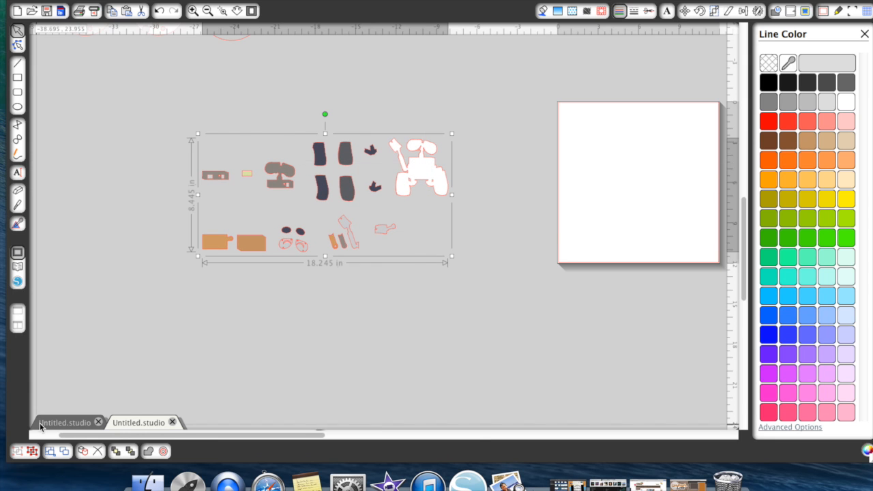
# - Measure the WALL-E figure in the finished card document, and return to the document with the cut pieces
pyautogui.click(65, 422)
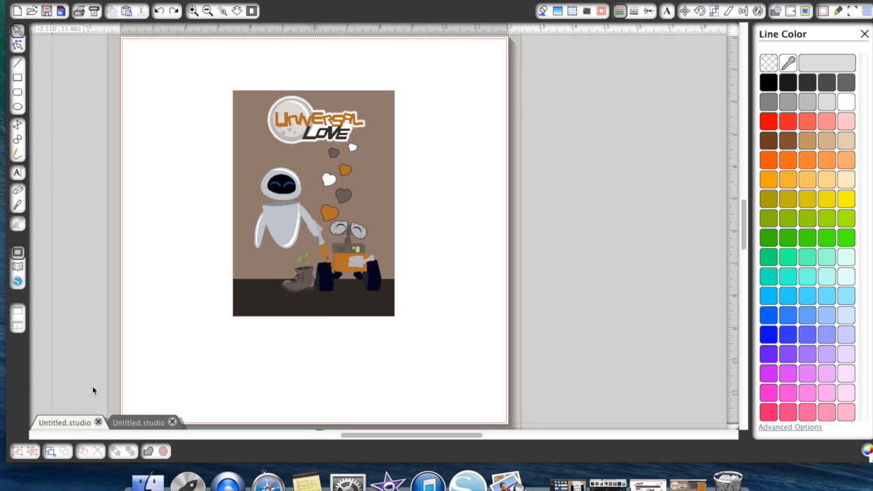
pyautogui.click(352, 265)
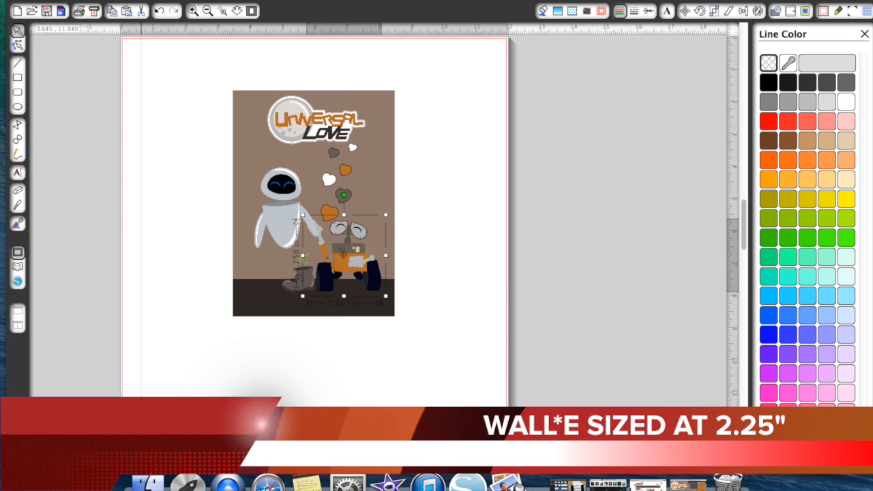
pyautogui.click(138, 422)
pyautogui.click(352, 150)
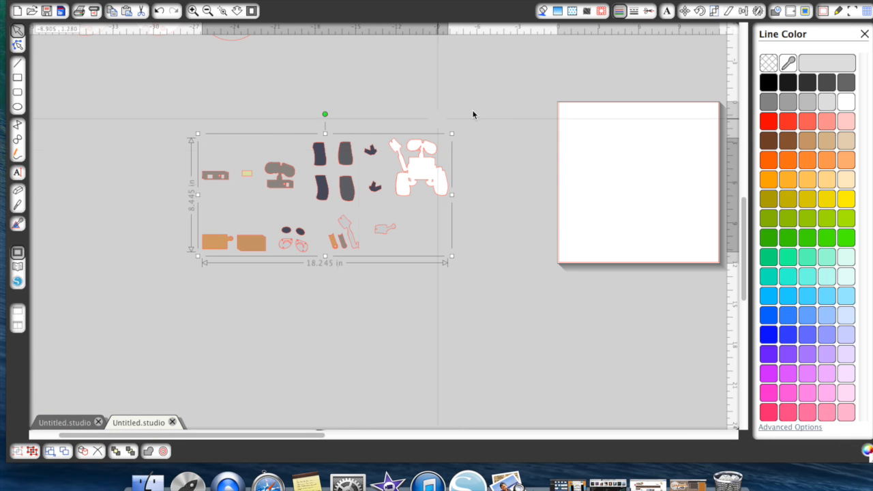
# - Scale the grouped WALL-E pieces proportionally to 9.72 in wide by 4.5 in high
pyautogui.click(714, 11)
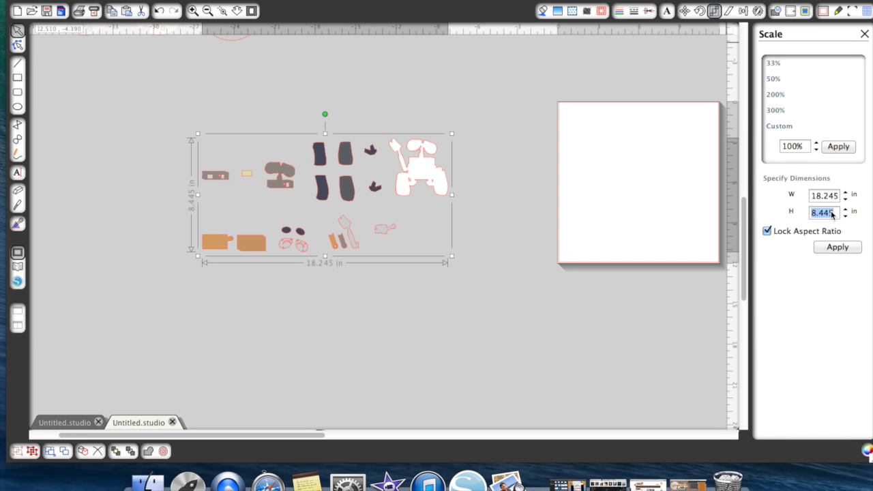
pyautogui.press('Return')
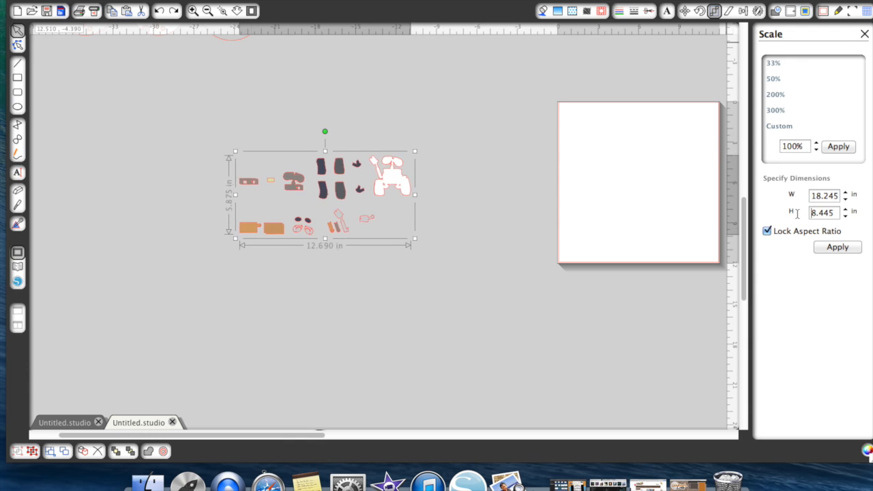
pyautogui.click(415, 243)
pyautogui.click(376, 197)
# - Try ungrouping the WALL-E pieces and pulling the white base aside to check its size, and undo the changes
pyautogui.rightClick(373, 189)
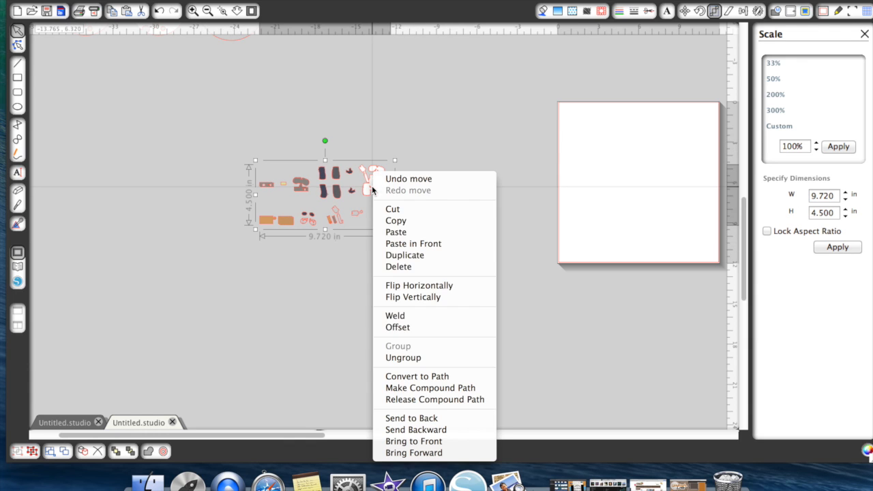
pyautogui.click(407, 358)
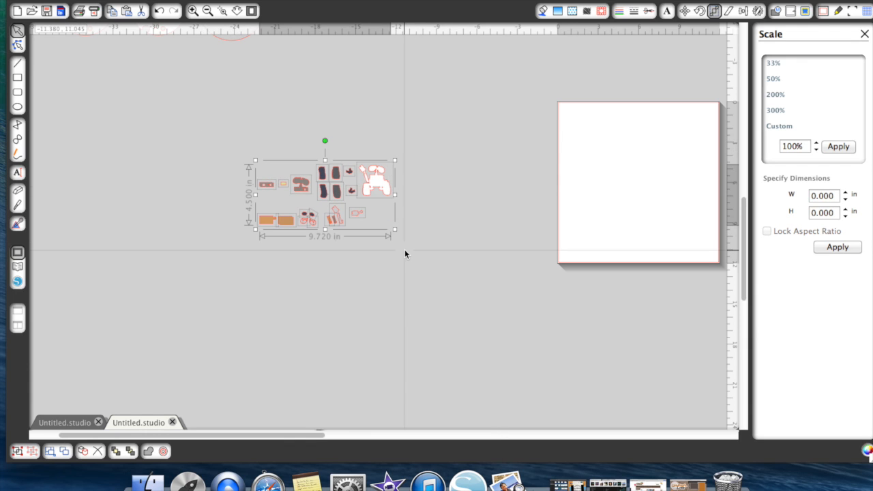
pyautogui.click(375, 176)
pyautogui.moveTo(379, 179); pyautogui.dragTo(407, 185)
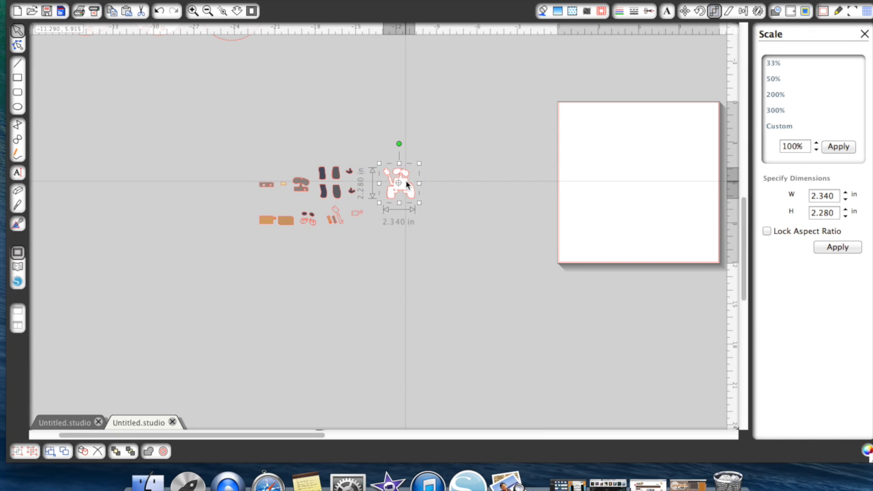
pyautogui.click(159, 10)
pyautogui.click(159, 11)
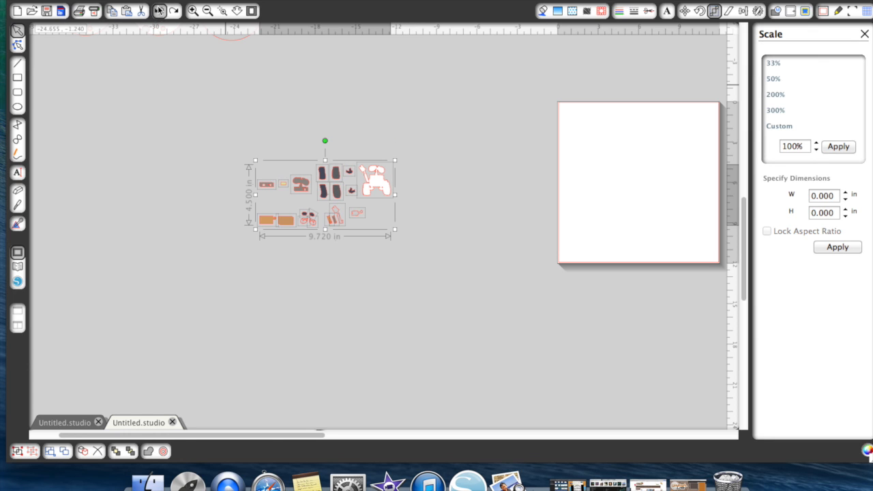
# - Place the scaled WALL-E group on the page and ungroup it into separate pieces
pyautogui.moveTo(377, 189); pyautogui.dragTo(649, 179)
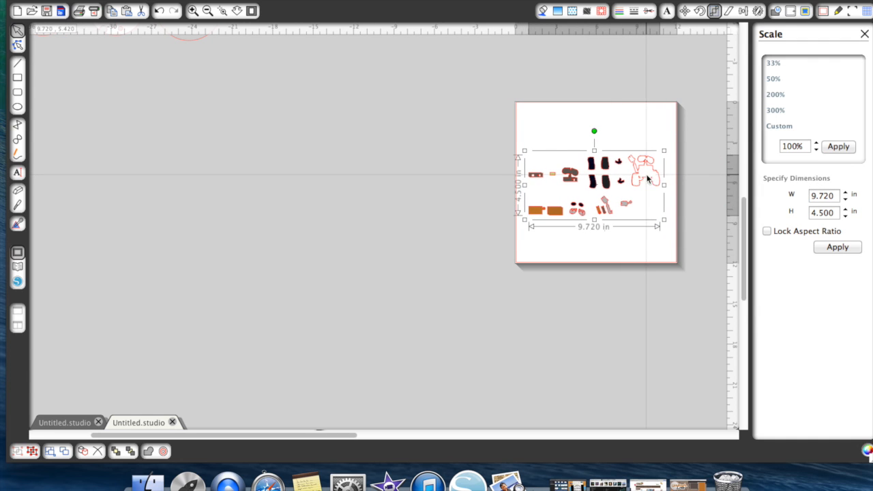
pyautogui.click(192, 10)
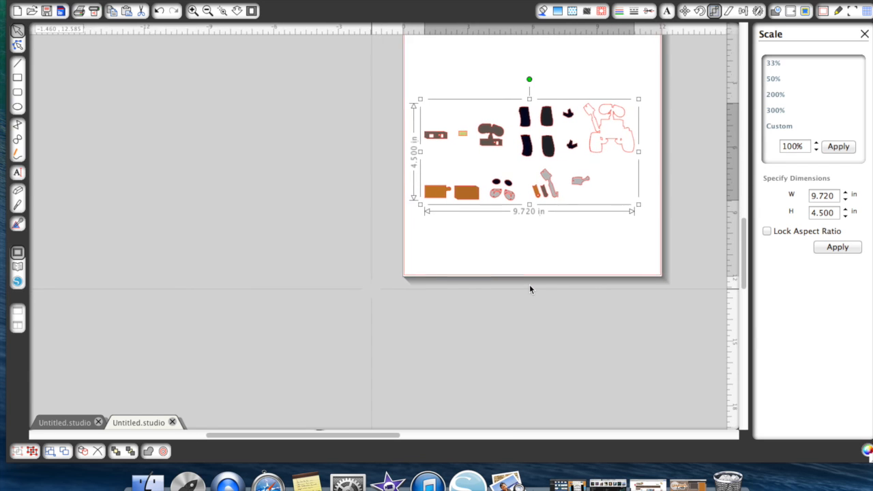
pyautogui.click(193, 11)
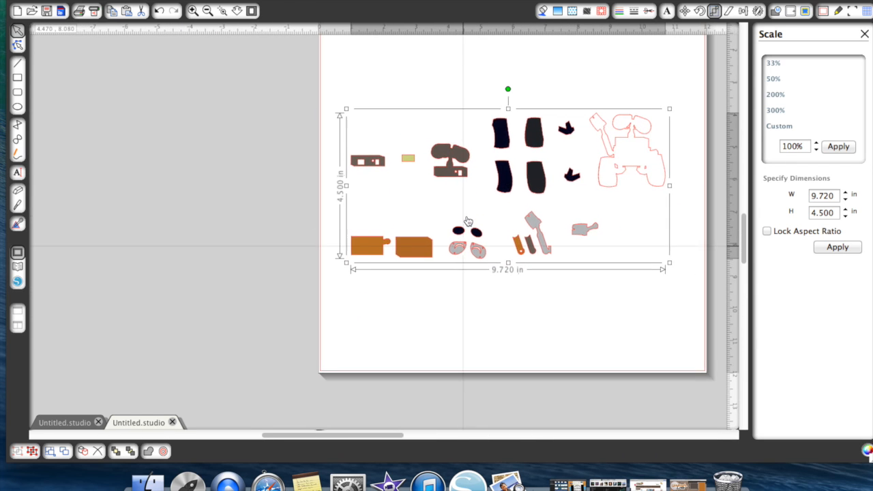
pyautogui.rightClick(467, 243)
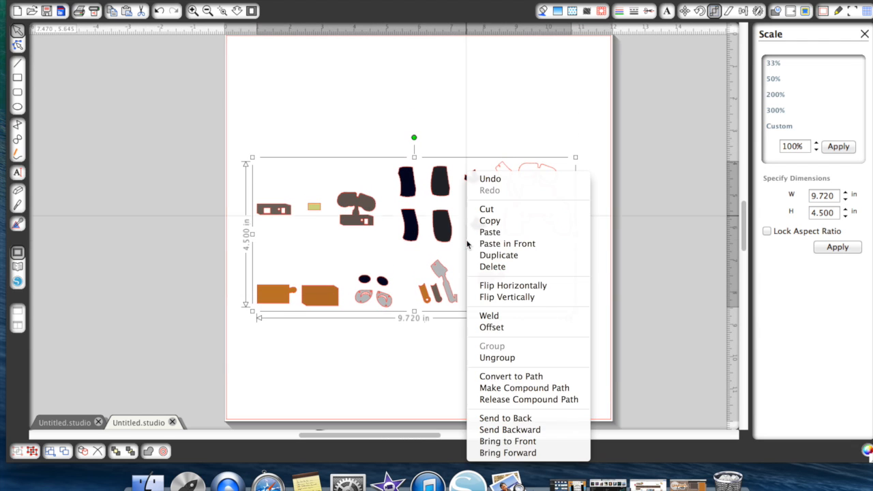
pyautogui.click(648, 295)
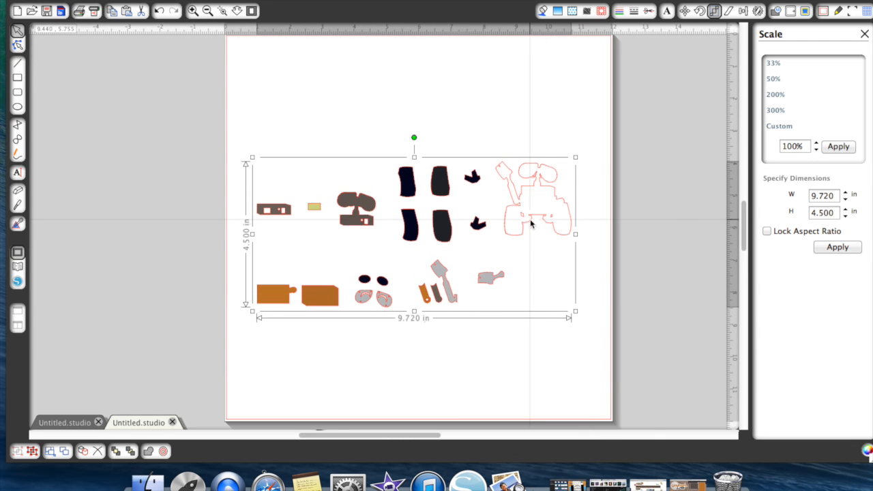
pyautogui.rightClick(530, 221)
pyautogui.click(569, 357)
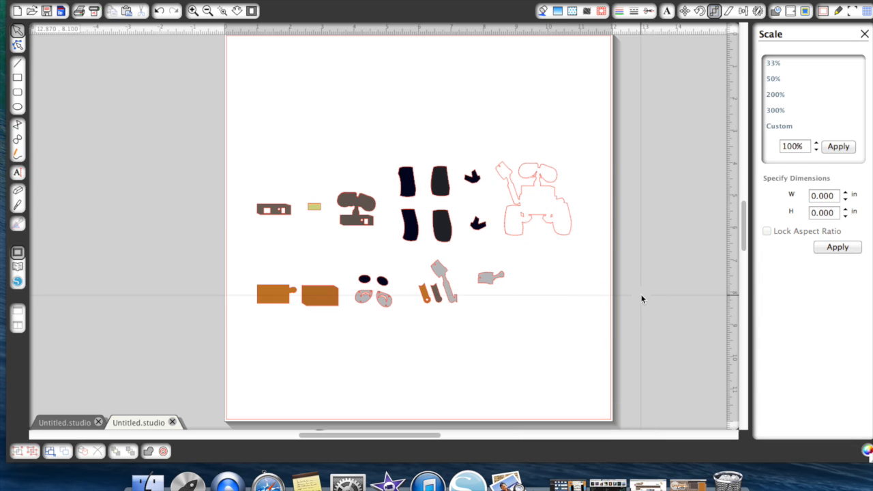
# - Move the white base to the page's lower-right corner and gather the navy tread, bracket and eye pieces in the upper-right corner
pyautogui.moveTo(528, 196); pyautogui.dragTo(563, 363)
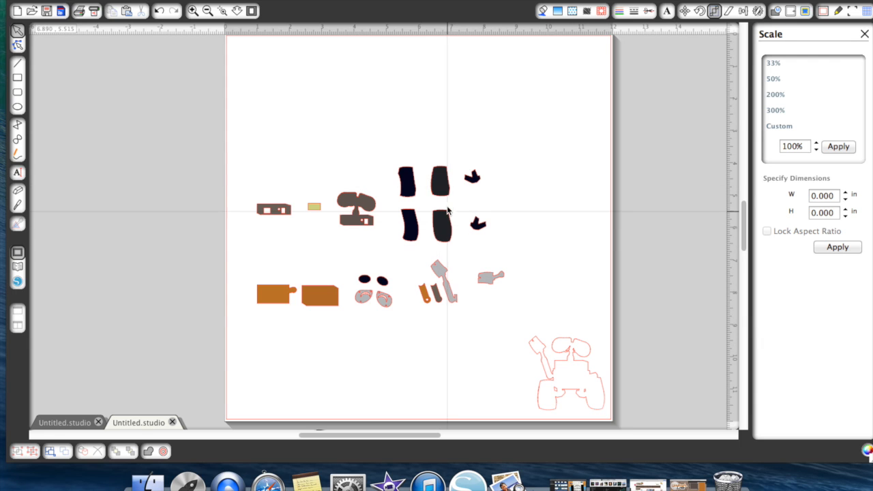
pyautogui.moveTo(438, 170); pyautogui.dragTo(571, 87)
pyautogui.moveTo(409, 225); pyautogui.dragTo(549, 95)
pyautogui.click(473, 178)
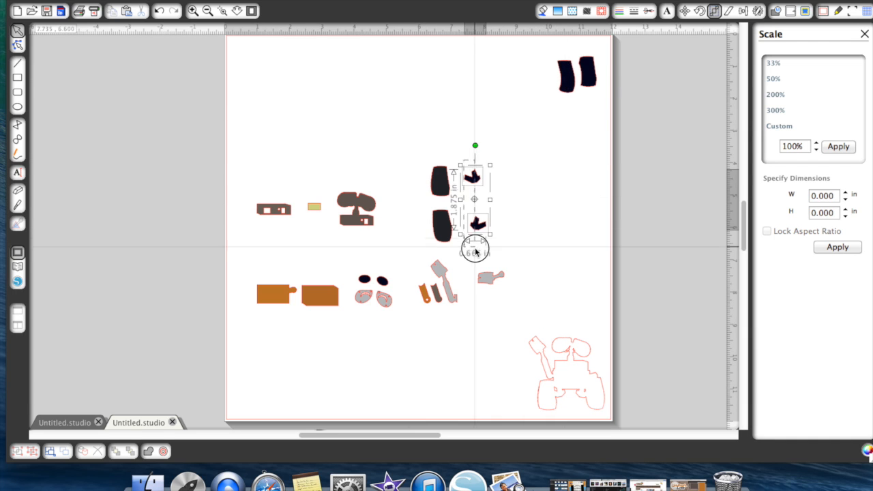
pyautogui.moveTo(473, 179); pyautogui.dragTo(540, 49)
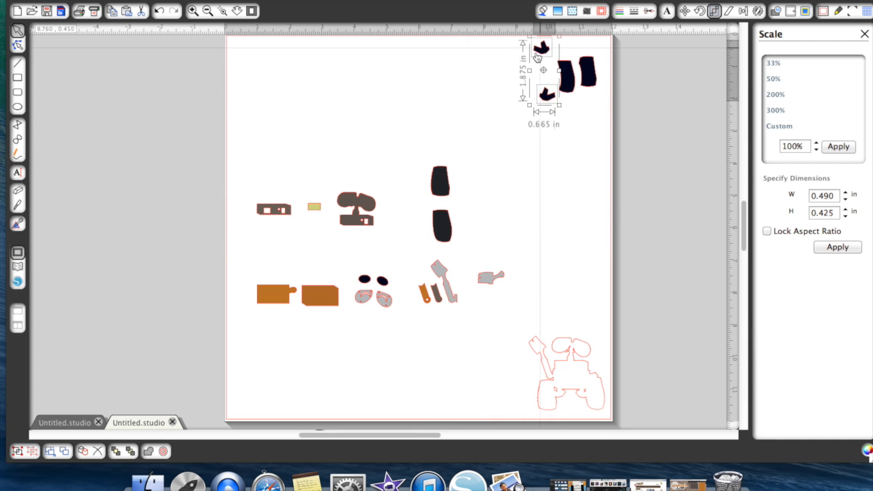
pyautogui.moveTo(361, 262); pyautogui.dragTo(394, 289)
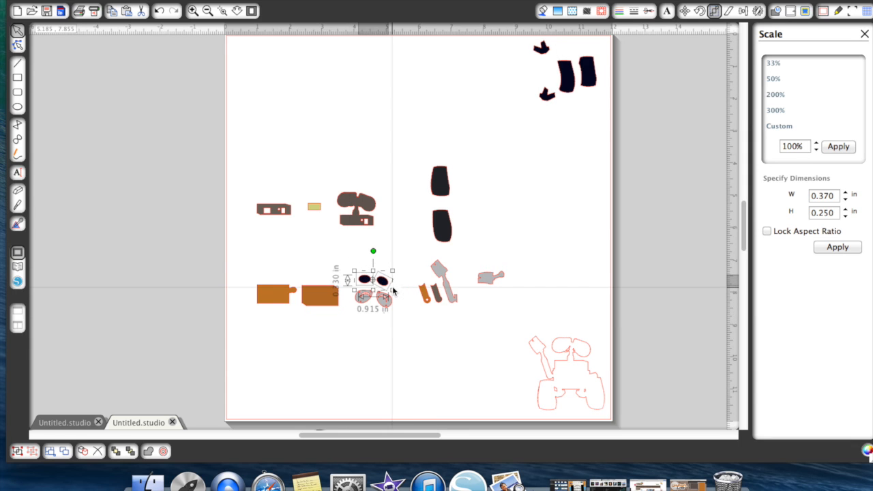
pyautogui.click(349, 250)
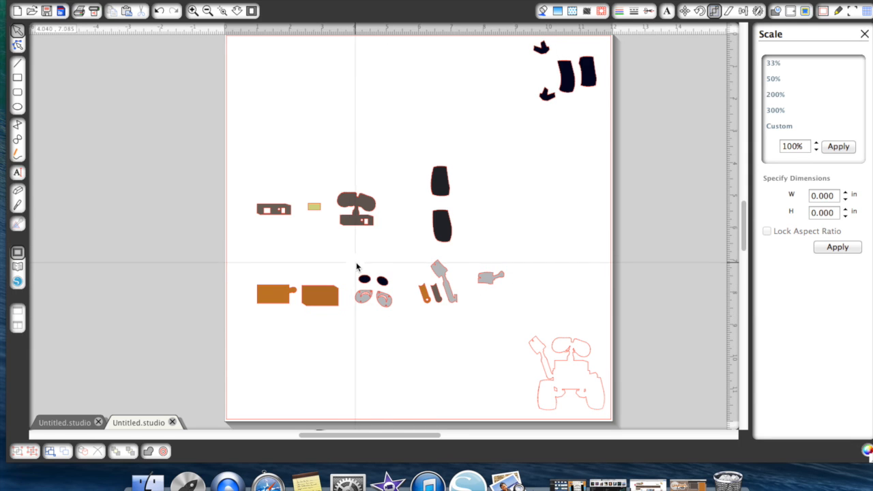
pyautogui.moveTo(356, 268); pyautogui.dragTo(547, 78)
pyautogui.click(542, 224)
# - Gather the light grey hand, arm and eye pieces in the page's lower-left corner
pyautogui.moveTo(491, 280); pyautogui.dragTo(246, 393)
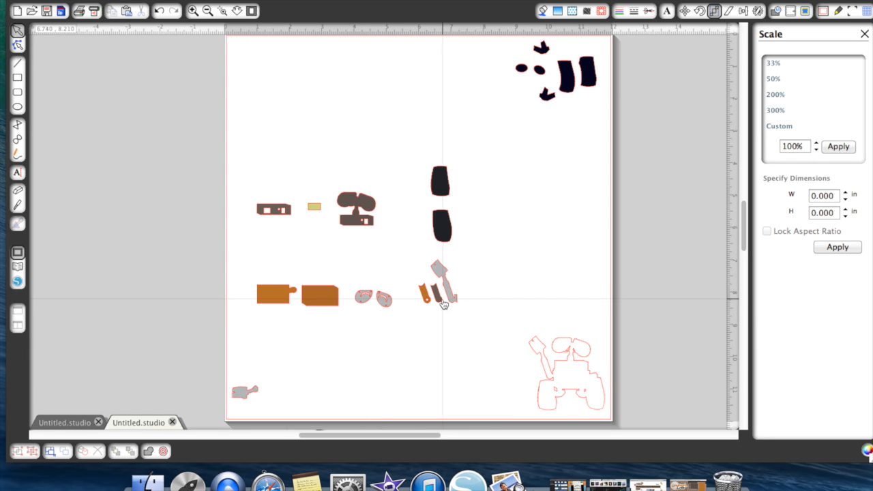
pyautogui.moveTo(449, 302); pyautogui.dragTo(284, 394)
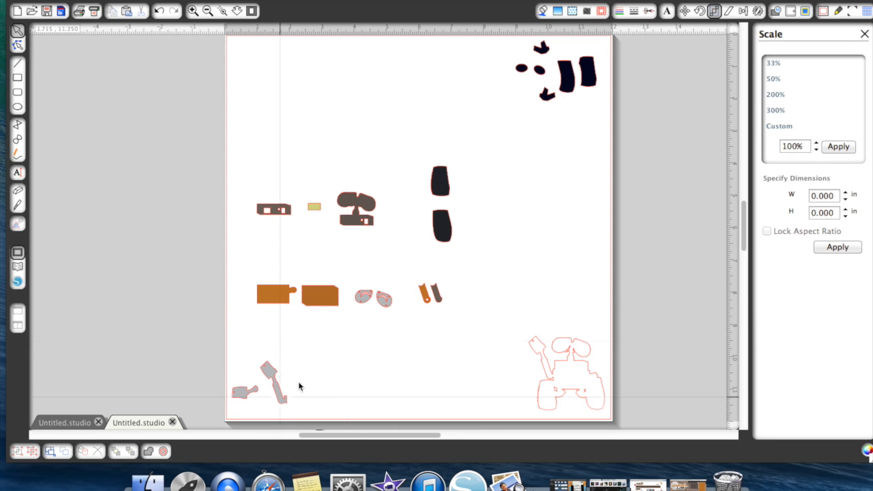
pyautogui.moveTo(353, 283); pyautogui.dragTo(328, 394)
pyautogui.click(328, 161)
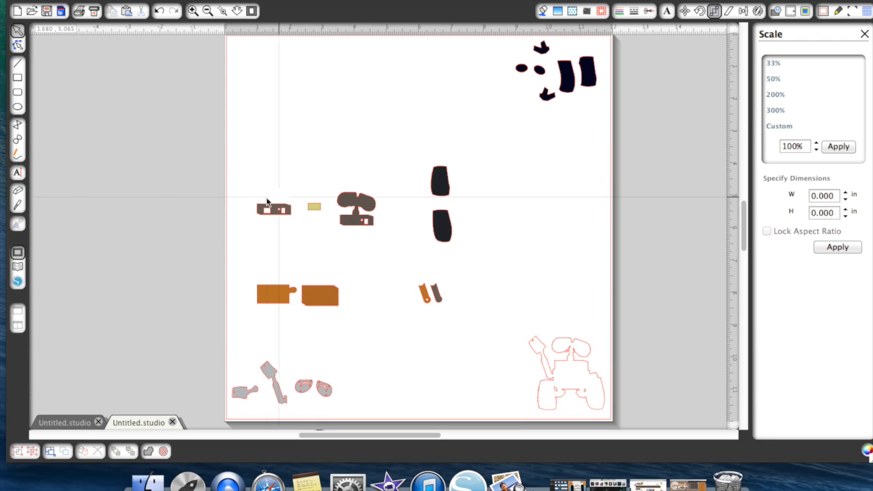
# - Gather the brown head, panel and arm pieces in the page's upper-left corner
pyautogui.moveTo(353, 205); pyautogui.dragTo(259, 62)
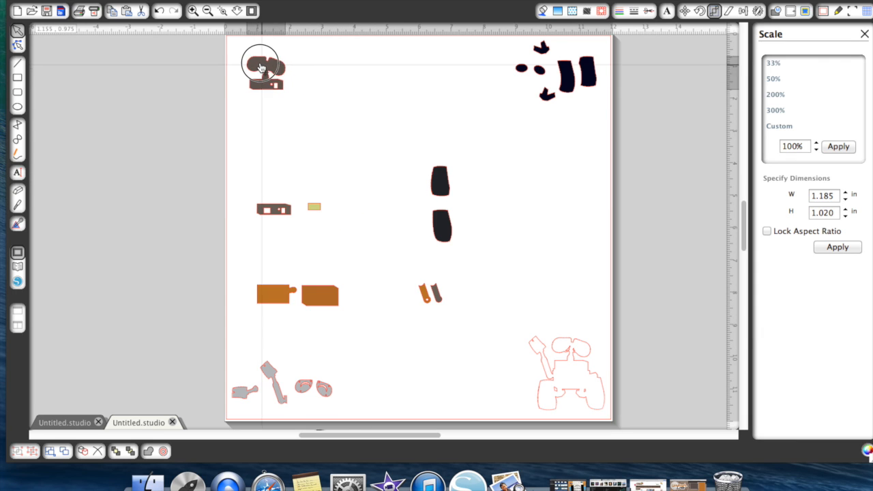
pyautogui.moveTo(280, 216); pyautogui.dragTo(304, 73)
pyautogui.moveTo(438, 291); pyautogui.dragTo(247, 102)
# - Place the two dark grey tread pieces side by side at the page's bottom center
pyautogui.moveTo(437, 183); pyautogui.dragTo(405, 396)
pyautogui.moveTo(443, 227); pyautogui.dragTo(436, 392)
pyautogui.click(393, 352)
# - Gather the three orange pieces at the page's center and place the small yellow piece at its top center
pyautogui.moveTo(327, 307); pyautogui.dragTo(396, 198)
pyautogui.click(424, 281)
pyautogui.moveTo(425, 289); pyautogui.dragTo(429, 194)
pyautogui.moveTo(286, 292); pyautogui.dragTo(417, 236)
pyautogui.click(354, 214)
pyautogui.moveTo(315, 208); pyautogui.dragTo(411, 49)
pyautogui.click(692, 189)
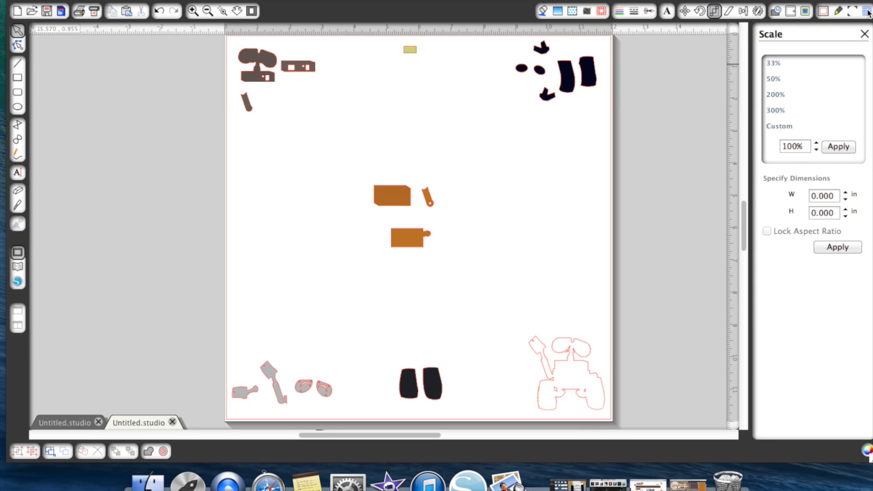
# - Turn the page grid on and back off
pyautogui.click(867, 11)
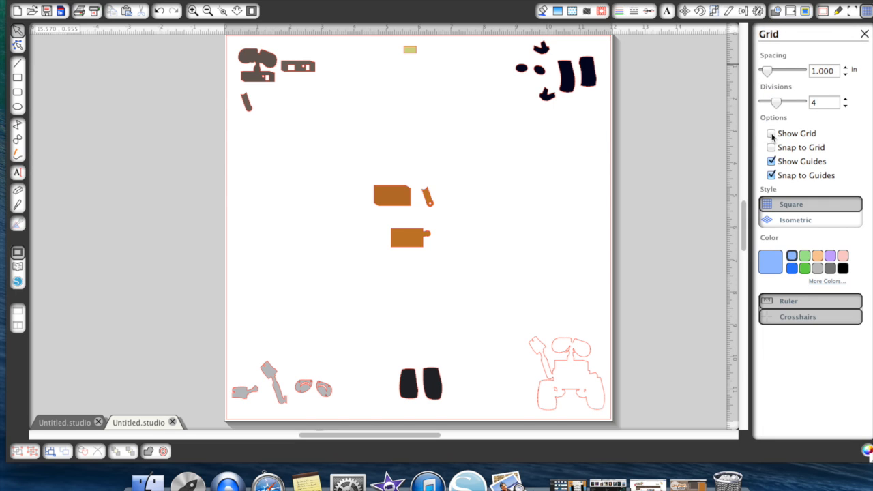
pyautogui.click(771, 135)
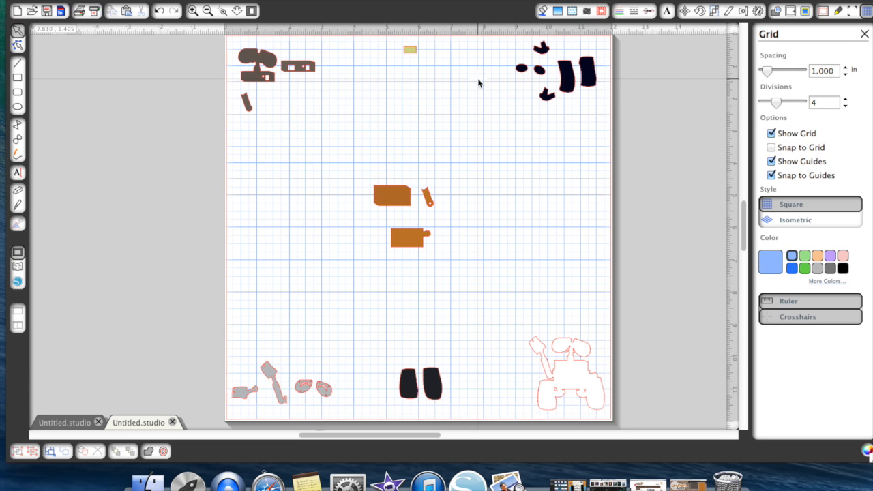
pyautogui.click(771, 134)
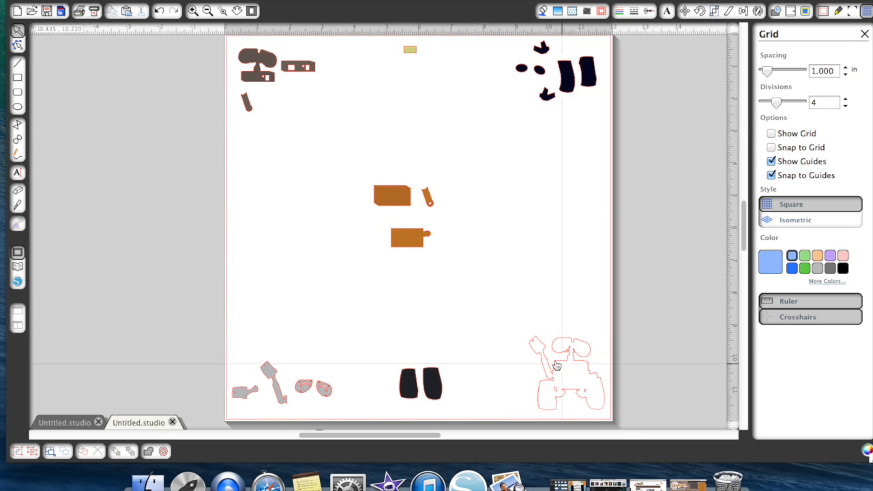
# - Move the robot outline from the page's lower-right corner up beside the orange pieces
pyautogui.click(193, 12)
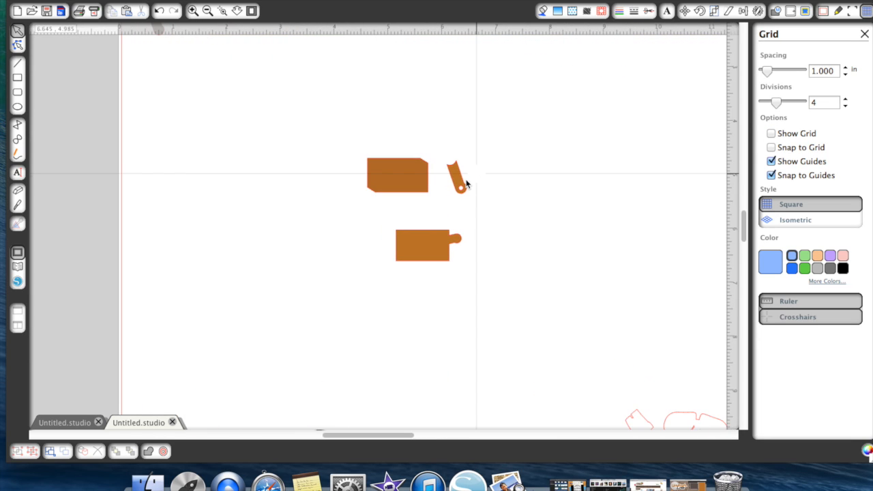
pyautogui.click(209, 11)
pyautogui.moveTo(549, 341); pyautogui.dragTo(511, 256)
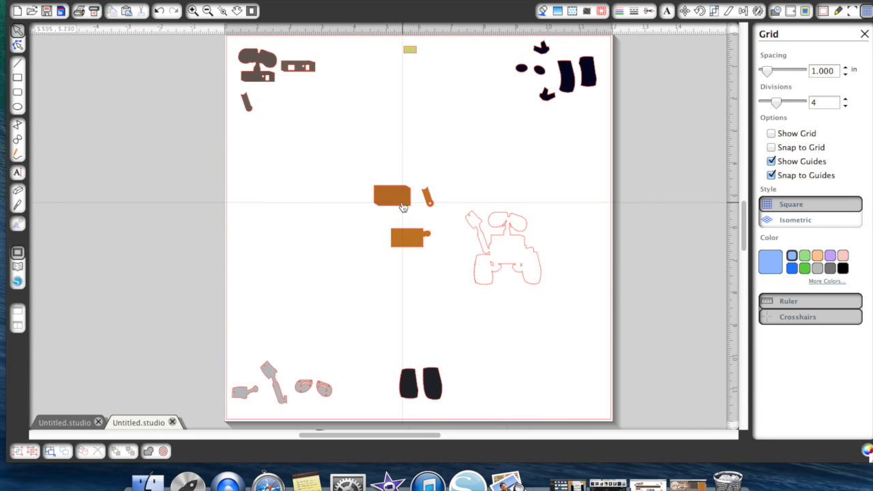
# - Move the brown head and small yellow piece into the open area beside the orange pieces and lay the brown panel over them
pyautogui.moveTo(260, 68); pyautogui.dragTo(321, 292)
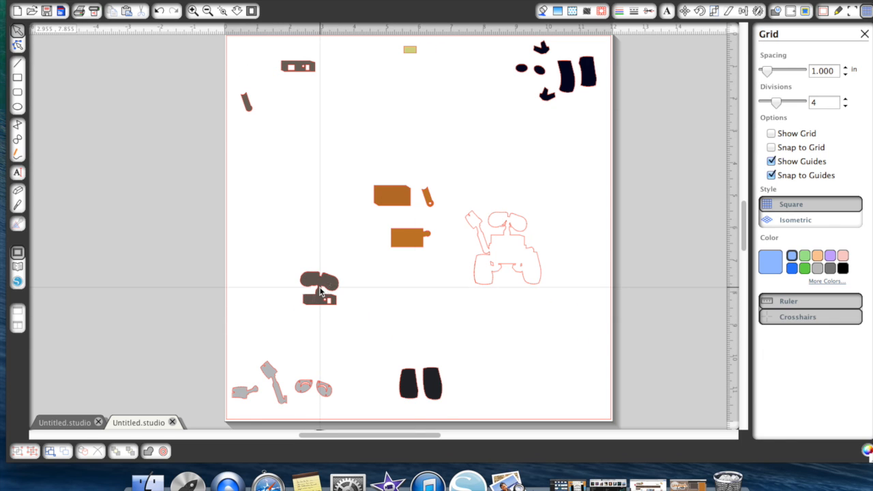
pyautogui.click(408, 54)
pyautogui.moveTo(328, 143); pyautogui.dragTo(311, 248)
pyautogui.moveTo(318, 302); pyautogui.dragTo(304, 239)
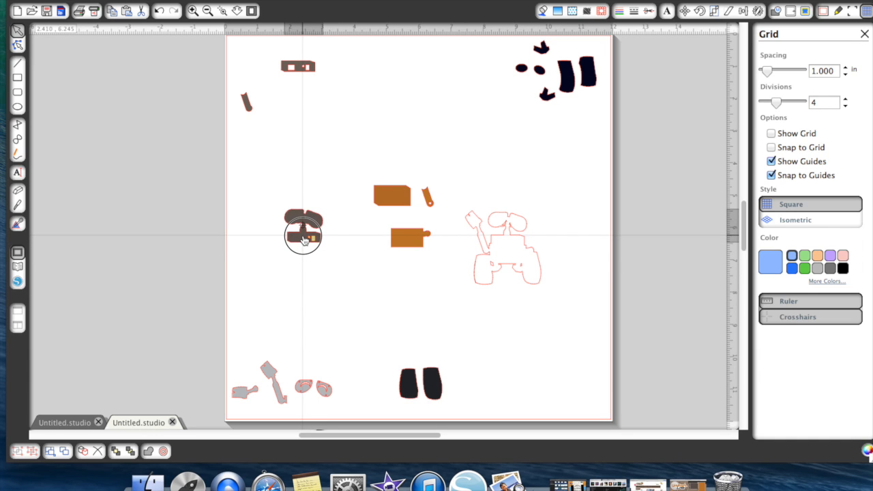
pyautogui.click(300, 81)
pyautogui.moveTo(296, 69); pyautogui.dragTo(303, 237)
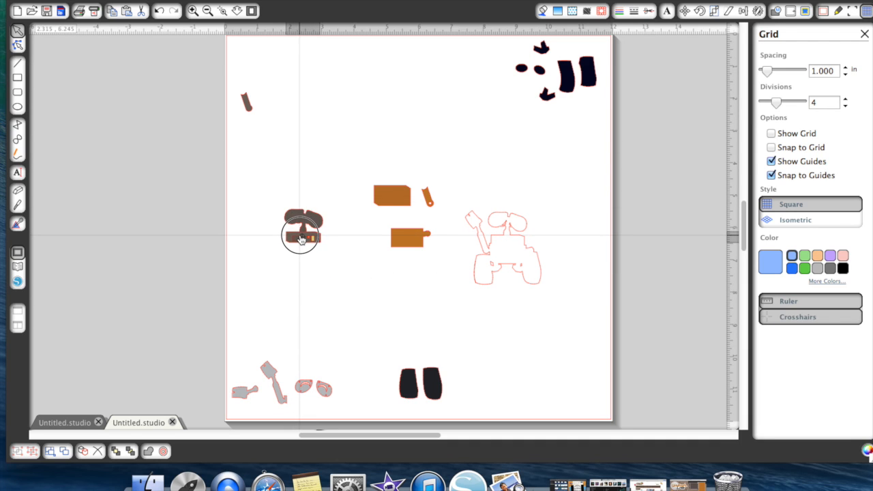
pyautogui.moveTo(301, 238); pyautogui.dragTo(302, 237)
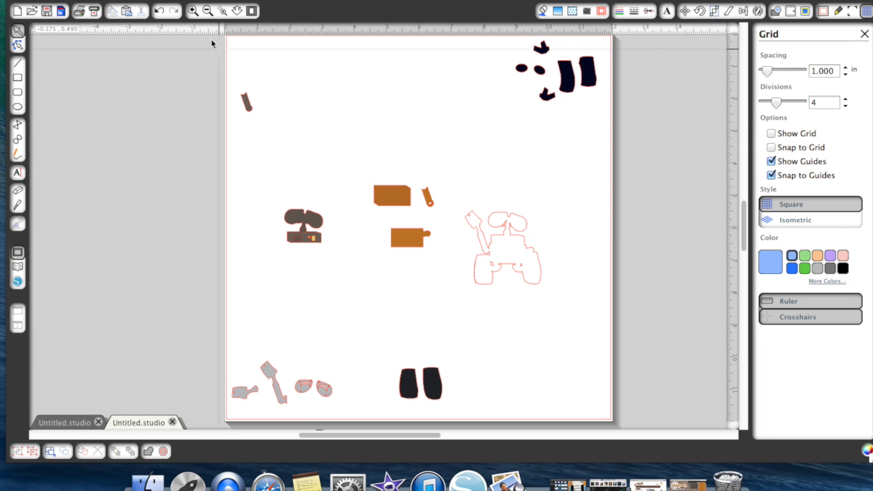
# - Place the two small black ovals over the eyes of the brown head
pyautogui.click(193, 11)
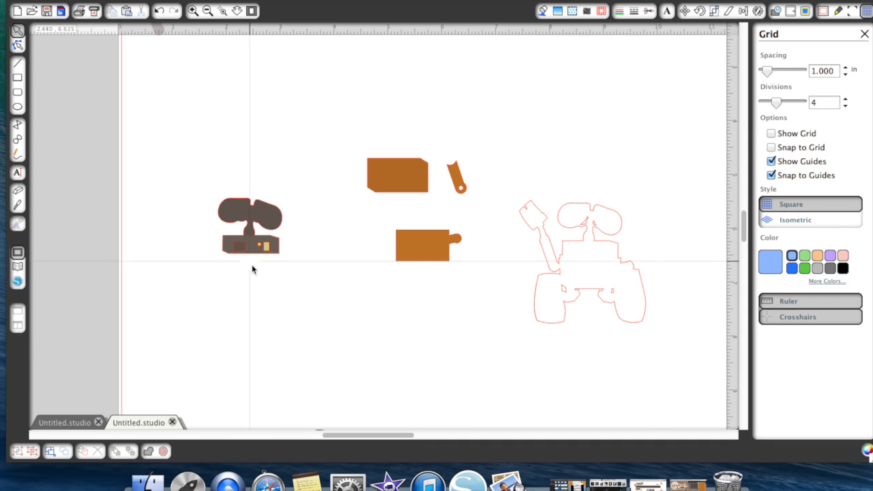
pyautogui.scroll(-5, 264, 289)
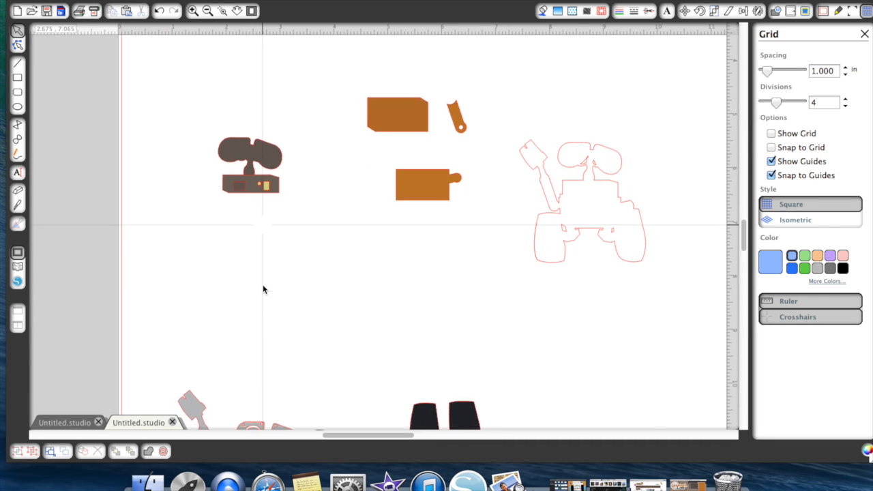
pyautogui.scroll(-2, 262, 289)
pyautogui.scroll(6, 262, 289)
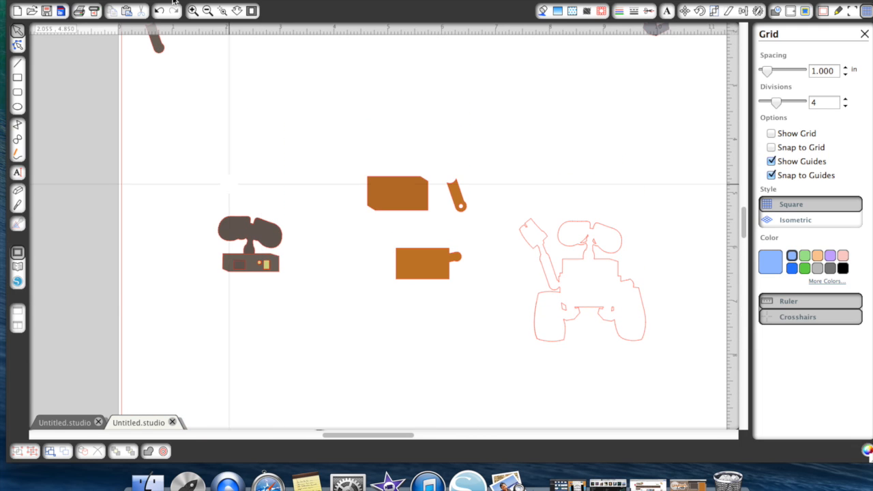
pyautogui.click(210, 18)
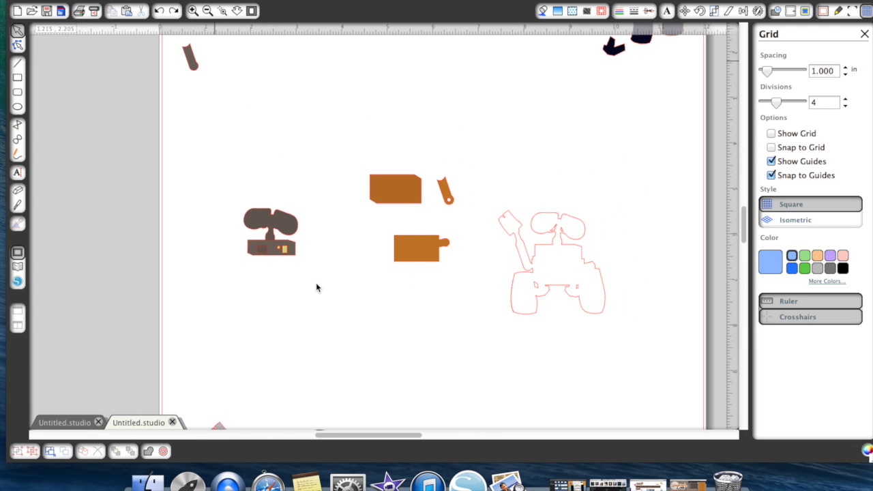
pyautogui.scroll(-4, 315, 283)
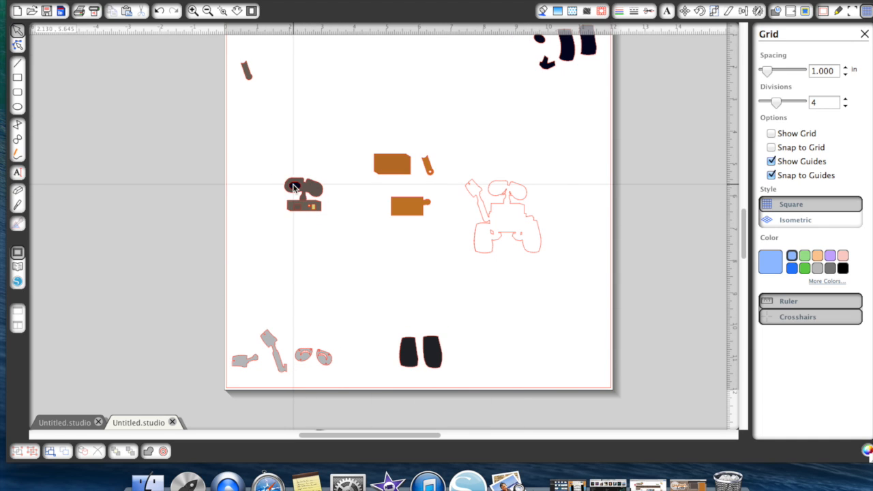
pyautogui.moveTo(540, 39); pyautogui.dragTo(314, 194)
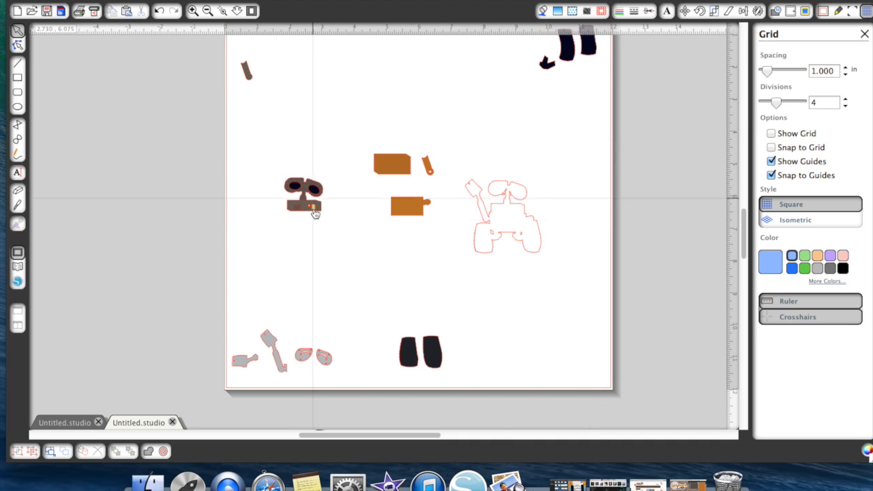
# - Place one light grey eye piece on the head's left eye and bring the black oval to the front
pyautogui.moveTo(302, 354); pyautogui.dragTo(295, 189)
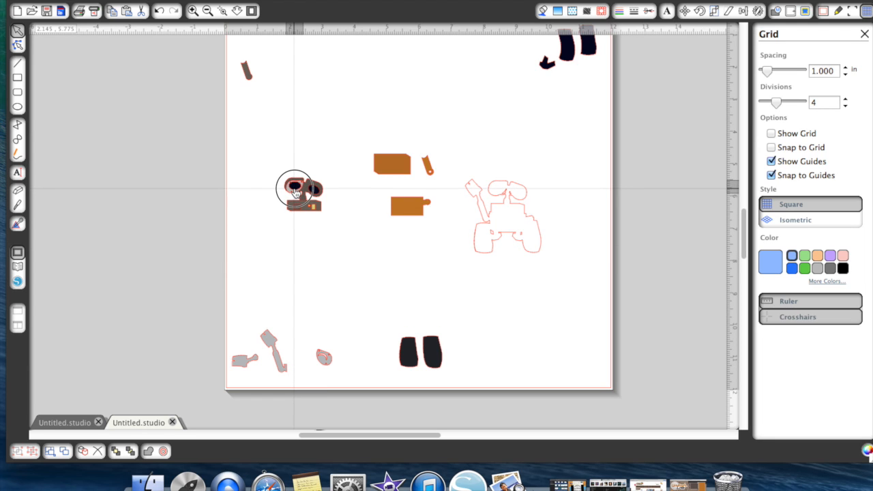
pyautogui.moveTo(294, 191); pyautogui.dragTo(295, 190)
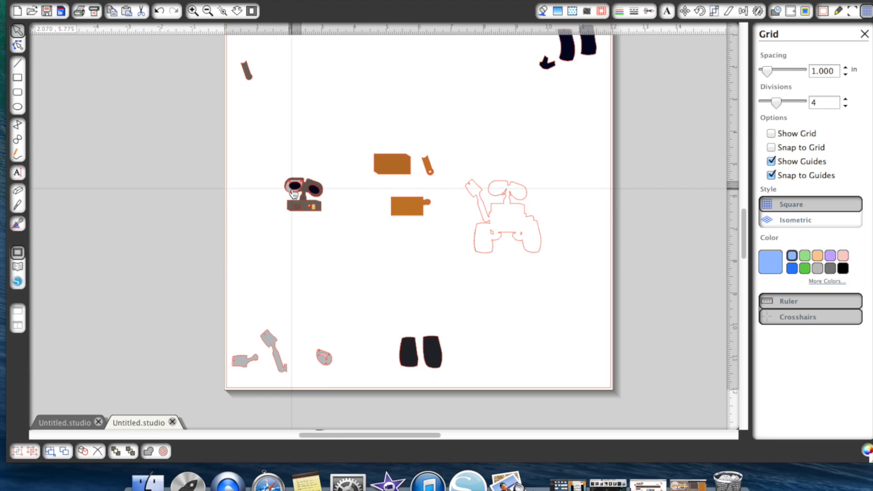
pyautogui.rightClick(293, 193)
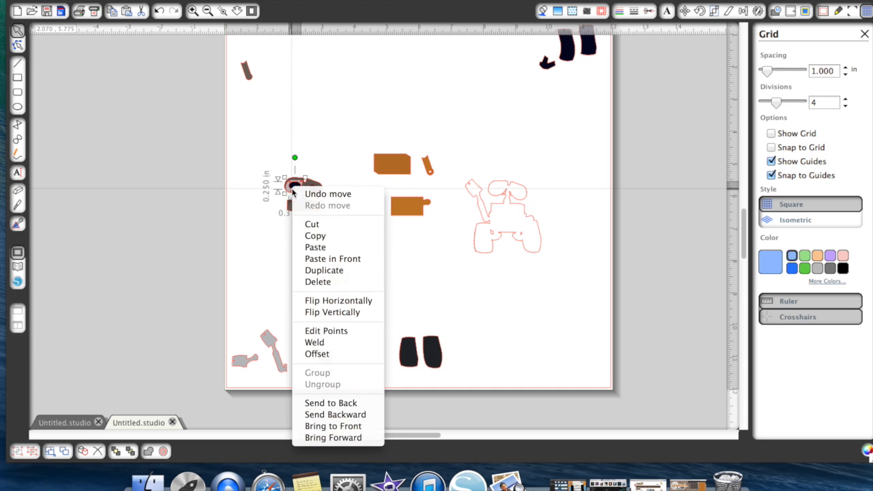
pyautogui.click(331, 426)
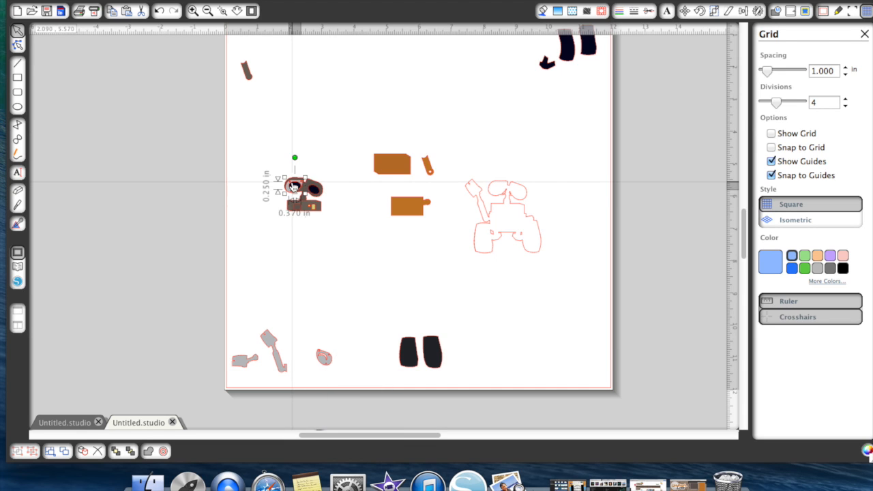
# - Stack the left light grey eye in front of its black oval beside the head and place both on the head's left eye
pyautogui.moveTo(293, 186); pyautogui.dragTo(264, 217)
pyautogui.click(264, 210)
pyautogui.rightClick(265, 209)
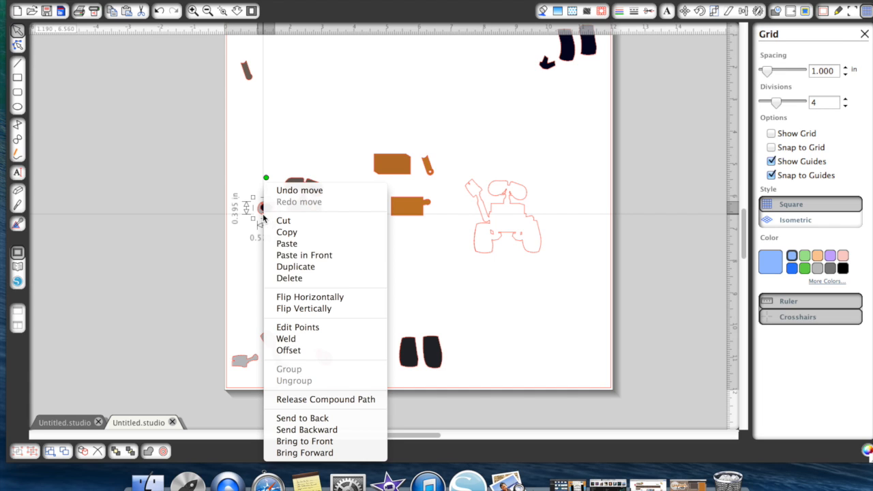
pyautogui.click(310, 442)
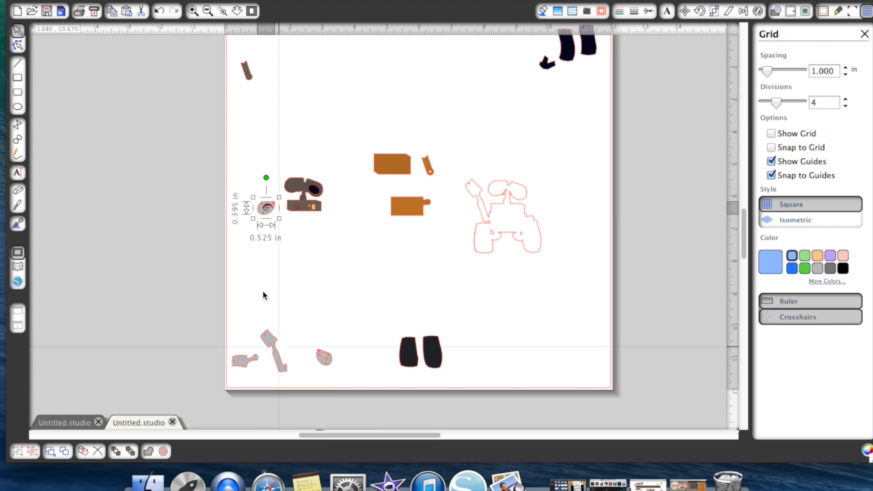
pyautogui.rightClick(263, 213)
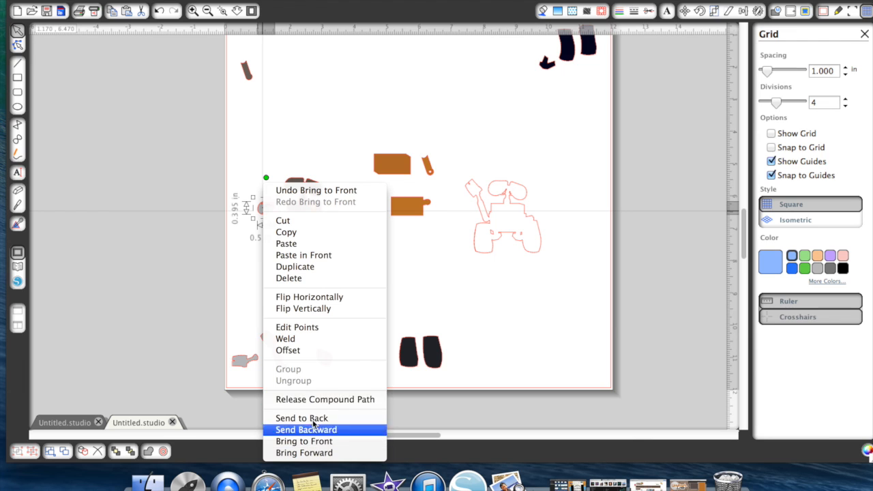
pyautogui.click(239, 293)
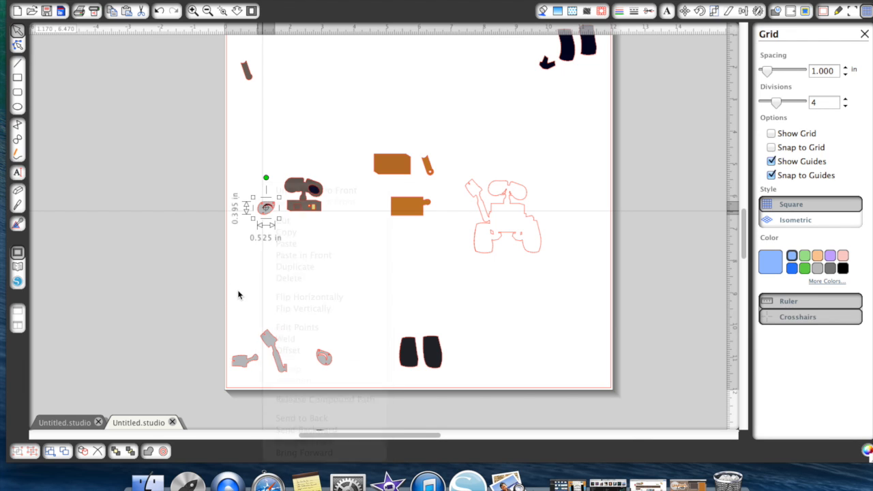
pyautogui.click(265, 207)
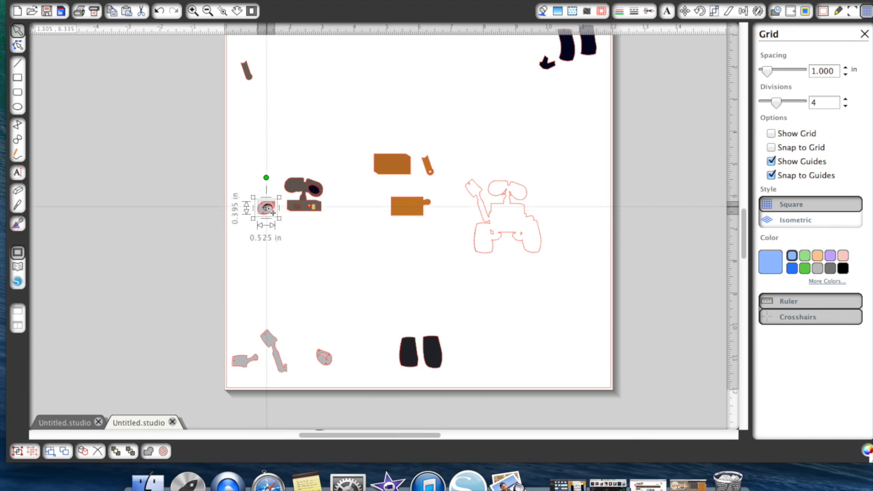
pyautogui.moveTo(266, 217); pyautogui.dragTo(294, 195)
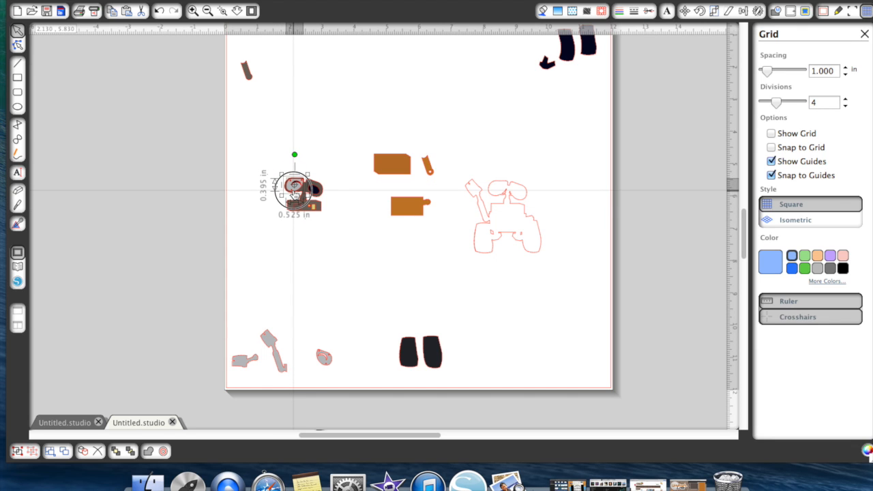
pyautogui.click(342, 192)
# - Stack the remaining light grey eye in front of its black oval below the head and place both on the head's right eye
pyautogui.moveTo(315, 192); pyautogui.dragTo(317, 279)
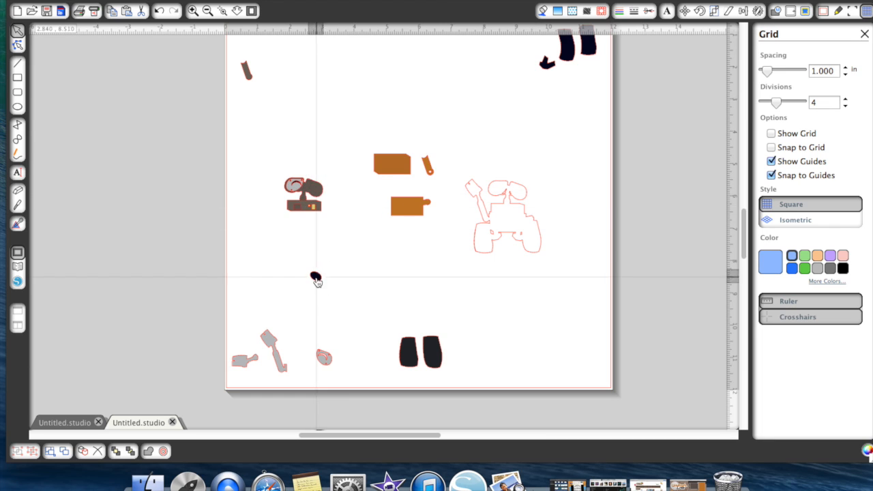
pyautogui.moveTo(324, 360); pyautogui.dragTo(323, 289)
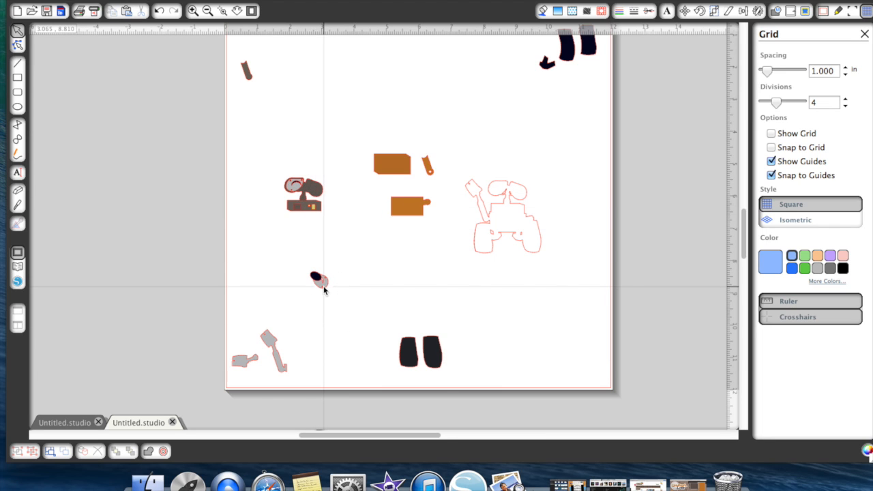
pyautogui.rightClick(323, 286)
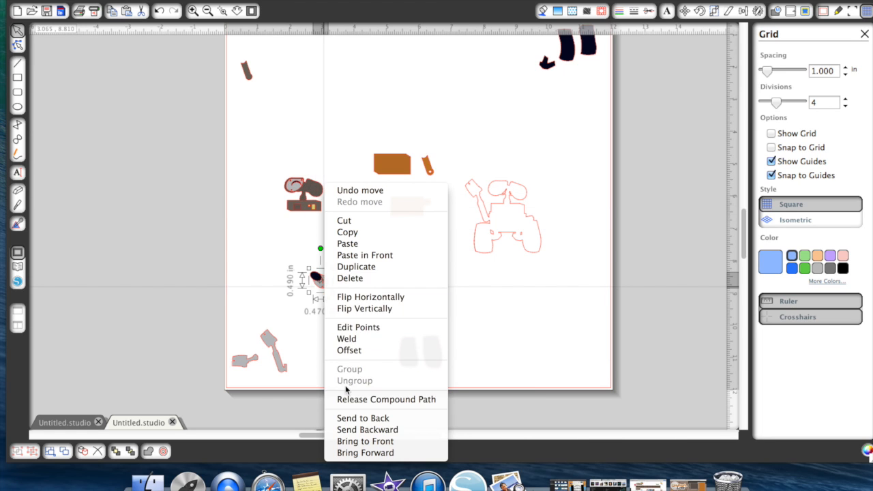
pyautogui.click(353, 441)
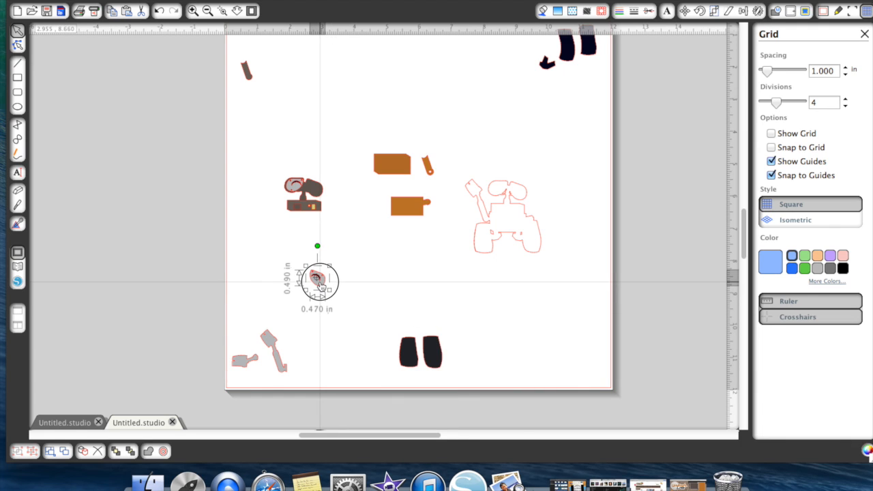
pyautogui.moveTo(303, 256); pyautogui.dragTo(338, 312)
pyautogui.moveTo(319, 282); pyautogui.dragTo(320, 196)
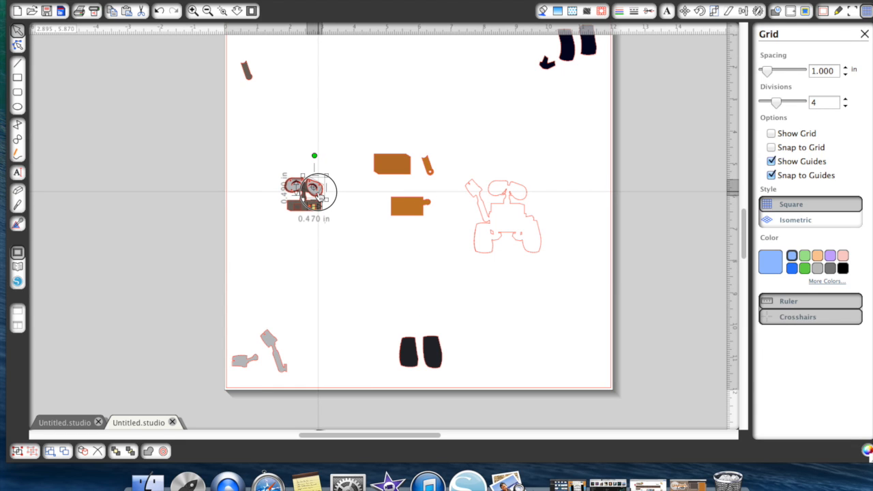
pyautogui.moveTo(318, 195); pyautogui.dragTo(318, 196)
pyautogui.click(337, 259)
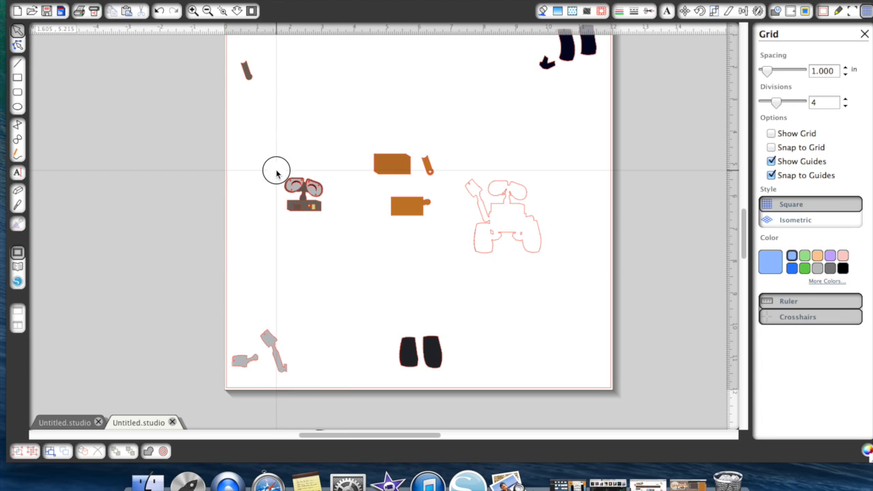
# - Group the assembled head pieces and position the group on the head area of the robot outline
pyautogui.moveTo(276, 173); pyautogui.dragTo(337, 206)
pyautogui.rightClick(300, 205)
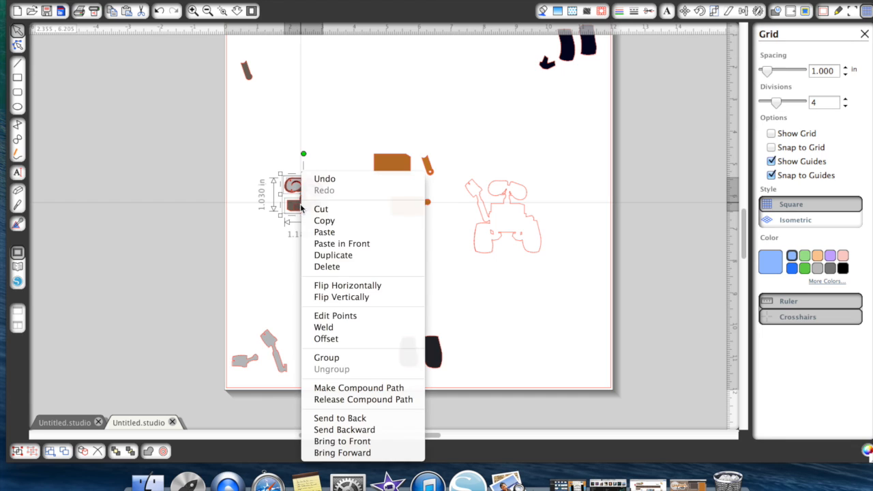
pyautogui.click(338, 358)
pyautogui.click(312, 228)
pyautogui.moveTo(307, 212); pyautogui.dragTo(511, 216)
pyautogui.click(510, 266)
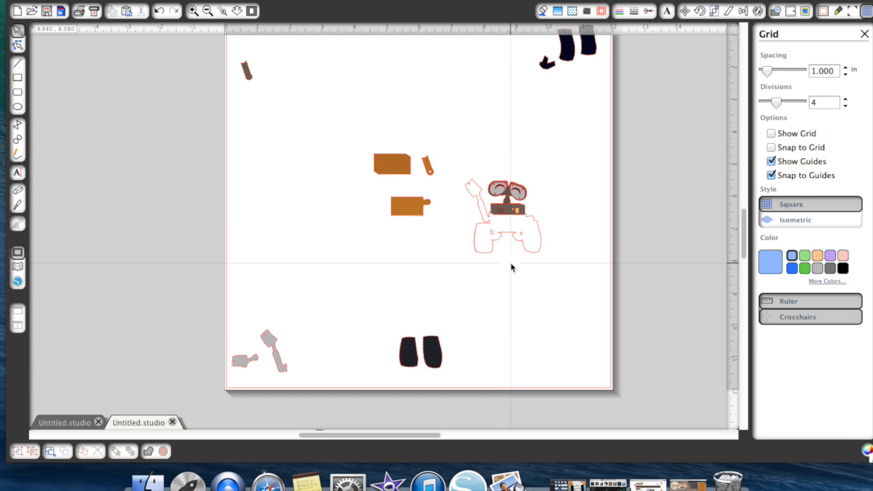
# - Place the two small navy bracket pieces under the robot outline's body beside the wheel areas, bringing the pieces to the front
pyautogui.scroll(2, 568, 116)
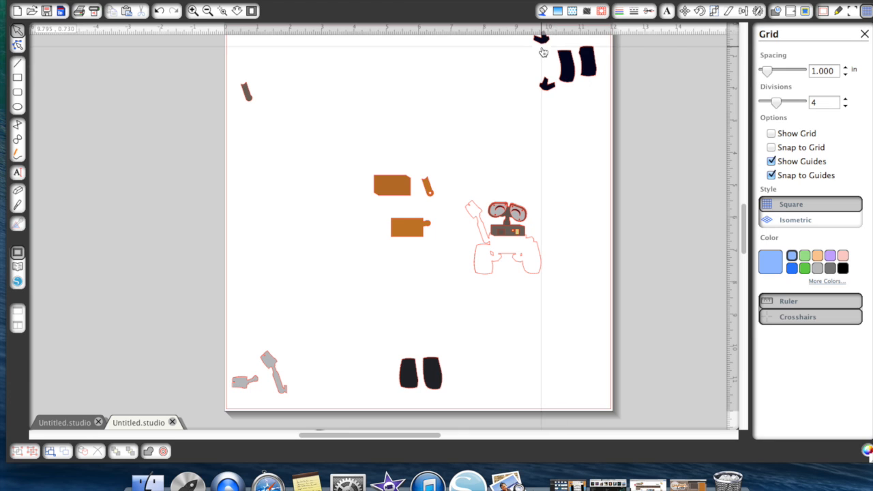
pyautogui.moveTo(543, 38); pyautogui.dragTo(516, 277)
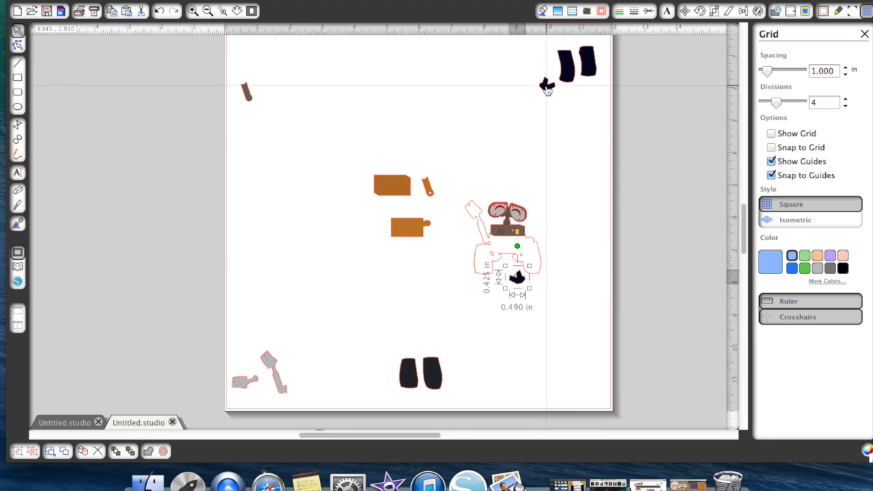
pyautogui.moveTo(549, 85); pyautogui.dragTo(540, 275)
pyautogui.rightClick(541, 274)
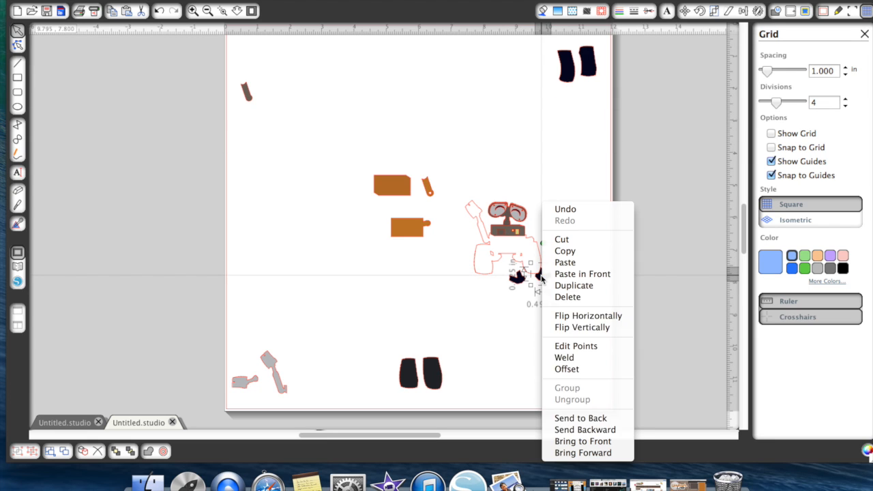
pyautogui.click(568, 441)
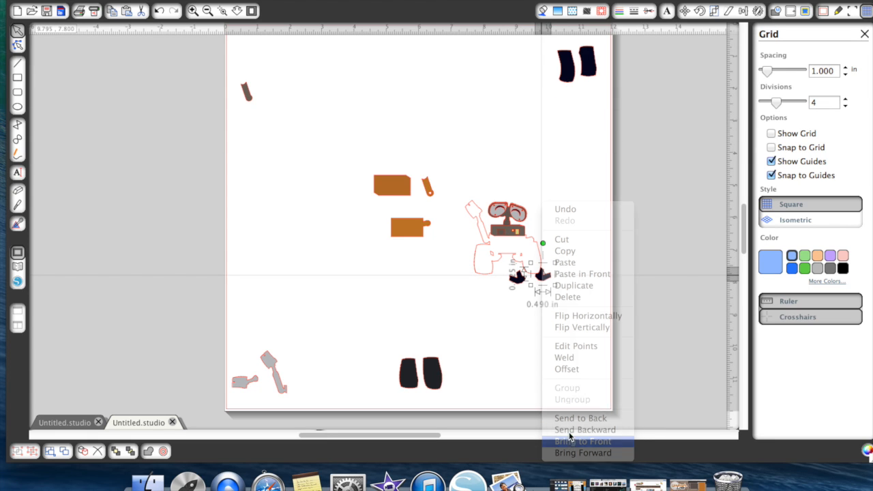
pyautogui.moveTo(541, 287); pyautogui.dragTo(504, 260)
pyautogui.rightClick(502, 263)
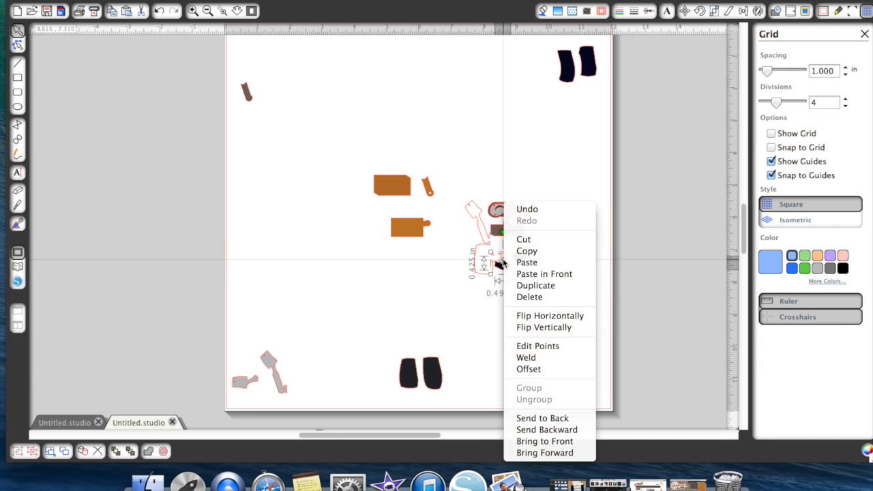
pyautogui.click(534, 440)
pyautogui.moveTo(506, 270); pyautogui.dragTo(498, 261)
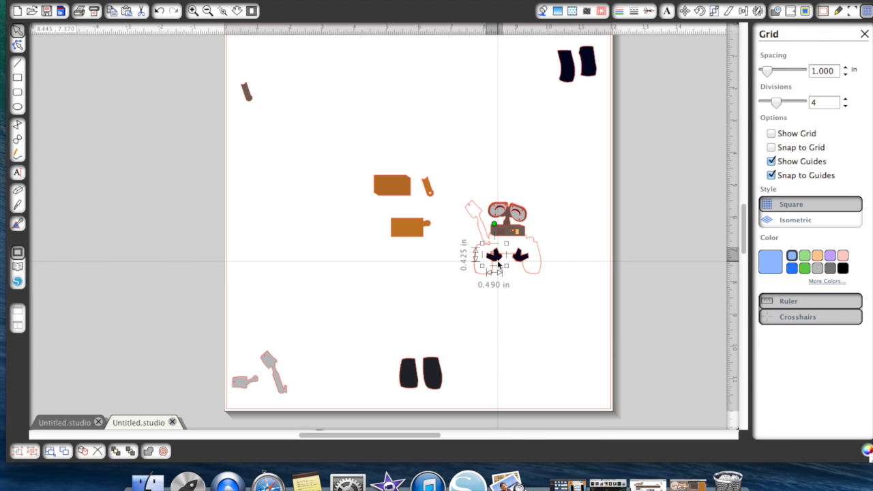
# - Stack a navy tread piece on the left black wheel, bring both to the front and place them on the outline's left wheel
pyautogui.moveTo(564, 82); pyautogui.dragTo(407, 315)
pyautogui.moveTo(592, 76); pyautogui.dragTo(410, 377)
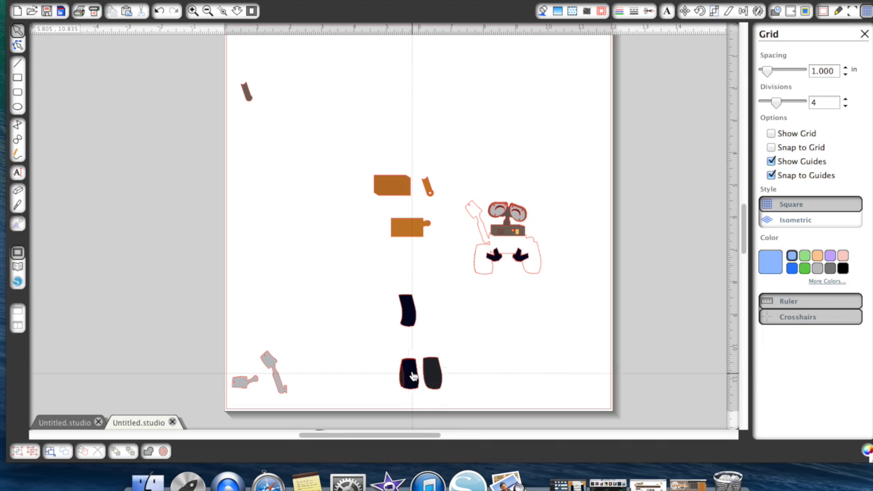
pyautogui.click(409, 371)
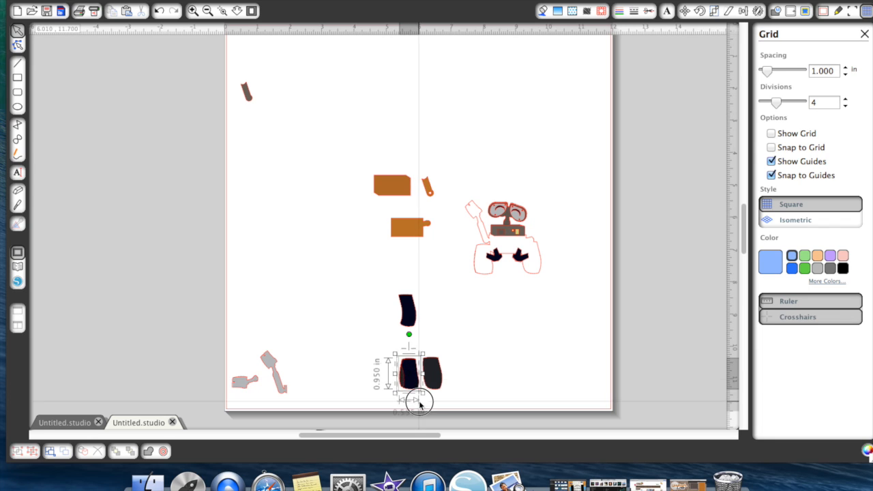
pyautogui.moveTo(412, 373); pyautogui.dragTo(458, 315)
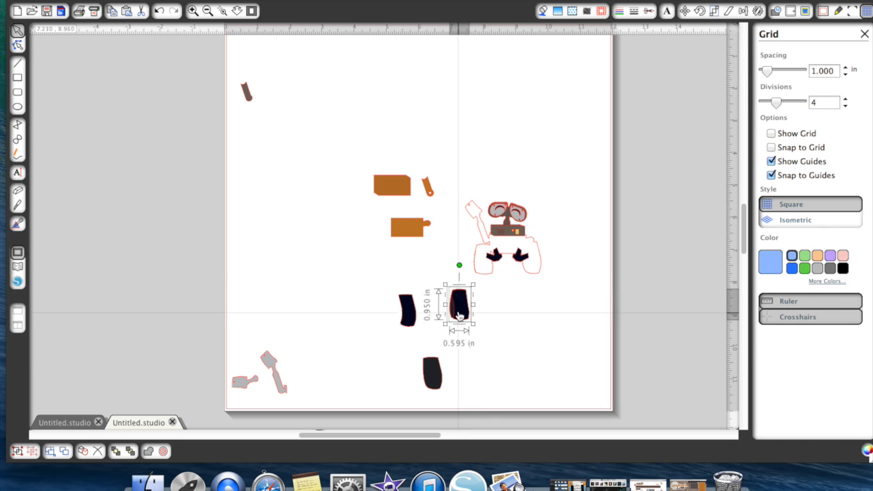
pyautogui.rightClick(459, 314)
pyautogui.click(493, 441)
pyautogui.moveTo(460, 313); pyautogui.dragTo(485, 268)
# - Stack the remaining navy tread in front of the other black wheel and place both, brought to the front, on the outline's right wheel
pyautogui.moveTo(409, 319); pyautogui.dragTo(446, 380)
pyautogui.rightClick(448, 379)
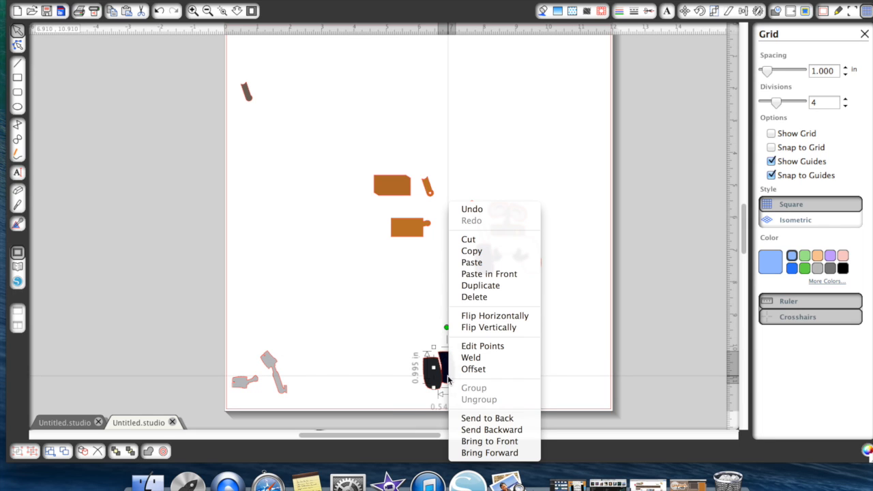
pyautogui.click(471, 441)
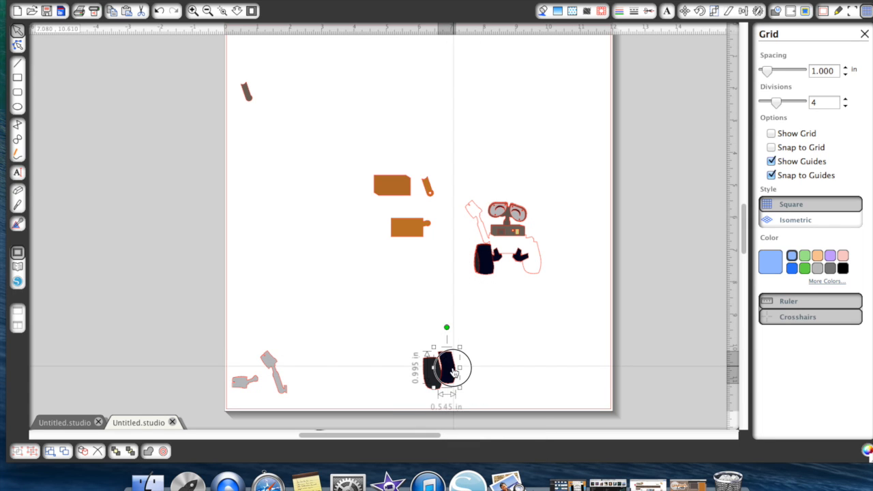
pyautogui.moveTo(441, 380); pyautogui.dragTo(440, 378)
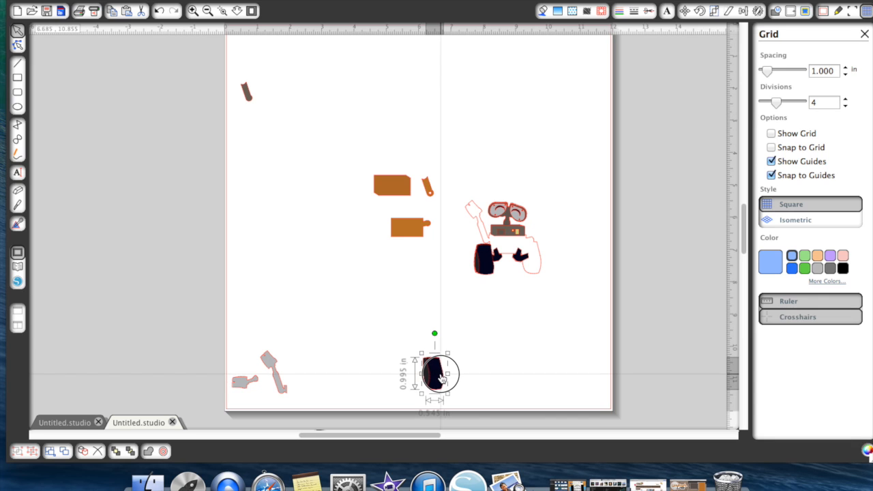
pyautogui.moveTo(413, 347); pyautogui.dragTo(446, 389)
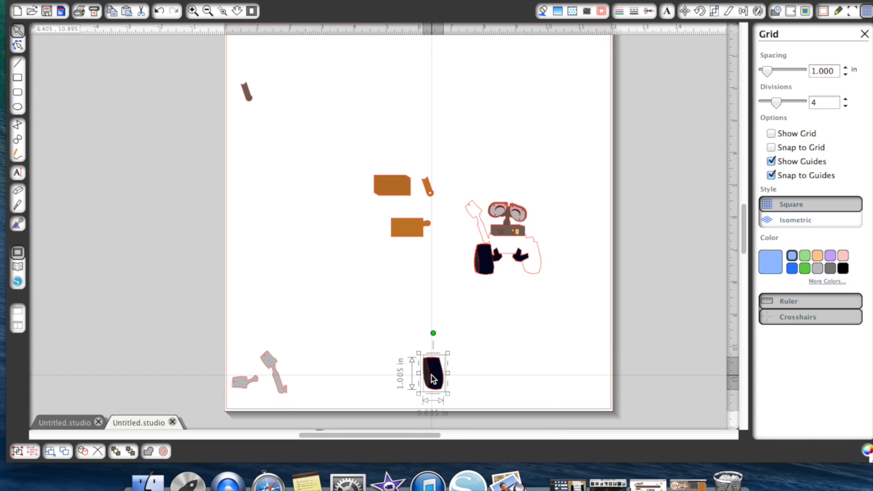
pyautogui.rightClick(431, 380)
pyautogui.click(468, 440)
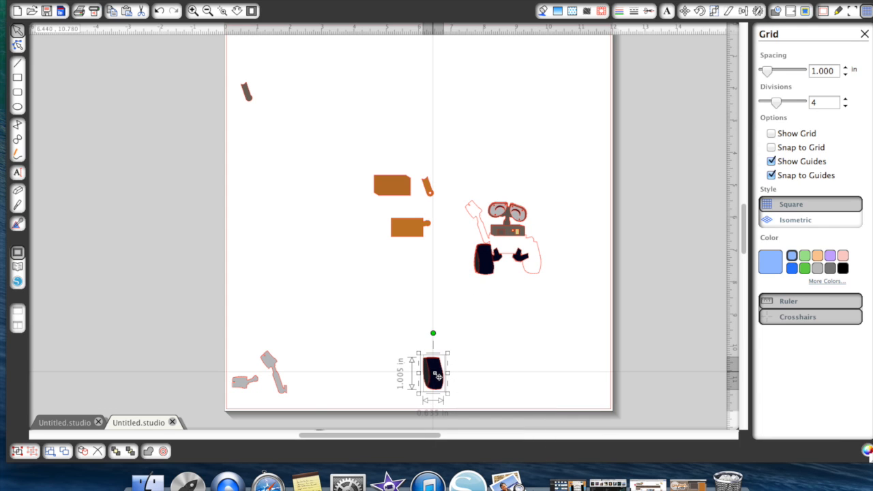
pyautogui.moveTo(435, 387); pyautogui.dragTo(532, 271)
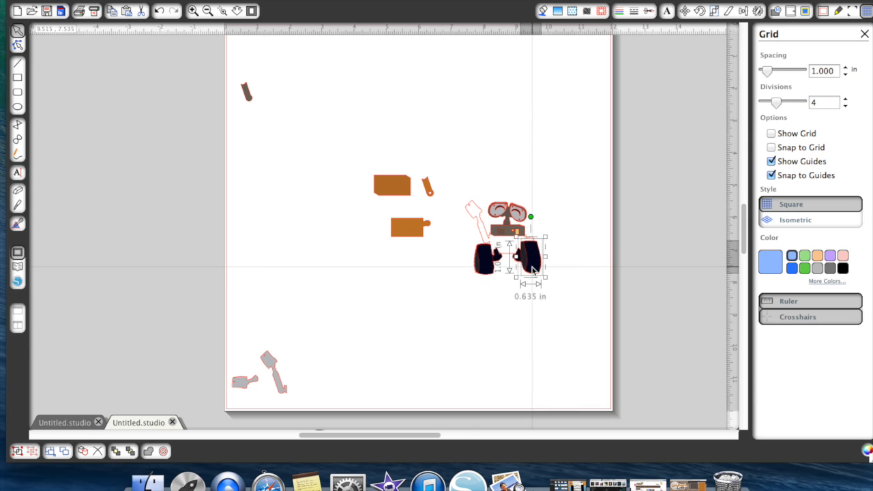
pyautogui.click(533, 339)
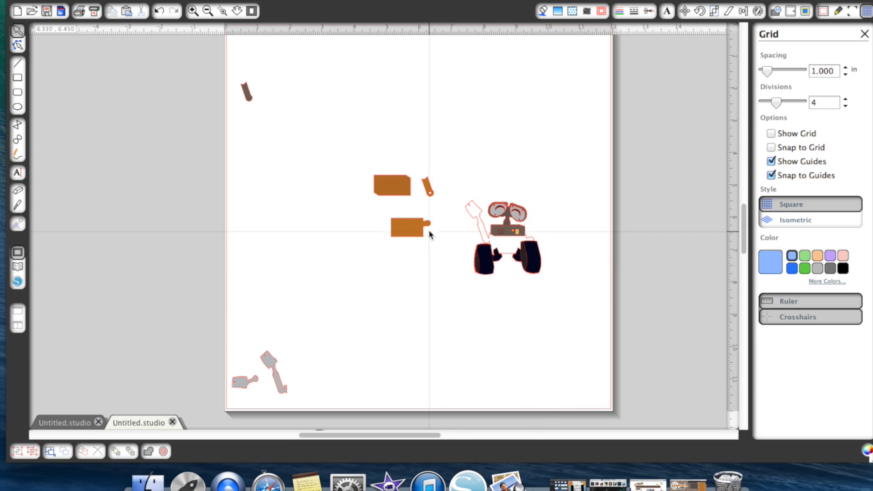
# - Stack the two orange body pieces, bring them to the front and place them below the head between the robot's wheels
pyautogui.moveTo(410, 233); pyautogui.dragTo(399, 196)
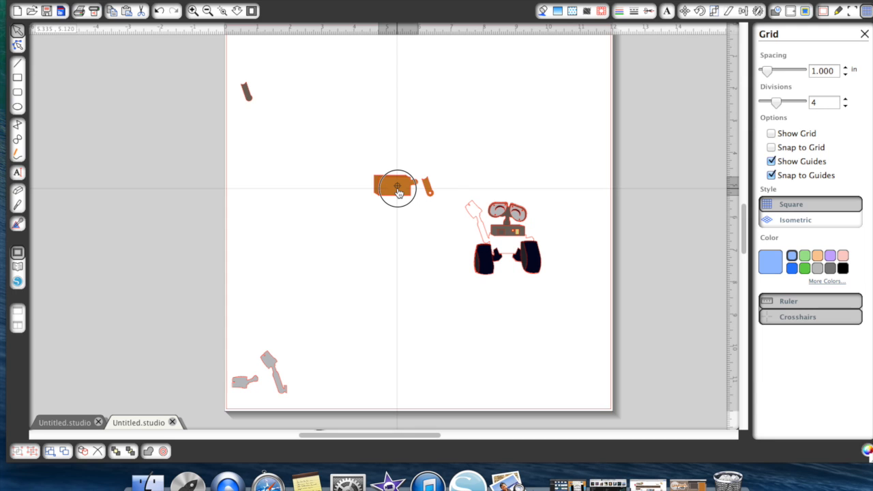
pyautogui.moveTo(397, 189); pyautogui.dragTo(398, 188)
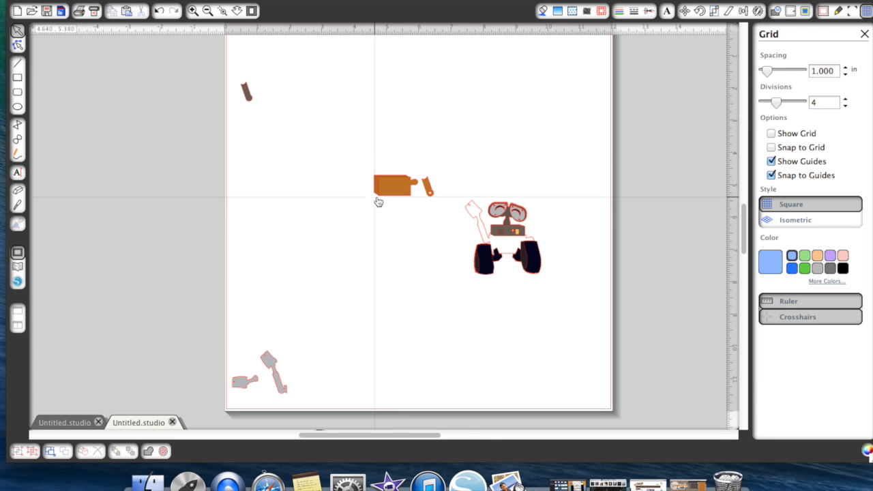
pyautogui.click(193, 11)
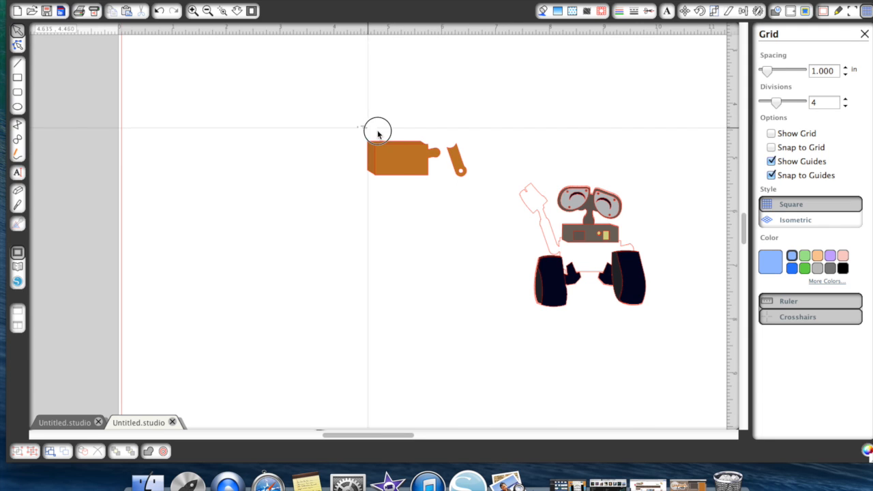
pyautogui.click(416, 167)
pyautogui.moveTo(414, 178); pyautogui.dragTo(494, 265)
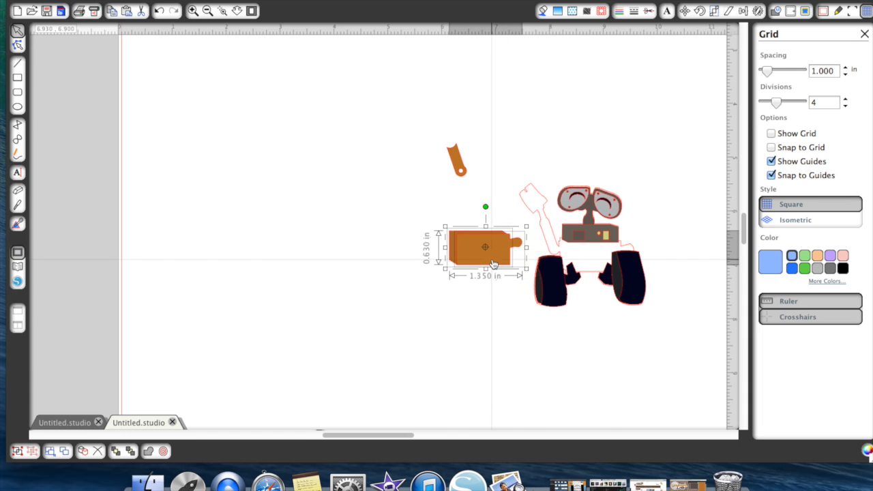
pyautogui.rightClick(492, 263)
pyautogui.click(533, 441)
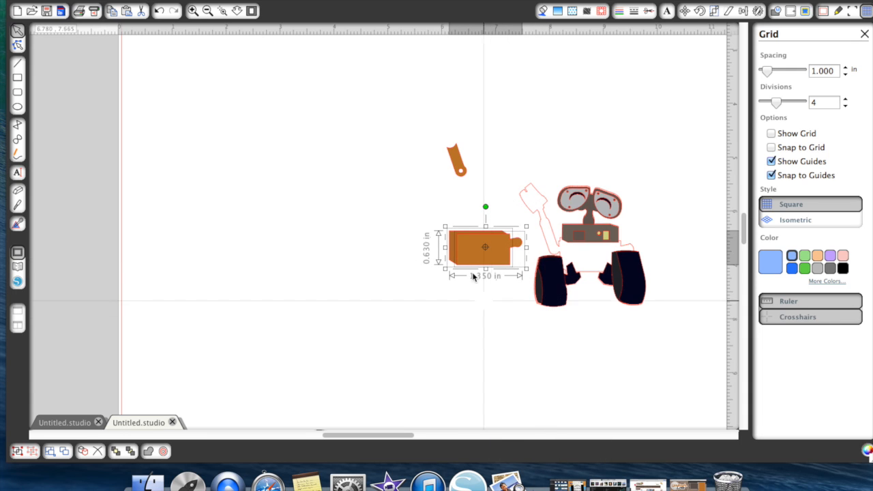
pyautogui.moveTo(475, 264); pyautogui.dragTo(587, 271)
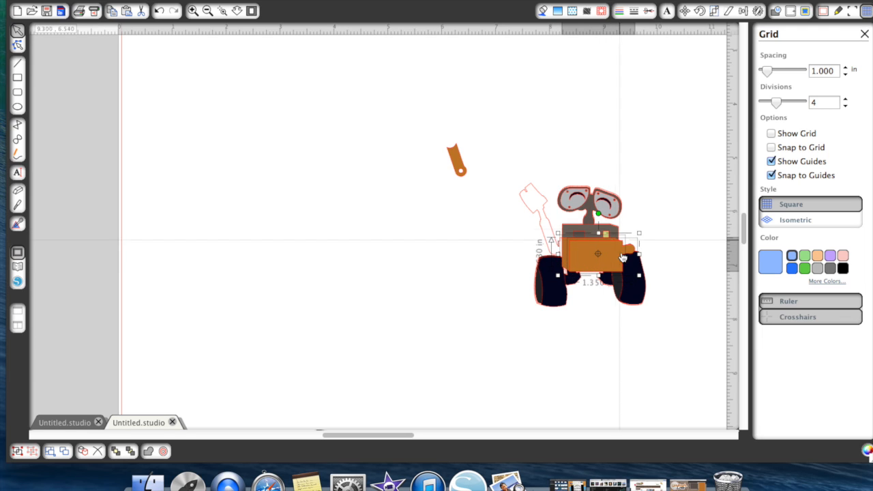
pyautogui.click(599, 337)
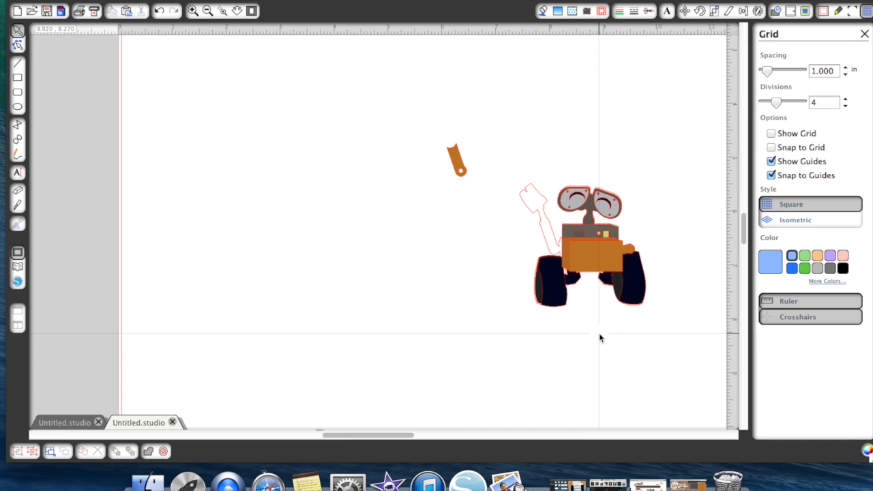
pyautogui.click(471, 252)
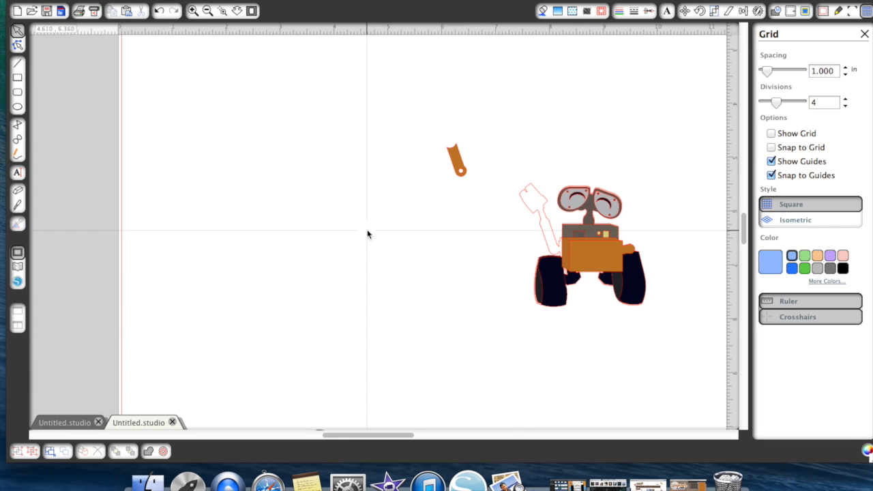
# - Gather the dark grey arm piece and both light grey arm pieces beside the robot, near the orange arm piece
pyautogui.click(207, 11)
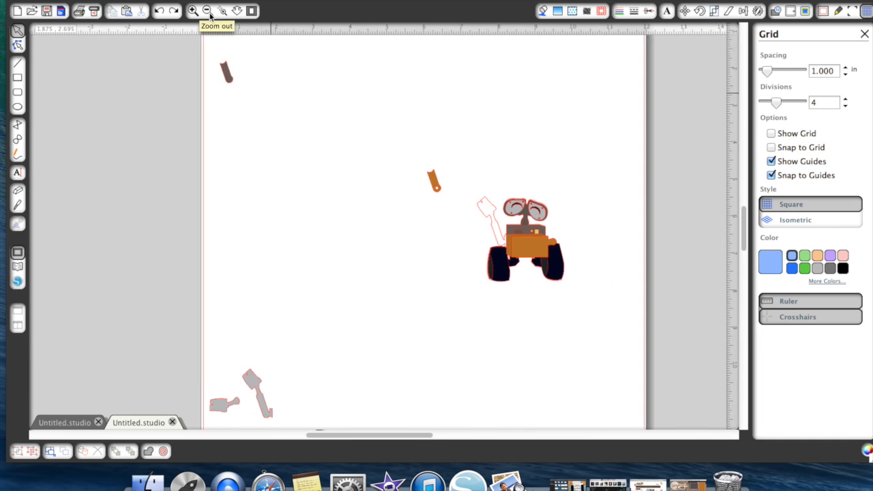
pyautogui.moveTo(244, 91); pyautogui.dragTo(411, 228)
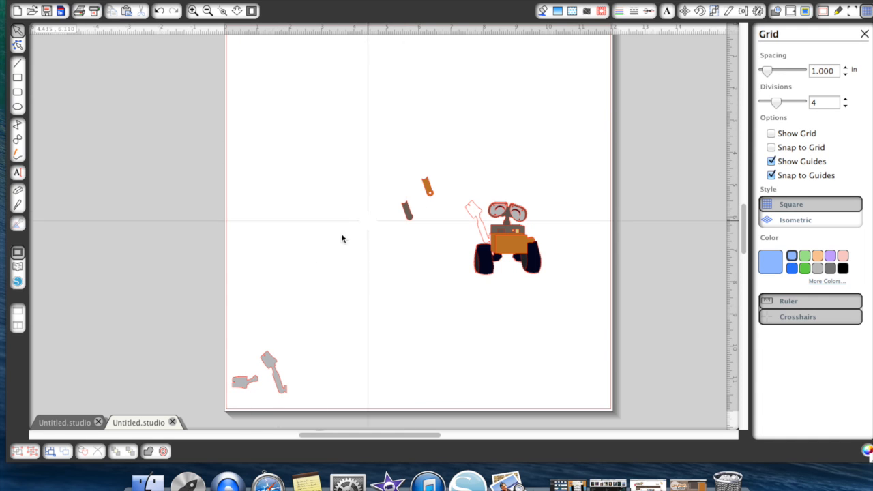
pyautogui.moveTo(248, 328); pyautogui.dragTo(283, 440)
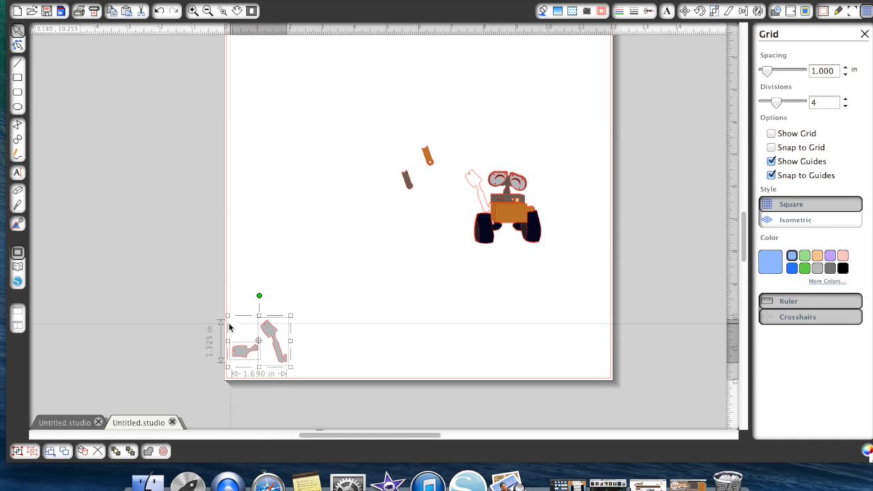
pyautogui.moveTo(250, 361); pyautogui.dragTo(416, 227)
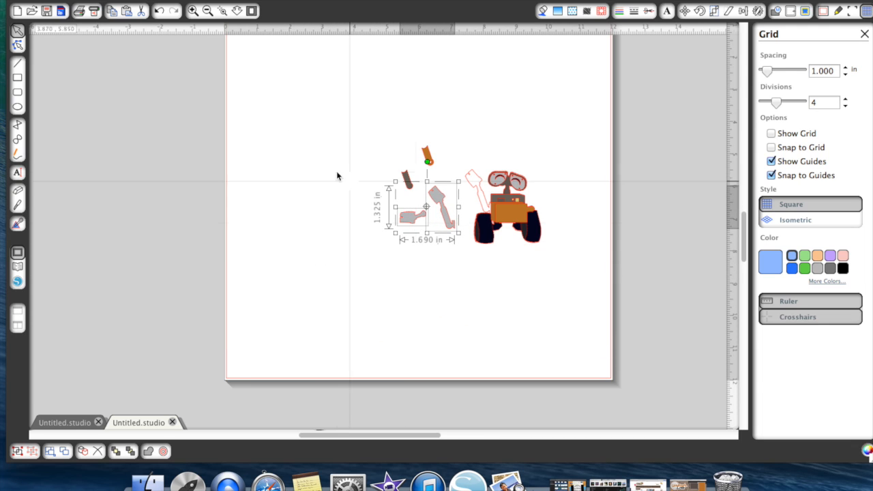
pyautogui.click(195, 28)
pyautogui.click(195, 13)
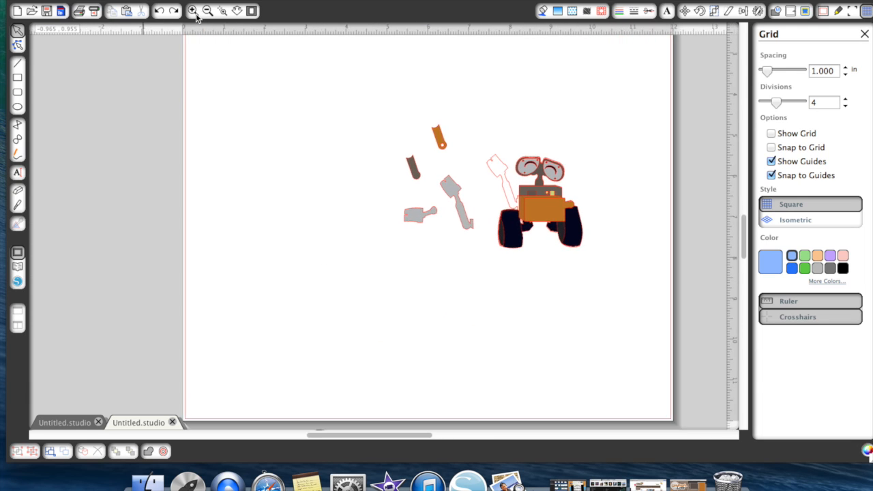
# - Stack the dark grey arm piece in front of the lower part of the long light grey arm
pyautogui.moveTo(429, 173); pyautogui.dragTo(489, 264)
pyautogui.rightClick(492, 279)
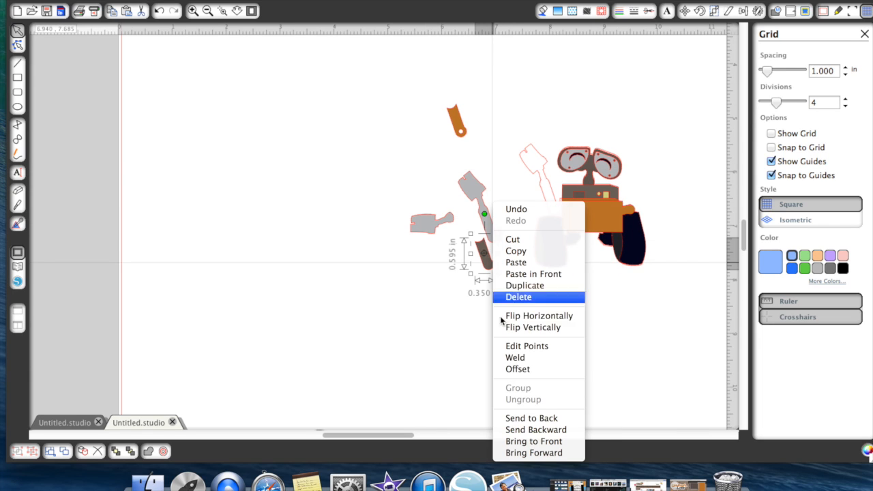
pyautogui.click(534, 452)
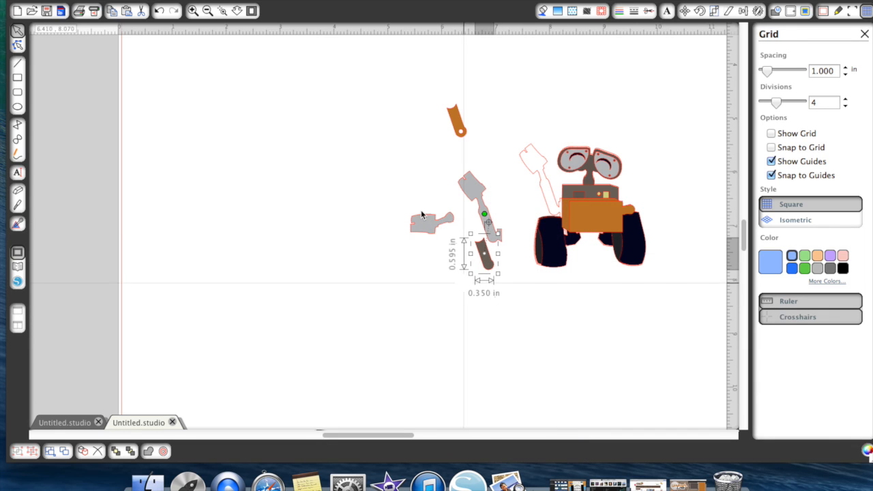
pyautogui.click(159, 11)
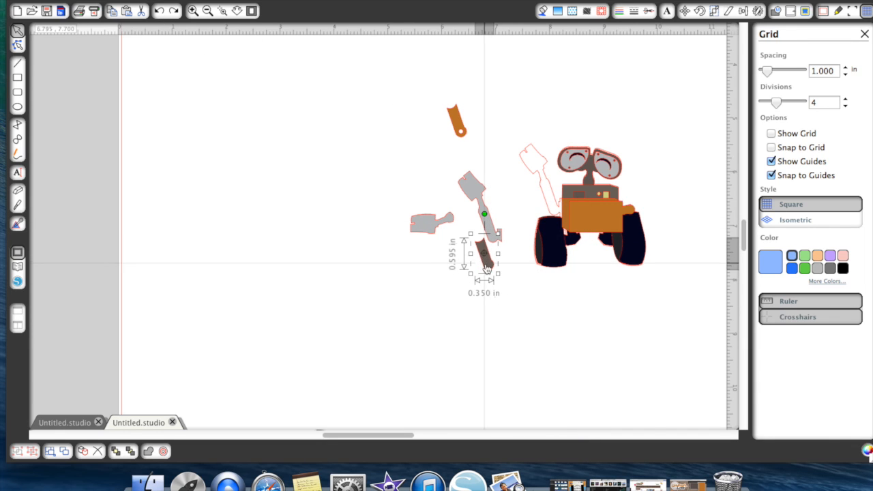
pyautogui.moveTo(489, 272); pyautogui.dragTo(493, 245)
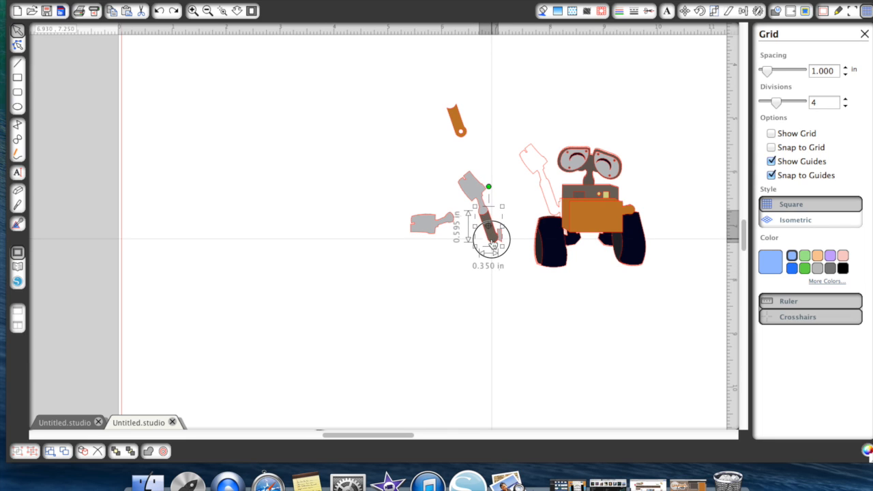
# - Bring the orange arm piece to the front and stack it over the dark grey arm piece
pyautogui.moveTo(473, 122); pyautogui.dragTo(492, 216)
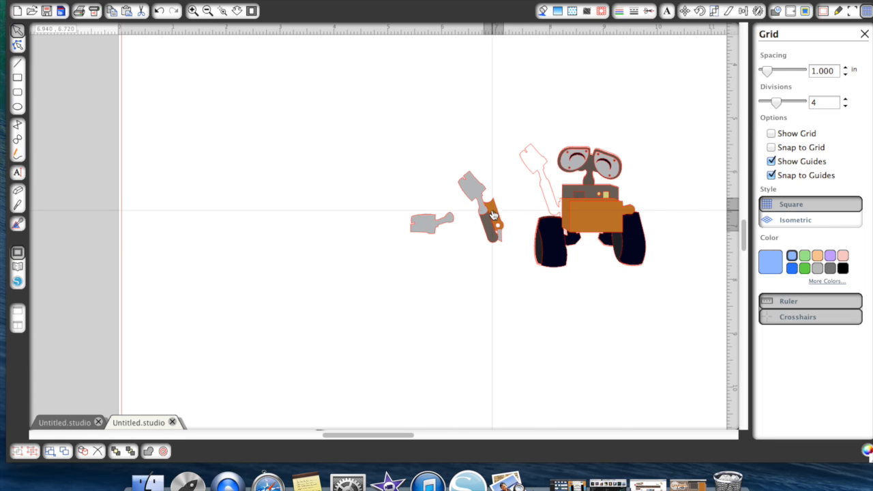
pyautogui.rightClick(493, 214)
pyautogui.click(526, 440)
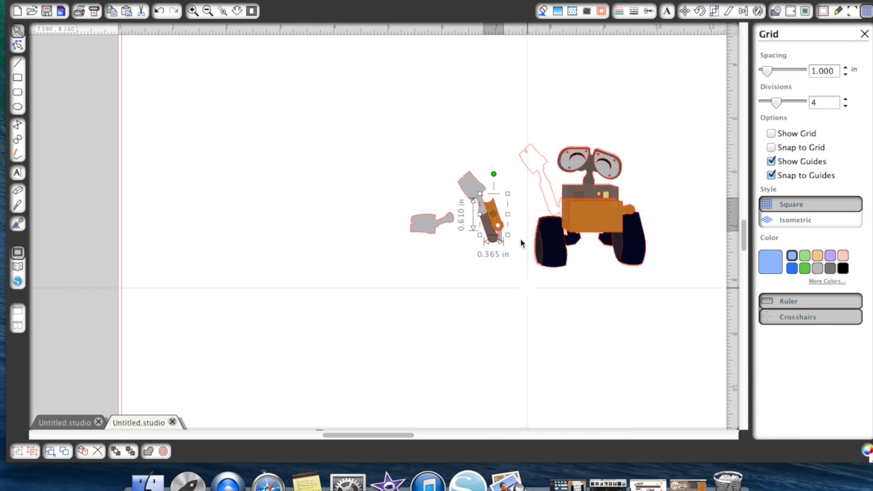
pyautogui.moveTo(495, 216)
pyautogui.mouseDown()
pyautogui.moveTo(489, 235)
pyautogui.moveTo(490, 226)
pyautogui.mouseUp()
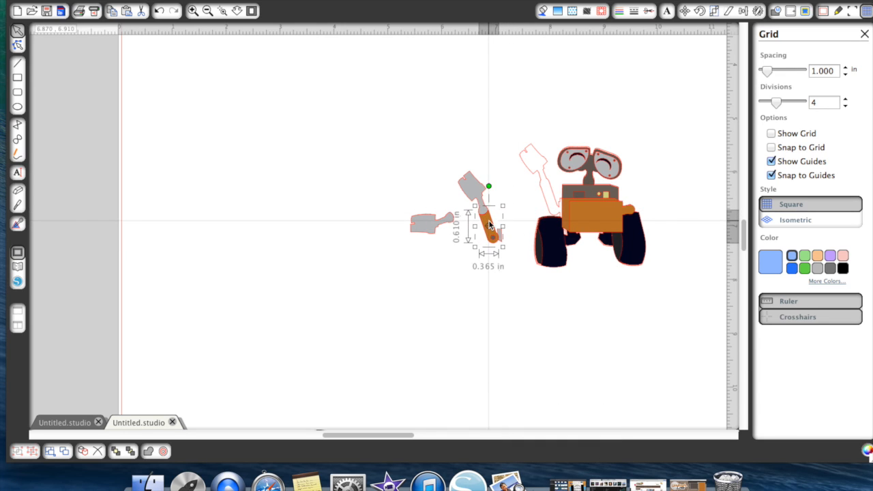
# - Group the stacked long arm pieces and place the arm on the robot outline's raised arm
pyautogui.moveTo(456, 148); pyautogui.dragTo(504, 244)
pyautogui.rightClick(504, 244)
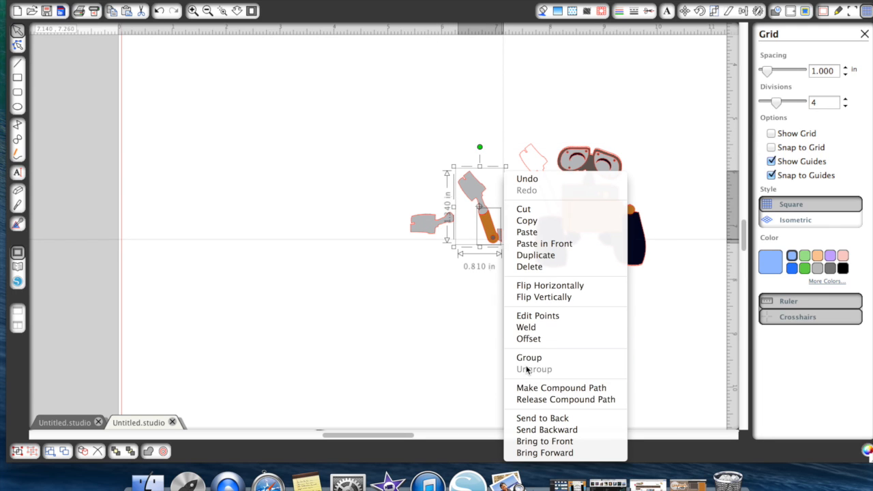
pyautogui.click(530, 359)
pyautogui.click(487, 289)
pyautogui.moveTo(483, 230); pyautogui.dragTo(546, 207)
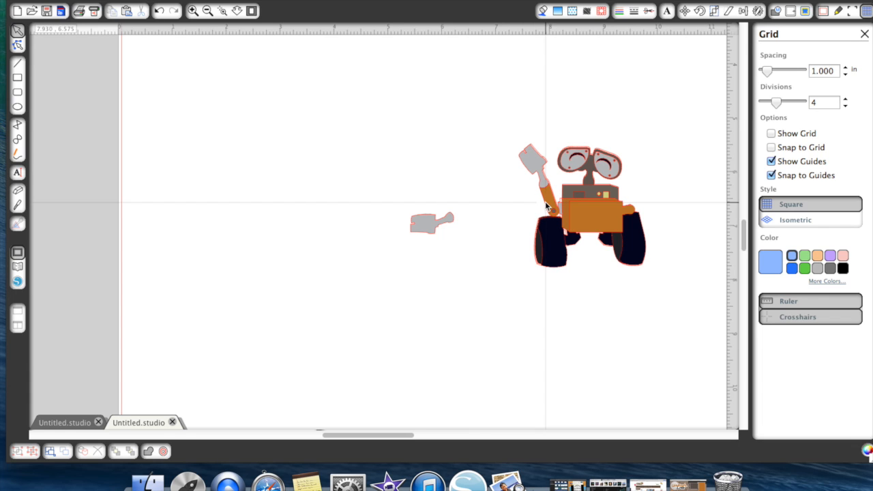
# - Bring the remaining light grey arm to the front and place it across the orange body, meeting the orange shoulder
pyautogui.moveTo(431, 224); pyautogui.dragTo(631, 315)
pyautogui.rightClick(631, 315)
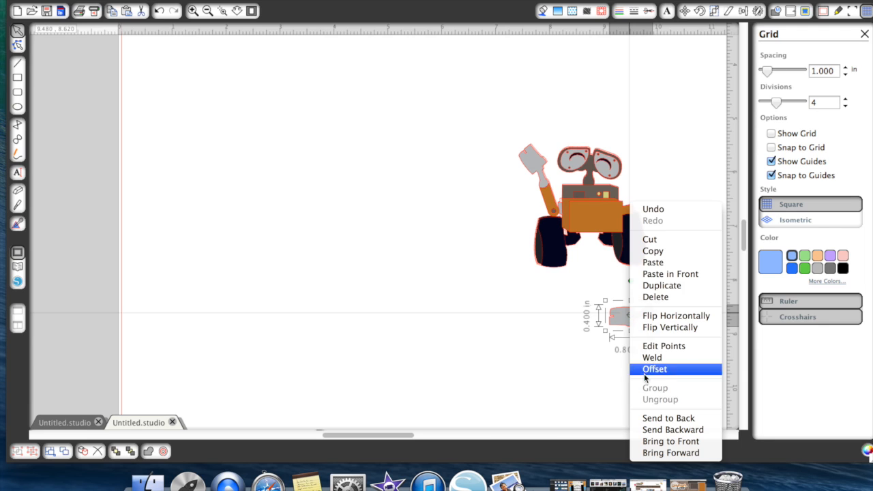
pyautogui.click(670, 442)
pyautogui.moveTo(619, 316); pyautogui.dragTo(606, 223)
pyautogui.click(605, 280)
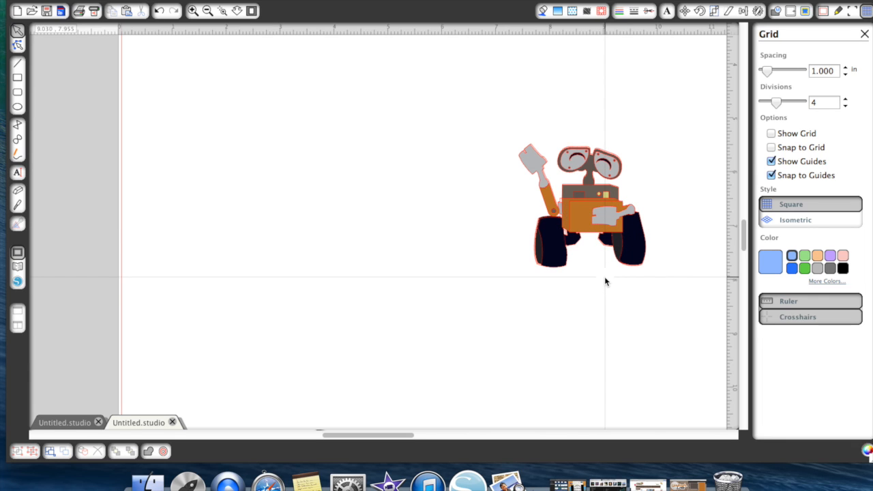
# - Set the line color of all the assembled robot's pieces to black
pyautogui.moveTo(486, 117); pyautogui.dragTo(666, 316)
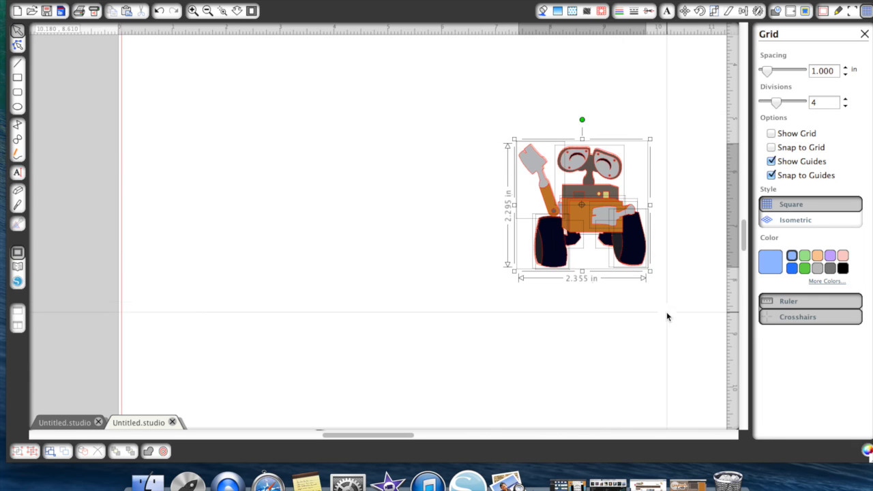
pyautogui.click(634, 12)
pyautogui.click(619, 12)
pyautogui.click(768, 81)
pyautogui.click(689, 92)
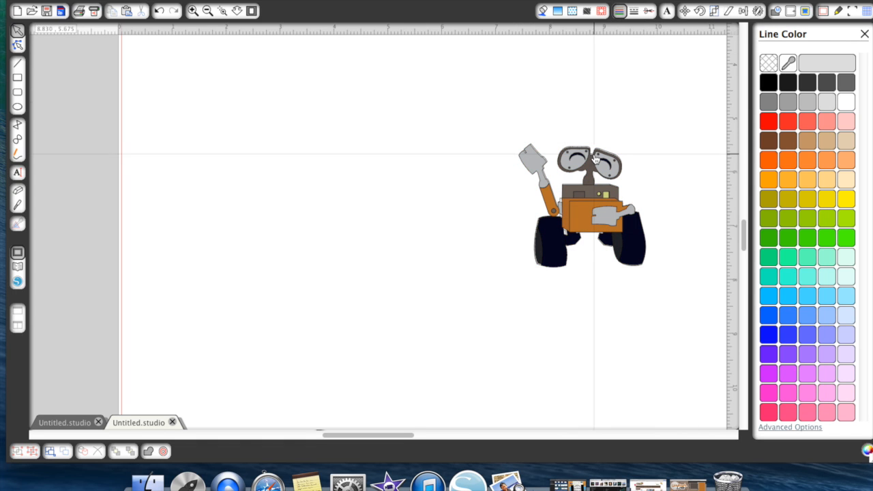
# - Select the robot's head group
pyautogui.click(587, 168)
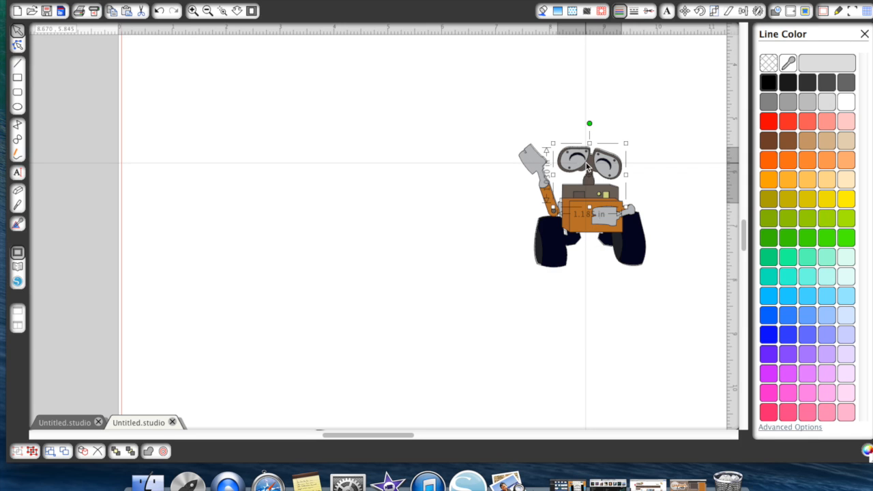
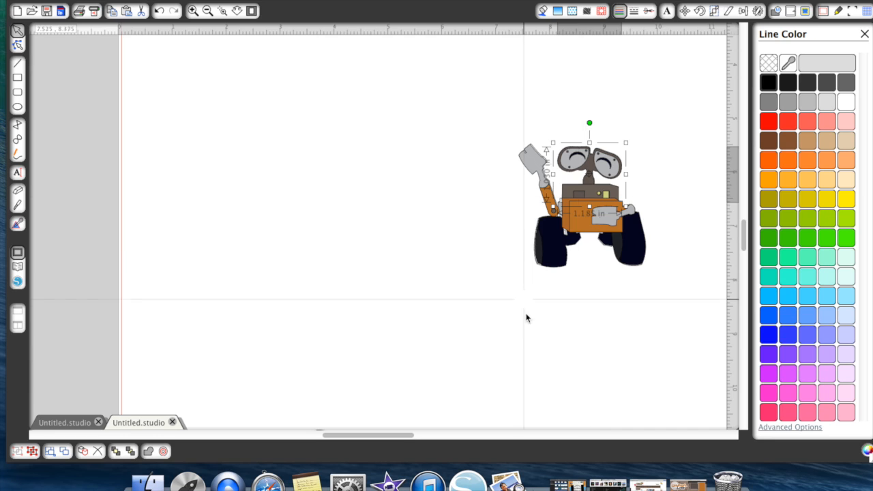
# - Group all the assembled orange robot's pieces and move the robot off the mat beside the white robot
pyautogui.click(530, 248)
pyautogui.click(576, 244)
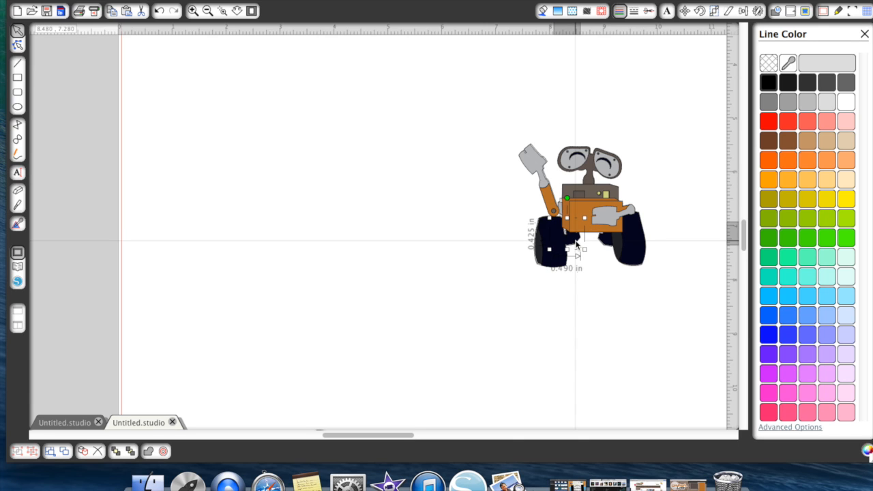
pyautogui.click(565, 302)
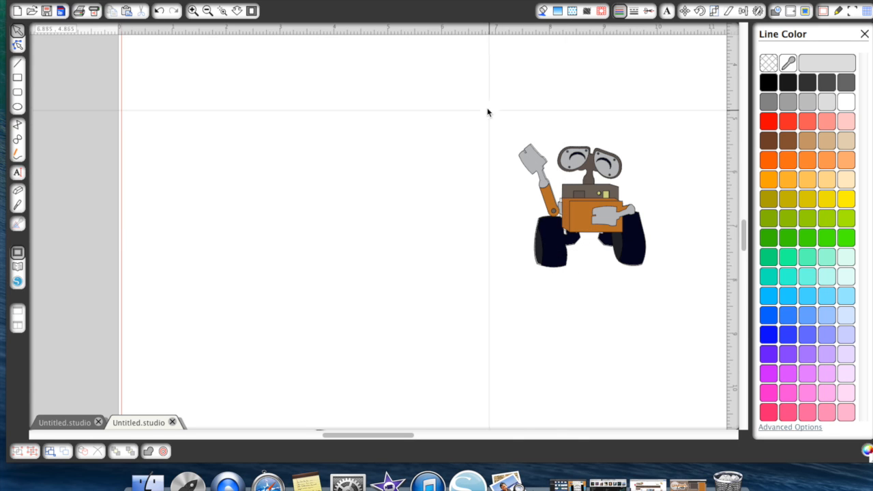
pyautogui.moveTo(487, 107); pyautogui.dragTo(704, 225)
pyautogui.rightClick(585, 159)
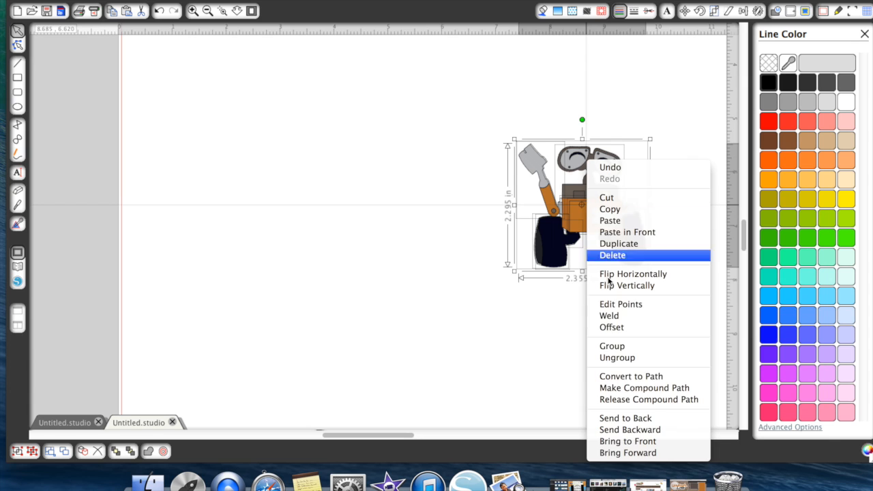
pyautogui.click(629, 347)
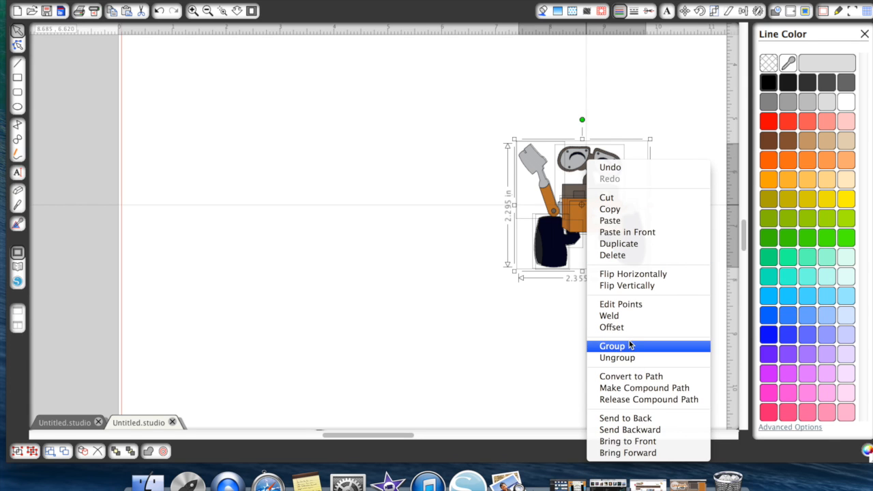
pyautogui.click(208, 13)
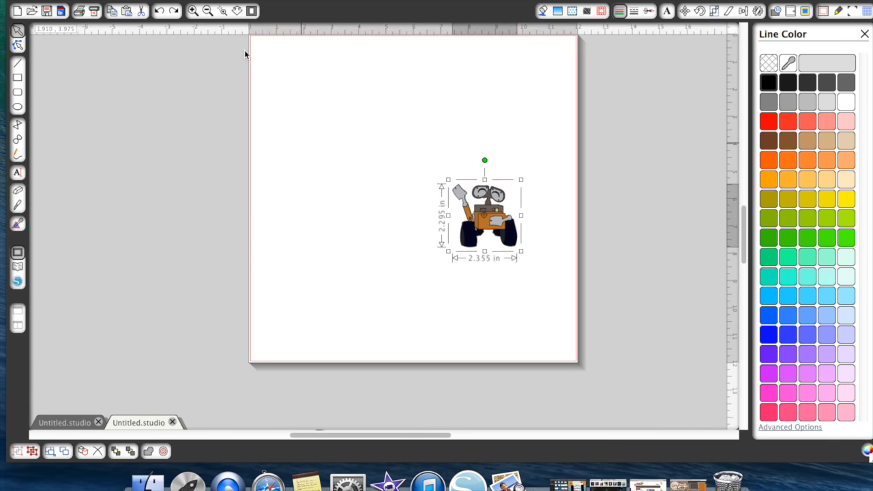
pyautogui.moveTo(482, 218); pyautogui.dragTo(674, 71)
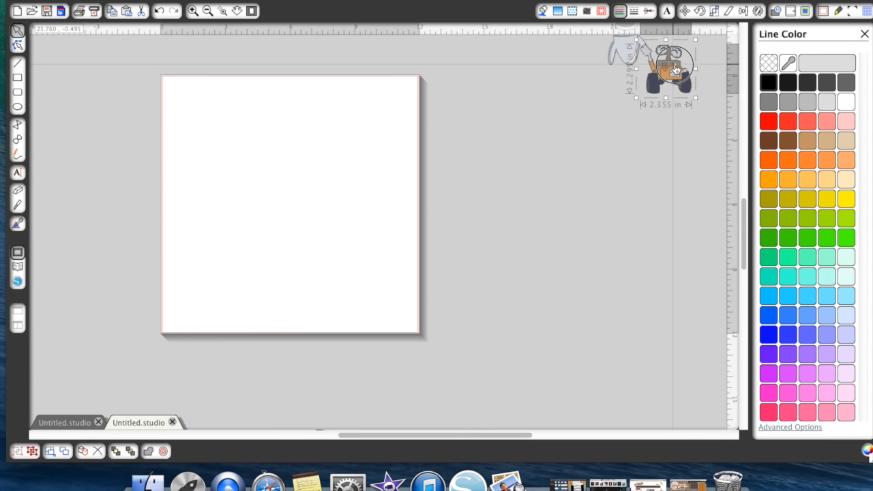
# - Locate the Universal Love title pieces and check the title's size in the finished card document
pyautogui.hscroll(-10, 114, 167)
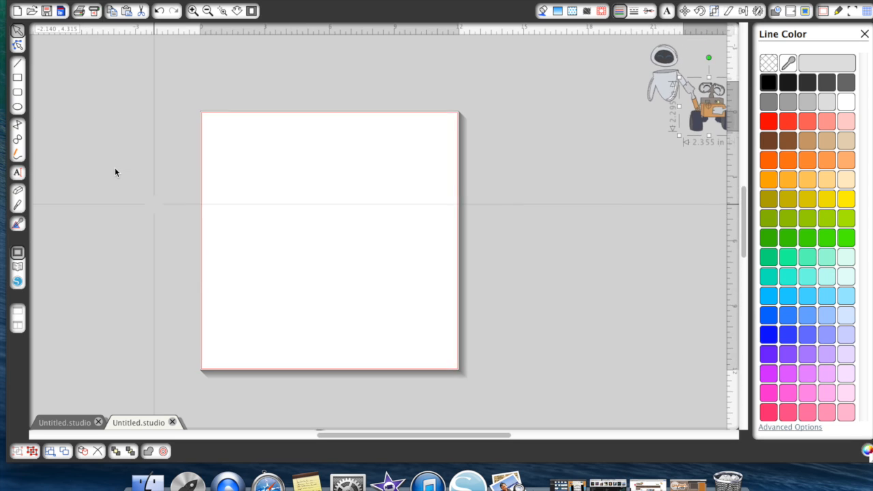
pyautogui.hscroll(-4, 114, 172)
pyautogui.scroll(10, 114, 171)
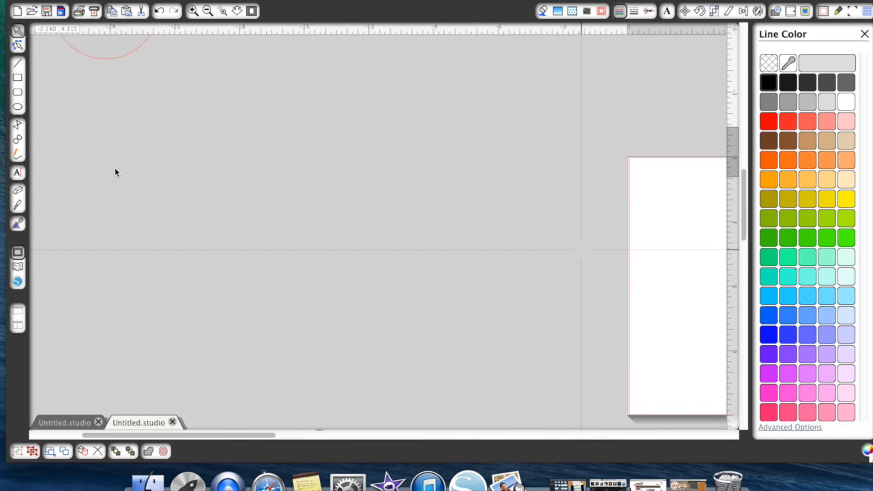
pyautogui.scroll(3, 115, 172)
pyautogui.hscroll(-12, 114, 172)
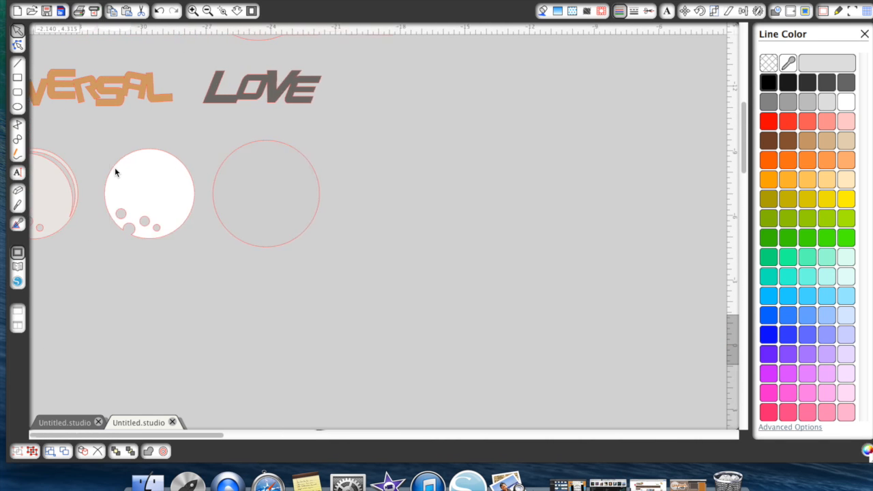
pyautogui.scroll(3, 115, 172)
pyautogui.scroll(4, 115, 167)
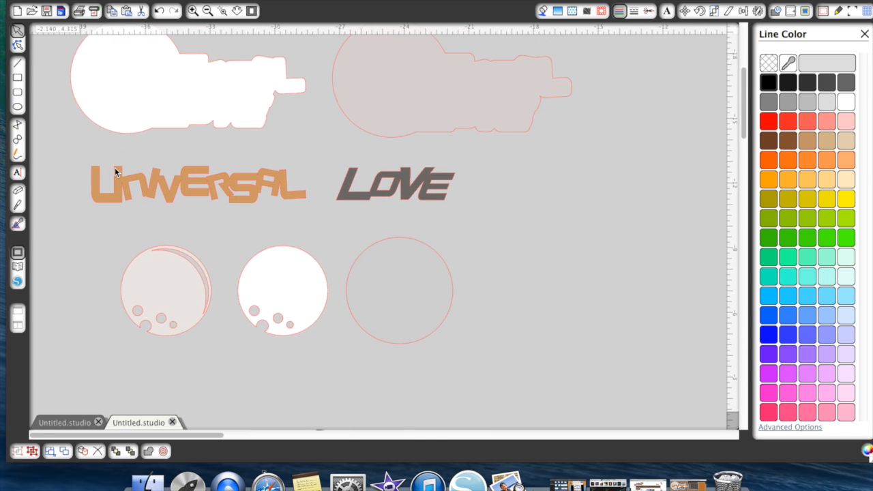
pyautogui.click(69, 427)
pyautogui.click(317, 132)
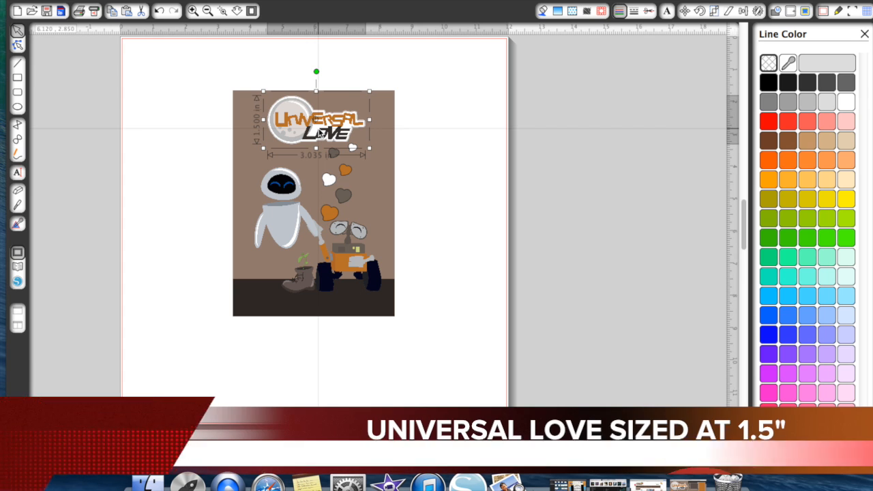
pyautogui.click(152, 337)
pyautogui.click(152, 426)
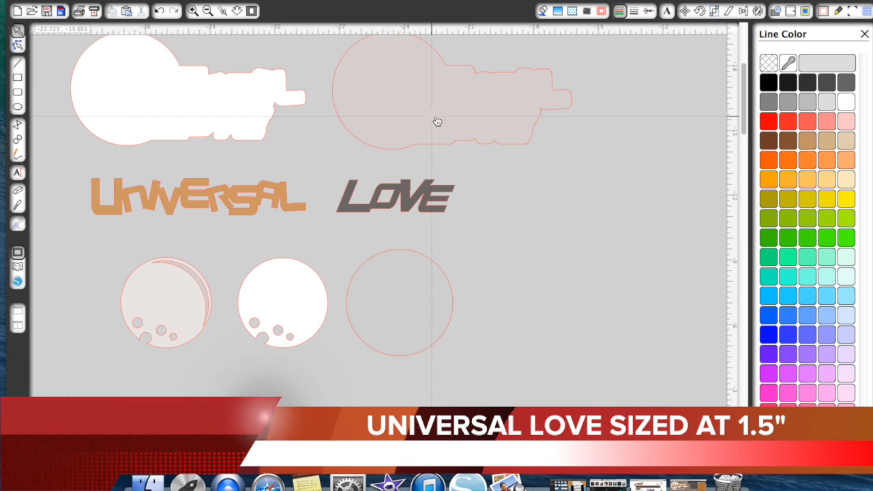
# - Scale the grouped Universal Love title pieces to a height of 5 in with the aspect ratio locked
pyautogui.press('super+a')
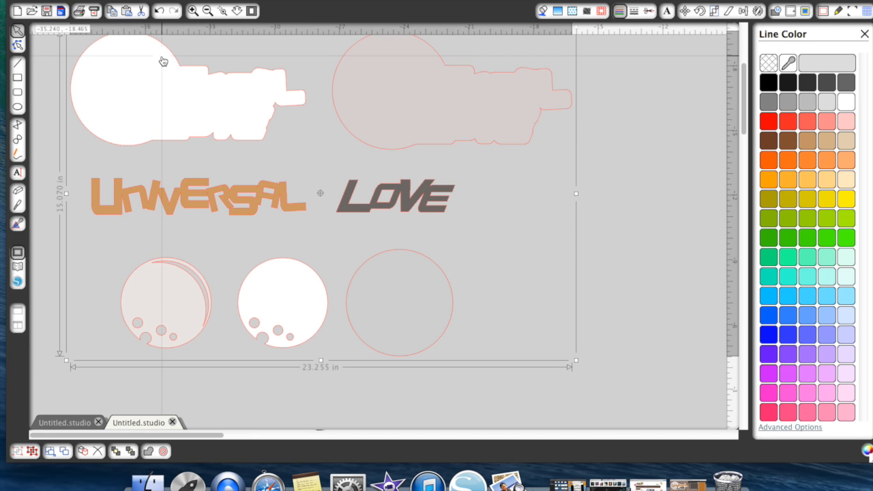
pyautogui.click(714, 12)
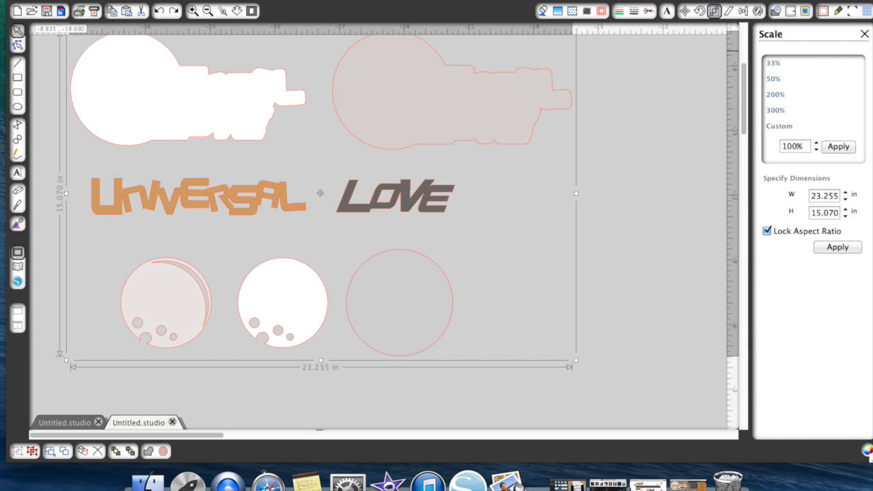
pyautogui.press('Return')
# - Ungroup the title pieces to check the white title backing's size, and undo the ungrouping
pyautogui.rightClick(392, 168)
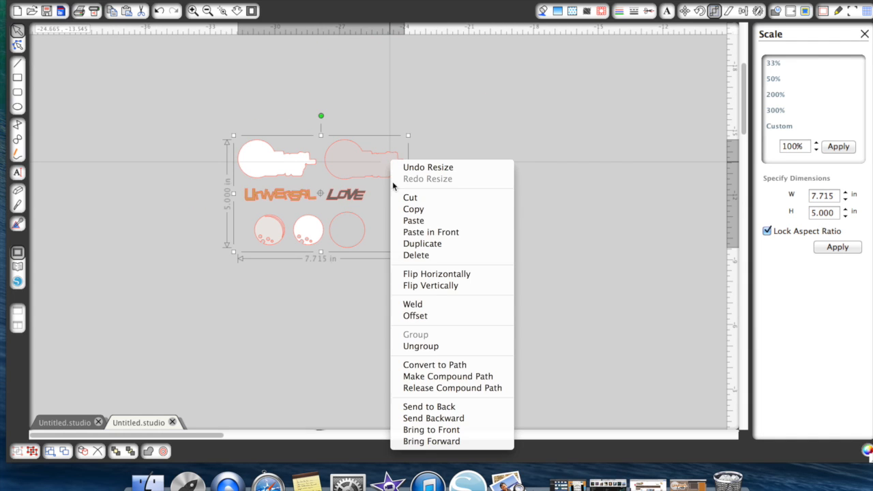
pyautogui.click(436, 346)
pyautogui.click(510, 272)
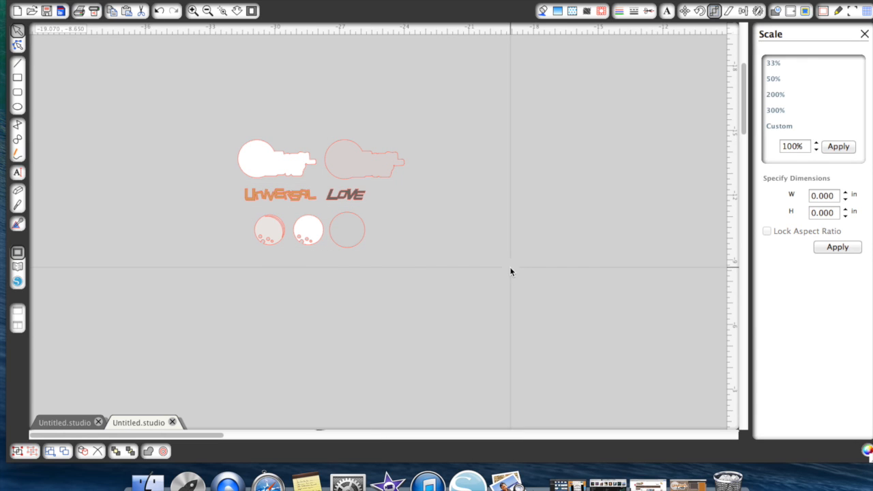
pyautogui.click(283, 177)
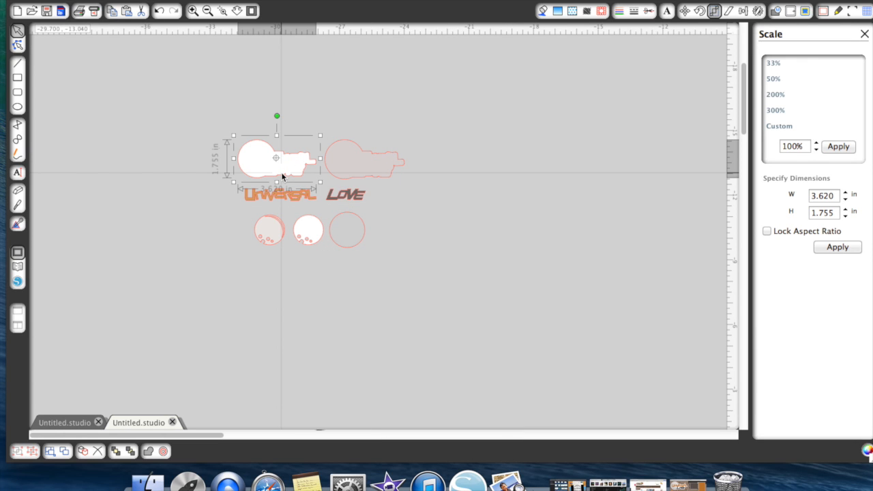
pyautogui.click(158, 11)
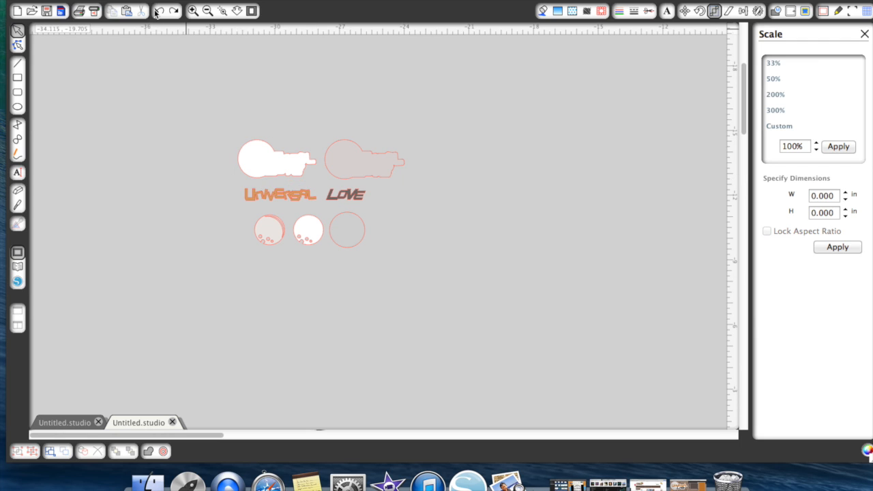
pyautogui.click(158, 11)
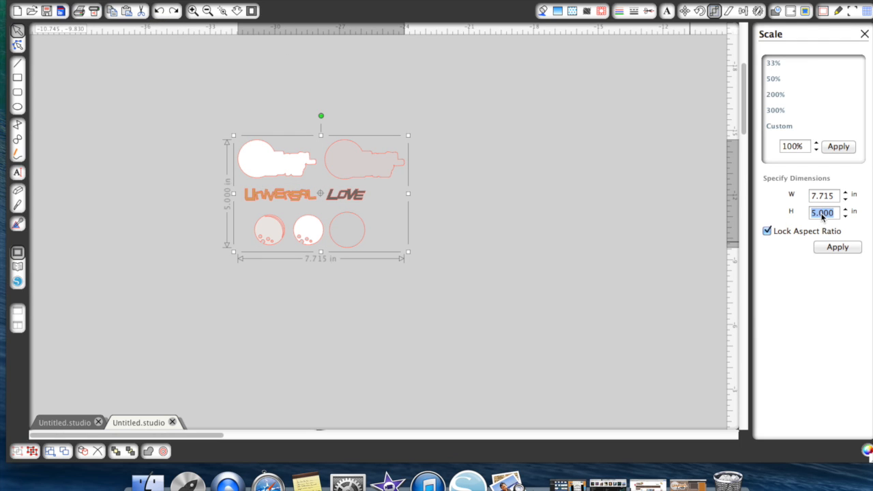
# - Set the title group's height to 4.5 in, and ungroup the resized pieces
pyautogui.write('4.5')
pyautogui.press('Return')
pyautogui.click(456, 210)
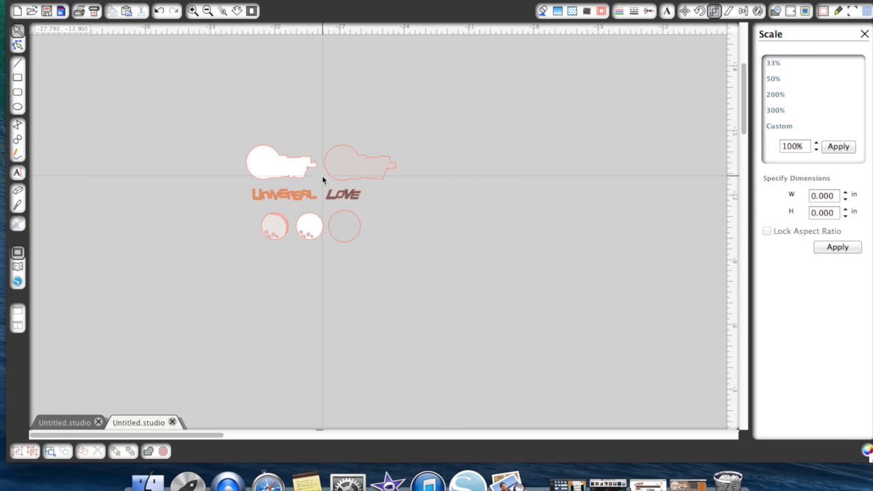
pyautogui.rightClick(339, 179)
pyautogui.click(382, 358)
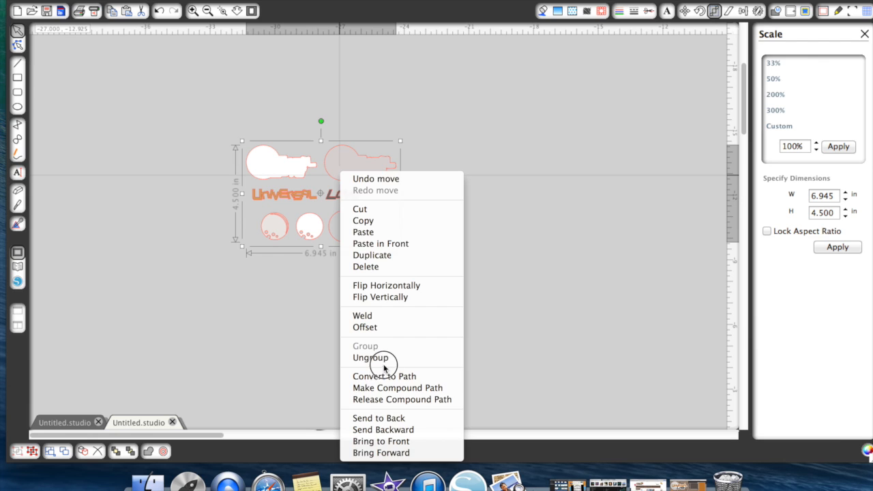
pyautogui.click(292, 176)
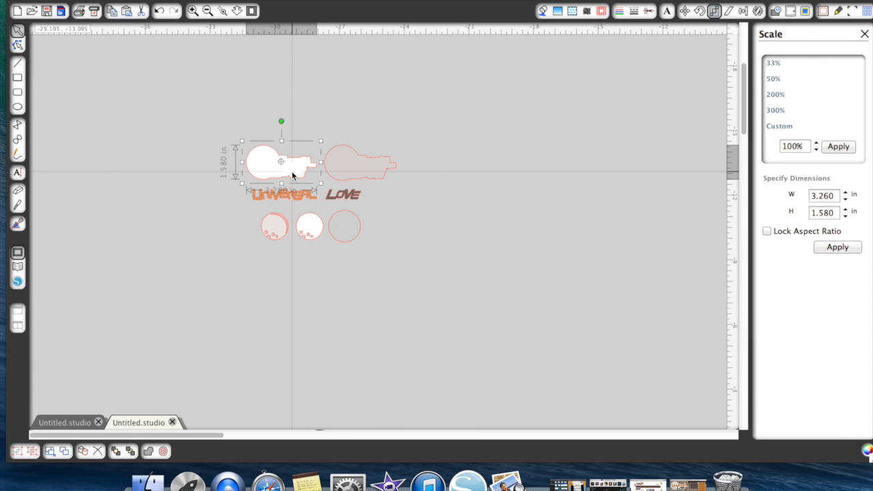
# - Select all the ungrouped title pieces and move them together onto the cutting mat
pyautogui.moveTo(224, 135); pyautogui.dragTo(417, 267)
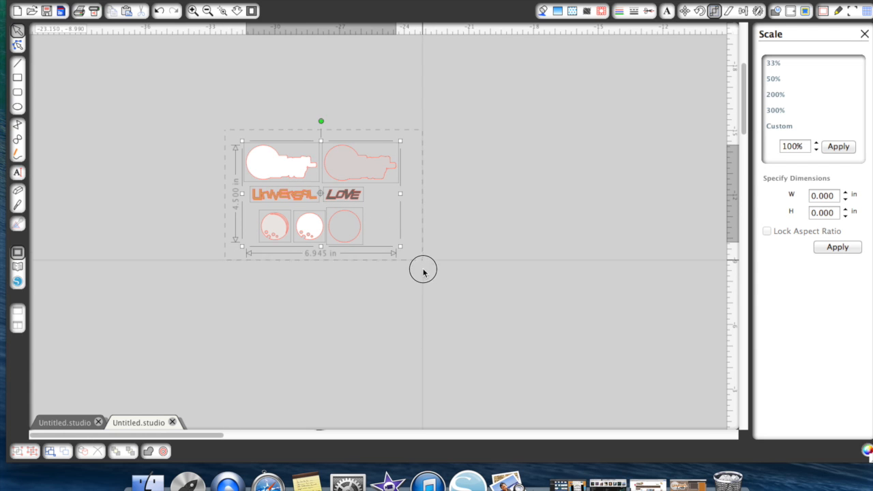
pyautogui.click(209, 12)
pyautogui.click(209, 12)
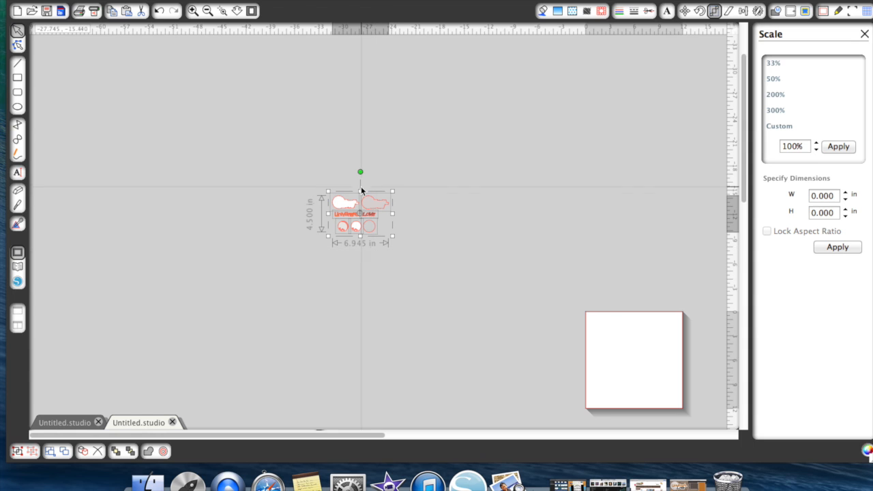
pyautogui.moveTo(363, 205); pyautogui.dragTo(640, 352)
# - Move the white title backing and the white cratered moon to the upper-left area of the mat
pyautogui.scroll(-3, 376, 283)
pyautogui.hscroll(6, 375, 282)
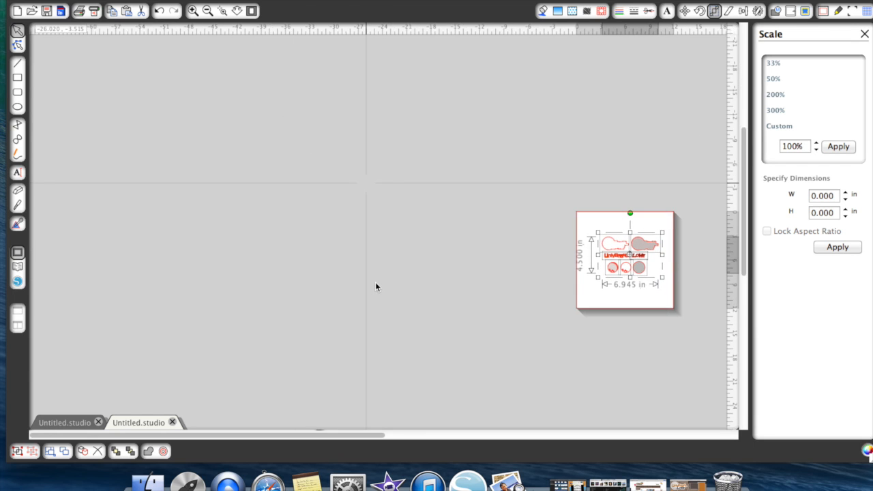
pyautogui.click(193, 11)
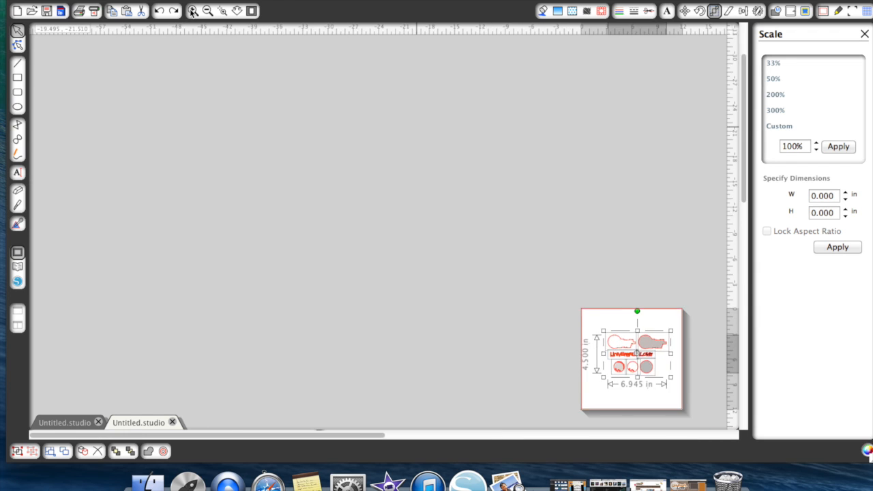
pyautogui.click(193, 11)
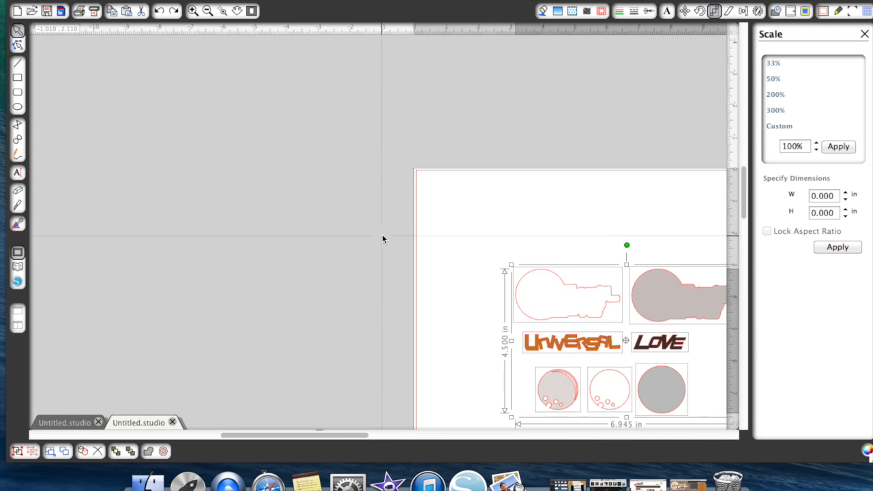
pyautogui.scroll(-3, 383, 237)
pyautogui.hscroll(1, 383, 236)
pyautogui.hscroll(5, 382, 239)
pyautogui.scroll(-2, 381, 238)
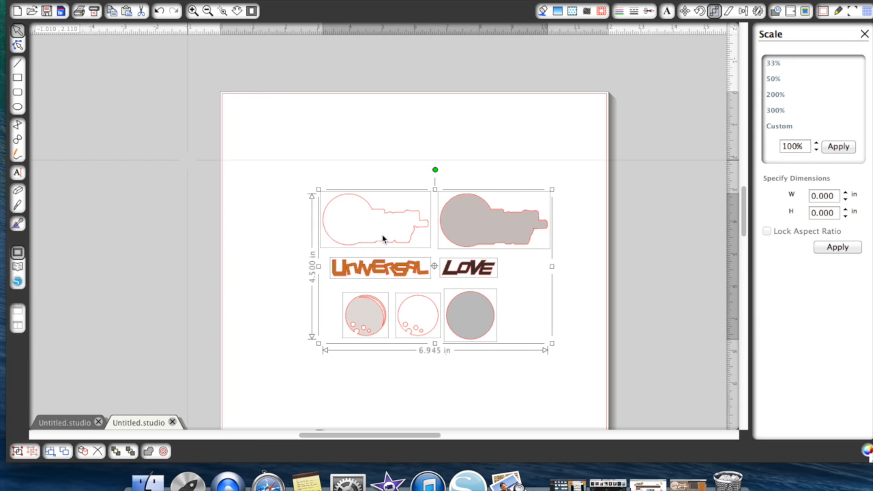
pyautogui.scroll(2, 383, 236)
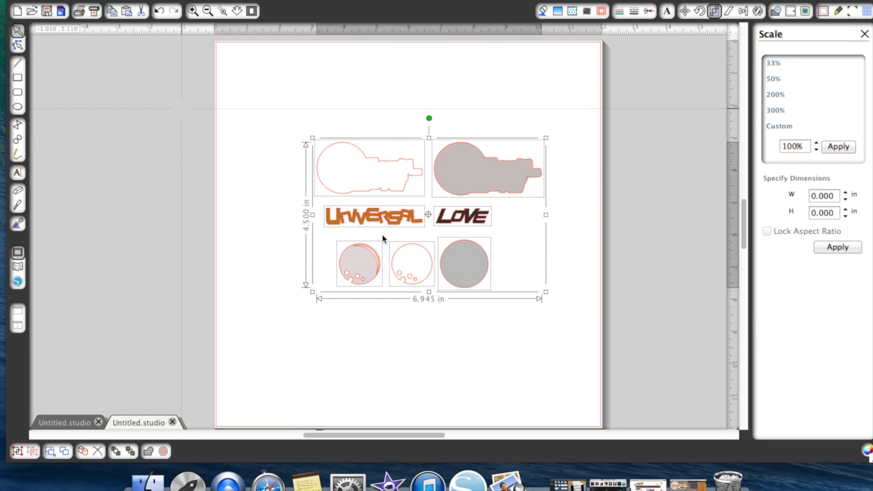
pyautogui.click(281, 191)
pyautogui.moveTo(376, 166); pyautogui.dragTo(284, 71)
pyautogui.click(368, 232)
pyautogui.moveTo(420, 255); pyautogui.dragTo(368, 69)
# - Move the orange UNIVERSAL text to the mat's upper-right corner
pyautogui.click(386, 205)
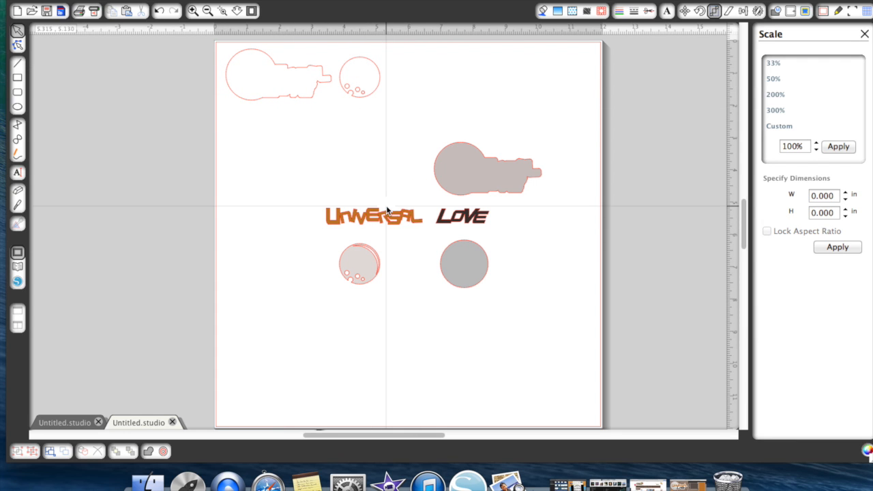
pyautogui.moveTo(385, 217); pyautogui.dragTo(555, 76)
pyautogui.click(554, 86)
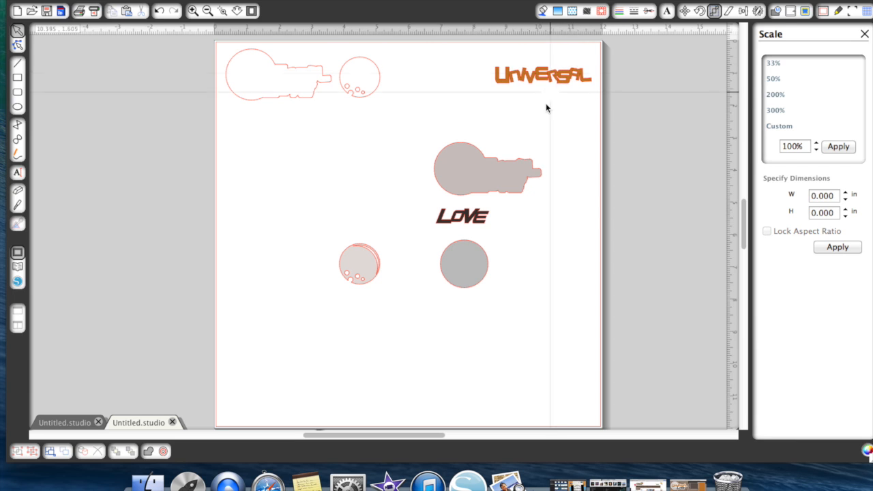
# - Move the plain grey circle and the grey title backing to the mat's lower-right corner
pyautogui.moveTo(467, 283); pyautogui.dragTo(556, 399)
pyautogui.click(512, 279)
pyautogui.moveTo(468, 162); pyautogui.dragTo(500, 337)
pyautogui.click(386, 300)
# - Move the light grey layered moon to the mat's lower-left corner and the LOVE text toward its middle
pyautogui.moveTo(368, 270); pyautogui.dragTo(263, 384)
pyautogui.click(500, 228)
pyautogui.moveTo(468, 226); pyautogui.dragTo(435, 225)
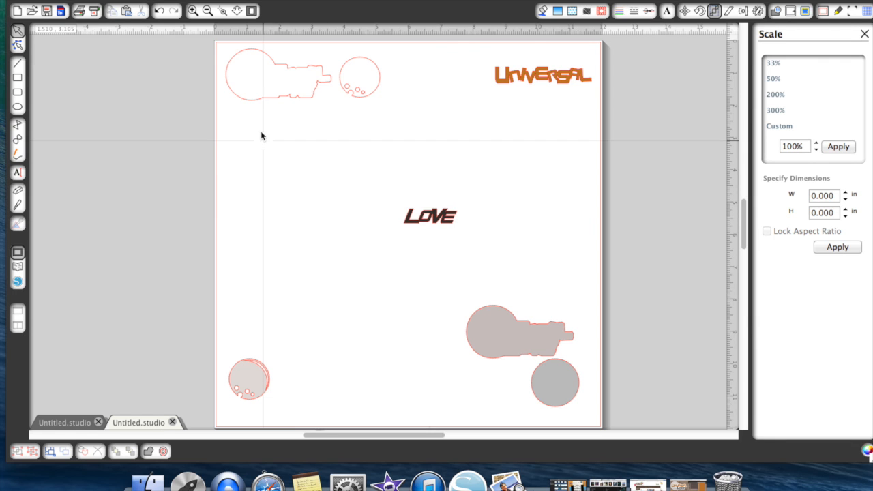
# - Move the white title backing to the mat's lower middle, bring the grey title backing to the front and place it beside the white one
pyautogui.moveTo(276, 102); pyautogui.dragTo(357, 308)
pyautogui.click(486, 368)
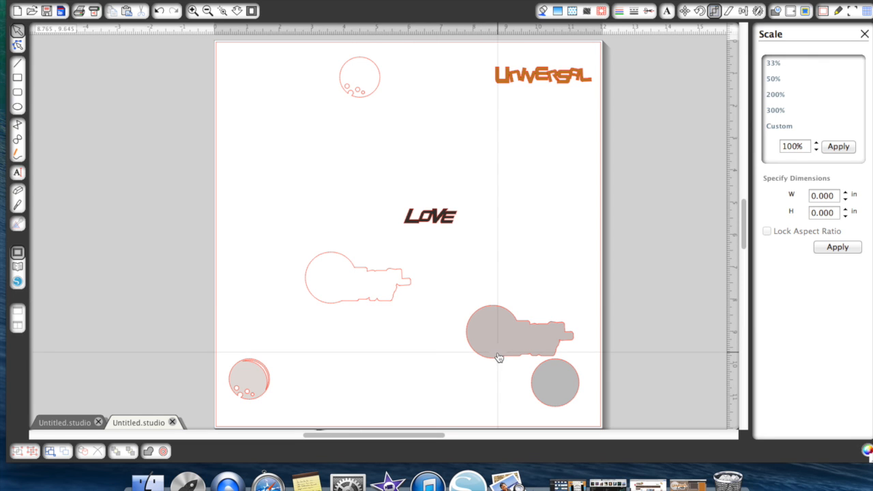
pyautogui.click(193, 12)
pyautogui.scroll(-3, 505, 272)
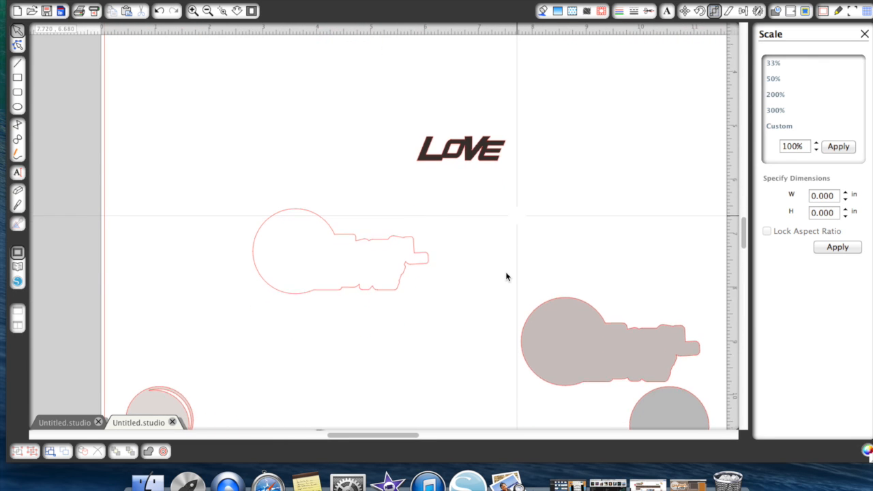
pyautogui.click(573, 337)
pyautogui.moveTo(573, 337); pyautogui.dragTo(321, 293)
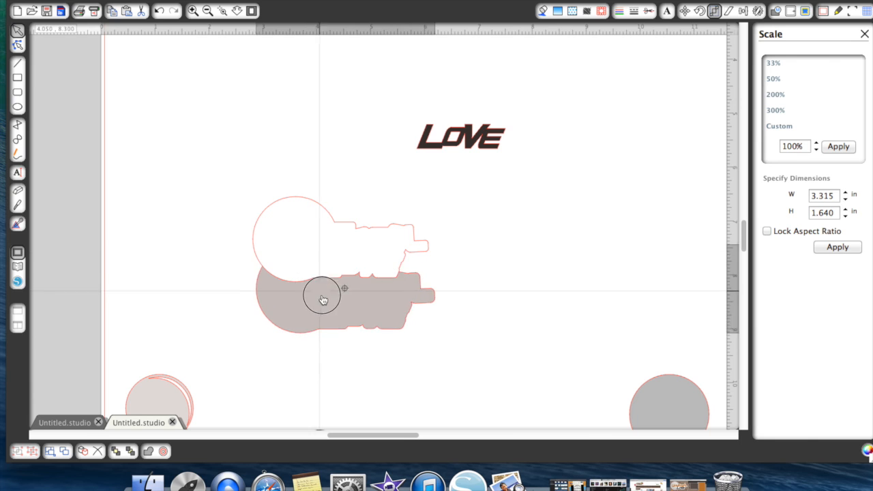
pyautogui.rightClick(321, 293)
pyautogui.click(368, 441)
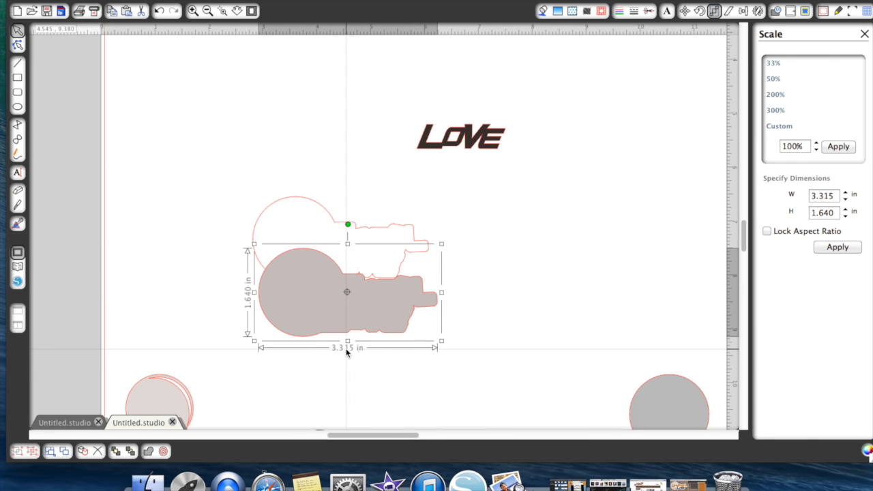
pyautogui.moveTo(332, 306); pyautogui.dragTo(525, 258)
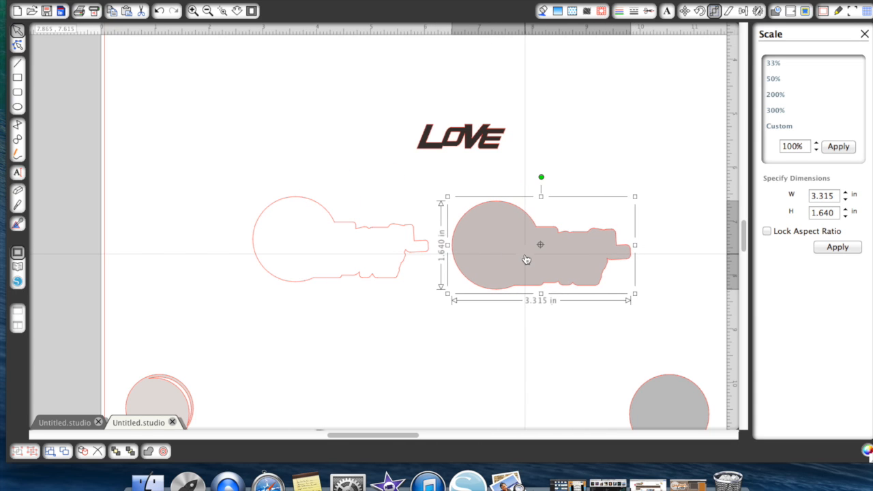
# - Bring the white title backing to the front and center it on top of the grey title backing
pyautogui.click(392, 247)
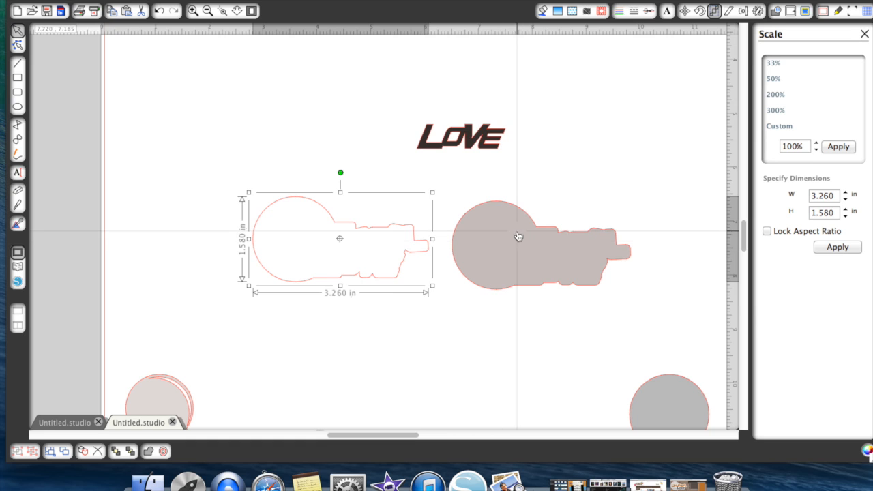
pyautogui.rightClick(397, 245)
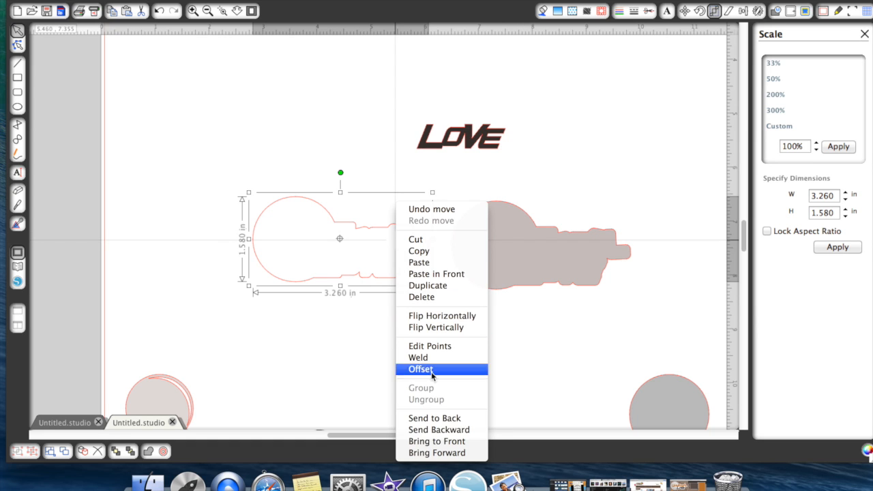
pyautogui.click(436, 441)
pyautogui.moveTo(368, 276); pyautogui.dragTo(569, 281)
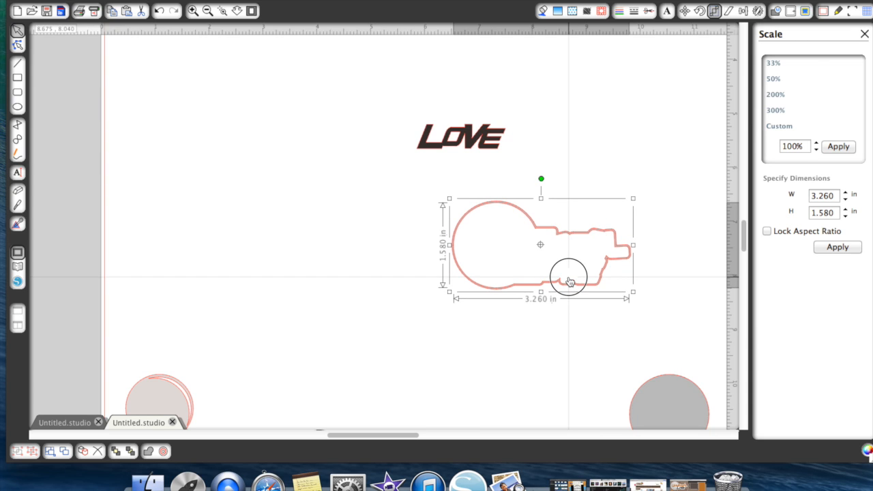
pyautogui.click(565, 388)
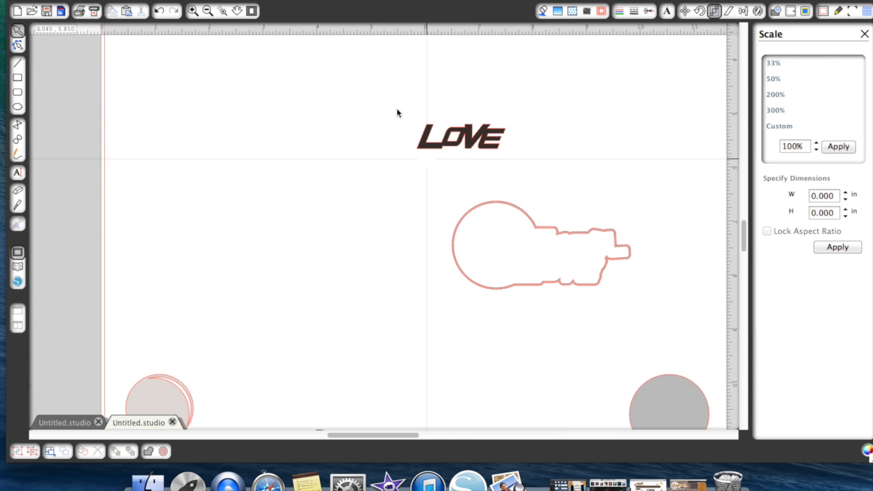
# - Move the plain grey circle and the light grey layered moon from the lower corners to the open area beside the title backing
pyautogui.scroll(-1, 440, 170)
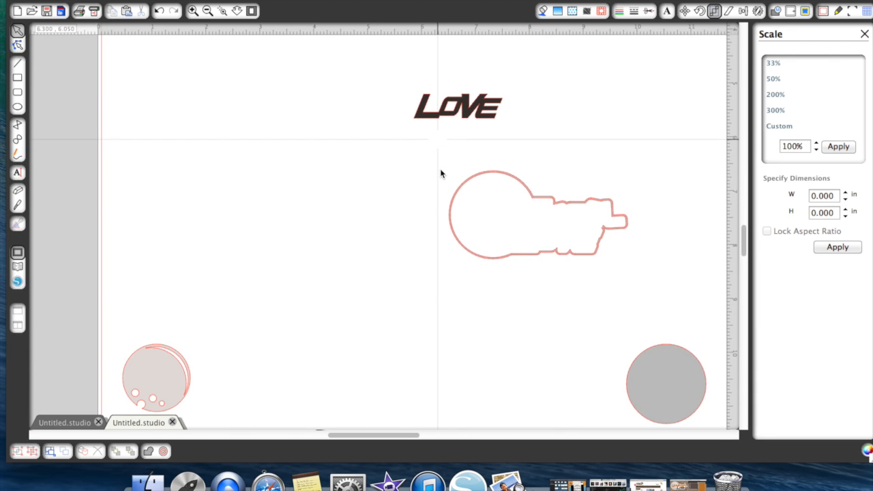
pyautogui.scroll(2, 440, 170)
pyautogui.scroll(-1, 440, 169)
pyautogui.moveTo(658, 405); pyautogui.dragTo(289, 164)
pyautogui.click(238, 324)
pyautogui.moveTo(150, 403); pyautogui.dragTo(331, 239)
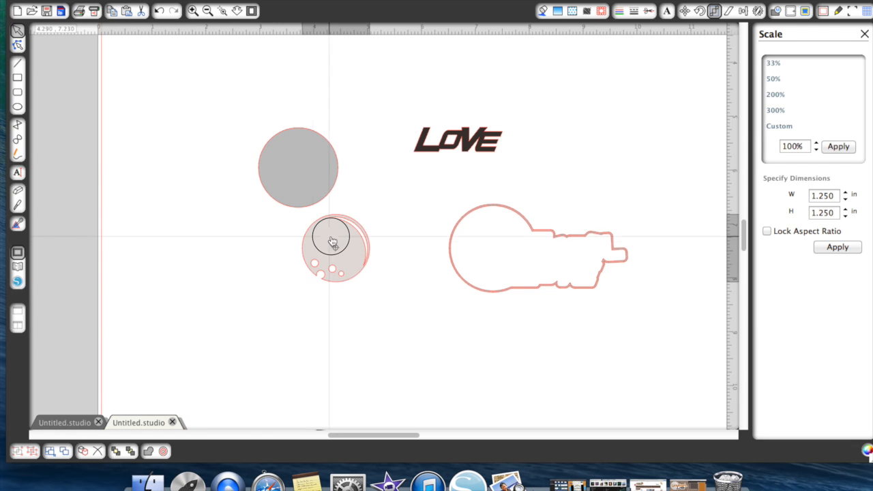
# - Combine the white cratered moon with the light grey layered moon next to the plain grey circle
pyautogui.click(337, 241)
pyautogui.scroll(4, 336, 241)
pyautogui.scroll(2, 336, 242)
pyautogui.moveTo(356, 56); pyautogui.dragTo(386, 292)
pyautogui.scroll(-2, 376, 340)
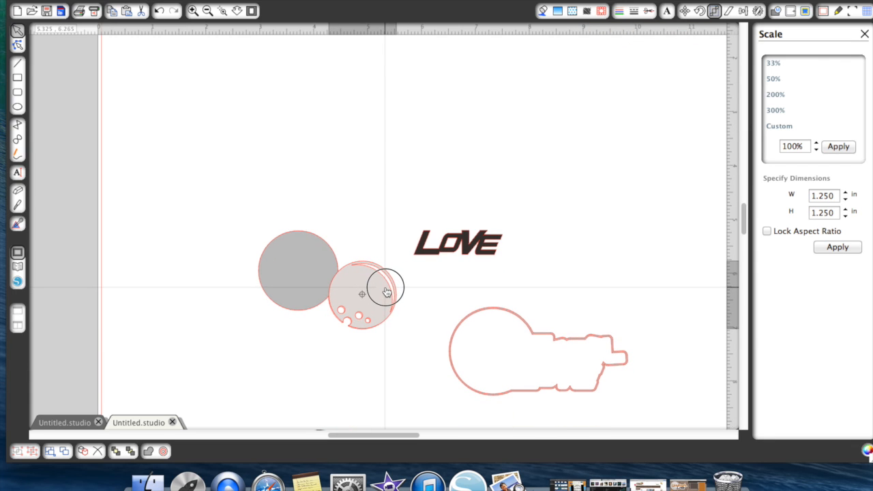
# - Center the stacked moon pieces on the plain grey circle
pyautogui.click(358, 261)
pyautogui.moveTo(372, 320); pyautogui.dragTo(310, 293)
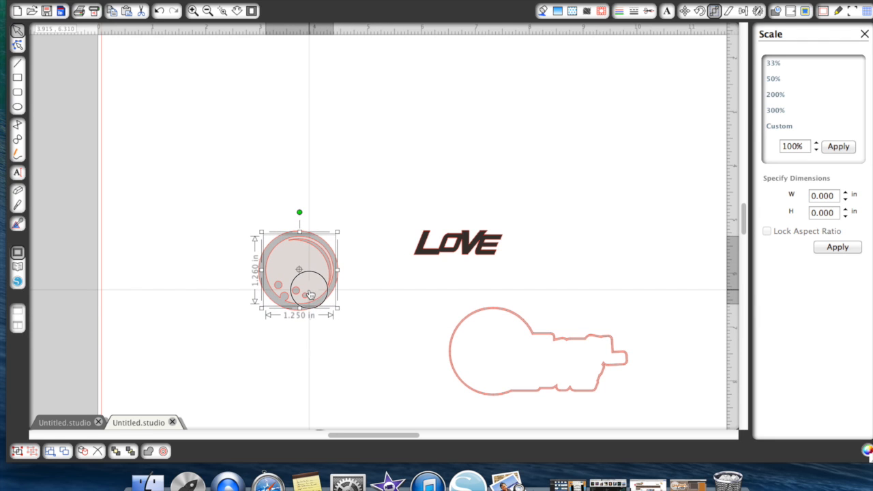
pyautogui.click(334, 217)
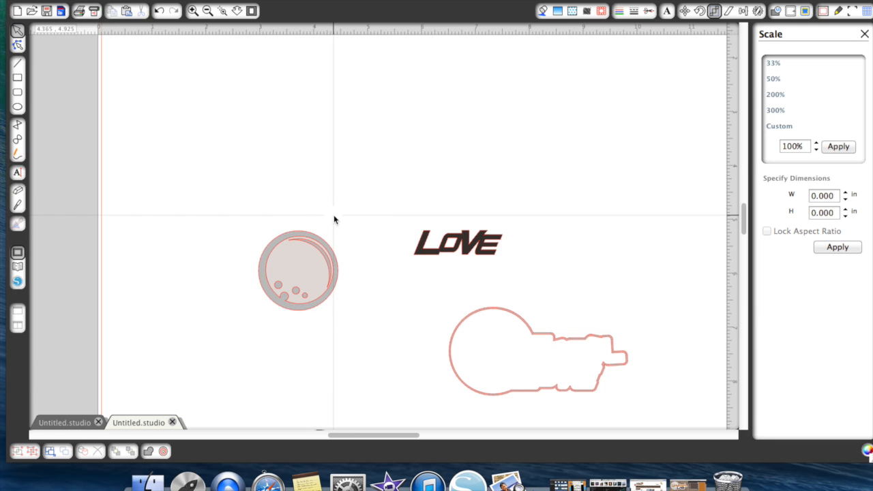
pyautogui.moveTo(252, 212); pyautogui.dragTo(335, 331)
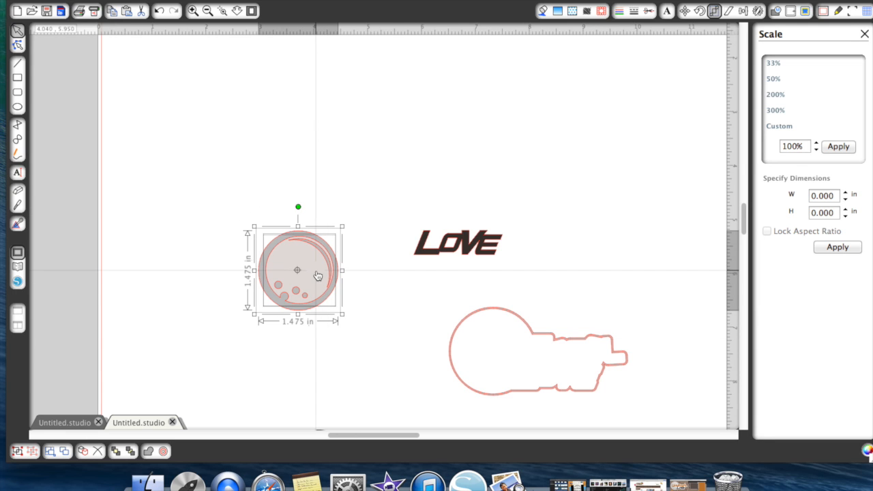
pyautogui.click(389, 321)
pyautogui.click(308, 274)
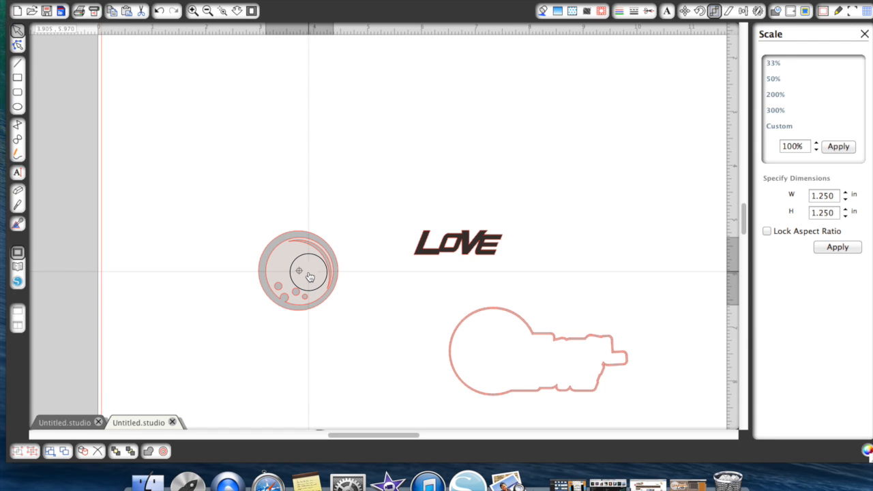
pyautogui.click(387, 288)
# - Group the moon pieces with the grey circle and place the group on the round end of the title backing
pyautogui.moveTo(251, 199); pyautogui.dragTo(320, 307)
pyautogui.rightClick(319, 295)
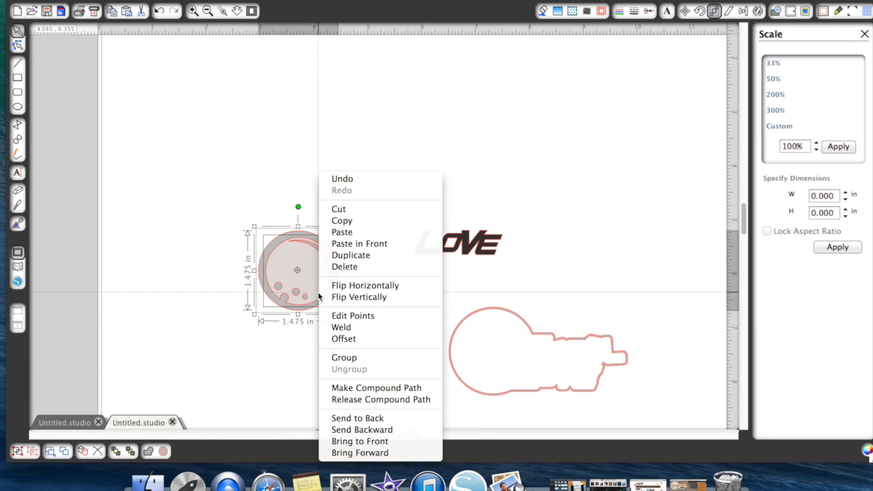
pyautogui.click(337, 357)
pyautogui.moveTo(349, 291); pyautogui.dragTo(512, 360)
pyautogui.click(580, 271)
# - Bring the orange UNIVERSAL text to the front and position it across the moon and the upper part of the title backing
pyautogui.scroll(3, 580, 271)
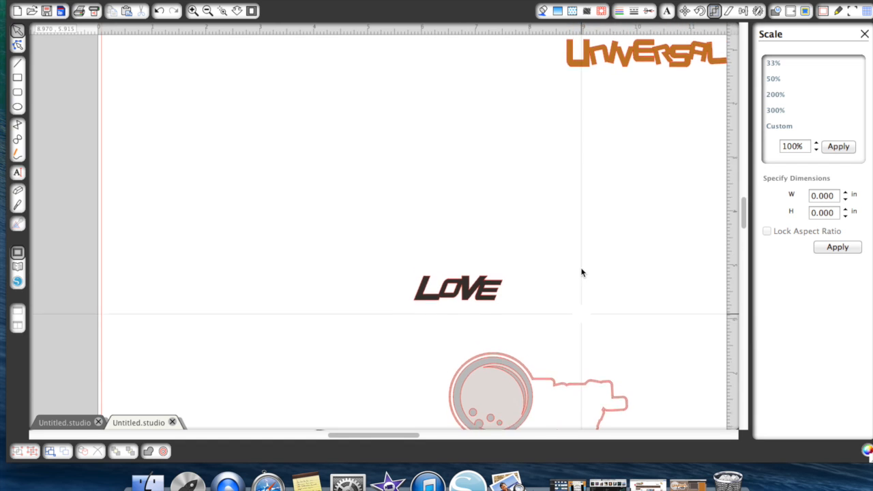
pyautogui.moveTo(600, 53); pyautogui.dragTo(592, 291)
pyautogui.scroll(-4, 606, 308)
pyautogui.moveTo(584, 229); pyautogui.dragTo(585, 288)
pyautogui.rightClick(585, 288)
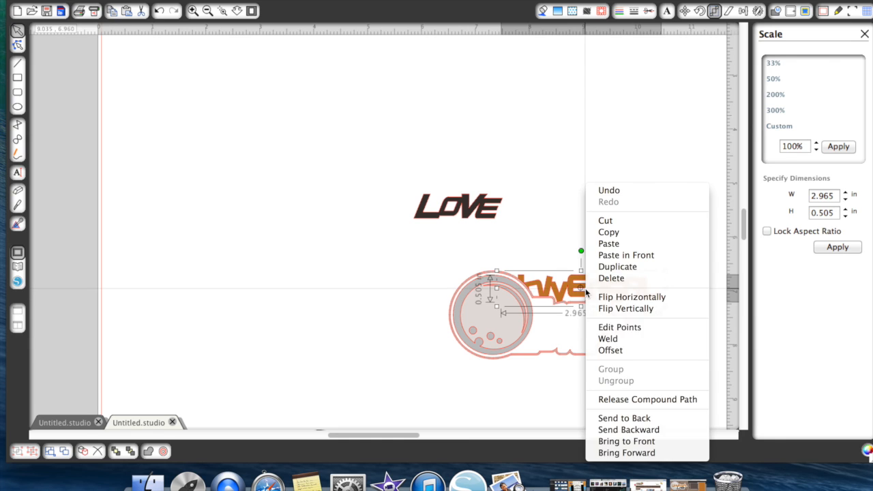
pyautogui.click(613, 440)
pyautogui.moveTo(597, 290); pyautogui.dragTo(559, 316)
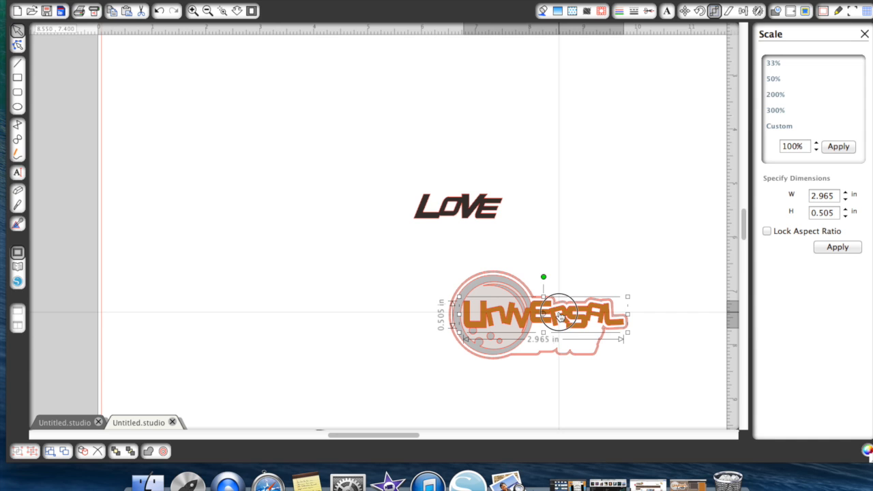
# - Bring the dark LOVE text to the front and position it on the title backing directly below UNIVERSAL
pyautogui.moveTo(470, 220); pyautogui.dragTo(579, 397)
pyautogui.rightClick(579, 395)
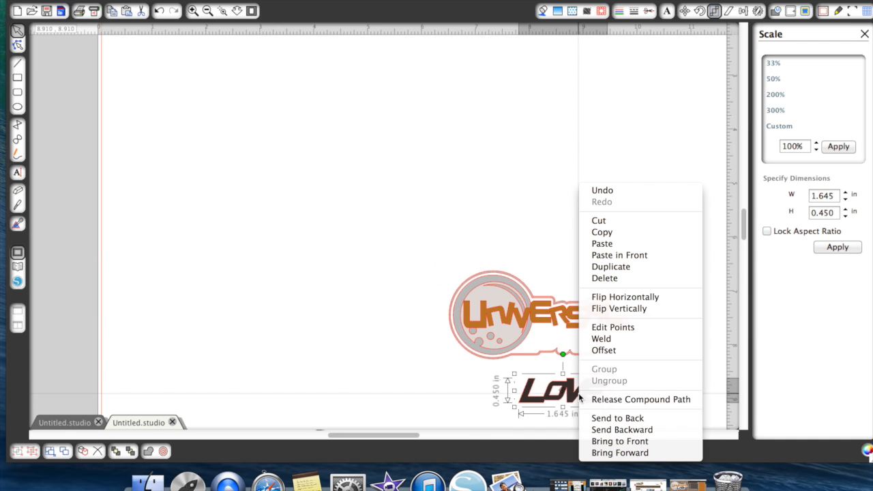
pyautogui.click(603, 441)
pyautogui.moveTo(584, 377); pyautogui.dragTo(580, 339)
# - Set the line color of all the assembled title pieces to black and group them
pyautogui.moveTo(422, 243); pyautogui.dragTo(659, 377)
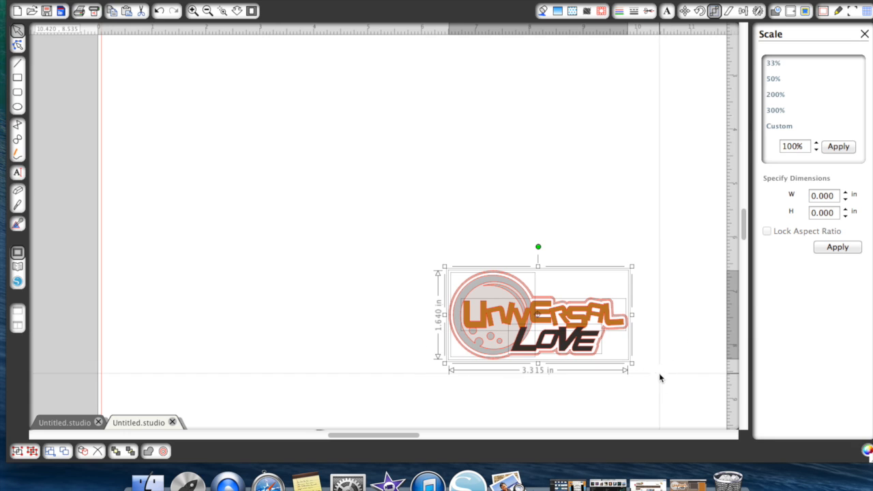
pyautogui.click(619, 11)
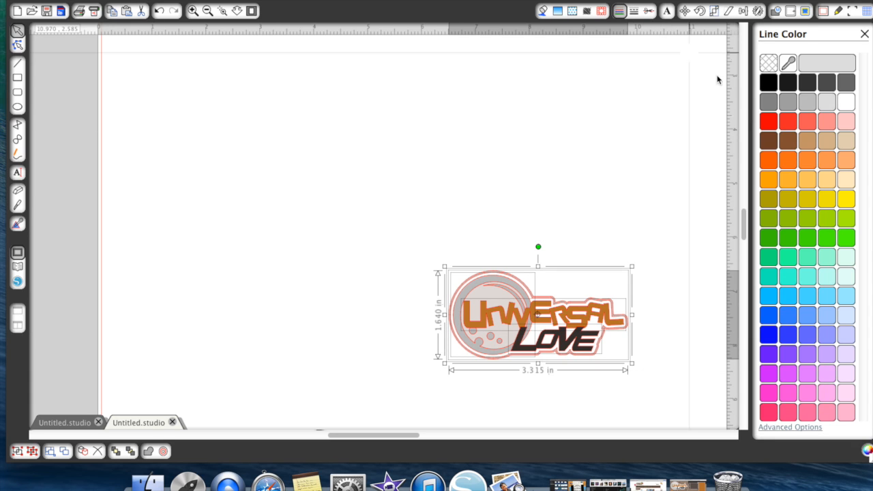
pyautogui.click(767, 82)
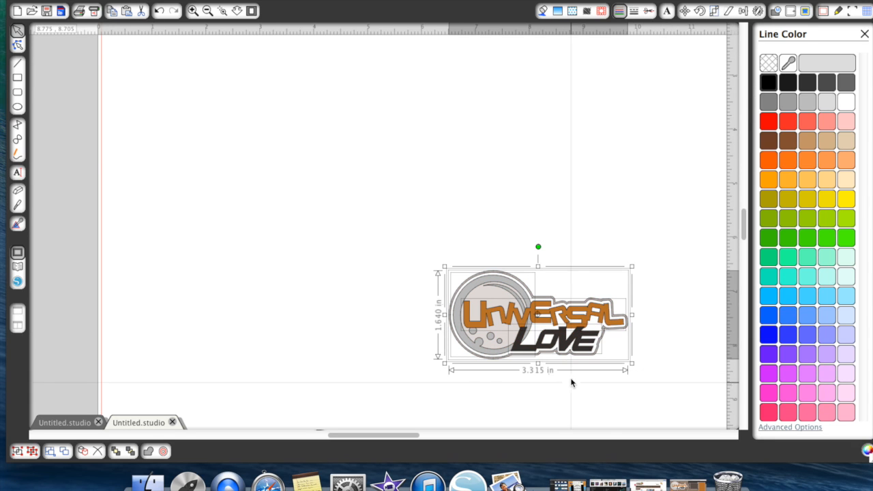
pyautogui.rightClick(580, 362)
pyautogui.click(611, 348)
pyautogui.click(670, 351)
# - Move the grouped Universal Love title off the mat to just below the finished robots
pyautogui.moveTo(546, 327); pyautogui.dragTo(737, 166)
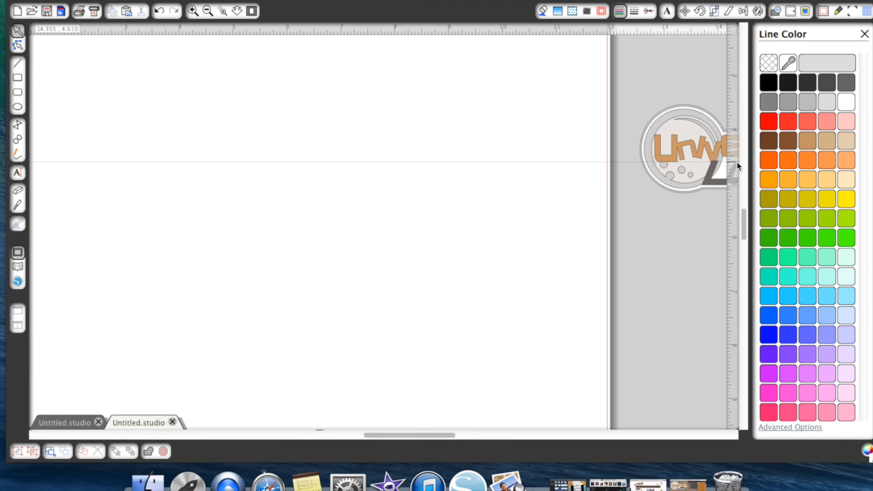
pyautogui.click(207, 12)
pyautogui.hscroll(6, 641, 249)
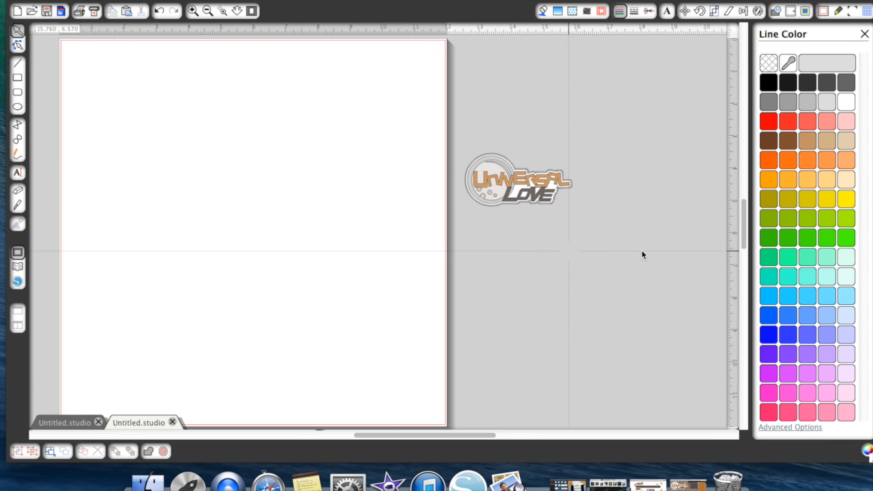
pyautogui.moveTo(368, 188); pyautogui.dragTo(670, 126)
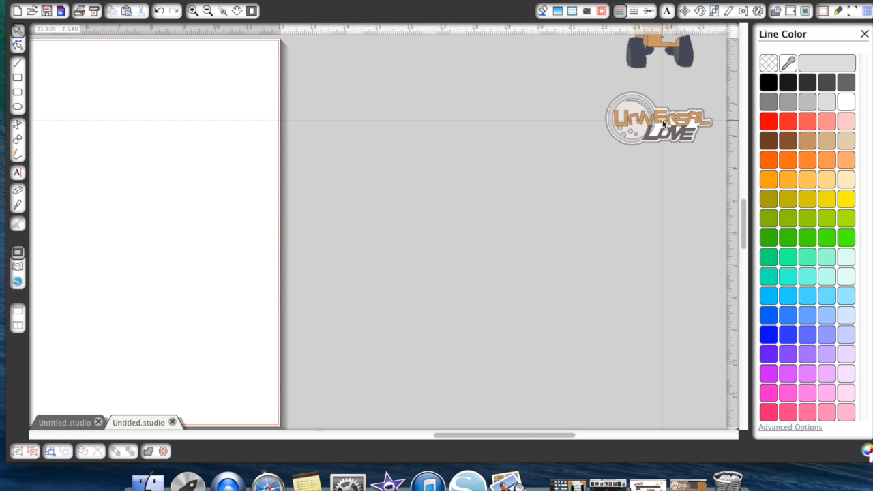
# - Move the grouped boot and plant pieces from outside the mat onto the mat's lower part
pyautogui.scroll(-8, 243, 319)
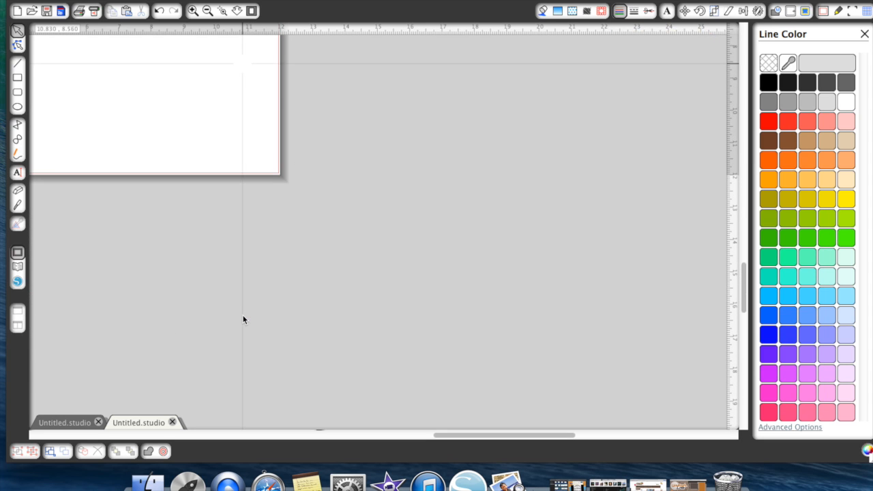
pyautogui.hscroll(-8, 243, 319)
pyautogui.click(207, 12)
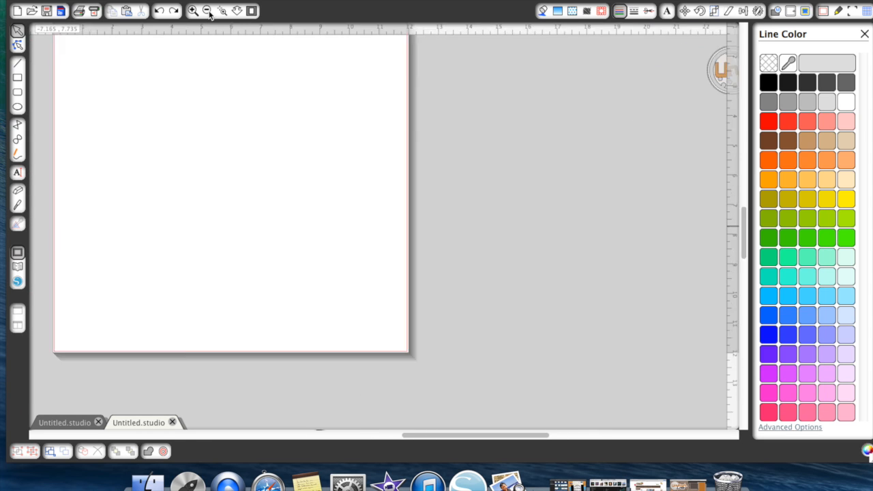
pyautogui.click(208, 11)
pyautogui.click(208, 12)
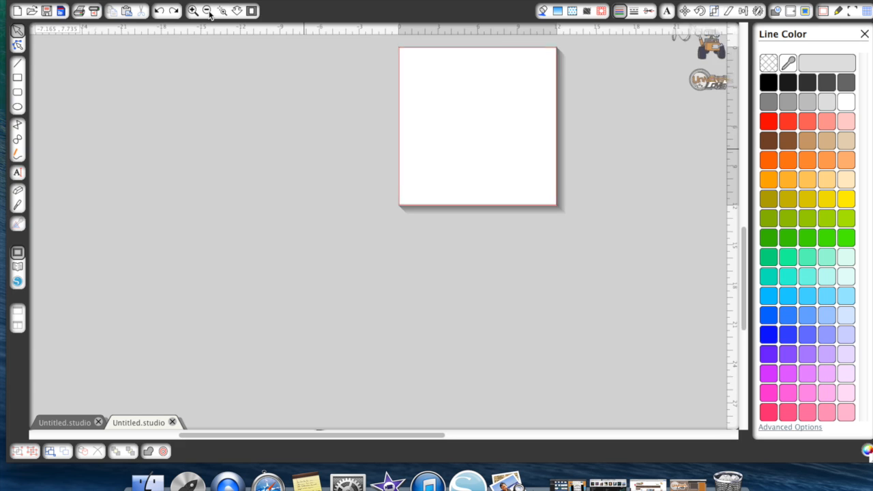
pyautogui.moveTo(662, 335); pyautogui.dragTo(424, 191)
pyautogui.click(500, 190)
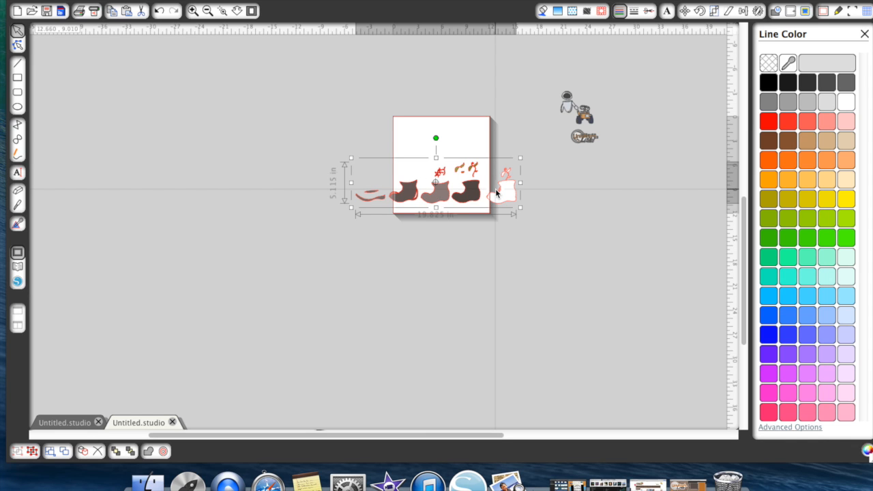
# - Ungroup the boot and plant set into separate pieces
pyautogui.click(199, 10)
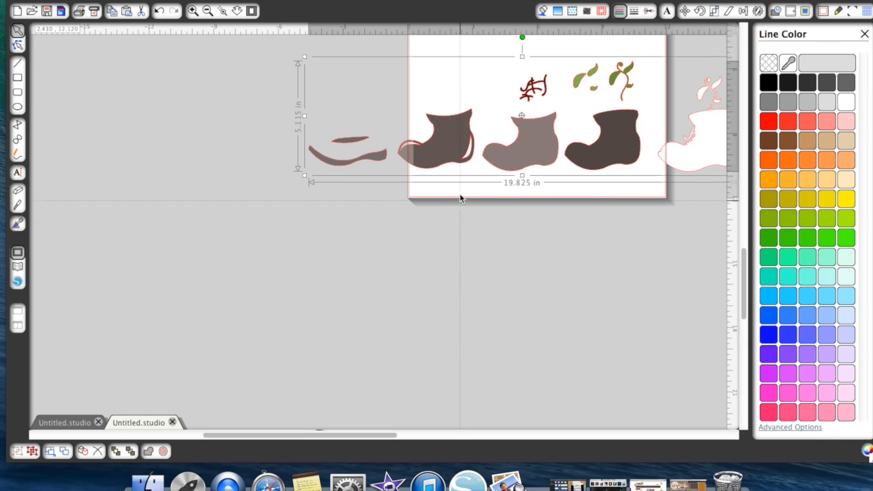
pyautogui.scroll(4, 460, 198)
pyautogui.hscroll(5, 460, 198)
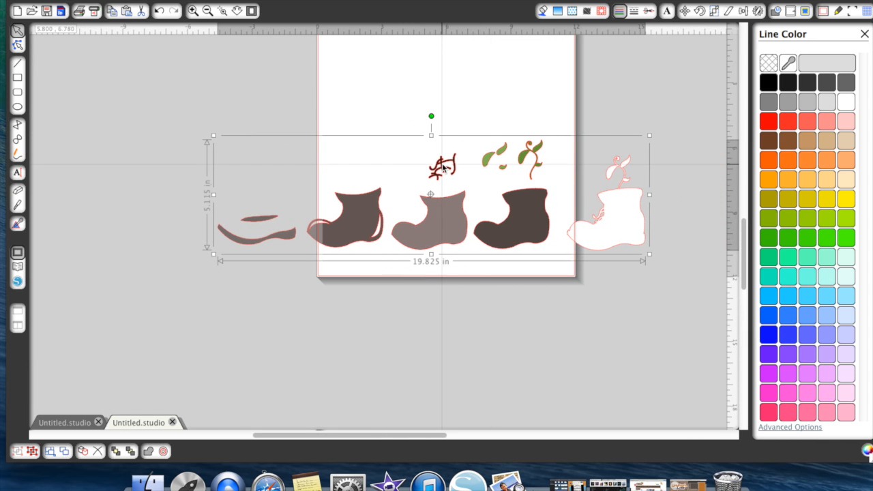
pyautogui.rightClick(444, 153)
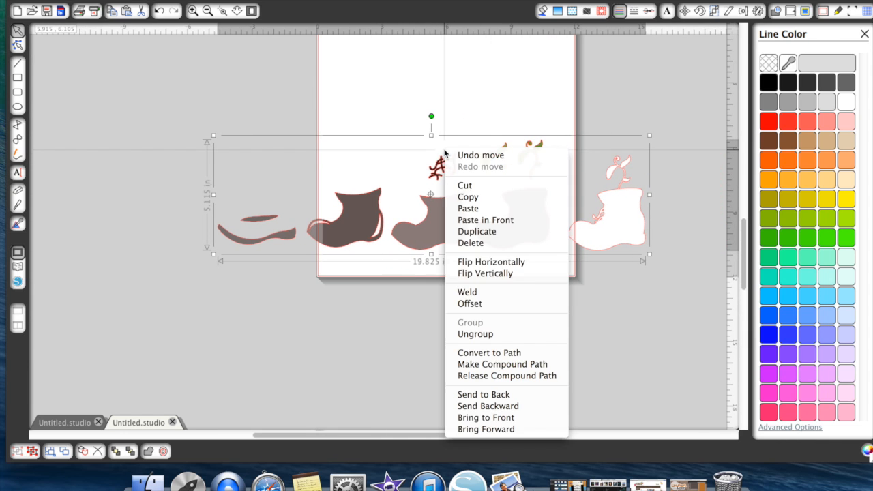
pyautogui.click(475, 334)
pyautogui.click(474, 331)
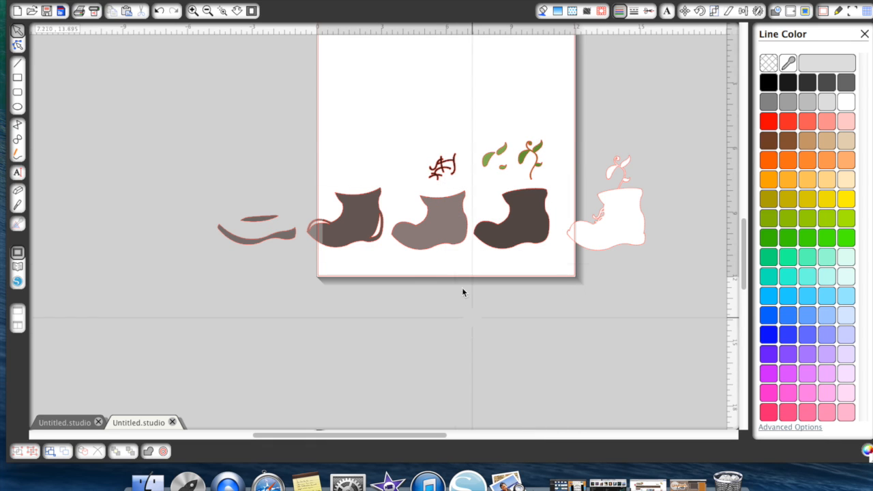
# - Delete the shoelace piece above the boots and group all the remaining boot and plant pieces
pyautogui.click(440, 163)
pyautogui.press('Delete')
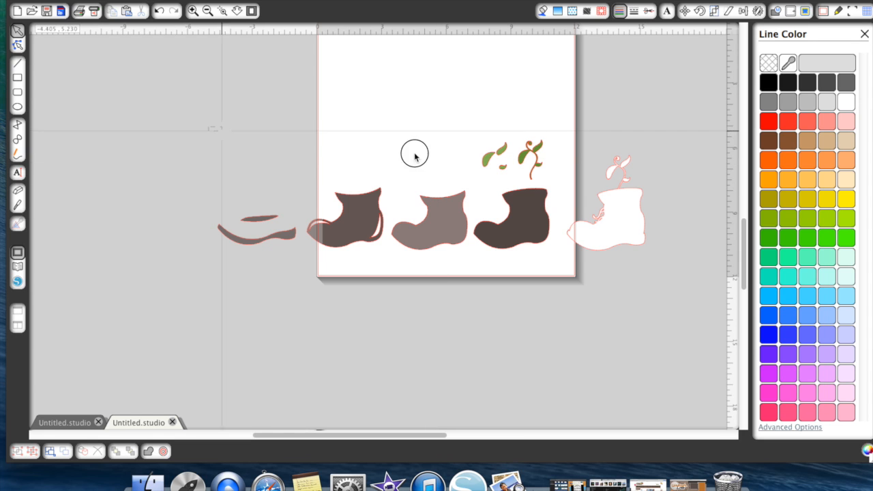
pyautogui.press('super+a')
pyautogui.rightClick(589, 217)
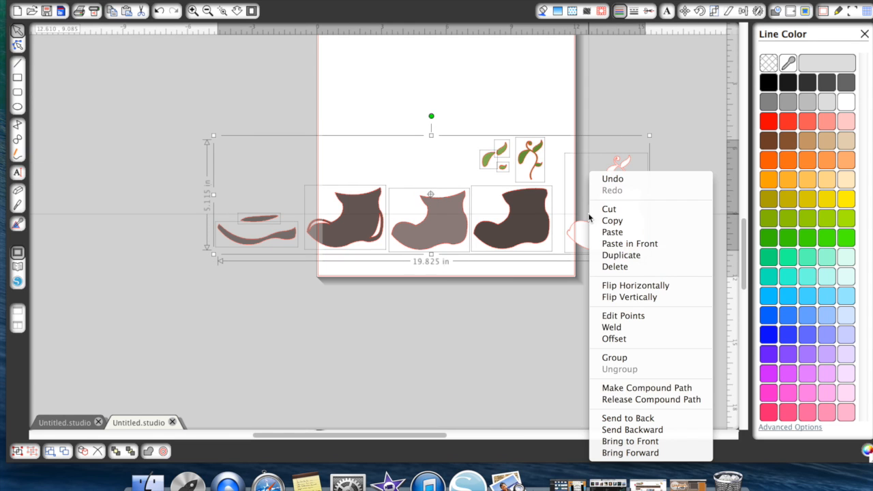
pyautogui.click(621, 361)
pyautogui.click(73, 427)
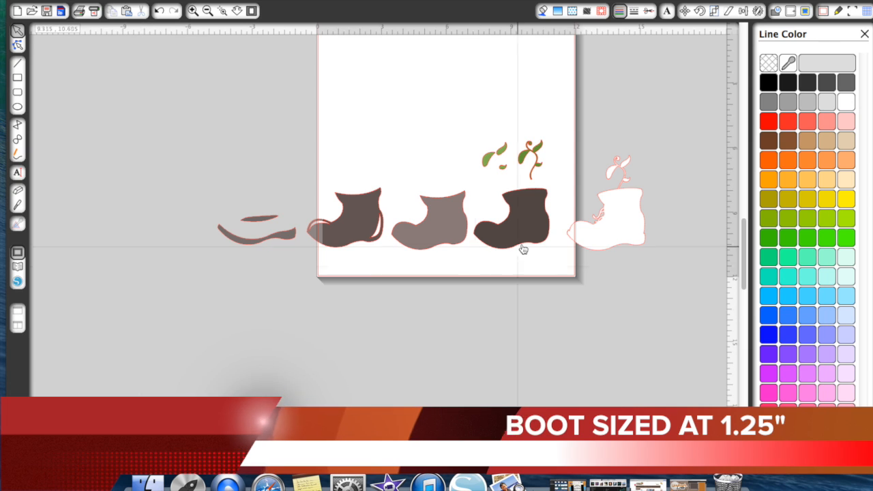
# - Scale the boot and plant group to a height of 1.50 in with the aspect ratio locked
pyautogui.click(523, 249)
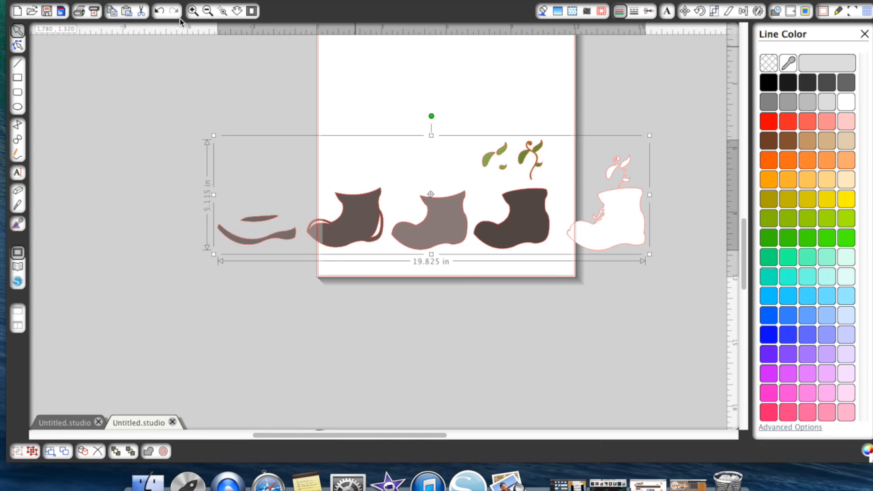
pyautogui.click(716, 11)
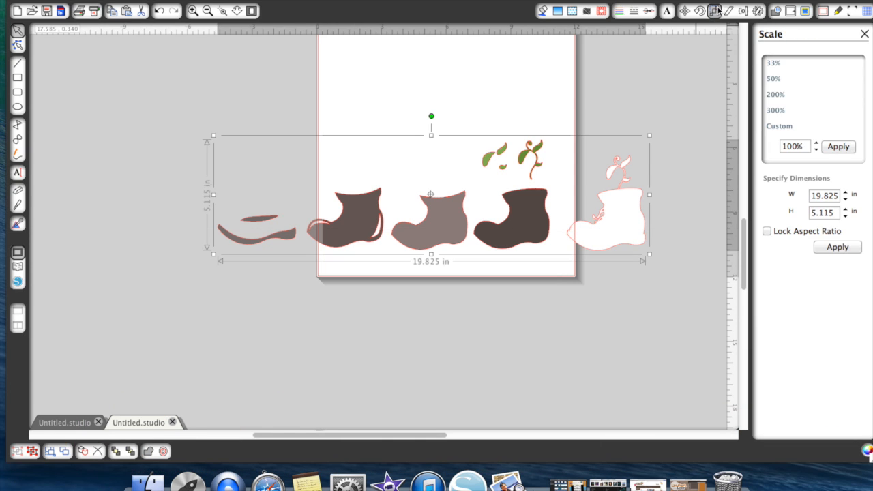
pyautogui.click(767, 231)
pyautogui.doubleClick(828, 213)
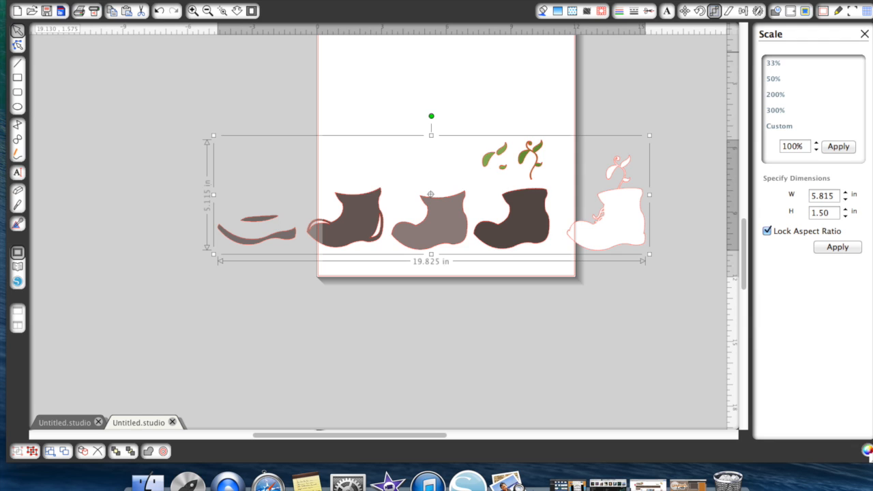
pyautogui.write('1.50')
pyautogui.press('Return')
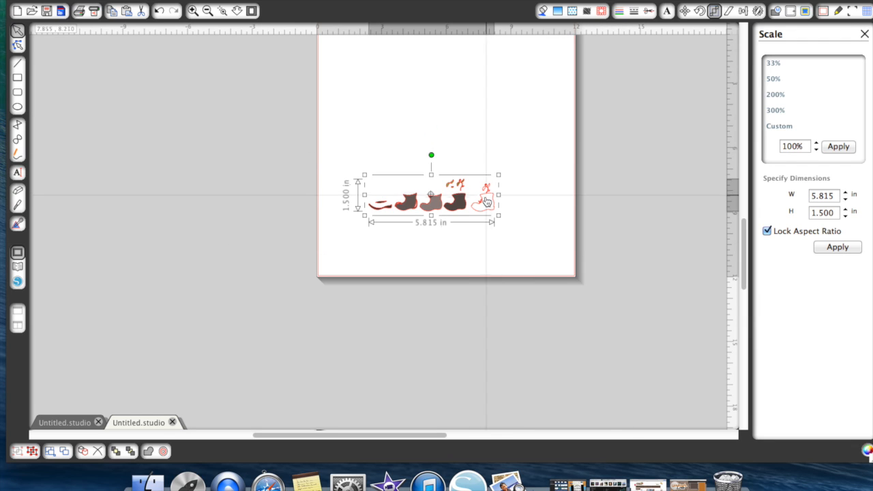
pyautogui.rightClick(481, 203)
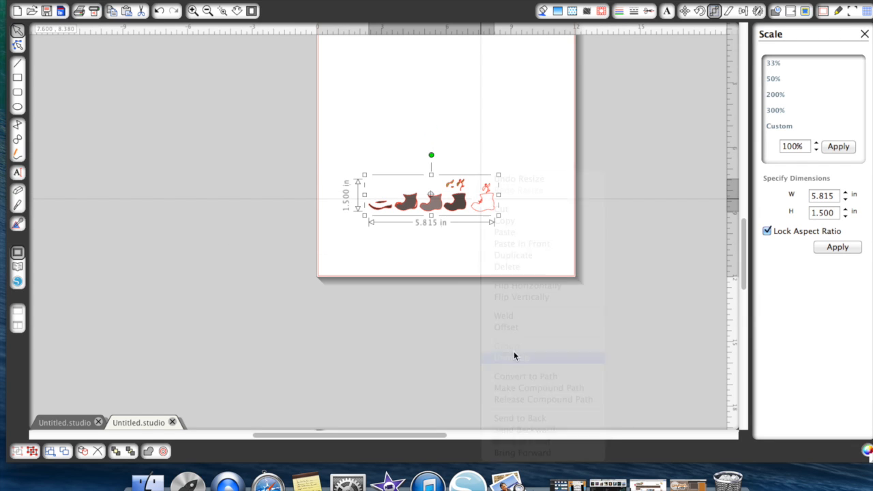
pyautogui.click(515, 357)
pyautogui.click(500, 257)
pyautogui.click(486, 213)
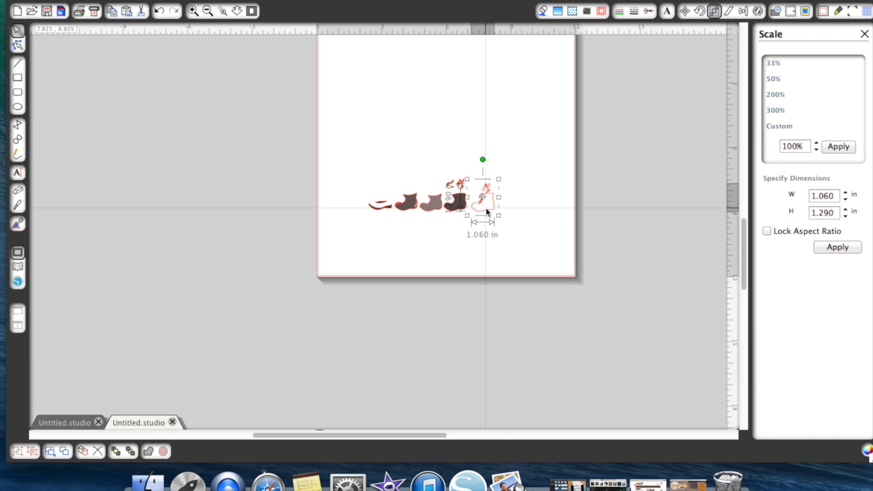
pyautogui.click(489, 224)
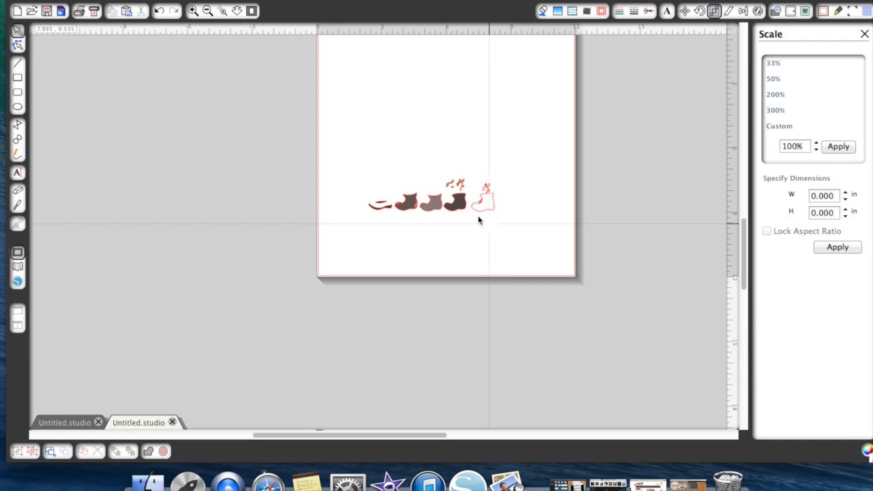
pyautogui.click(161, 11)
pyautogui.click(161, 12)
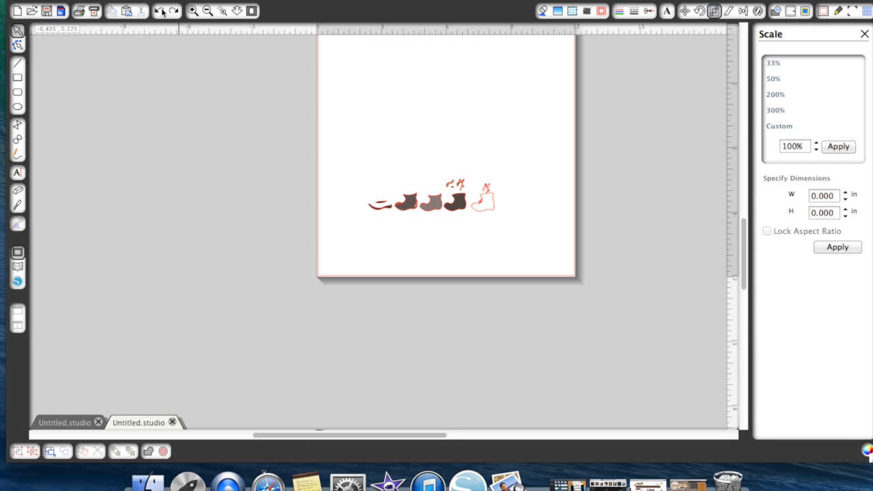
pyautogui.click(162, 12)
pyautogui.click(161, 12)
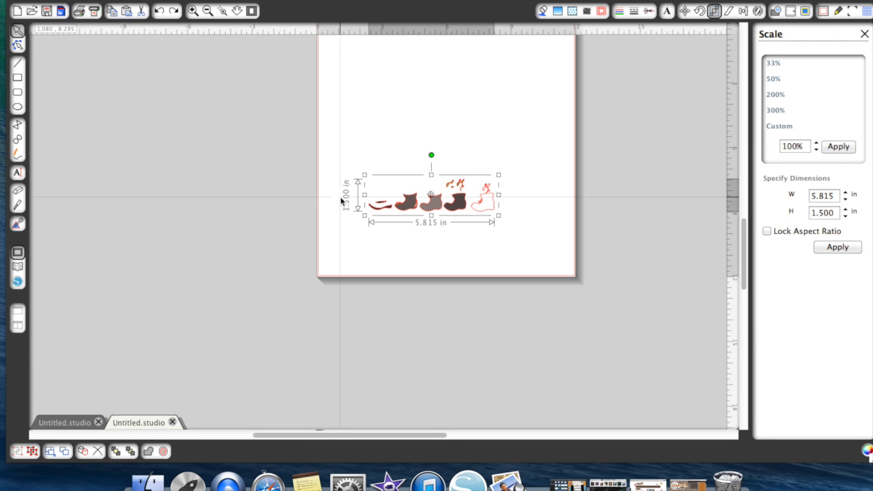
# - Ungroup the scaled boot and plant set and move the green leaf and vine pieces off the mat's right side
pyautogui.click(193, 11)
pyautogui.click(192, 11)
pyautogui.click(193, 11)
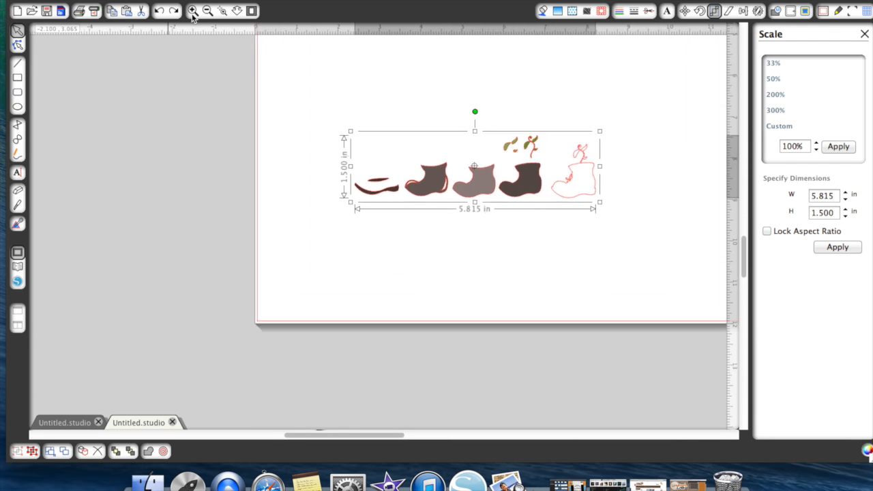
pyautogui.click(193, 12)
pyautogui.hscroll(5, 461, 364)
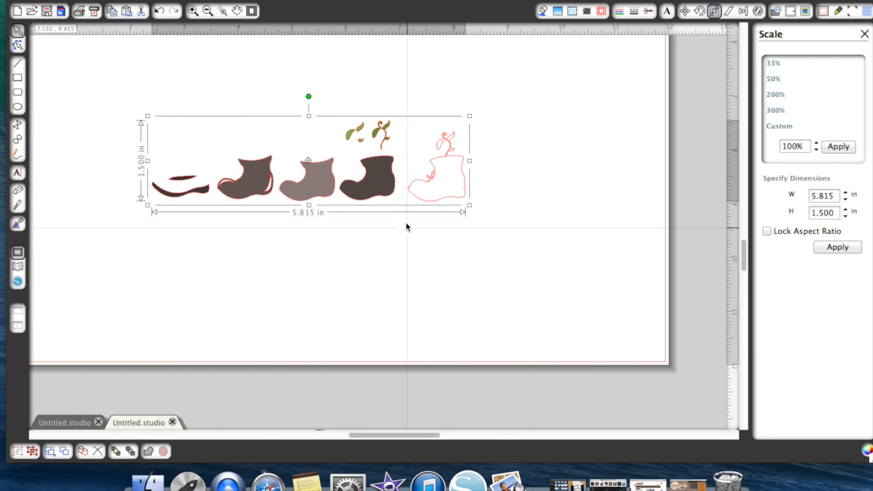
pyautogui.rightClick(399, 173)
pyautogui.click(436, 358)
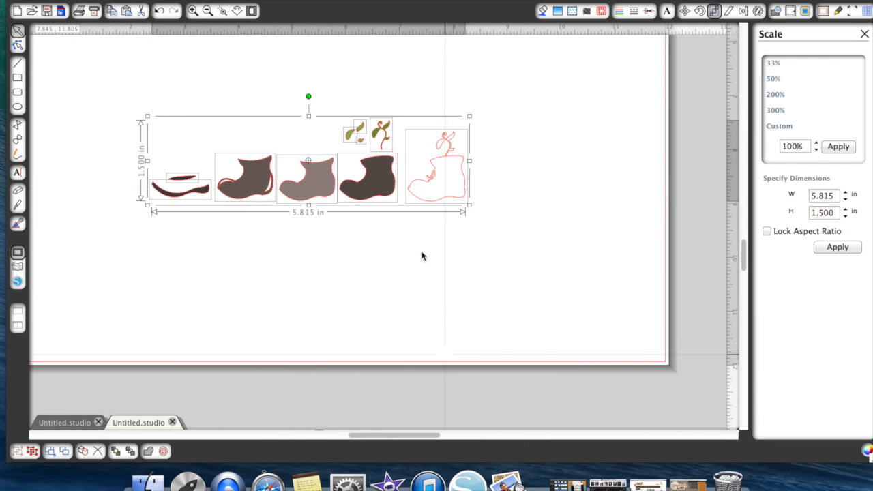
pyautogui.click(411, 233)
pyautogui.click(386, 136)
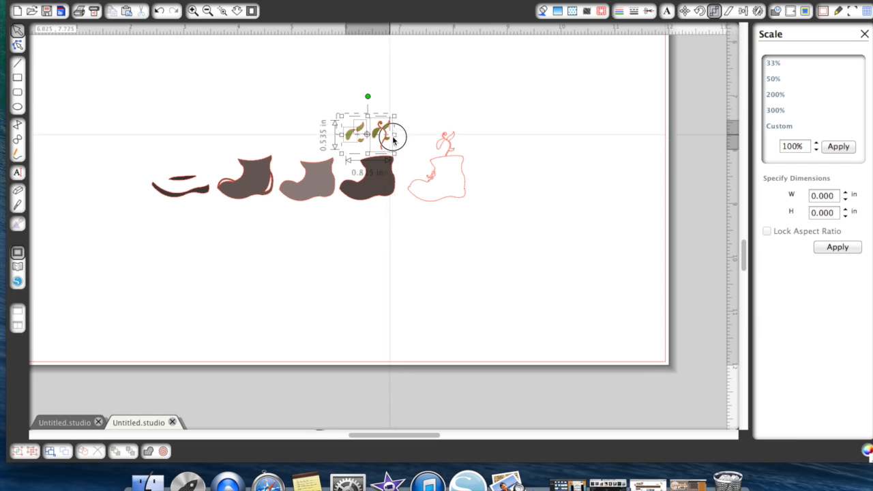
pyautogui.moveTo(385, 134); pyautogui.dragTo(721, 129)
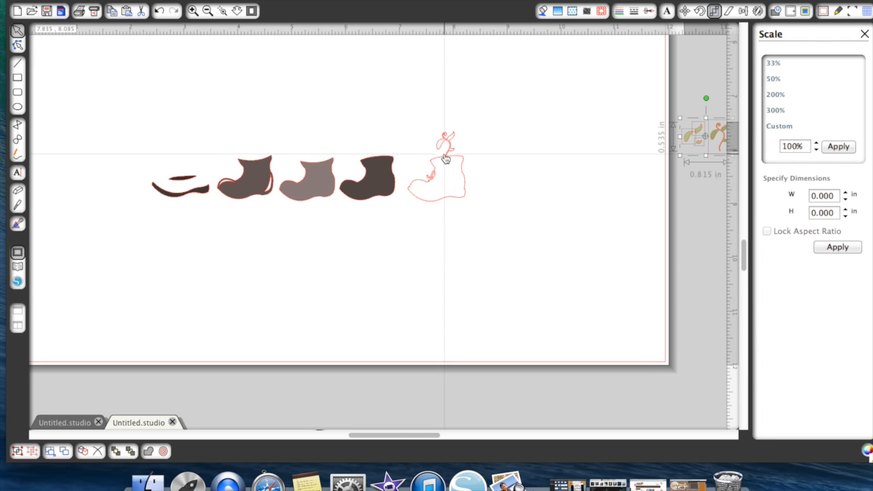
# - Delete the small unfilled plant outline above the white boot
pyautogui.click(17, 206)
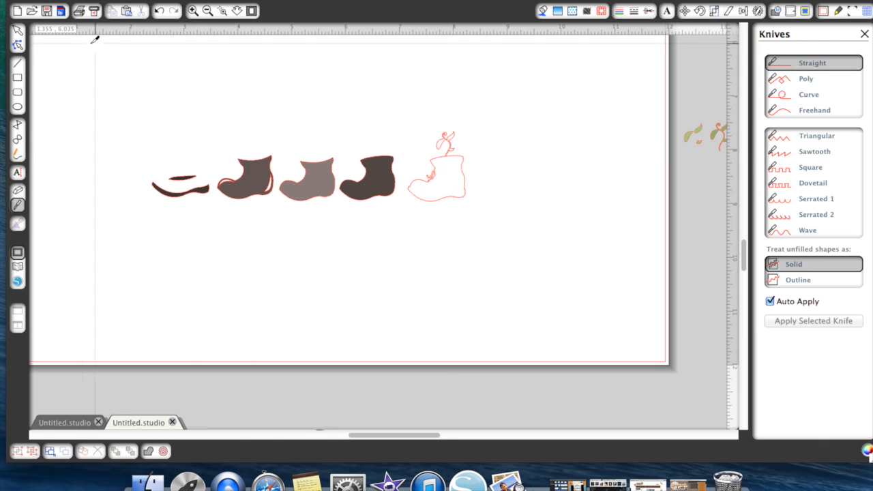
pyautogui.click(18, 30)
pyautogui.click(446, 139)
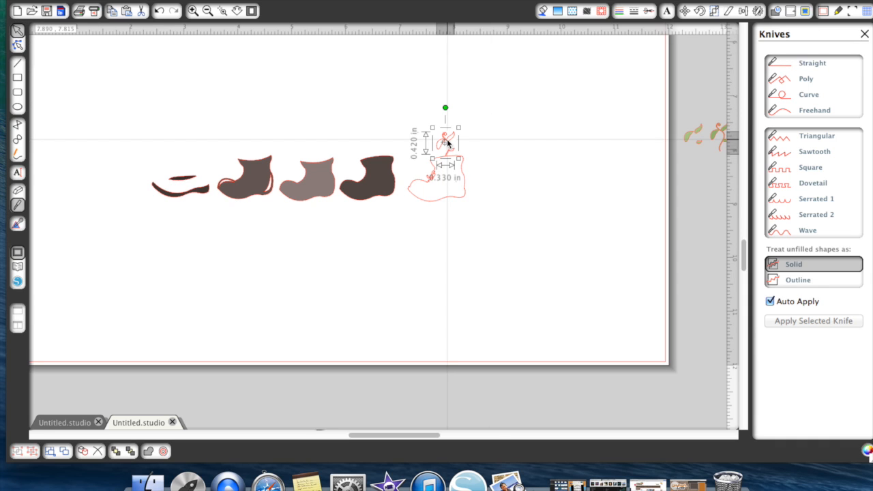
pyautogui.press('Delete')
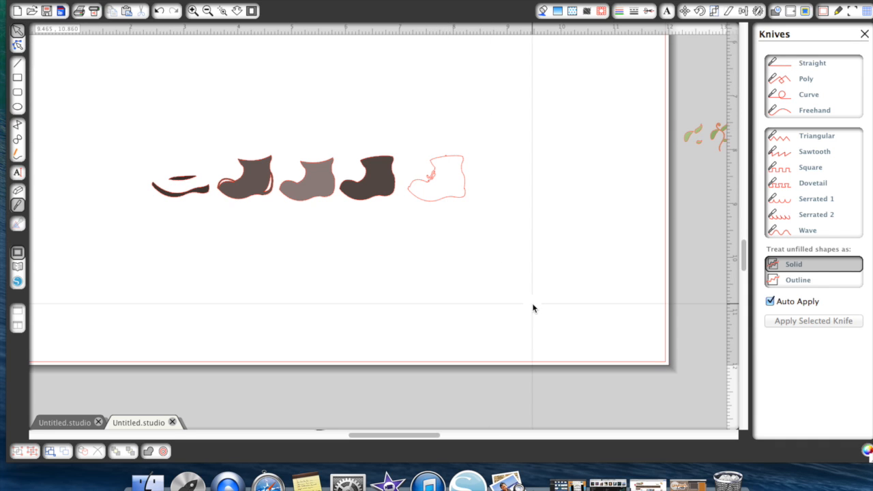
pyautogui.click(445, 187)
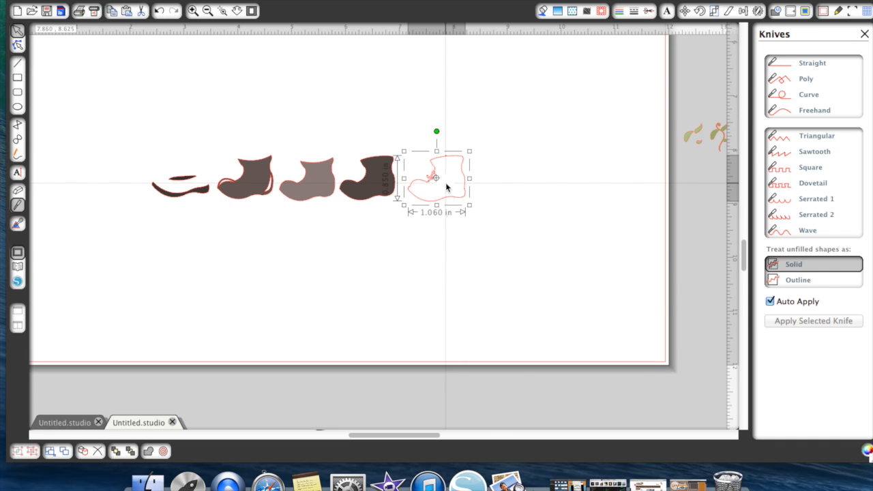
# - Group the plant pieces beside the mat and scale the group to 1.00 in high with the aspect ratio locked
pyautogui.click(207, 11)
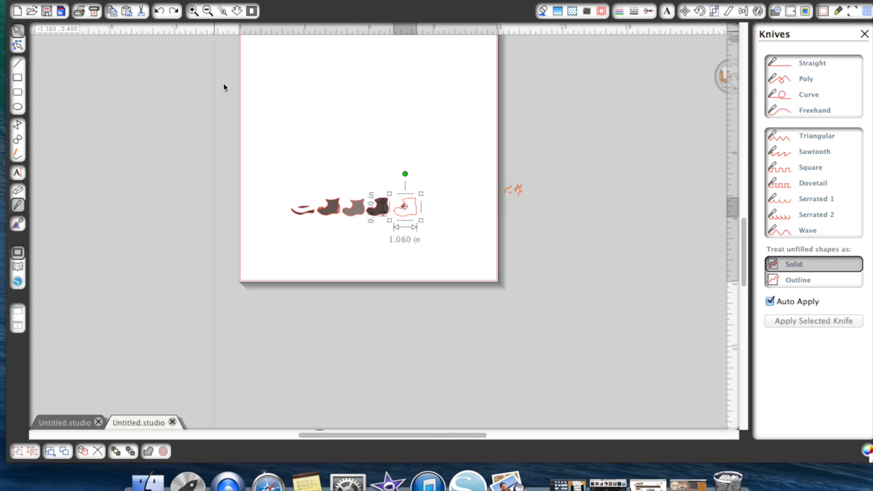
pyautogui.click(498, 181)
pyautogui.click(194, 11)
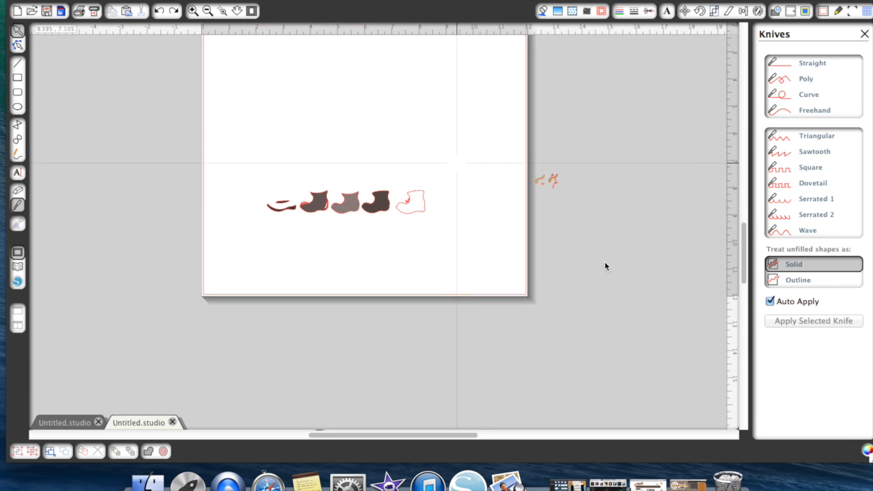
pyautogui.click(193, 10)
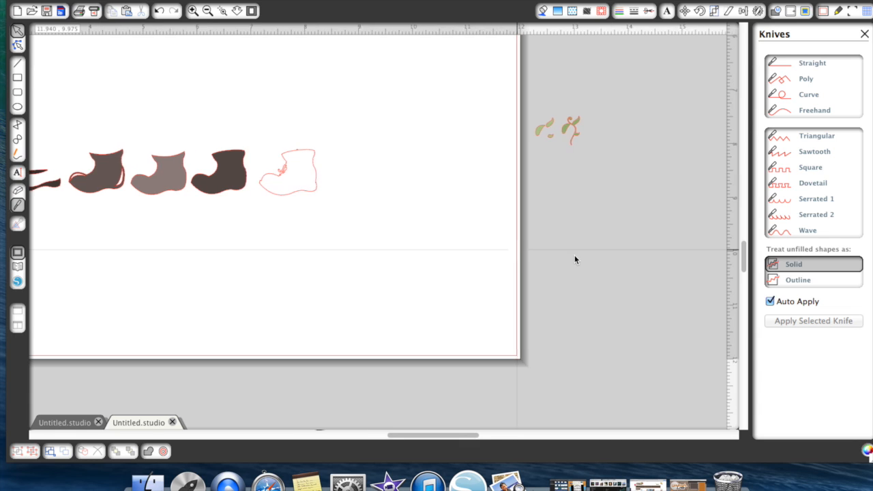
pyautogui.click(554, 125)
pyautogui.click(510, 92)
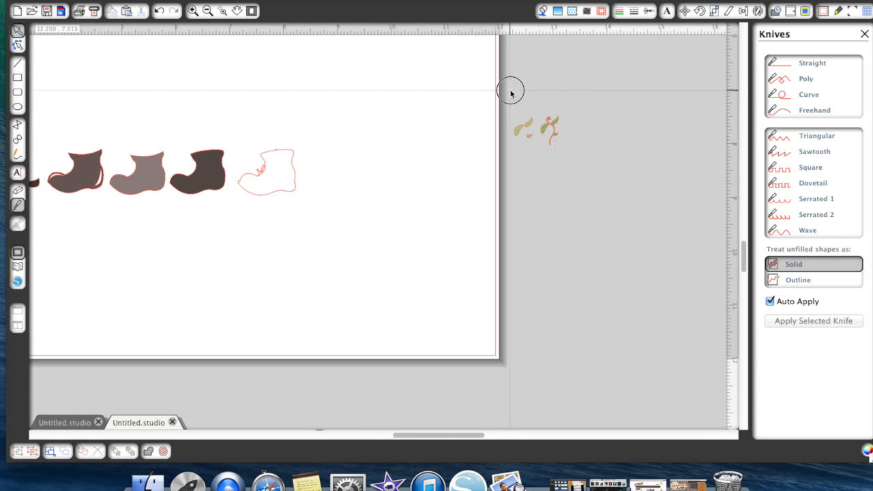
pyautogui.moveTo(510, 92); pyautogui.dragTo(579, 160)
pyautogui.rightClick(537, 144)
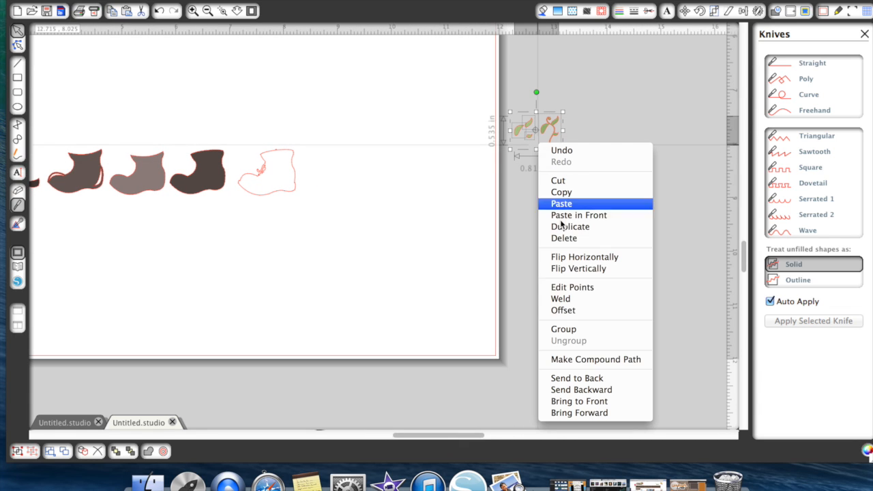
pyautogui.click(576, 330)
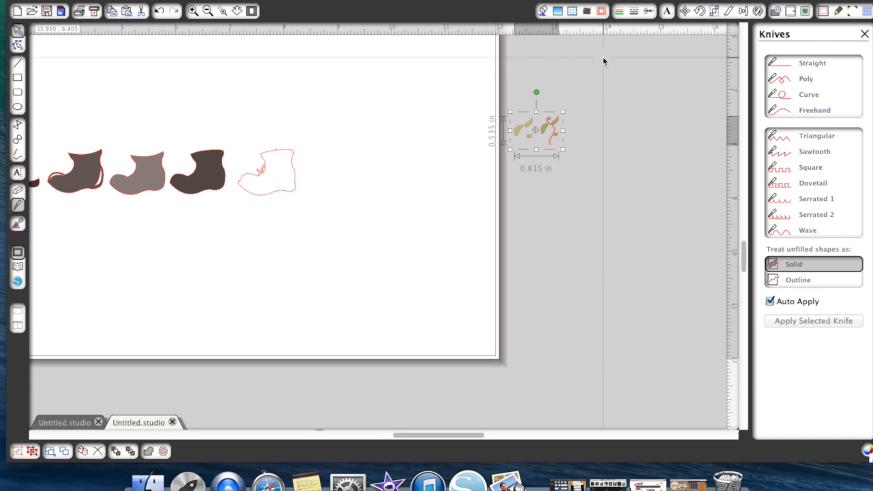
pyautogui.click(713, 11)
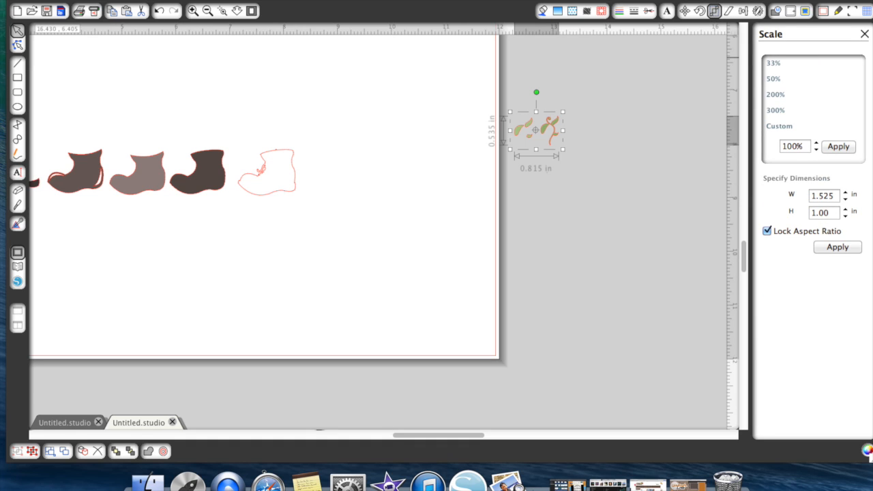
pyautogui.click(625, 167)
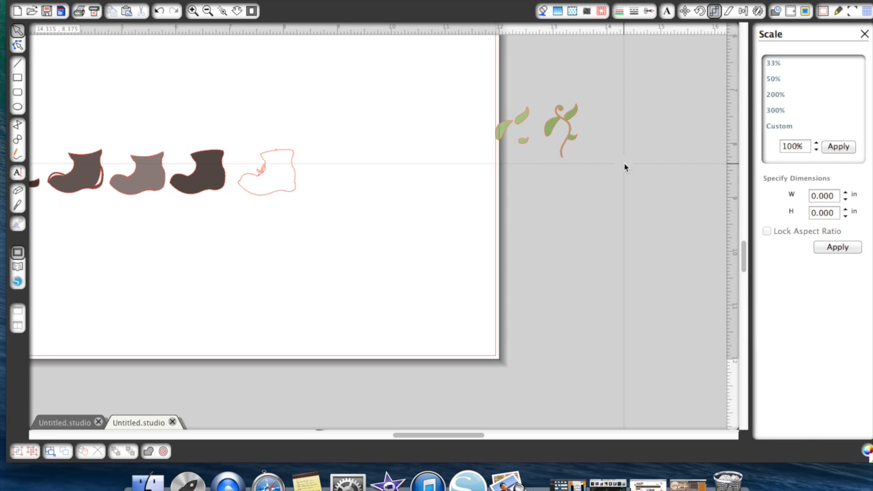
# - Move the white boot to the mat's lower right corner and the darkest boot to the upper right corner
pyautogui.click(209, 11)
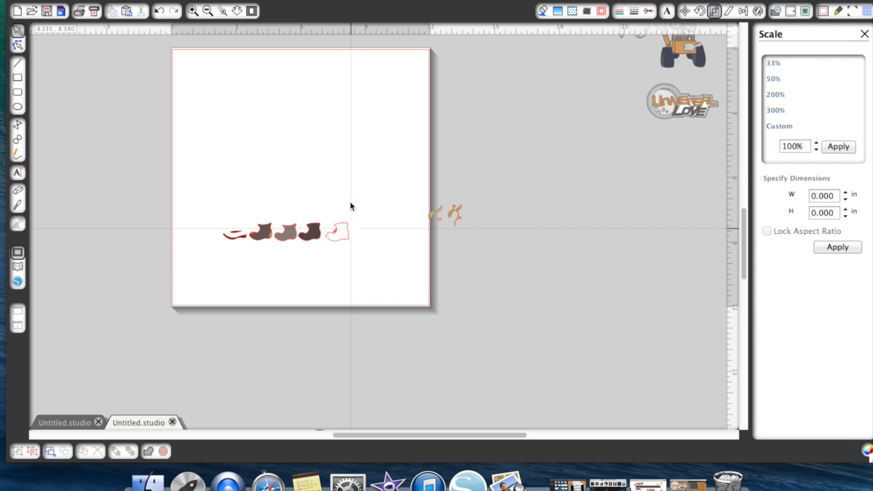
pyautogui.click(337, 231)
pyautogui.rightClick(337, 234)
pyautogui.click(520, 327)
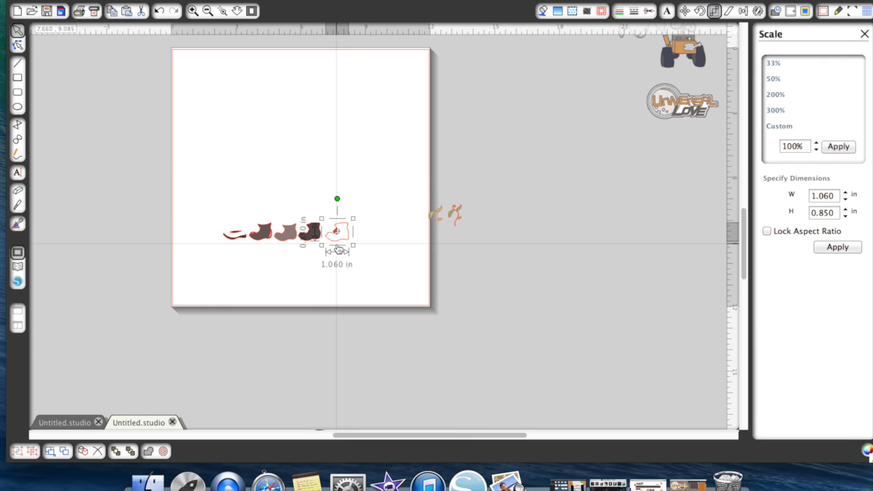
pyautogui.moveTo(341, 234); pyautogui.dragTo(413, 290)
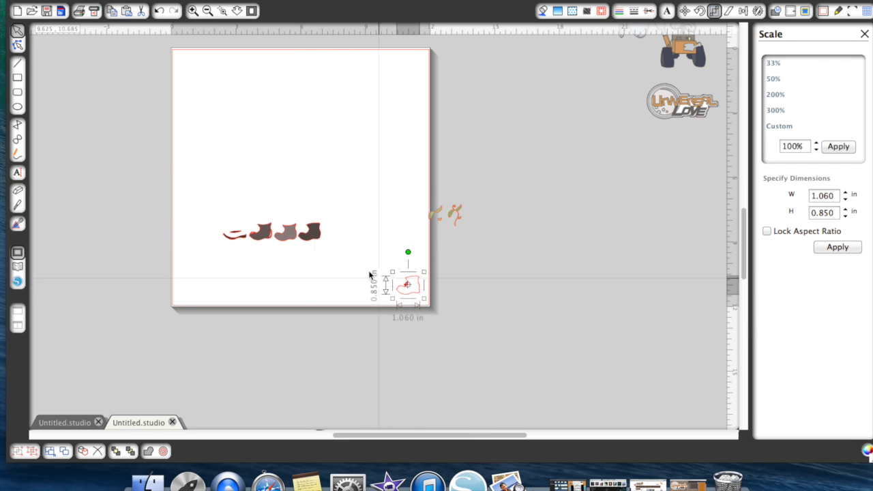
pyautogui.moveTo(317, 240); pyautogui.dragTo(414, 76)
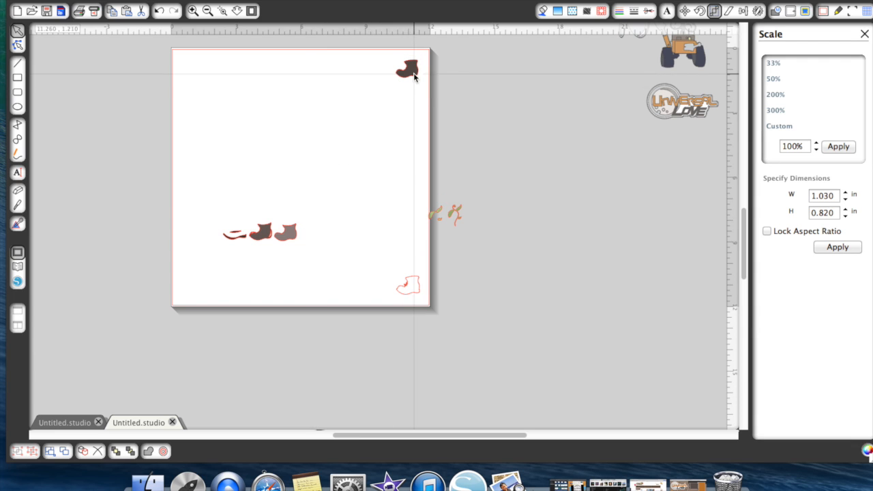
# - Move the two sole pieces to the mat's top center and the remaining two boots to its upper left and lower left corners
pyautogui.click(245, 249)
pyautogui.moveTo(236, 244); pyautogui.dragTo(303, 64)
pyautogui.moveTo(236, 233); pyautogui.dragTo(305, 78)
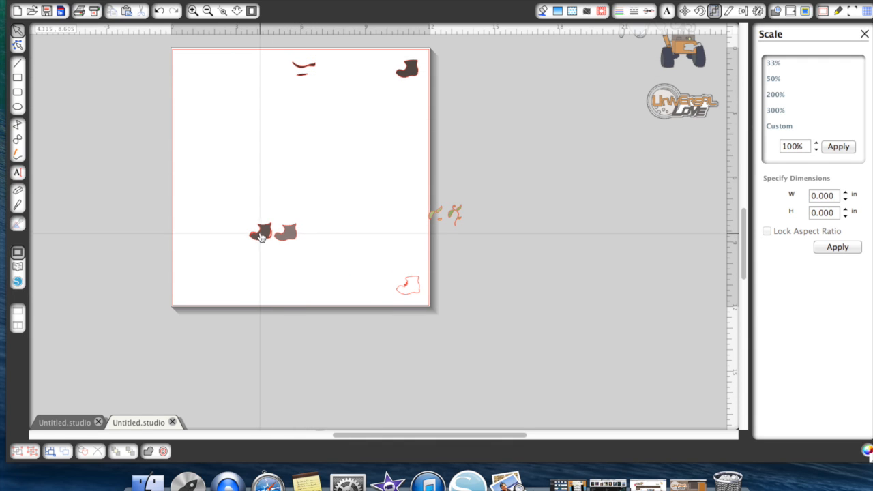
pyautogui.moveTo(261, 236); pyautogui.dragTo(191, 66)
pyautogui.moveTo(291, 234); pyautogui.dragTo(202, 288)
# - Ungroup the scaled plant group beside the mat, then place the vine with leaves and the three loose light leaves separately on the mat
pyautogui.moveTo(450, 214); pyautogui.dragTo(473, 200)
pyautogui.rightClick(476, 172)
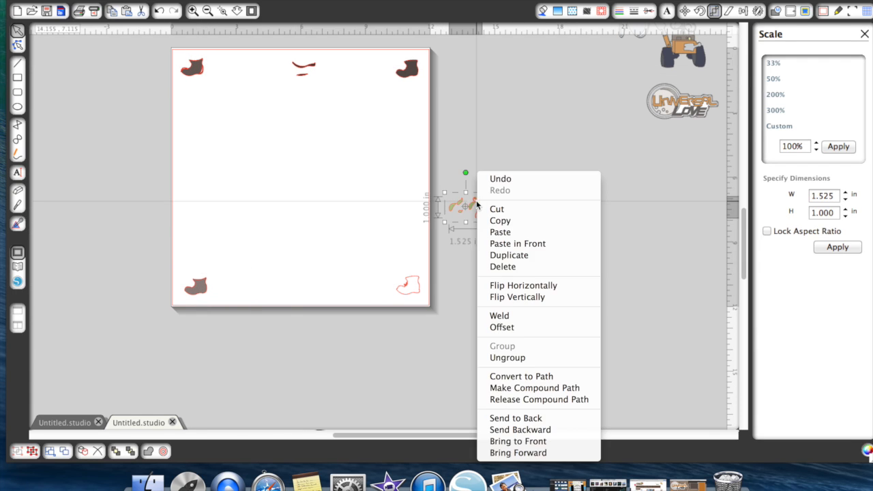
pyautogui.click(509, 357)
pyautogui.moveTo(484, 218); pyautogui.dragTo(250, 178)
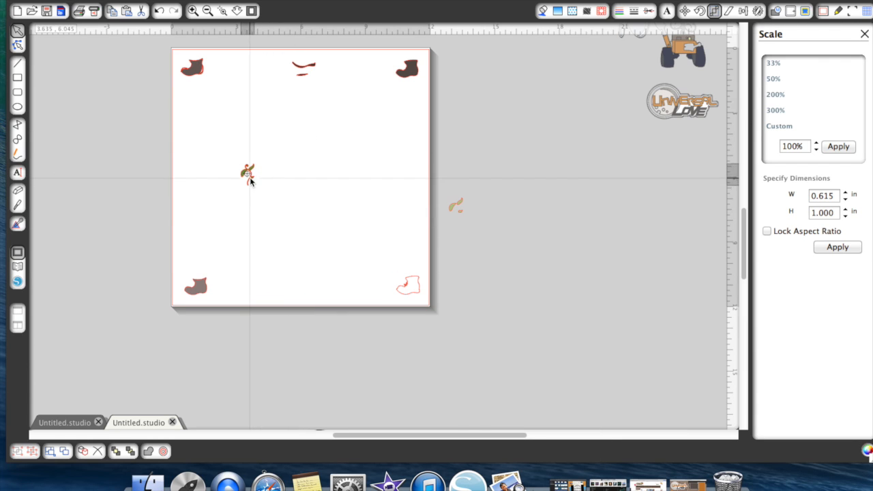
pyautogui.click(441, 202)
pyautogui.moveTo(435, 200); pyautogui.dragTo(368, 186)
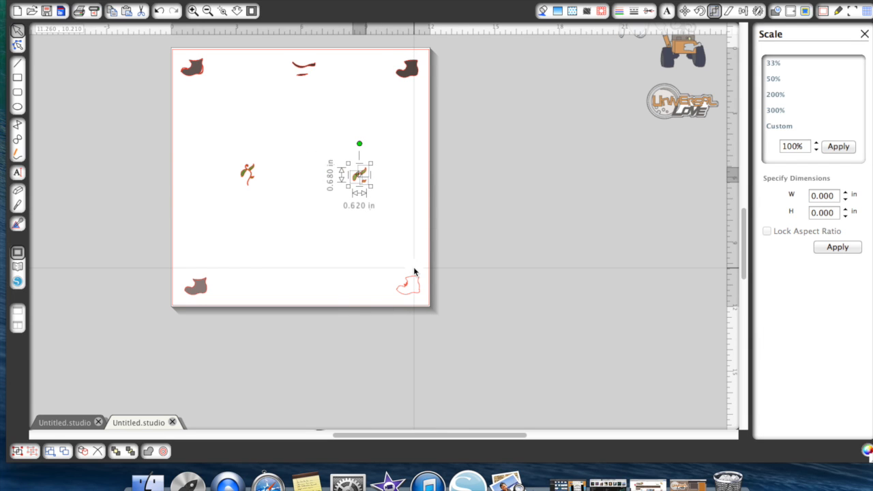
# - Move the white boot, the darkest boot and the upper left boot off the mat into the gray area beside it
pyautogui.click(192, 11)
pyautogui.scroll(2, 444, 204)
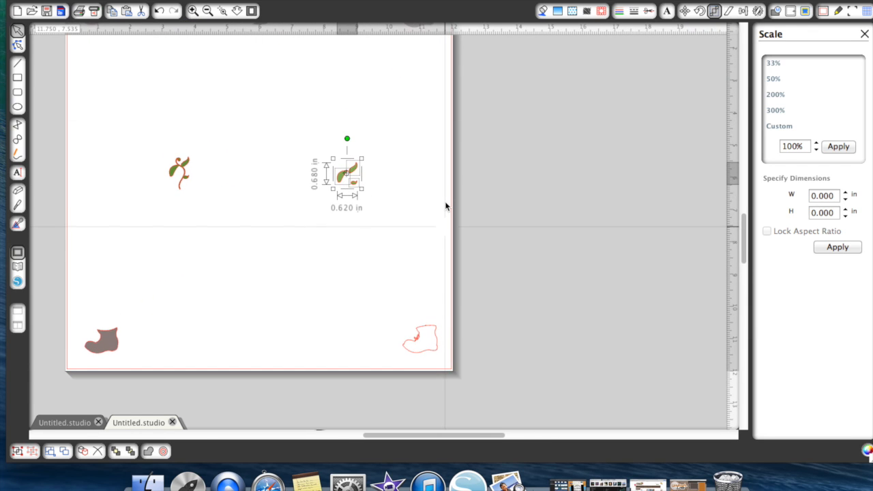
pyautogui.scroll(1, 445, 206)
pyautogui.moveTo(433, 382); pyautogui.dragTo(518, 217)
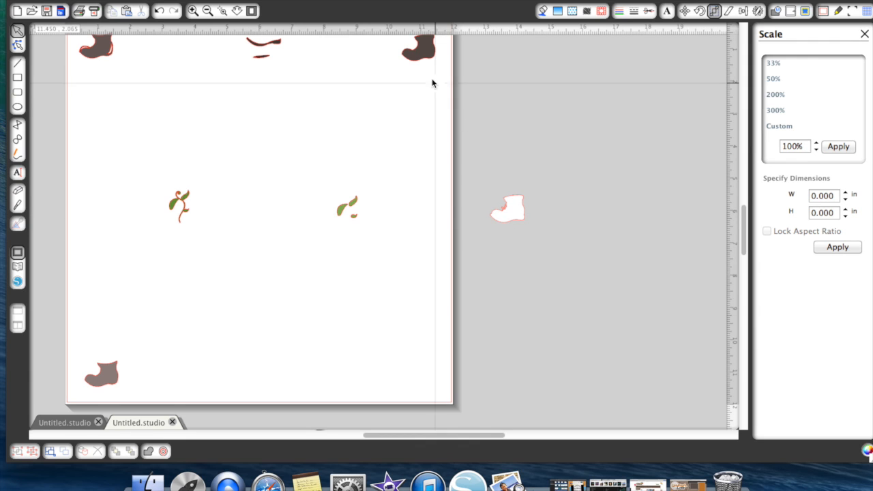
pyautogui.moveTo(419, 52); pyautogui.dragTo(510, 112)
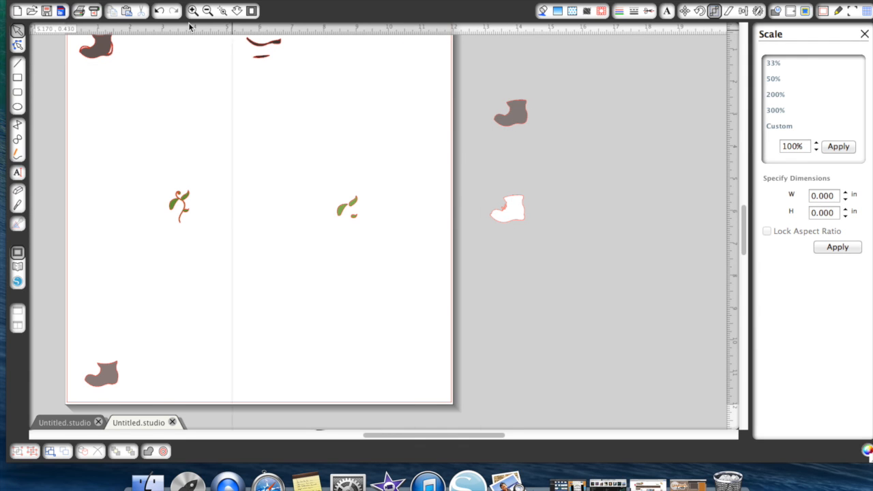
pyautogui.moveTo(109, 60); pyautogui.dragTo(602, 174)
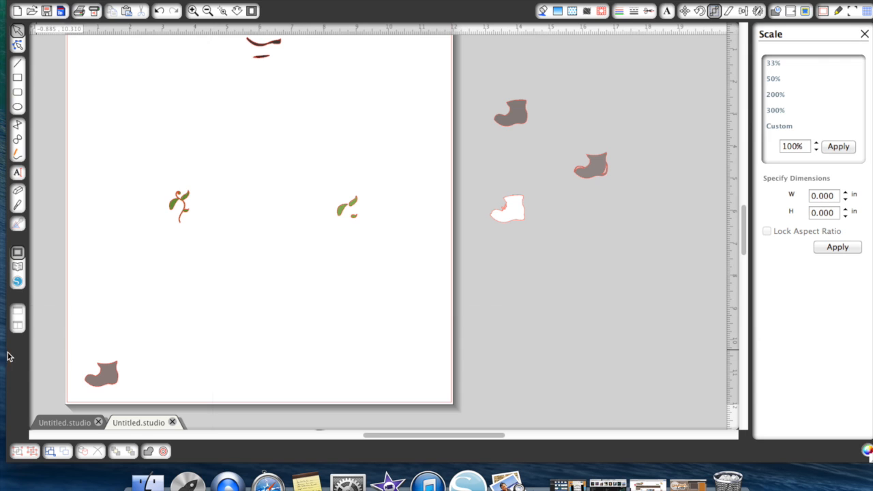
# - Place the white and darkest boots in the mat's lower middle and lay the remaining off-mat boot exactly over the lower left boot
pyautogui.moveTo(512, 212); pyautogui.dragTo(253, 308)
pyautogui.moveTo(510, 125); pyautogui.dragTo(321, 323)
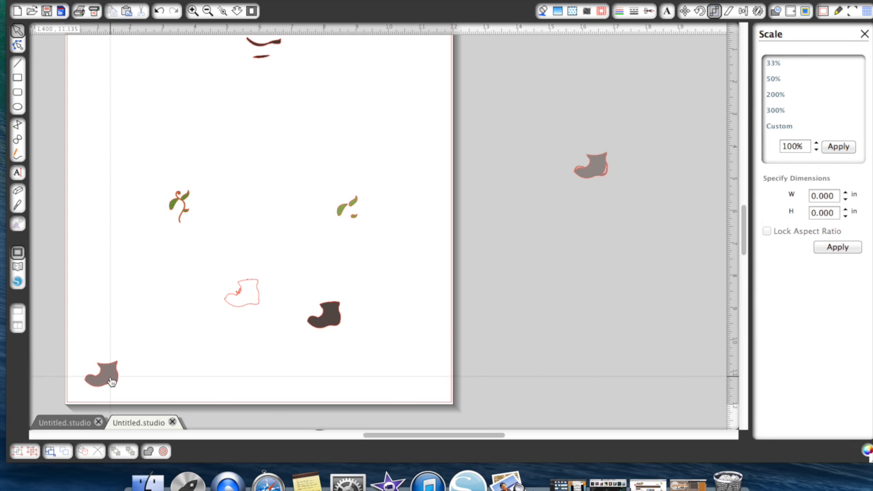
pyautogui.click(594, 183)
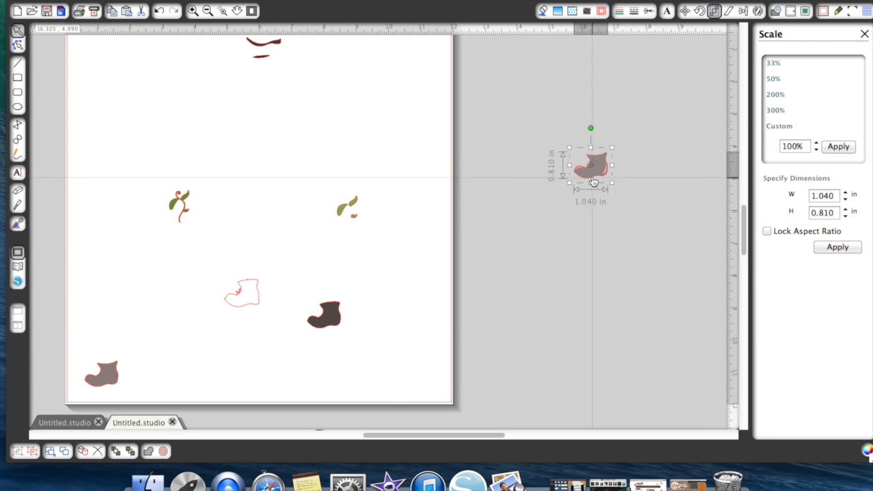
pyautogui.moveTo(591, 181); pyautogui.dragTo(104, 392)
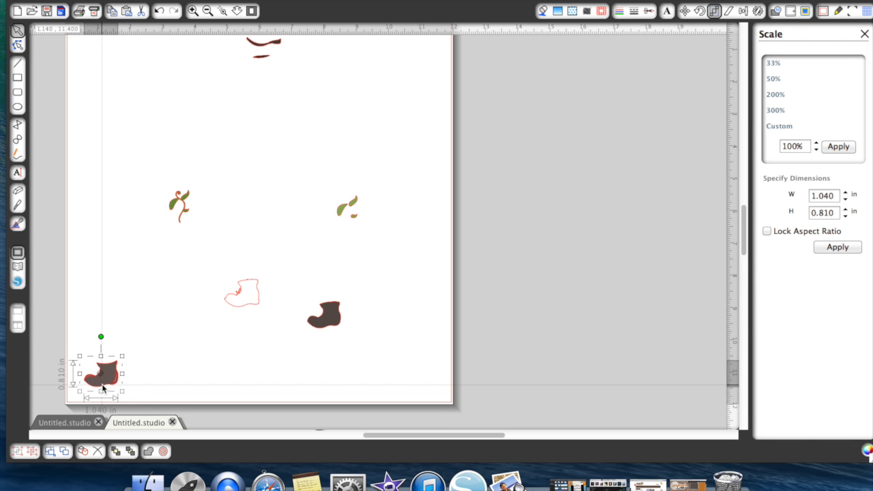
# - Group the two overlapping boot pieces in the mat's lower left corner
pyautogui.click(85, 354)
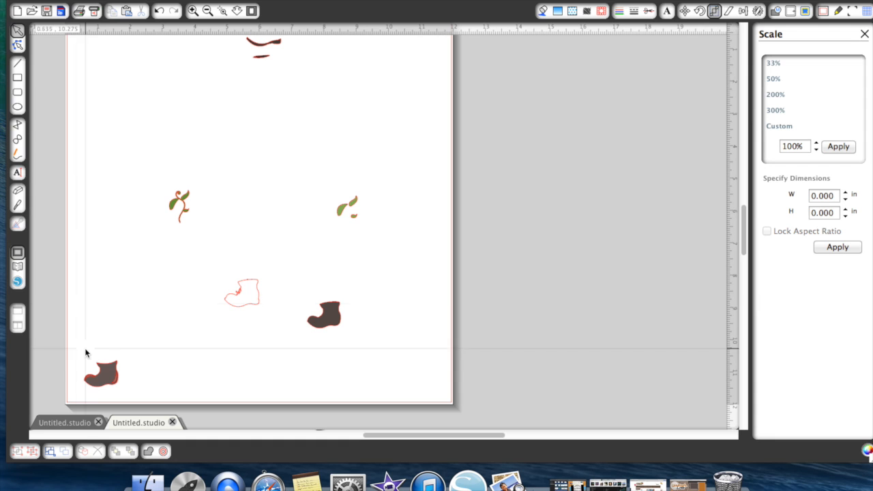
pyautogui.click(192, 13)
pyautogui.click(193, 13)
pyautogui.scroll(-4, 219, 295)
pyautogui.hscroll(-2, 218, 296)
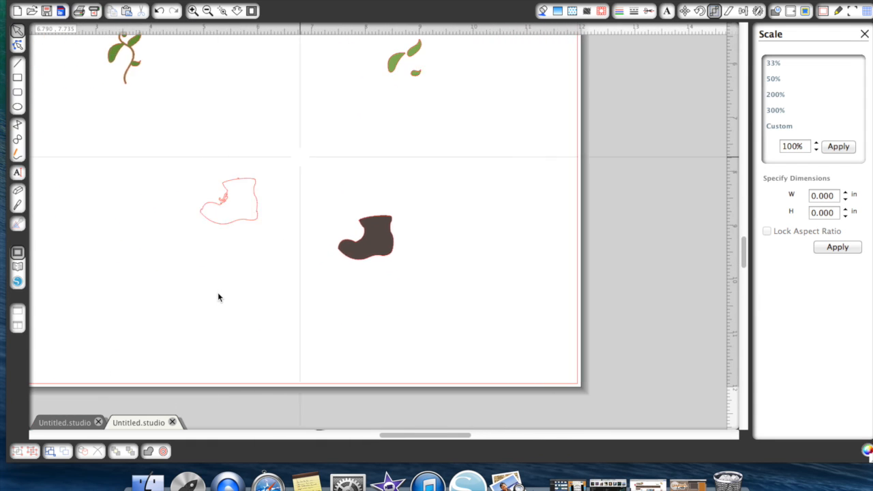
pyautogui.hscroll(-3, 218, 296)
pyautogui.click(162, 331)
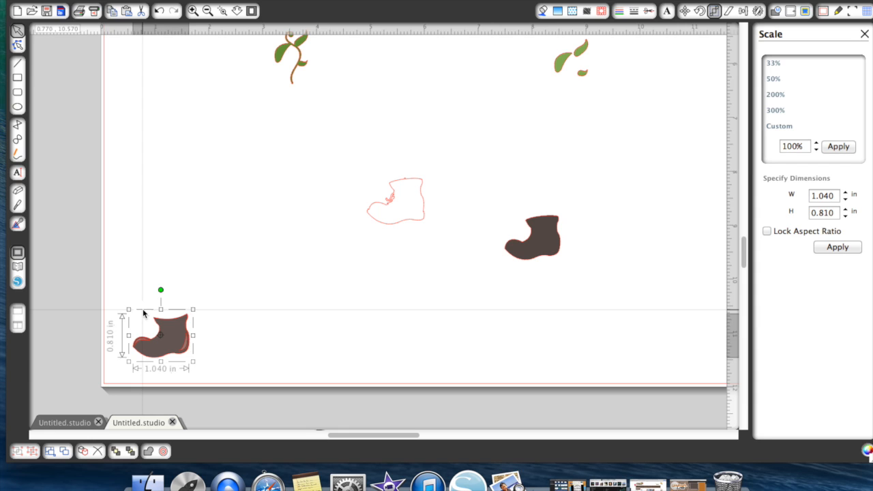
pyautogui.click(143, 312)
pyautogui.moveTo(141, 313); pyautogui.dragTo(209, 362)
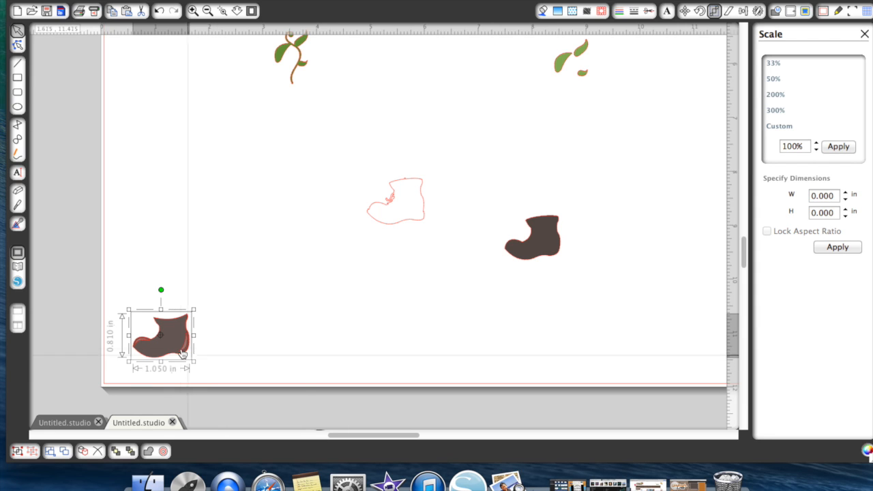
pyautogui.rightClick(181, 354)
pyautogui.click(196, 358)
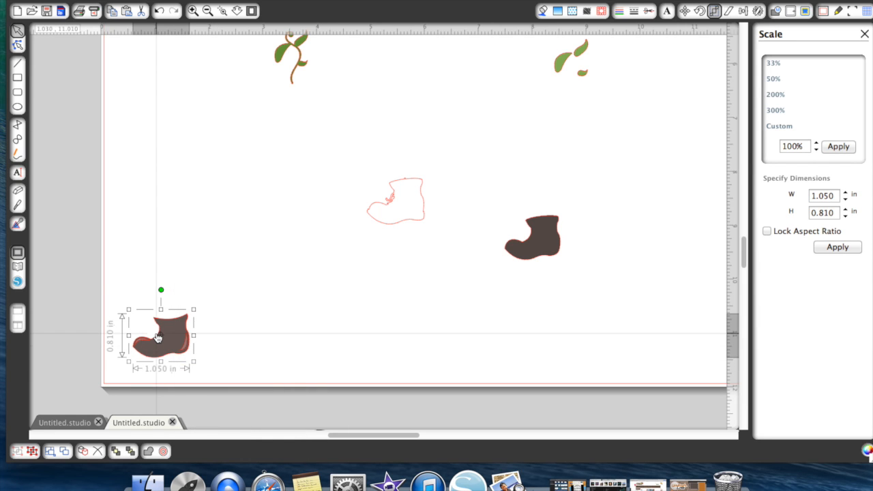
# - Move the grouped boot toward the mat's lower middle and align the darkest boot over the white boot
pyautogui.moveTo(212, 336); pyautogui.dragTo(507, 285)
pyautogui.moveTo(522, 251); pyautogui.dragTo(386, 213)
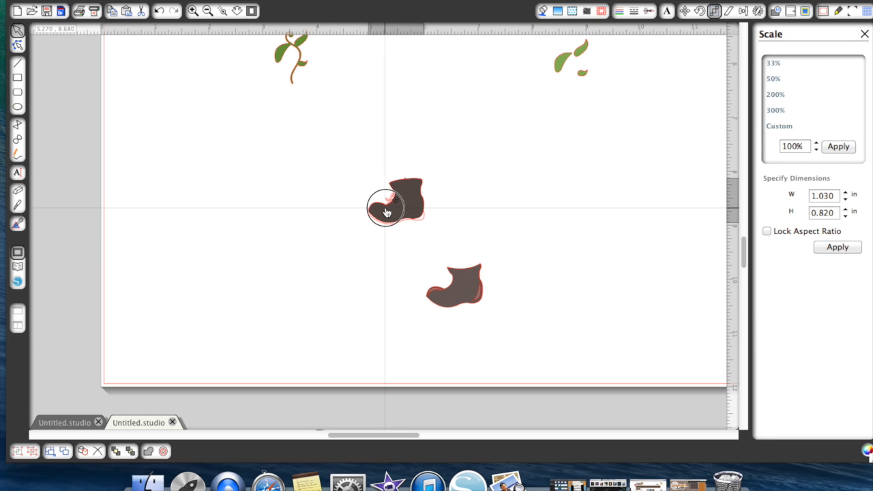
pyautogui.moveTo(386, 213); pyautogui.dragTo(386, 212)
pyautogui.click(384, 227)
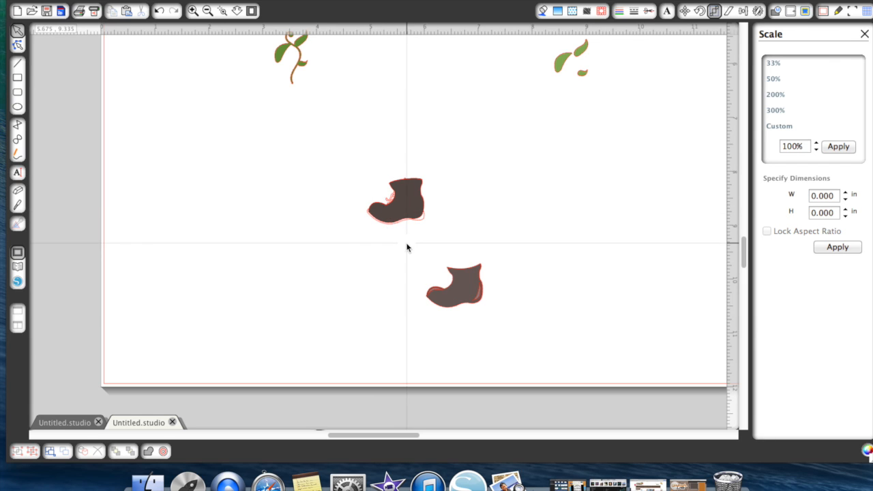
# - Group the darkest boot with the white boot underneath it
pyautogui.moveTo(339, 168); pyautogui.dragTo(429, 225)
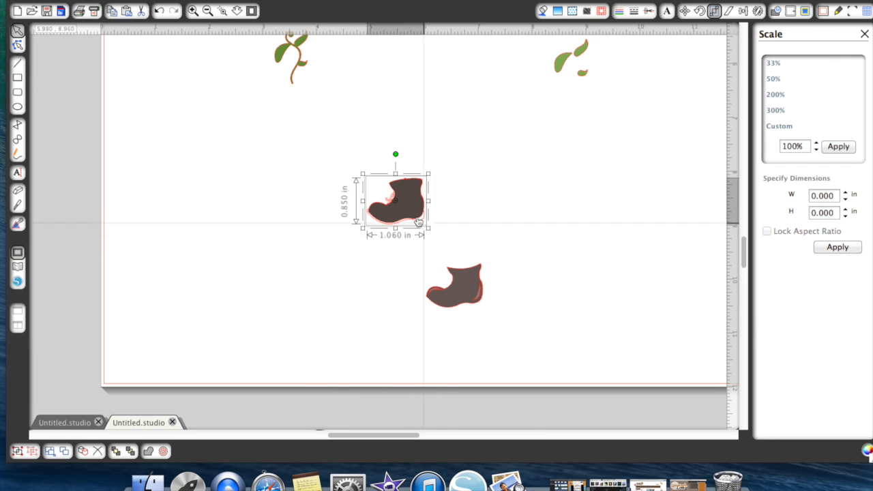
pyautogui.rightClick(407, 214)
pyautogui.click(435, 359)
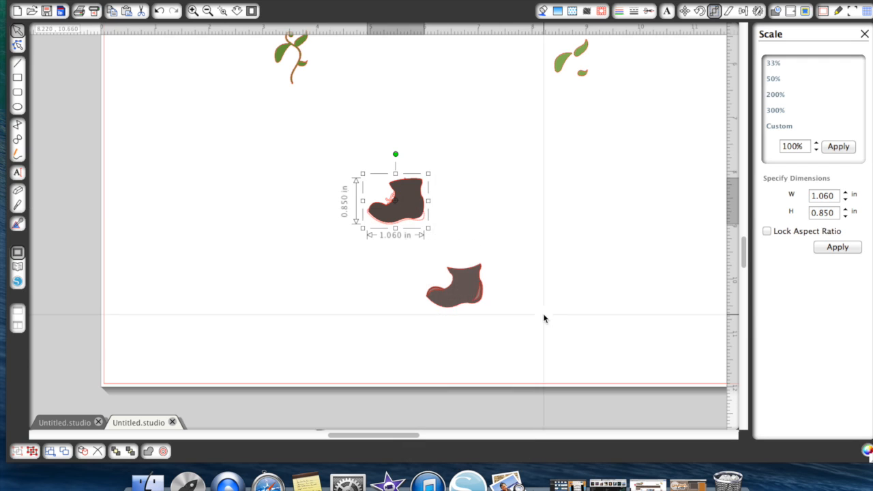
pyautogui.click(544, 316)
# - Bring the lighter grouped boot to the front and align it over the darkest boot, leaving the dark rim exposed
pyautogui.moveTo(477, 292); pyautogui.dragTo(435, 242)
pyautogui.rightClick(435, 242)
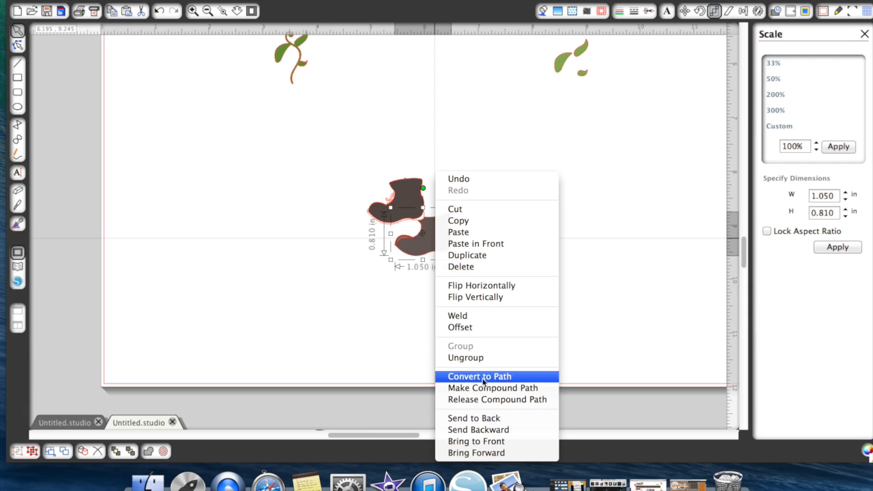
pyautogui.click(483, 441)
pyautogui.moveTo(437, 243); pyautogui.dragTo(405, 211)
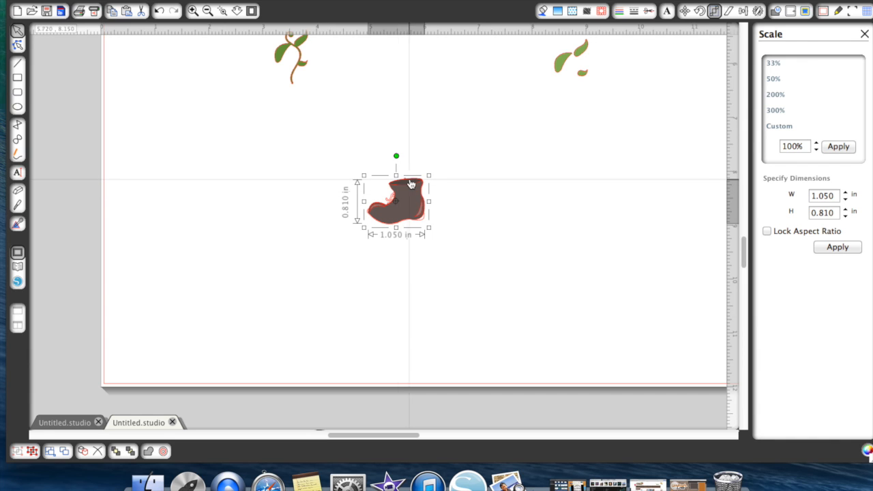
pyautogui.click(442, 245)
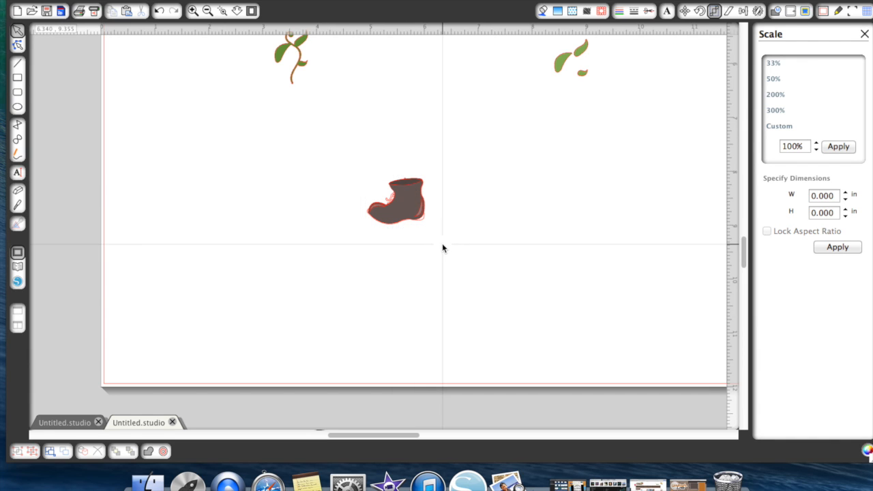
# - Move the two sole pieces down beside the boot, then bring the curved one to the front and fit it along the boot's bottom
pyautogui.scroll(3, 441, 248)
pyautogui.scroll(5, 442, 247)
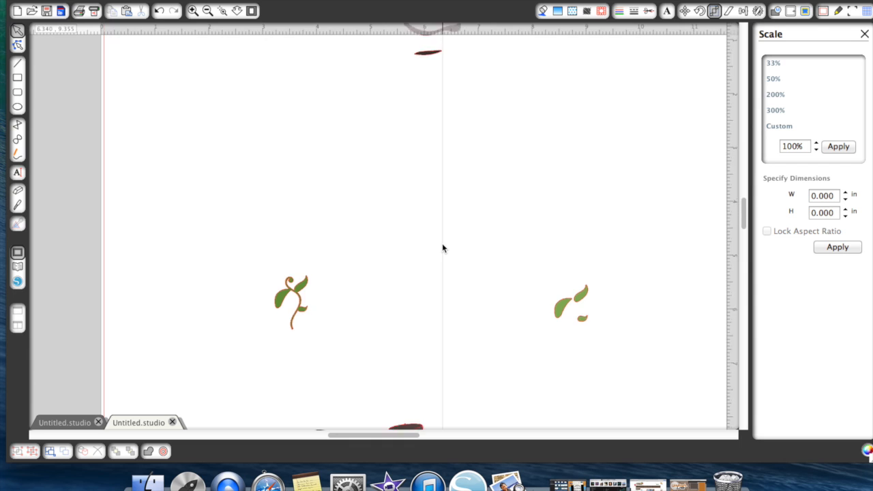
pyautogui.moveTo(452, 74)
pyautogui.mouseDown()
pyautogui.moveTo(478, 450)
pyautogui.moveTo(532, 387)
pyautogui.moveTo(524, 331)
pyautogui.mouseUp()
pyautogui.click(604, 317)
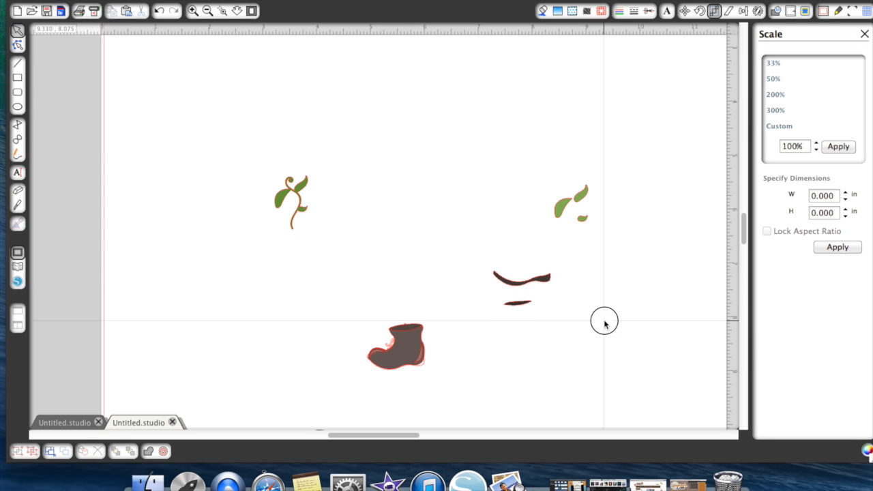
pyautogui.moveTo(546, 279)
pyautogui.mouseDown()
pyautogui.moveTo(432, 351)
pyautogui.moveTo(420, 375)
pyautogui.mouseUp()
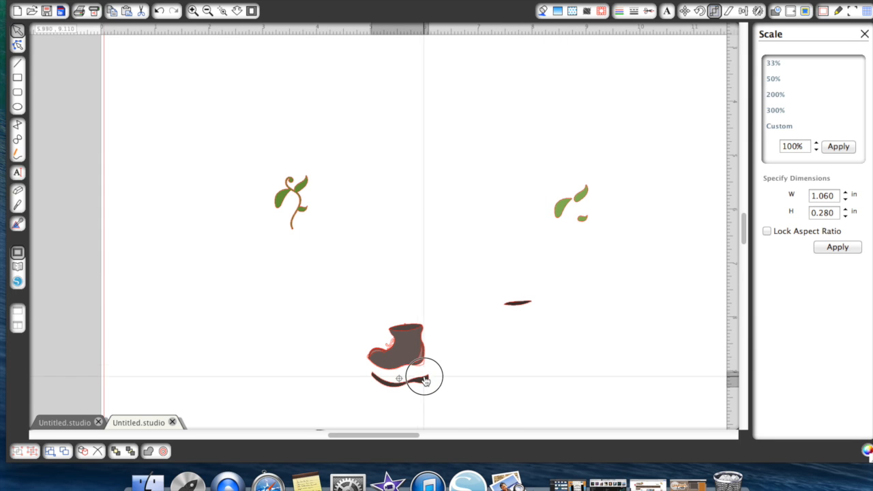
pyautogui.rightClick(426, 375)
pyautogui.click(456, 441)
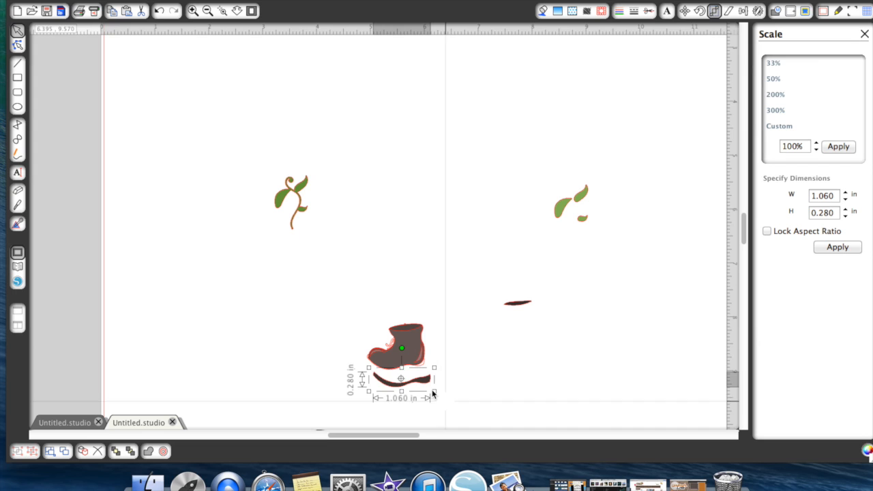
pyautogui.moveTo(421, 385); pyautogui.dragTo(412, 368)
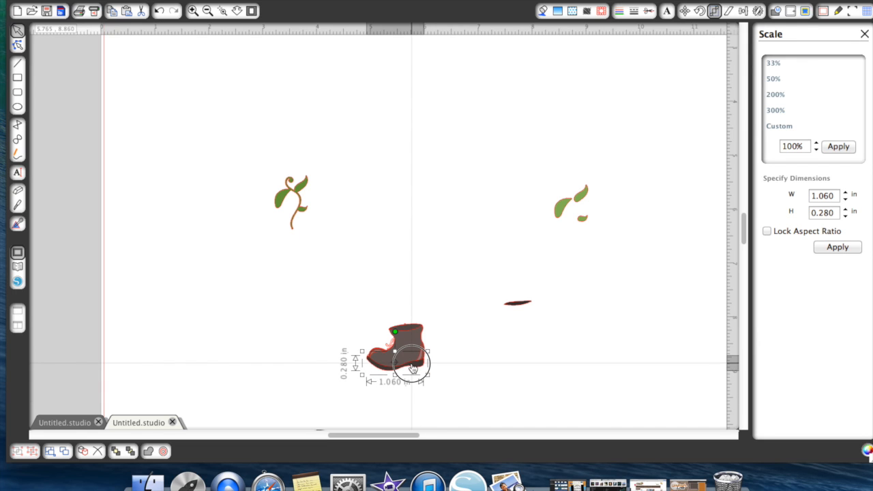
# - Bring the small thin dark piece to the front and fit it into the boot's top opening
pyautogui.moveTo(519, 305); pyautogui.dragTo(450, 318)
pyautogui.rightClick(450, 317)
pyautogui.click(477, 440)
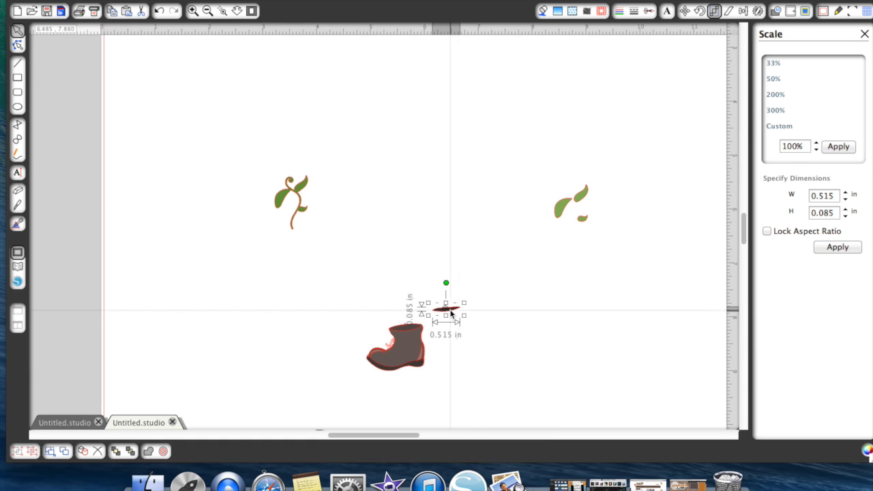
pyautogui.moveTo(450, 314)
pyautogui.mouseDown()
pyautogui.moveTo(425, 312)
pyautogui.moveTo(417, 330)
pyautogui.mouseUp()
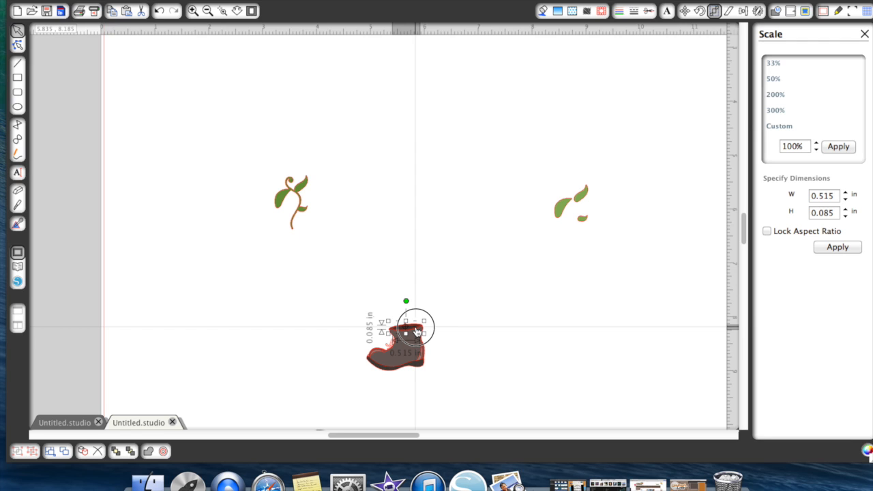
pyautogui.click(472, 329)
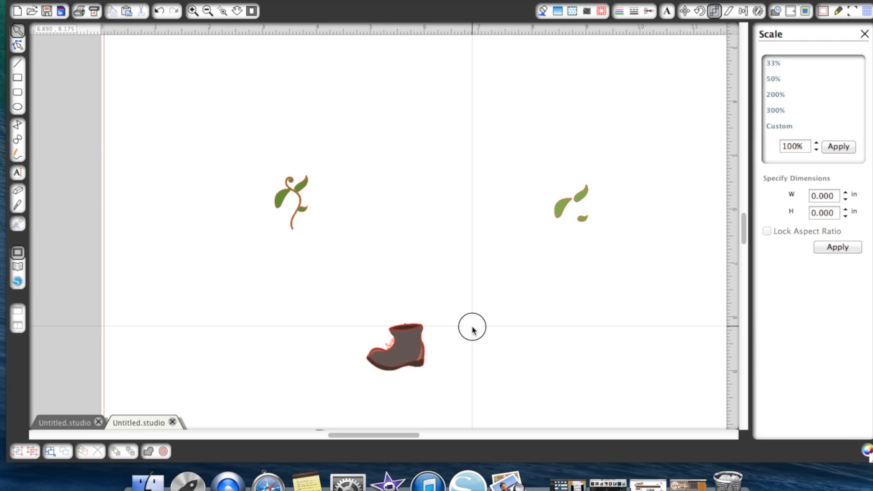
# - Place the vine in the boot's opening and lay the three light leaves over its matching leaves
pyautogui.moveTo(299, 213)
pyautogui.mouseDown()
pyautogui.moveTo(368, 238)
pyautogui.moveTo(405, 284)
pyautogui.moveTo(409, 319)
pyautogui.mouseUp()
pyautogui.click(448, 290)
pyautogui.moveTo(565, 209); pyautogui.dragTo(394, 312)
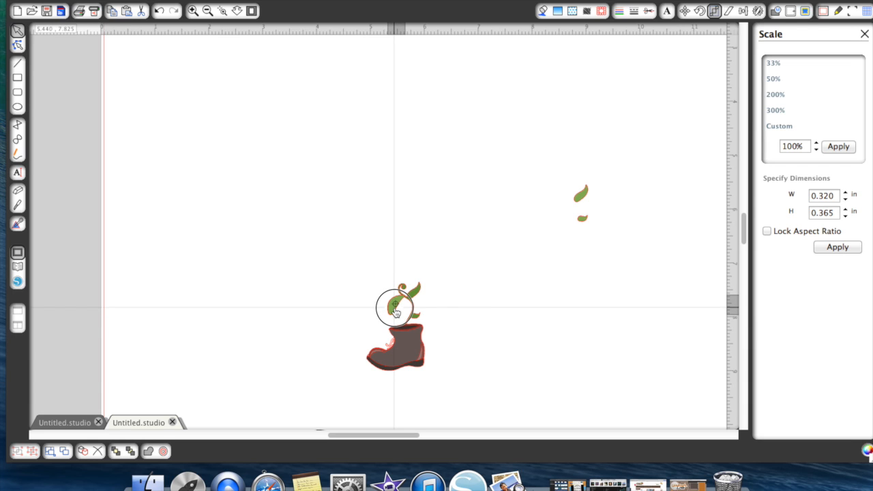
pyautogui.click(539, 210)
pyautogui.moveTo(580, 195); pyautogui.dragTo(419, 293)
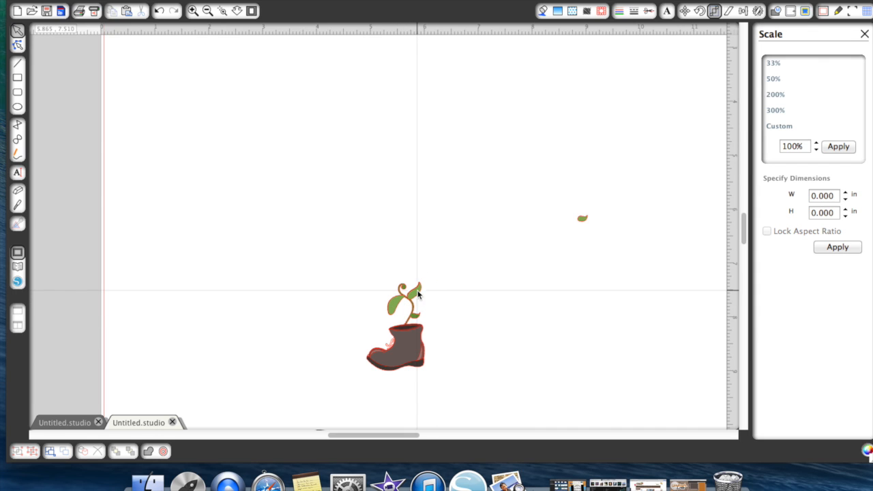
pyautogui.moveTo(581, 221); pyautogui.dragTo(416, 317)
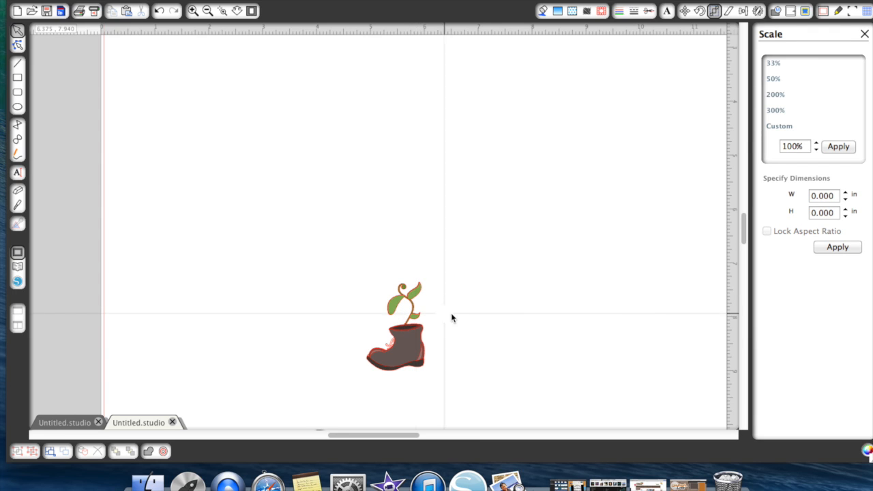
# - Set the line color of all boot and plant pieces to black and group them together
pyautogui.moveTo(347, 255); pyautogui.dragTo(460, 387)
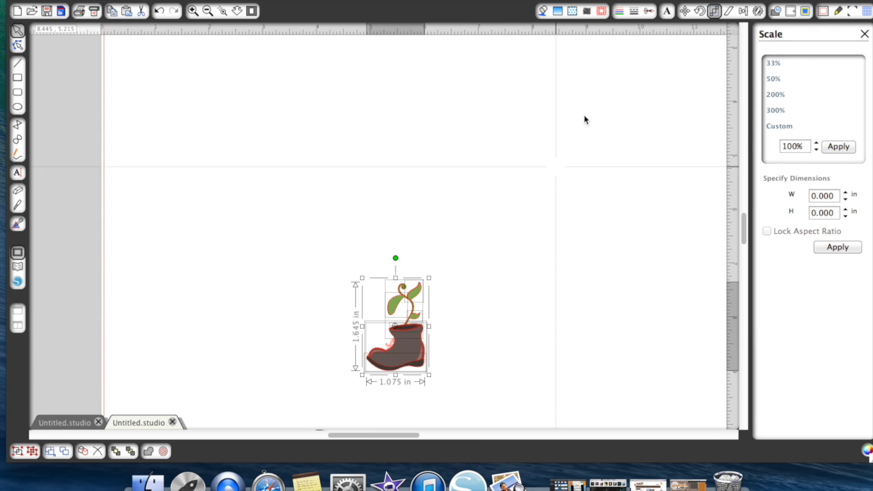
pyautogui.click(622, 12)
pyautogui.click(771, 83)
pyautogui.rightClick(392, 323)
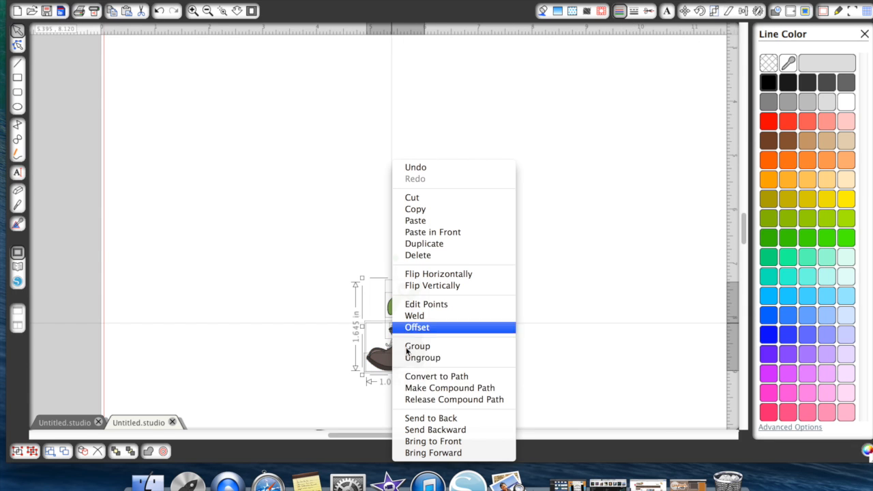
pyautogui.click(412, 345)
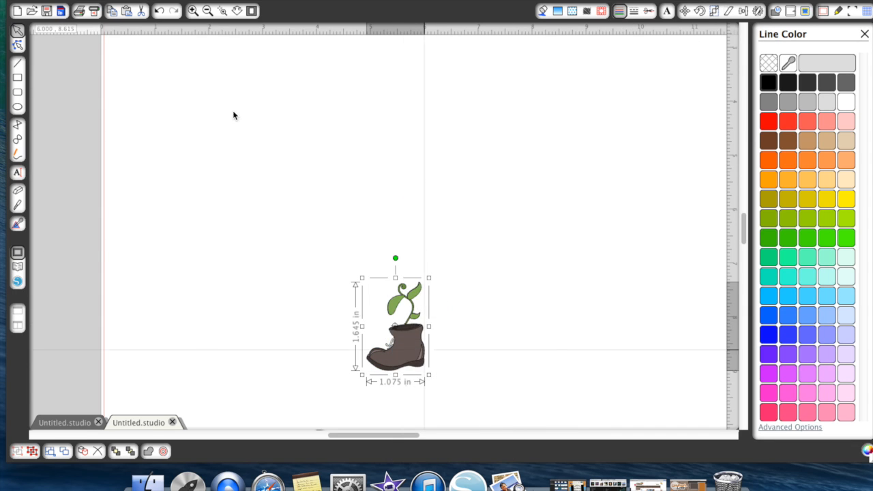
# - Move the grouped plant-in-boot off the page beside the robots and the title, and check each piece by selecting it
pyautogui.click(207, 10)
pyautogui.click(207, 10)
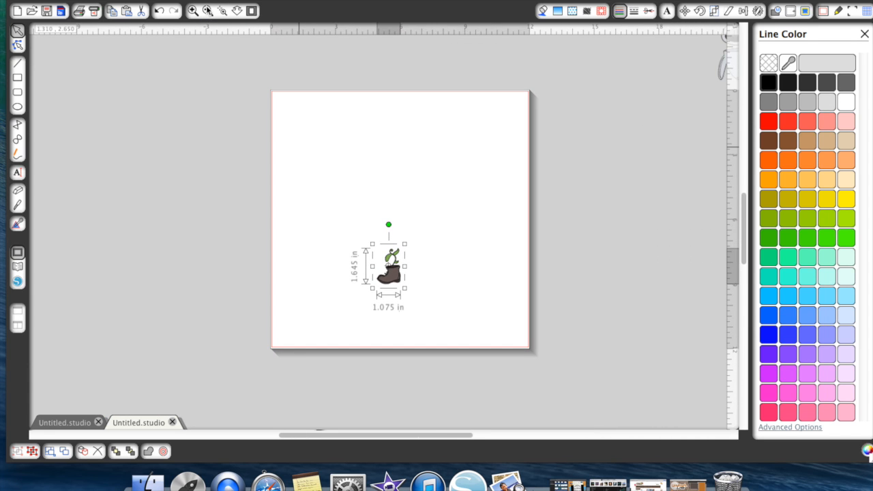
pyautogui.moveTo(404, 286); pyautogui.dragTo(707, 166)
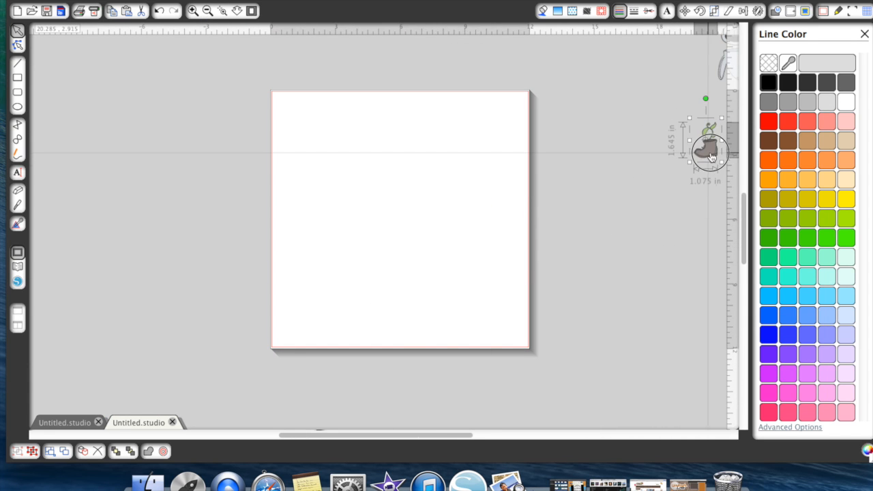
pyautogui.hscroll(5, 711, 156)
pyautogui.hscroll(4, 710, 154)
pyautogui.scroll(3, 709, 154)
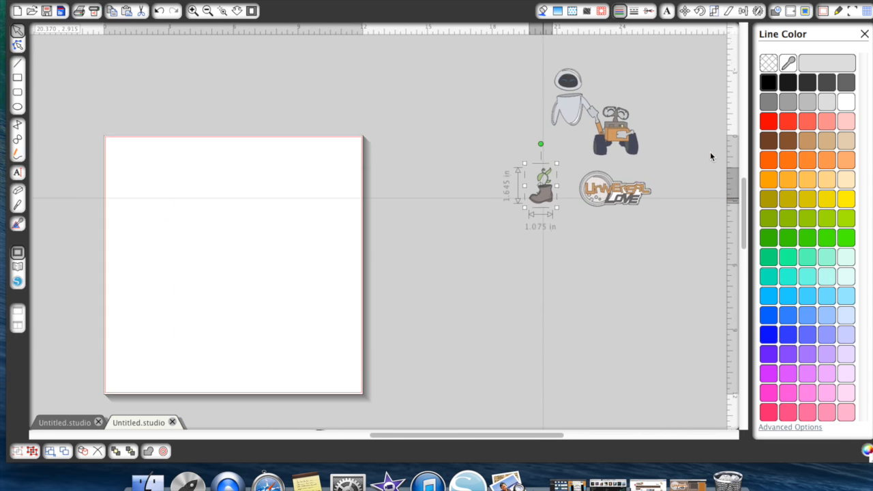
pyautogui.click(597, 151)
pyautogui.click(565, 127)
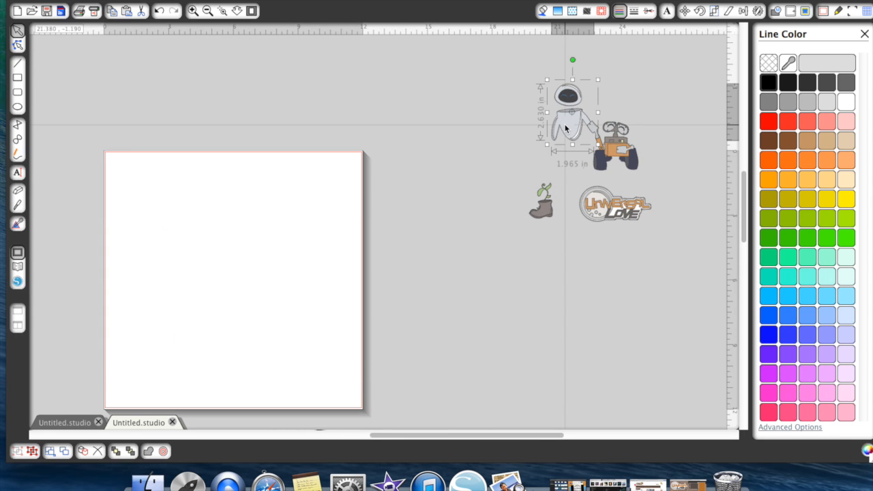
pyautogui.click(617, 216)
pyautogui.click(542, 217)
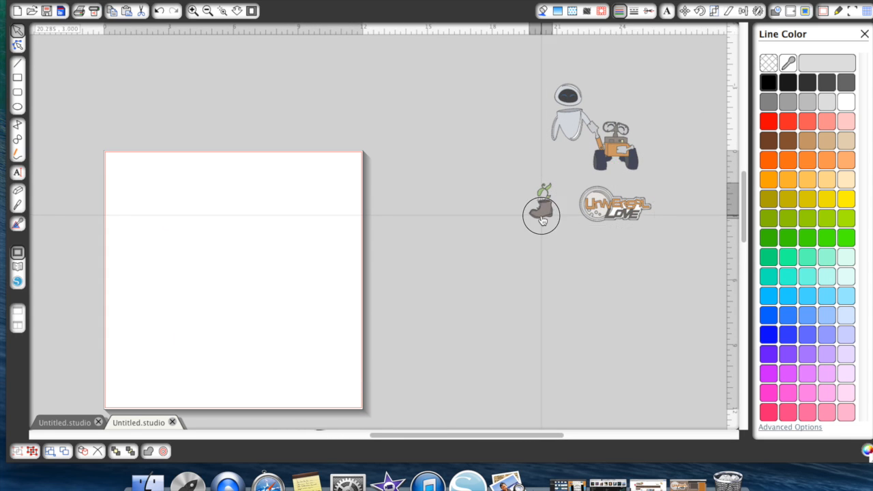
# - View the assembled card in the other open document and open the design library
pyautogui.click(65, 422)
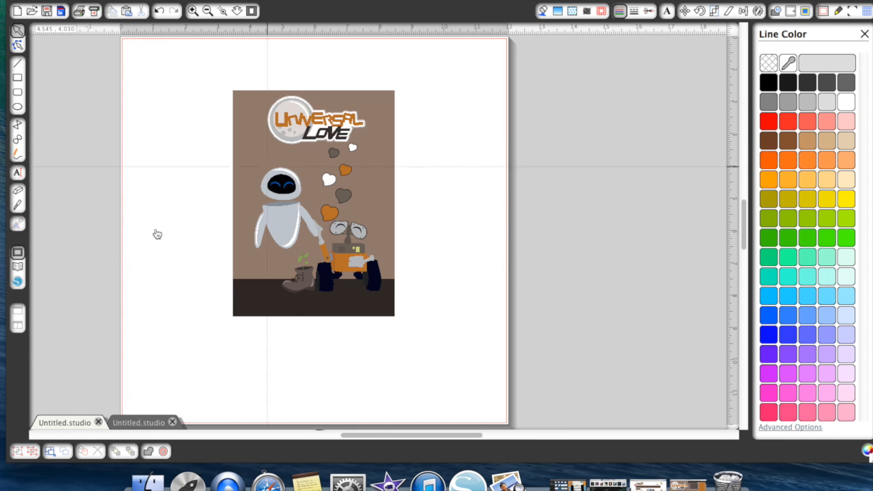
pyautogui.click(19, 272)
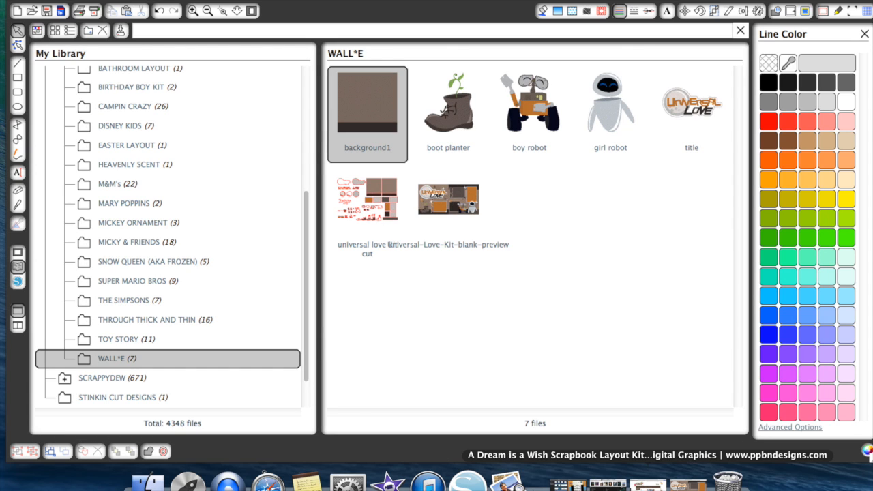
# - Switch to the web browser, browse PPbN Designs' scrapbook page kits and view the Be Mine 2 Page Scrapbook Page Kit
pyautogui.click(648, 484)
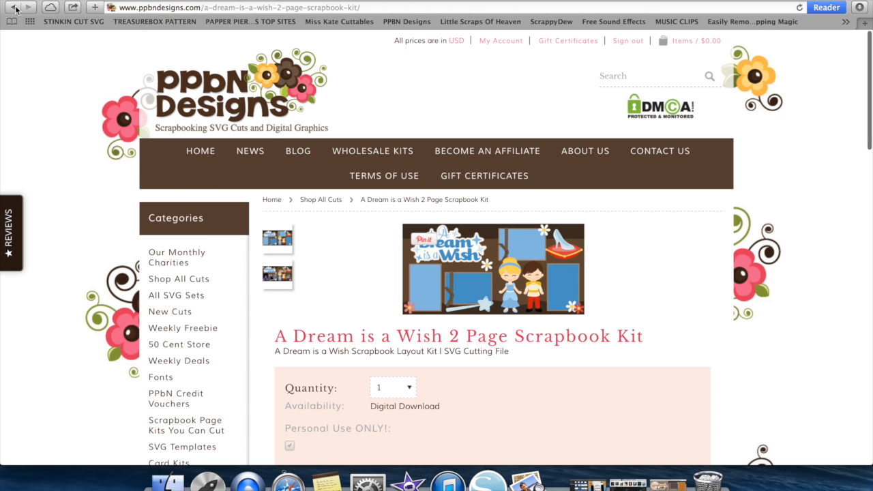
pyautogui.click(14, 7)
pyautogui.scroll(-10, 512, 285)
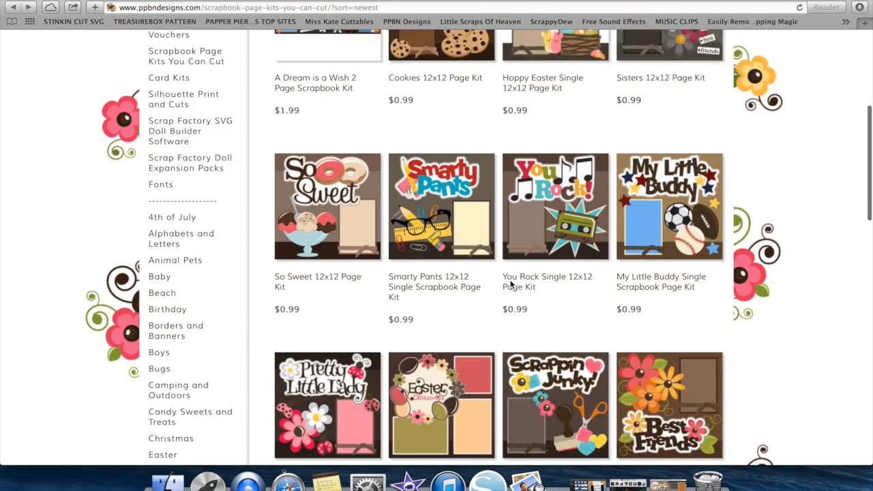
pyautogui.scroll(-1, 510, 285)
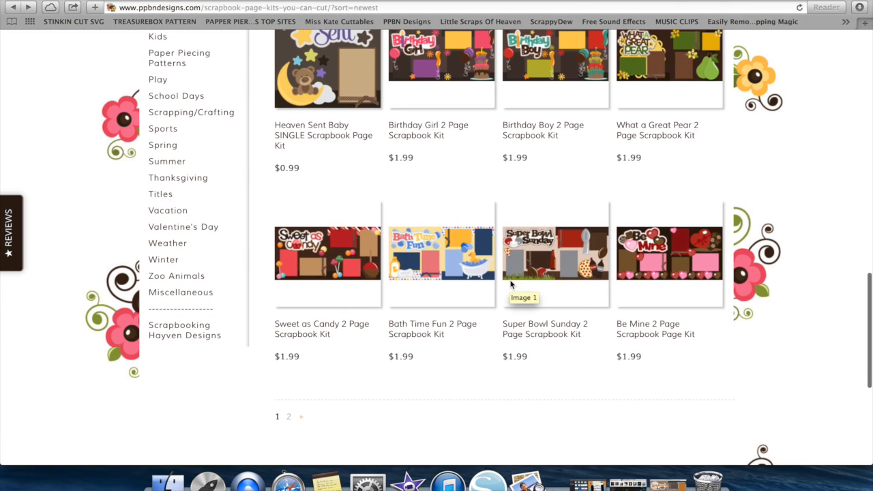
pyautogui.click(684, 265)
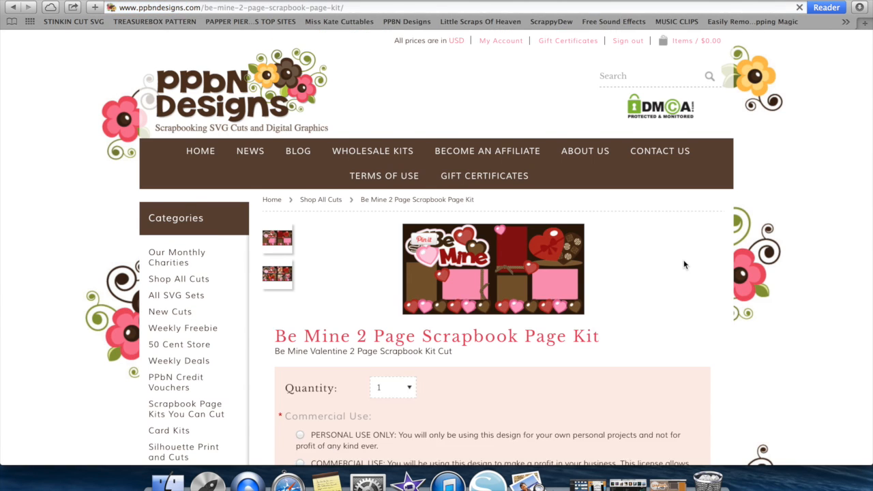
pyautogui.scroll(-3, 685, 264)
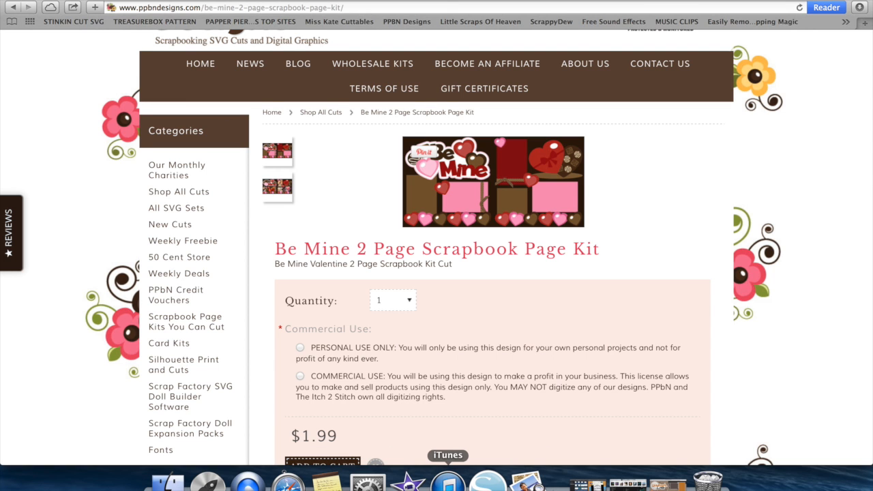
pyautogui.click(448, 484)
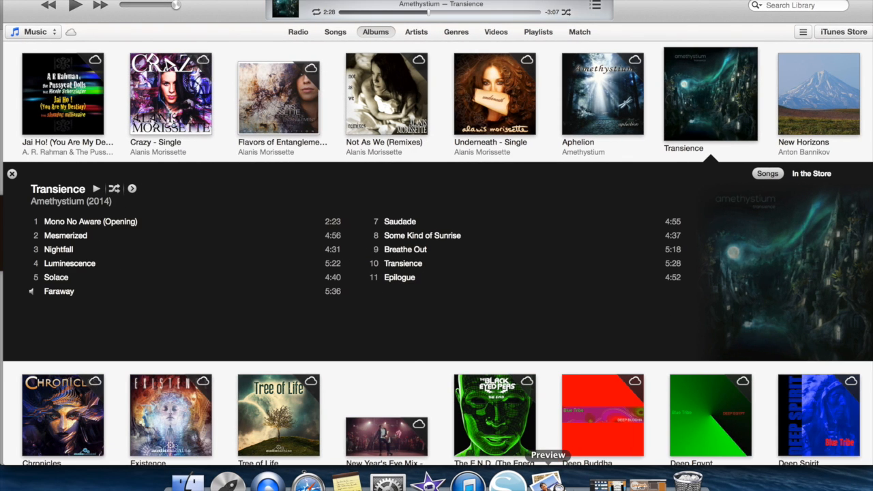
# - Return to Silhouette Studio and search the library for "hearts" to find the love is in the air scrapbook kit
pyautogui.click(507, 484)
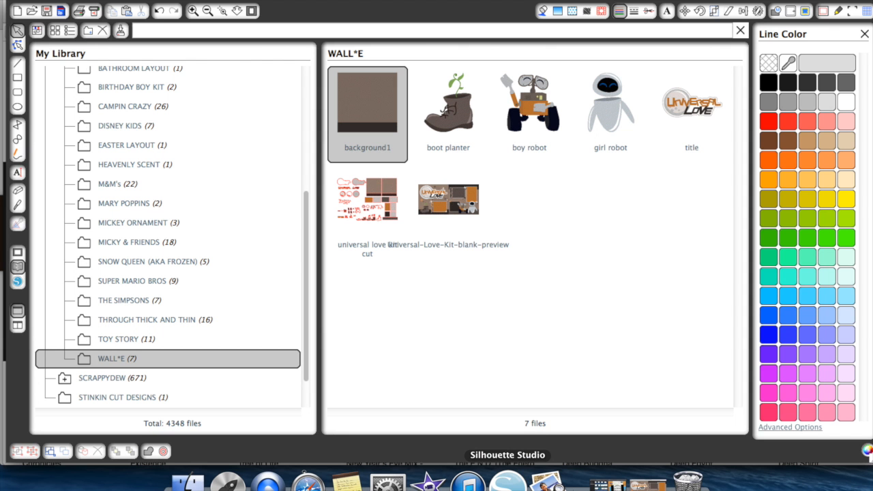
pyautogui.scroll(10, 123, 339)
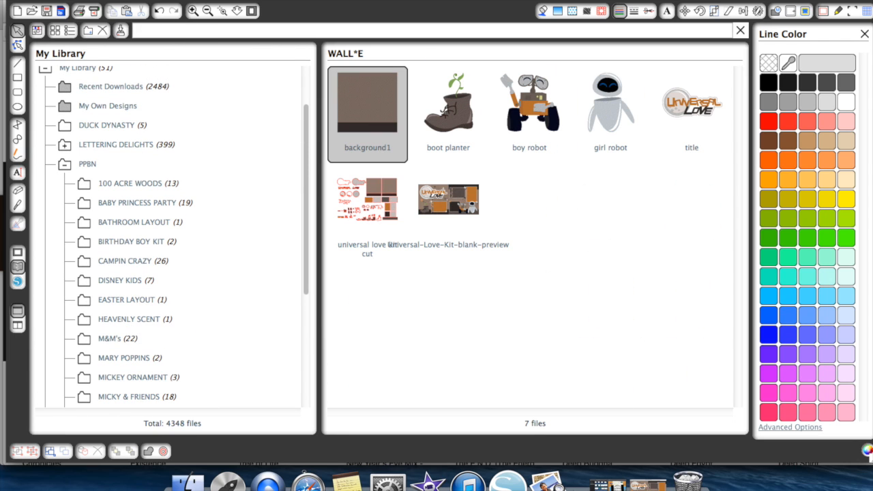
pyautogui.write('hearts')
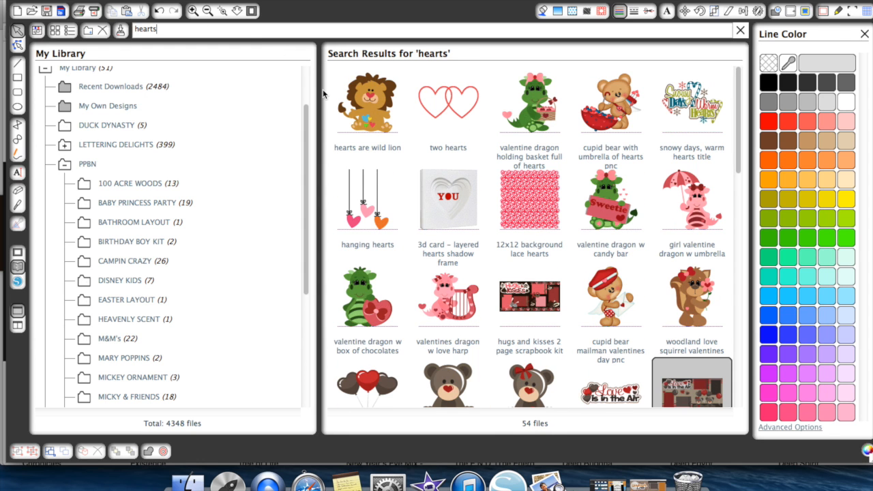
pyautogui.scroll(-8, 640, 246)
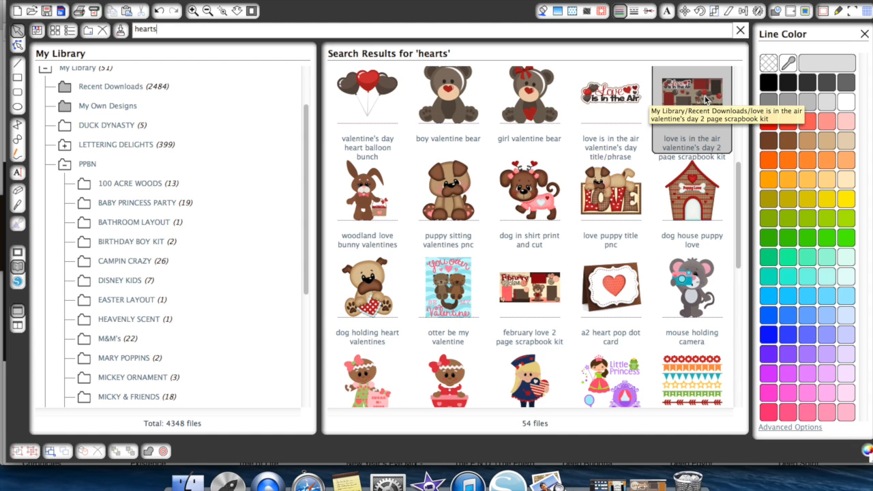
pyautogui.doubleClick(705, 101)
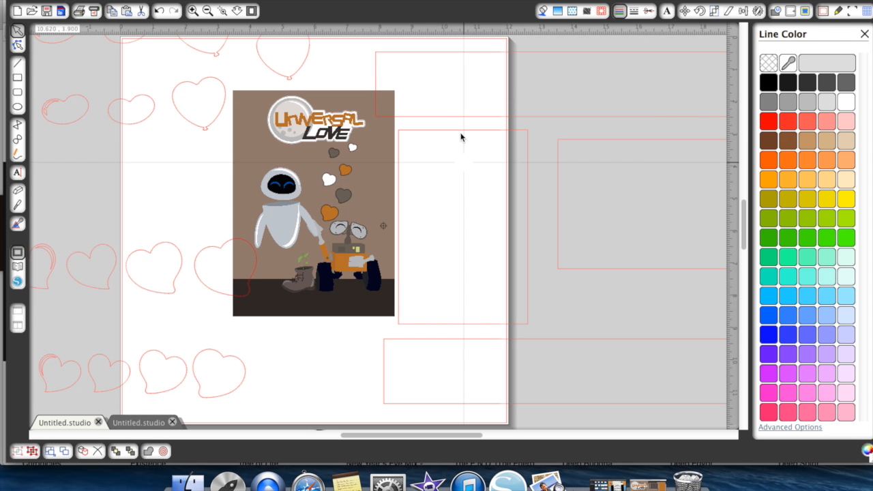
pyautogui.click(207, 13)
pyautogui.click(208, 13)
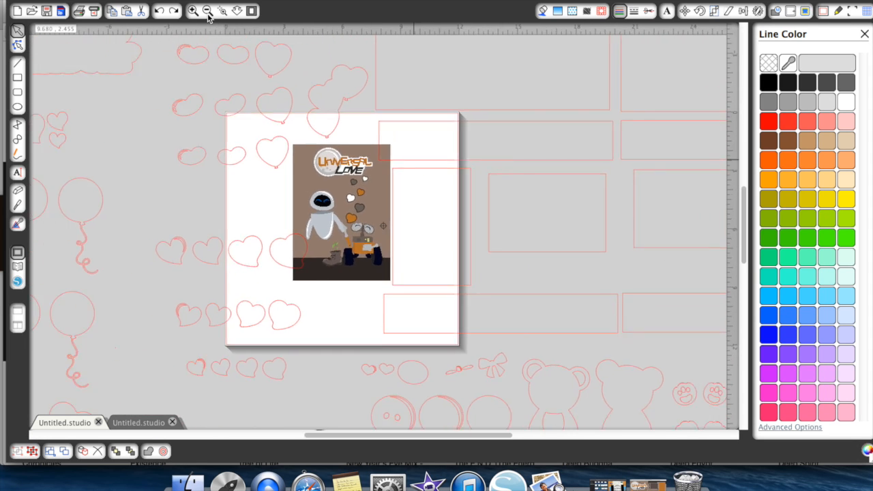
pyautogui.click(208, 13)
pyautogui.click(208, 13)
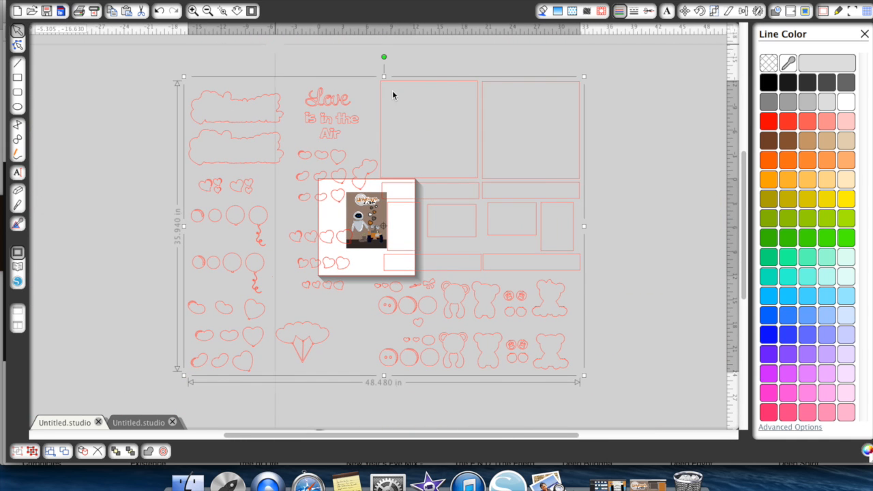
pyautogui.click(488, 173)
pyautogui.moveTo(471, 182); pyautogui.dragTo(468, 186)
# - Switch to the document with the assembled pieces and add the love is in the air valentine's day 2 page scrapbook kit
pyautogui.click(123, 421)
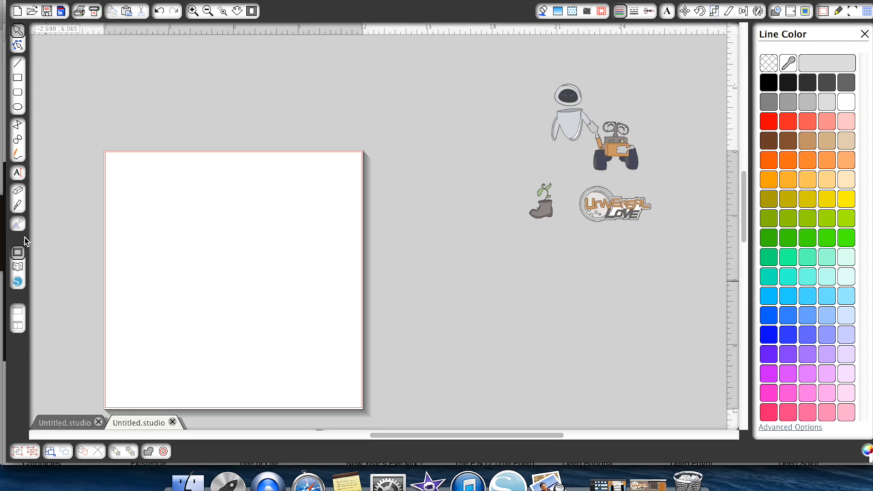
pyautogui.click(18, 265)
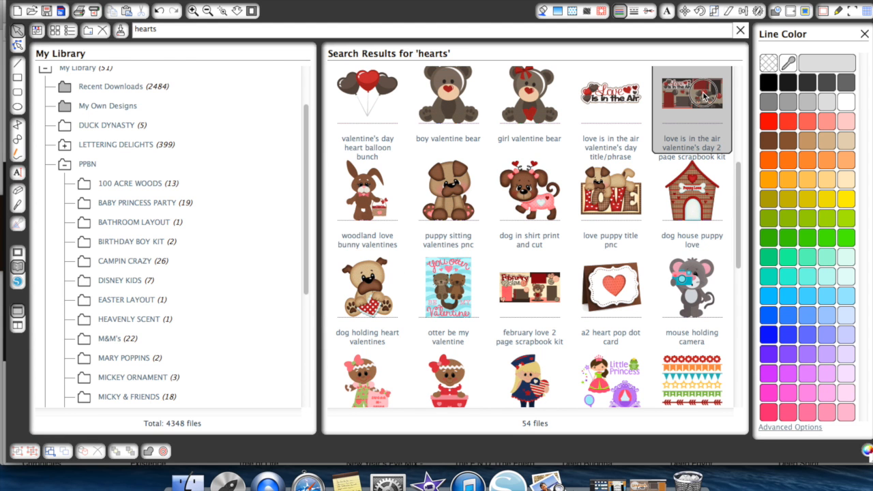
pyautogui.doubleClick(704, 95)
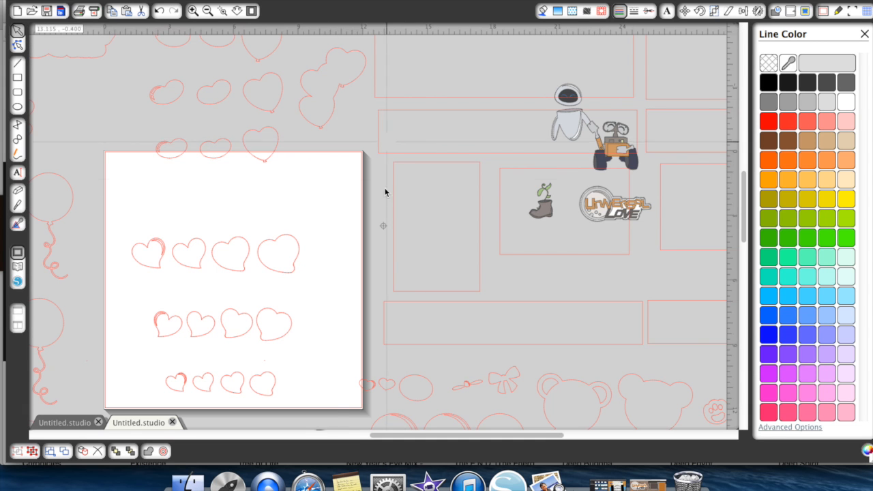
pyautogui.click(207, 11)
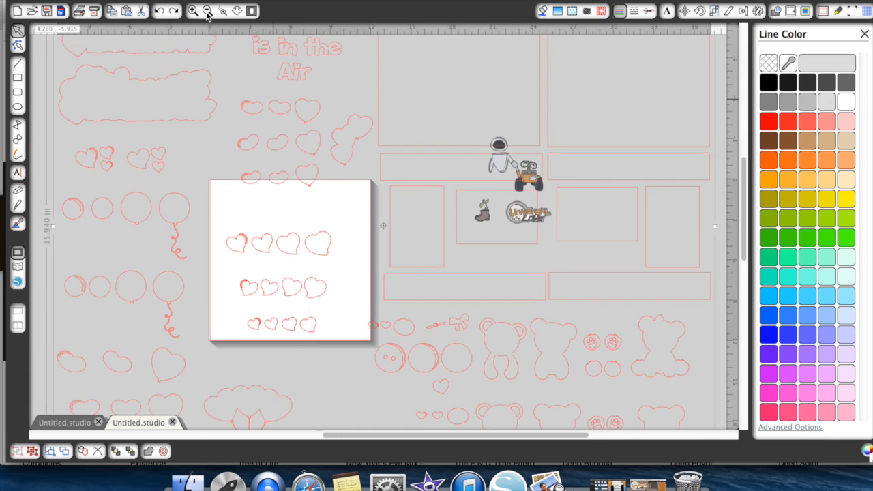
# - Move the kit to the left, clear of the robots, boot and title, and ungroup it
pyautogui.moveTo(367, 174); pyautogui.dragTo(215, 166)
pyautogui.hscroll(-5, 215, 165)
pyautogui.rightClick(215, 162)
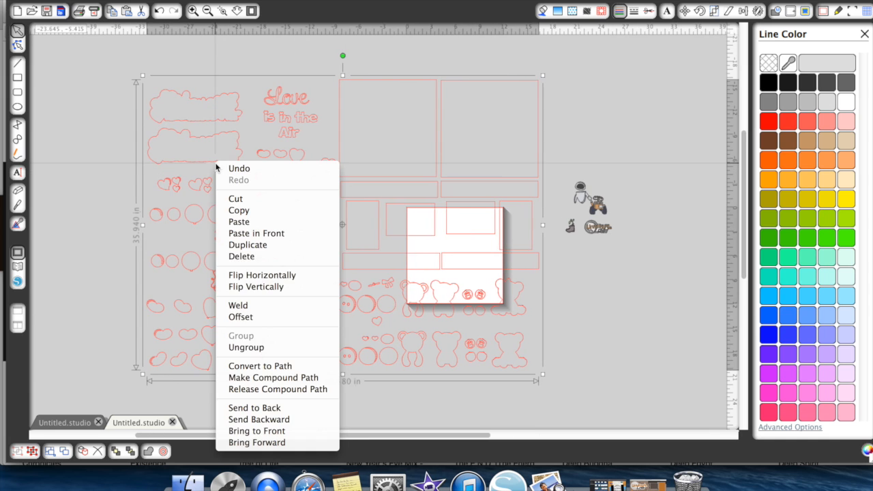
pyautogui.click(274, 347)
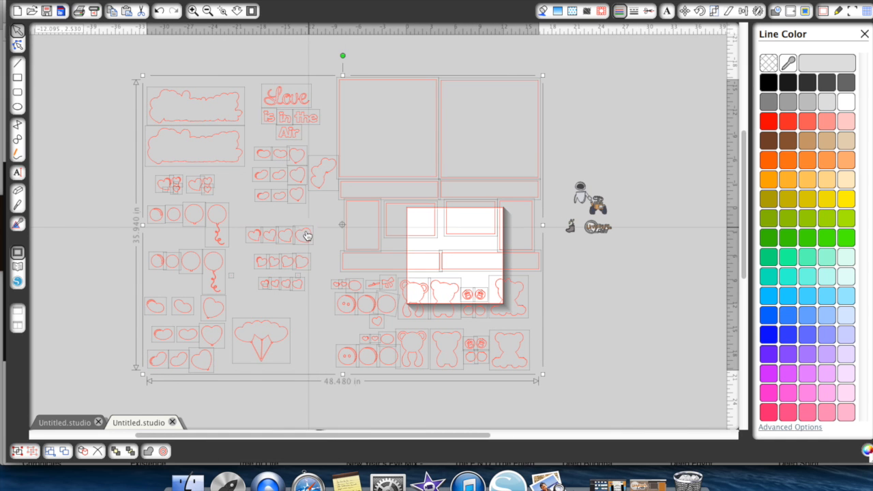
# - Pull one solid heart outline out above the robots and delete all the remaining kit pieces
pyautogui.moveTo(306, 234); pyautogui.dragTo(553, 152)
pyautogui.click(270, 244)
pyautogui.moveTo(109, 64); pyautogui.dragTo(425, 384)
pyautogui.press('Delete')
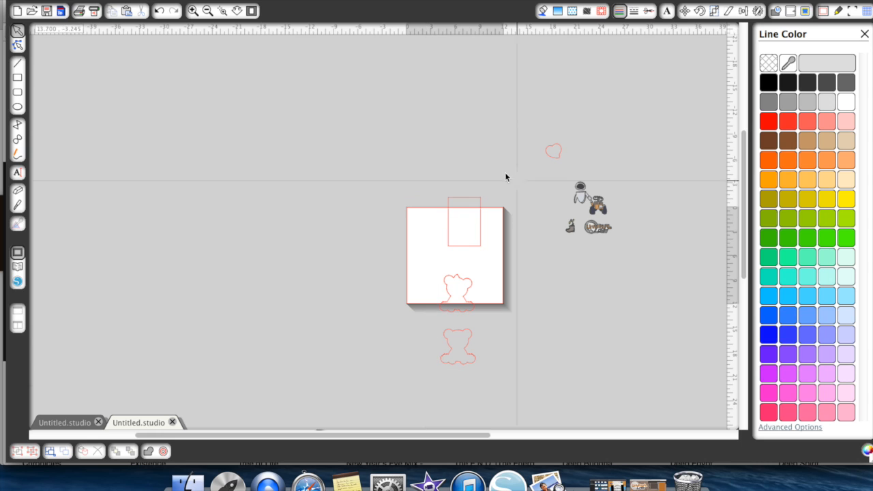
pyautogui.moveTo(443, 196); pyautogui.dragTo(489, 362)
pyautogui.press('Delete')
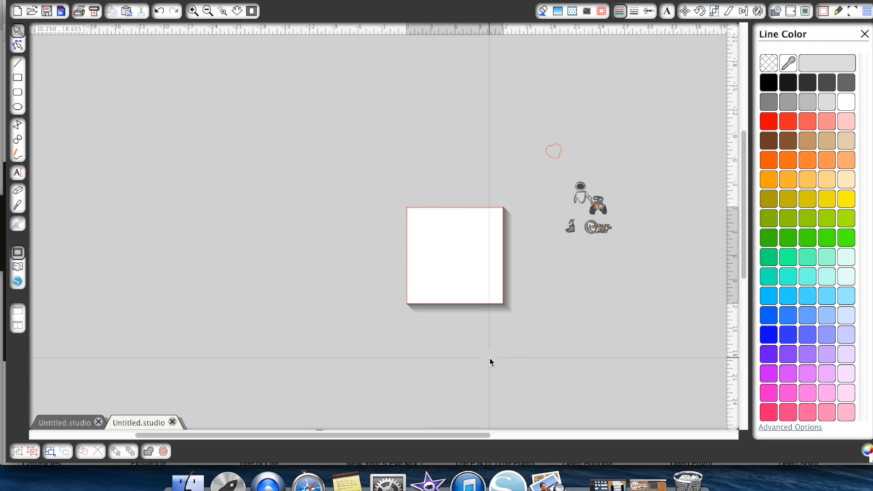
# - Move the heart outline onto the page and scale it to 0.5 in high with the aspect ratio locked
pyautogui.moveTo(557, 161); pyautogui.dragTo(440, 271)
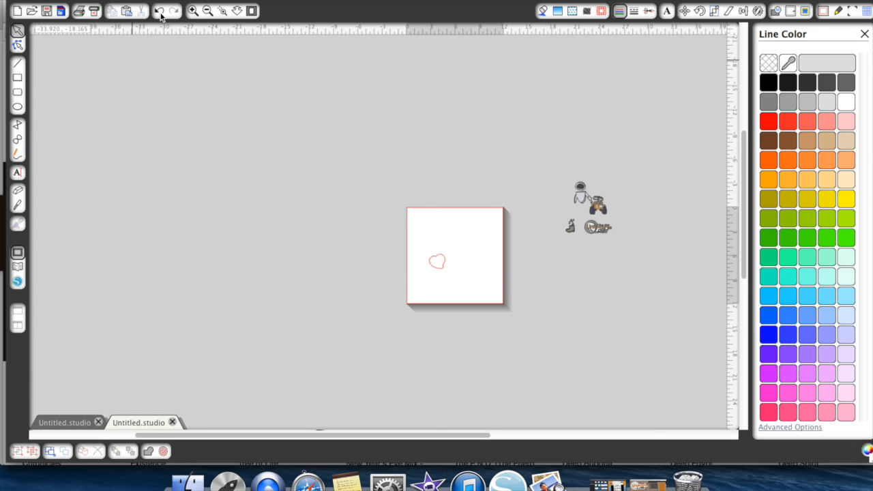
pyautogui.click(195, 12)
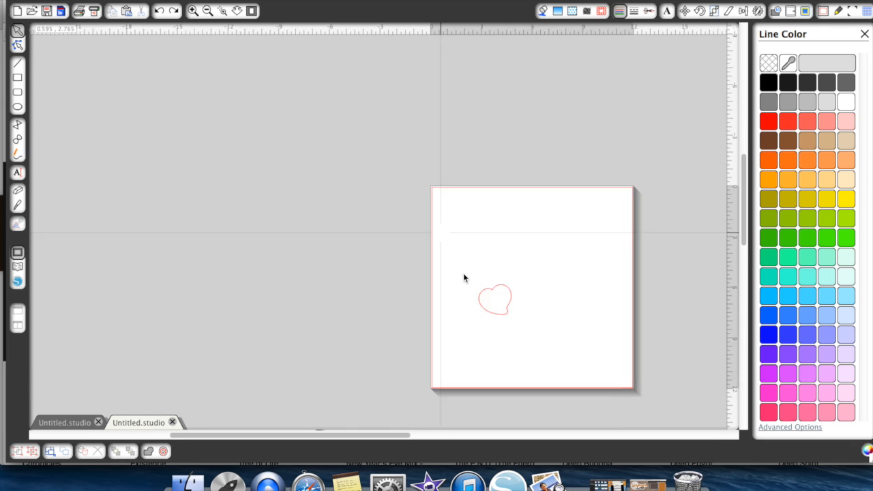
pyautogui.hscroll(6, 467, 286)
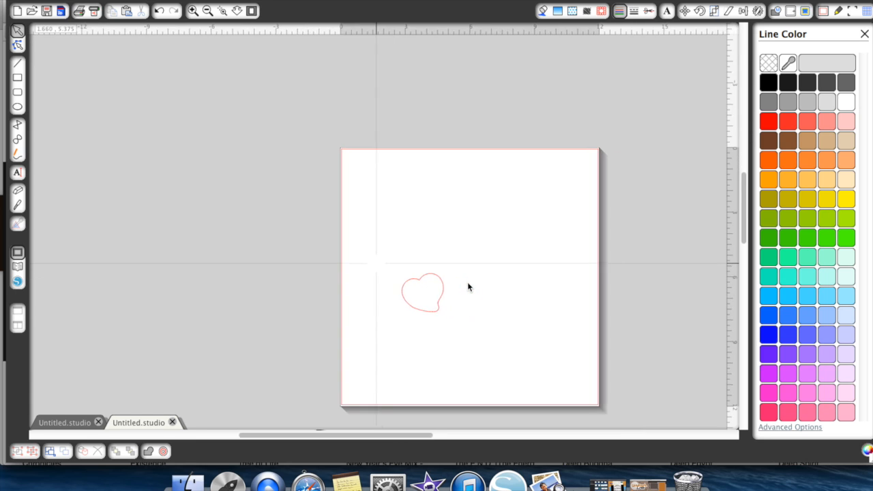
pyautogui.click(379, 267)
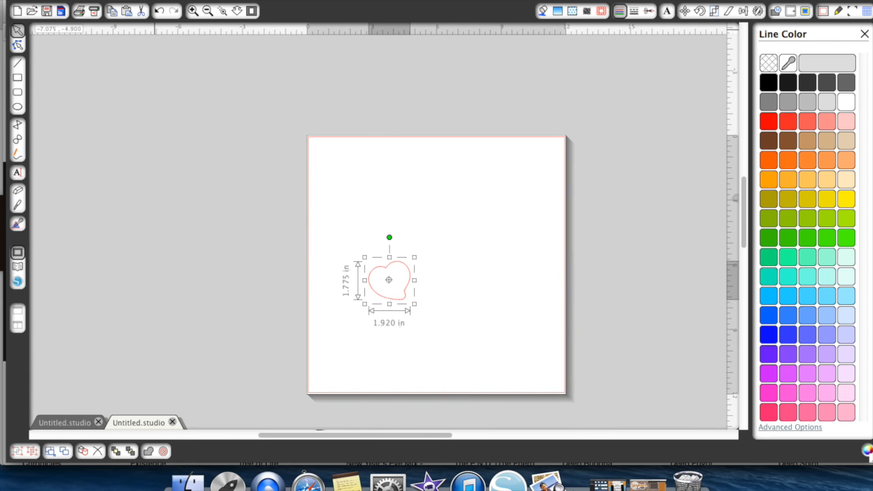
pyautogui.click(714, 12)
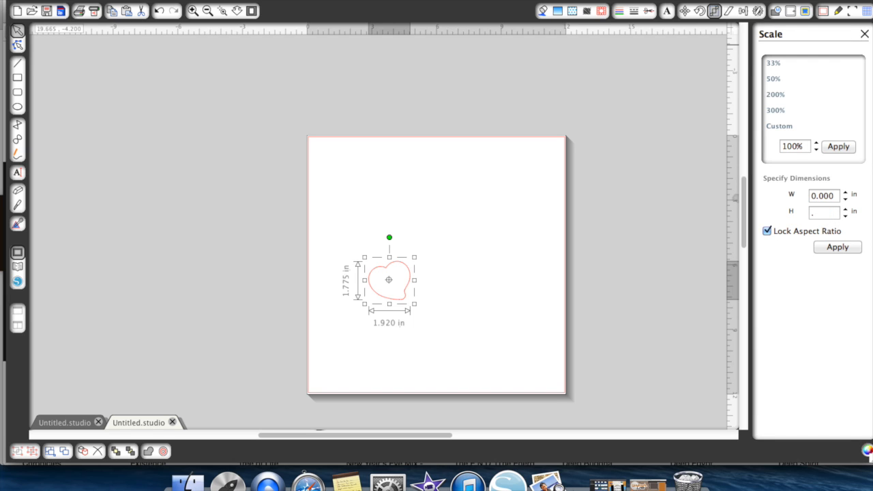
pyautogui.press('Return')
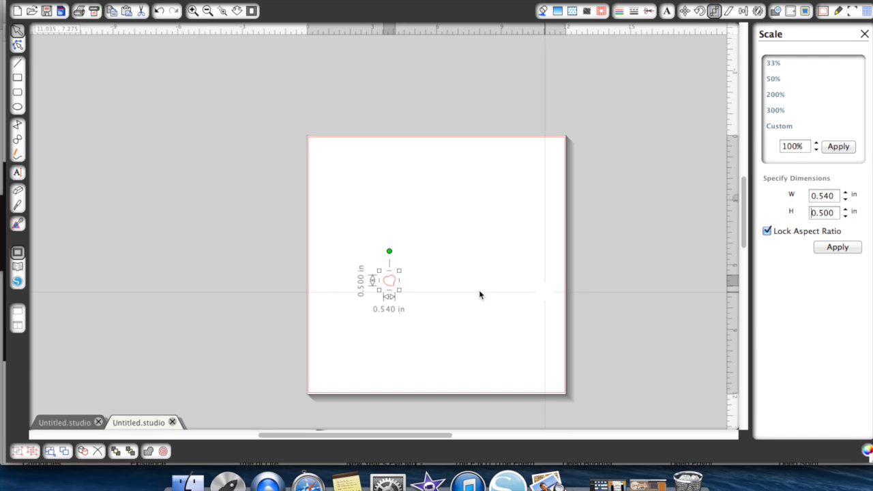
# - Duplicate the 0.5 in heart side by side to make a row of six hearts
pyautogui.click(85, 455)
pyautogui.click(85, 455)
pyautogui.click(84, 455)
pyautogui.click(85, 455)
pyautogui.click(84, 454)
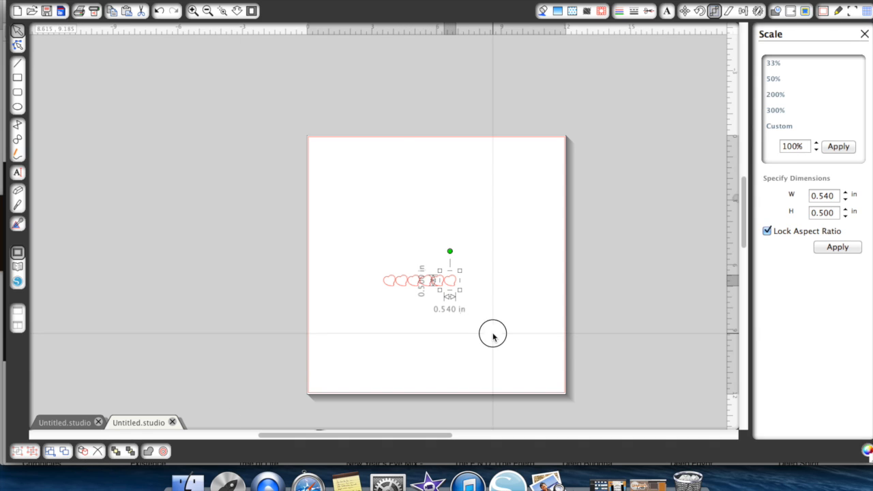
pyautogui.click(425, 302)
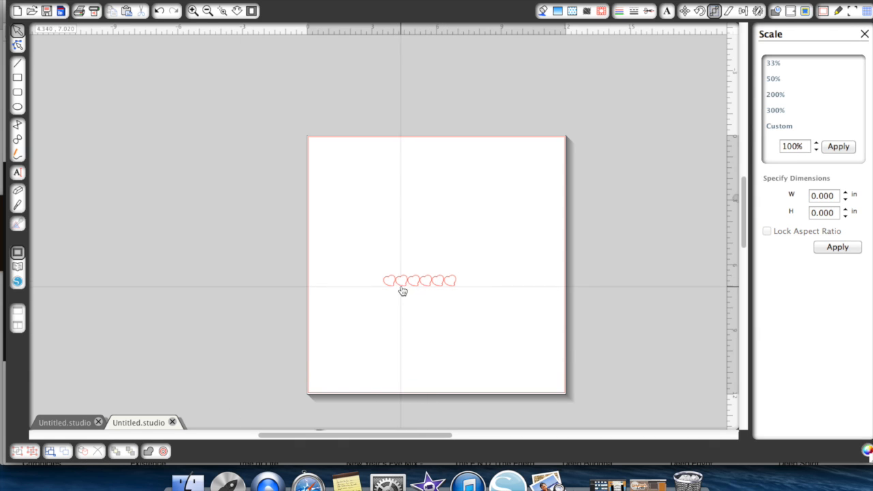
# - Scale the second heart in the row to 0.45 in high and the third to 0.40 in, keeping proportions
pyautogui.click(402, 286)
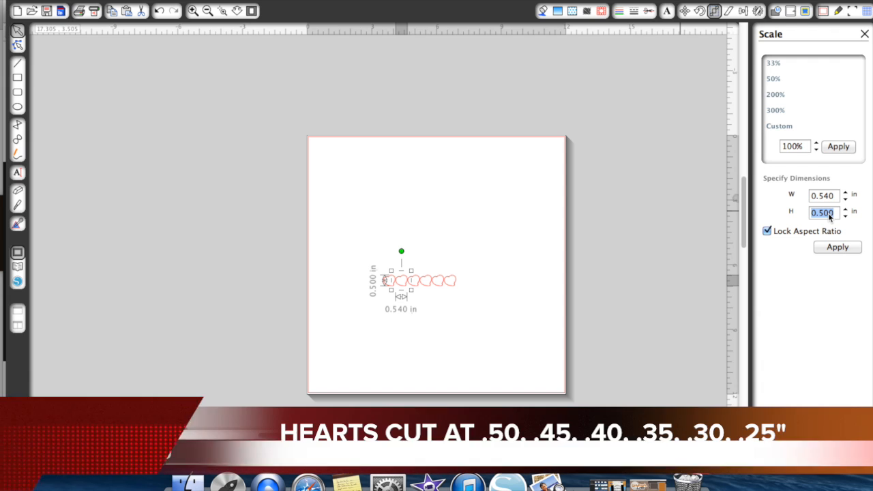
pyautogui.write('.45')
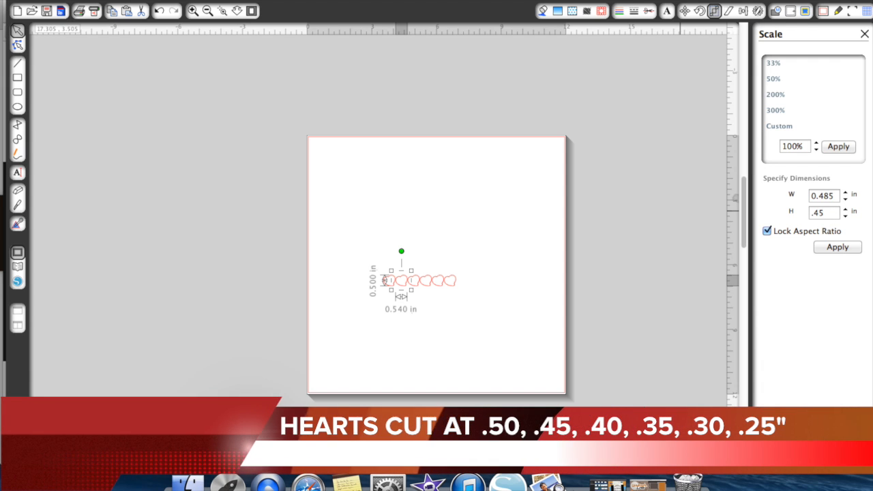
pyautogui.press('Return')
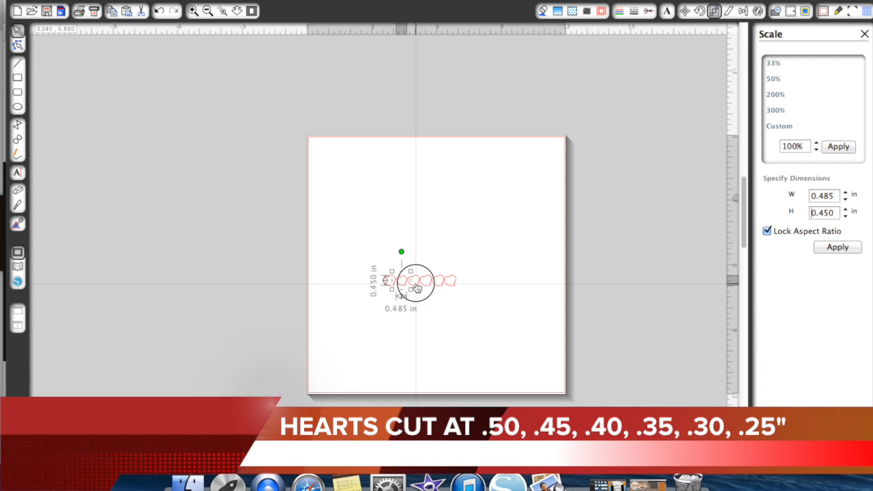
pyautogui.doubleClick(412, 280)
pyautogui.click(415, 304)
pyautogui.click(411, 284)
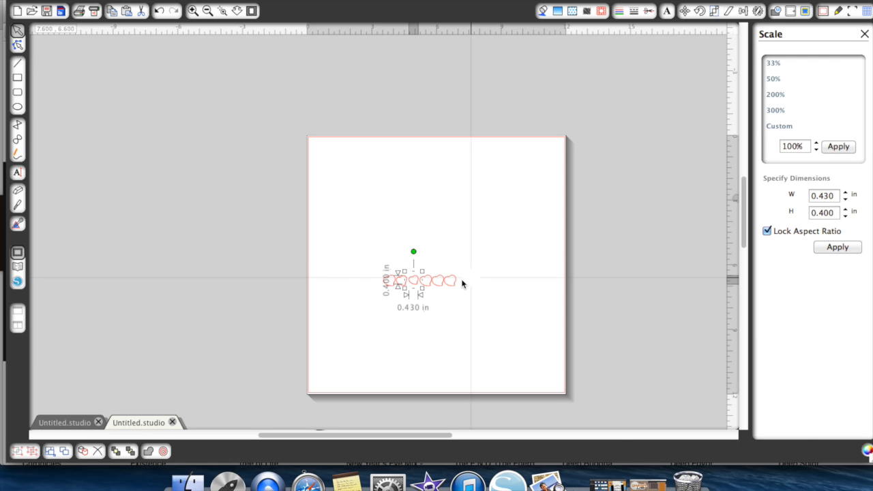
# - Scale the fourth, fifth and sixth hearts to heights of 0.35, 0.30 and 0.25 in, keeping proportions
pyautogui.click(429, 285)
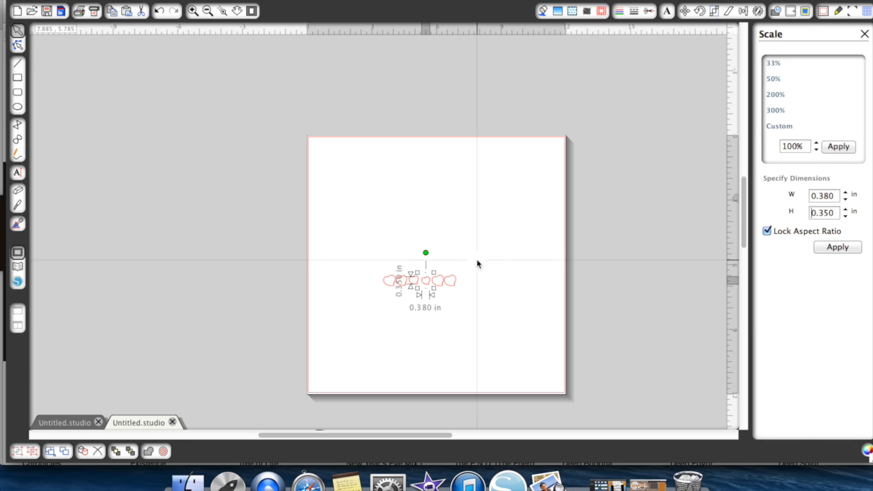
pyautogui.click(441, 286)
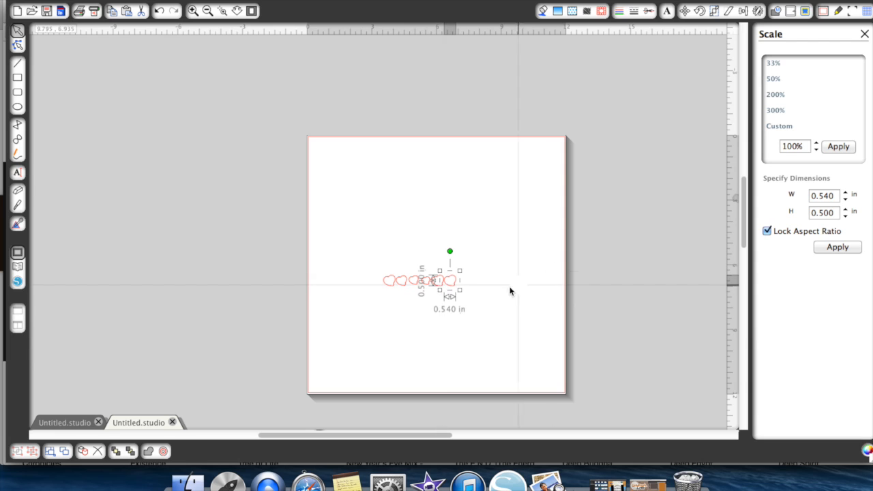
pyautogui.click(438, 281)
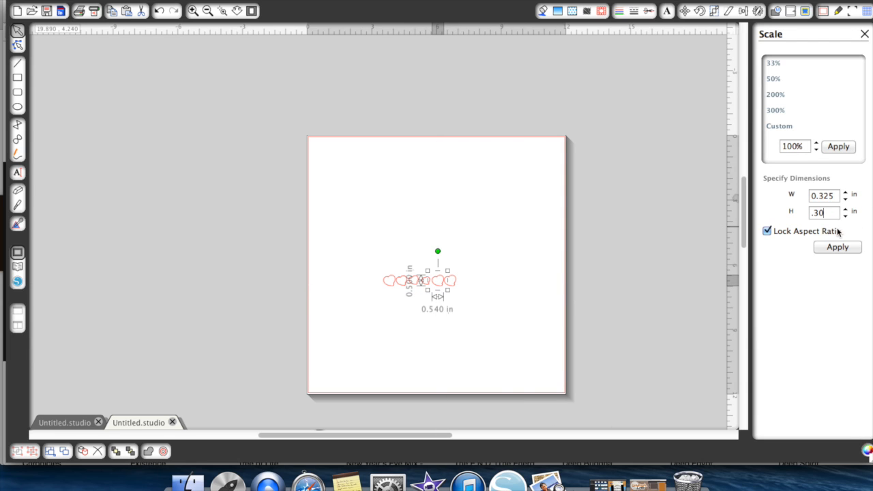
pyautogui.click(455, 285)
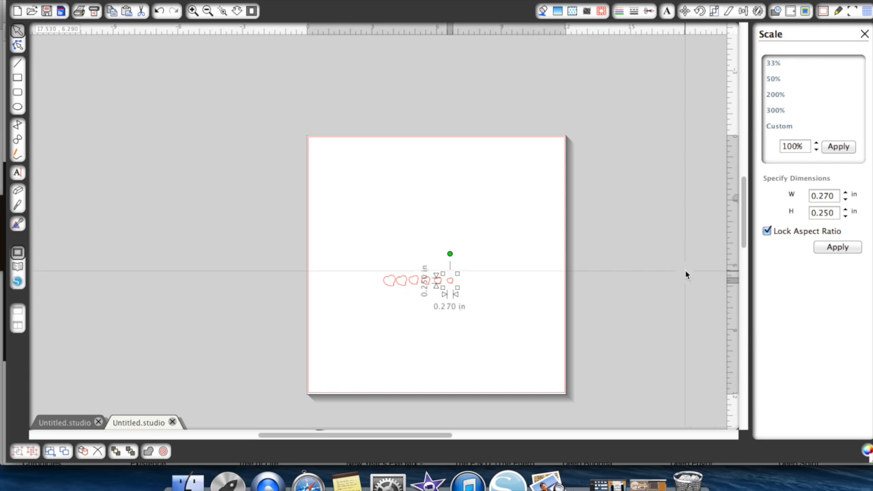
pyautogui.click(565, 263)
# - Fill the largest heart with orange sampled from the small robot's body and the second heart with a near-black sampled from the same robot
pyautogui.hscroll(5, 565, 263)
pyautogui.rightClick(564, 267)
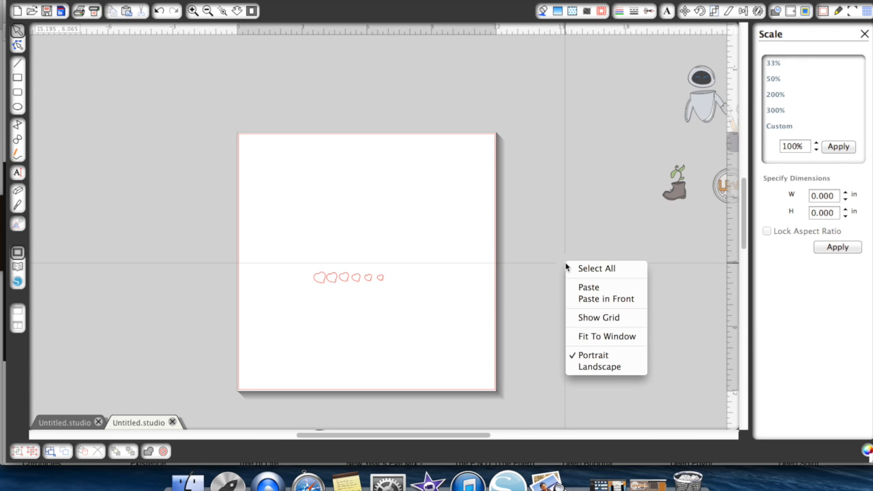
pyautogui.click(531, 239)
pyautogui.hscroll(4, 532, 239)
pyautogui.hscroll(4, 531, 239)
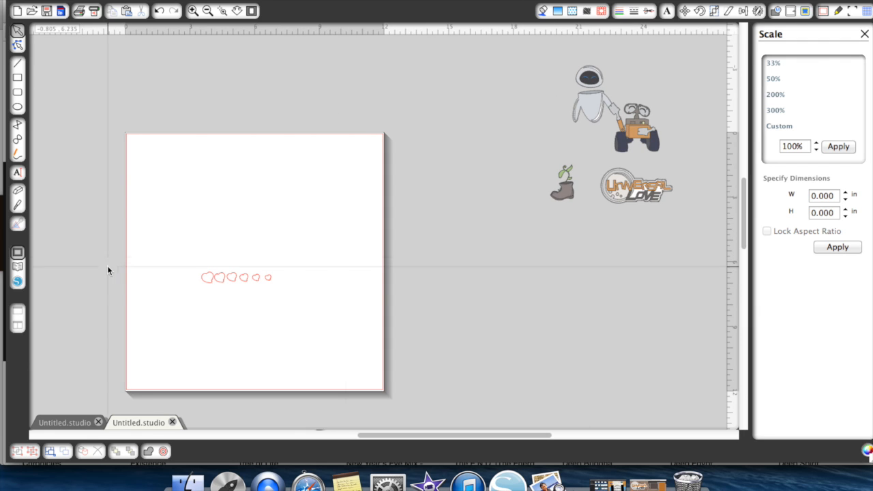
pyautogui.click(208, 278)
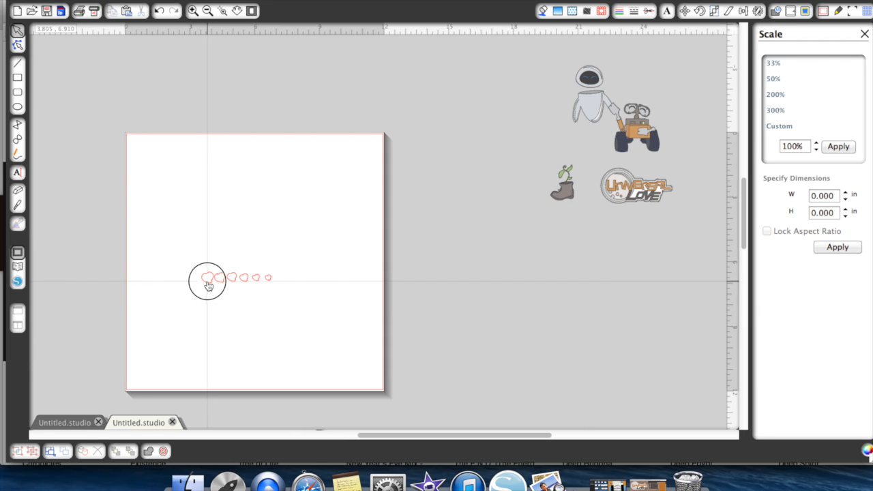
pyautogui.click(543, 11)
pyautogui.click(787, 62)
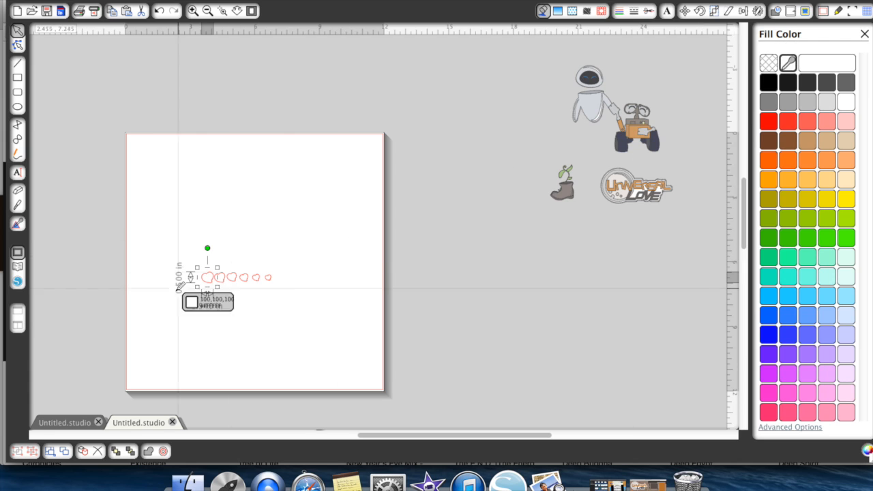
pyautogui.click(634, 133)
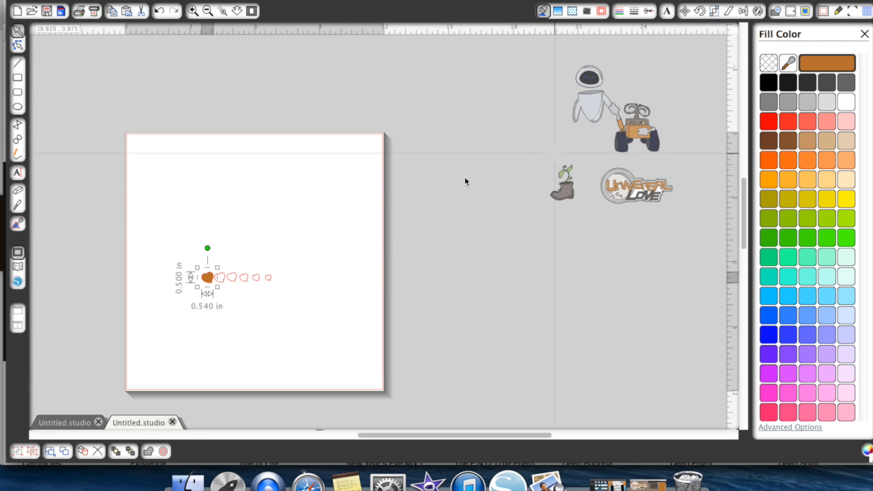
pyautogui.click(223, 280)
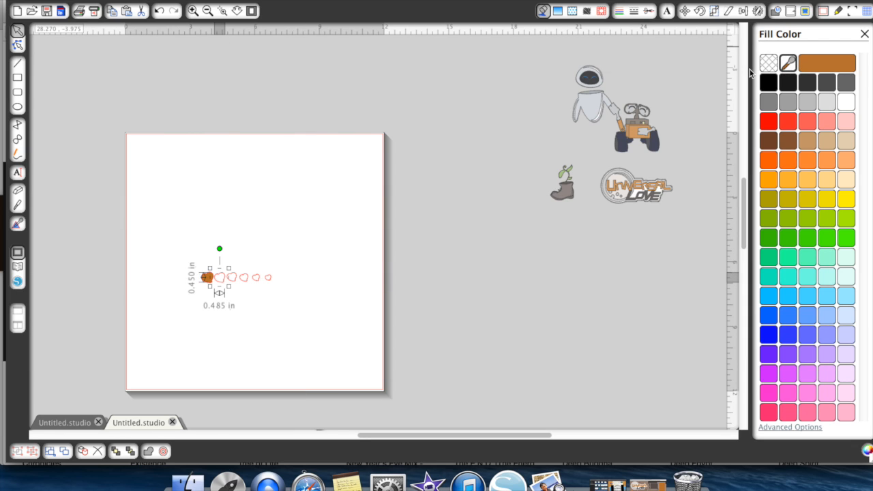
pyautogui.click(638, 117)
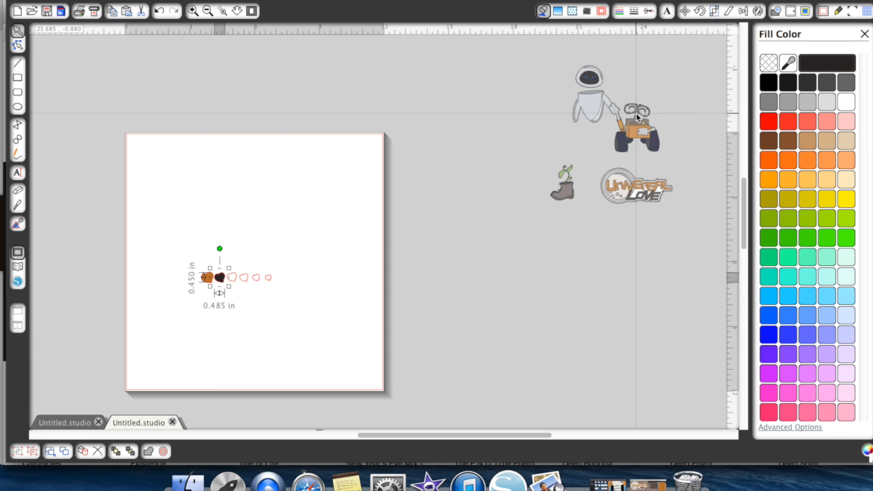
# - Fill the fourth heart with the robot's orange and the fifth with the near-black sampled from the second heart
pyautogui.click(234, 280)
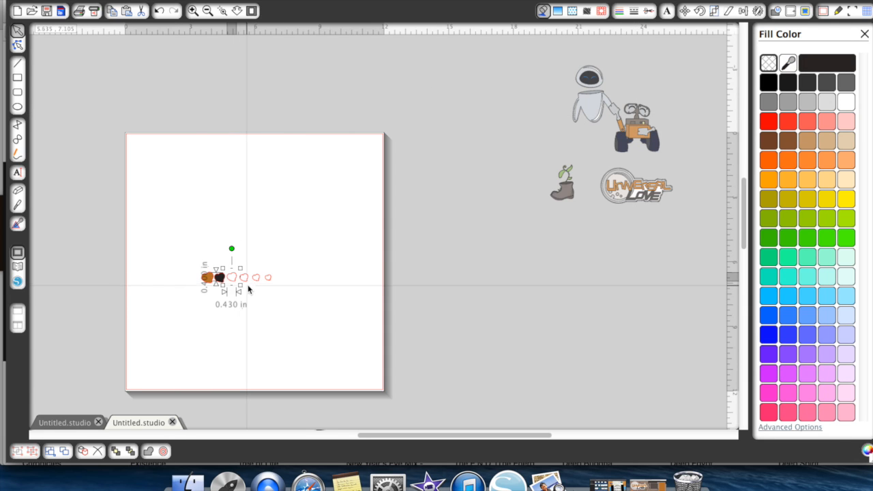
pyautogui.click(243, 278)
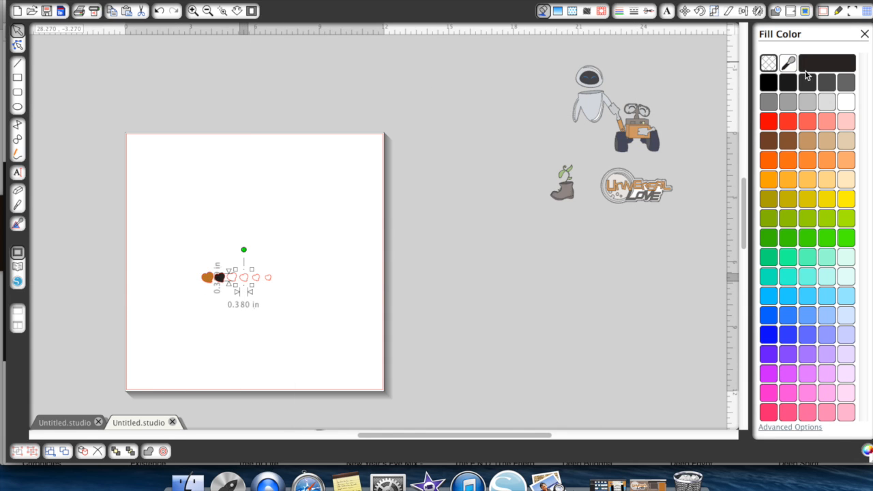
pyautogui.click(635, 131)
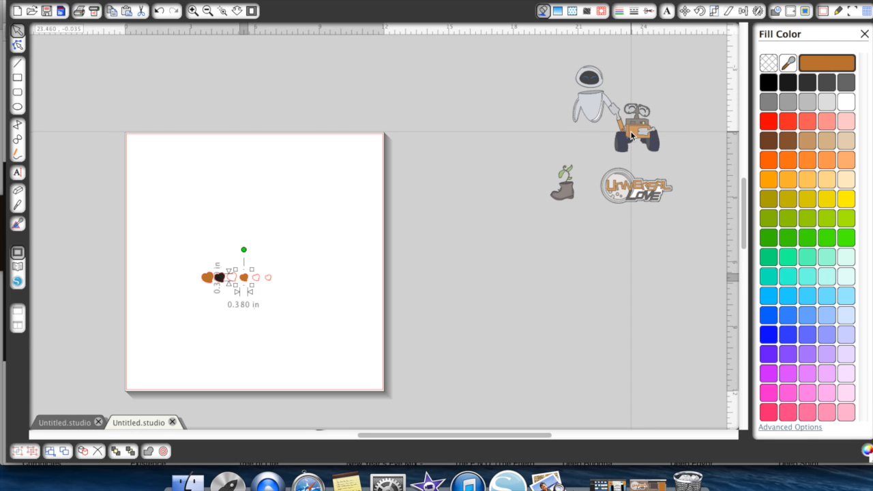
pyautogui.click(256, 277)
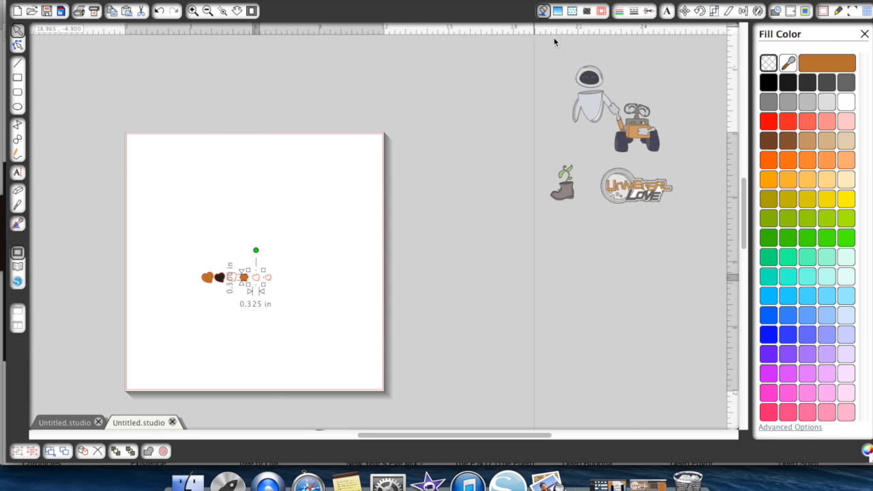
pyautogui.click(788, 63)
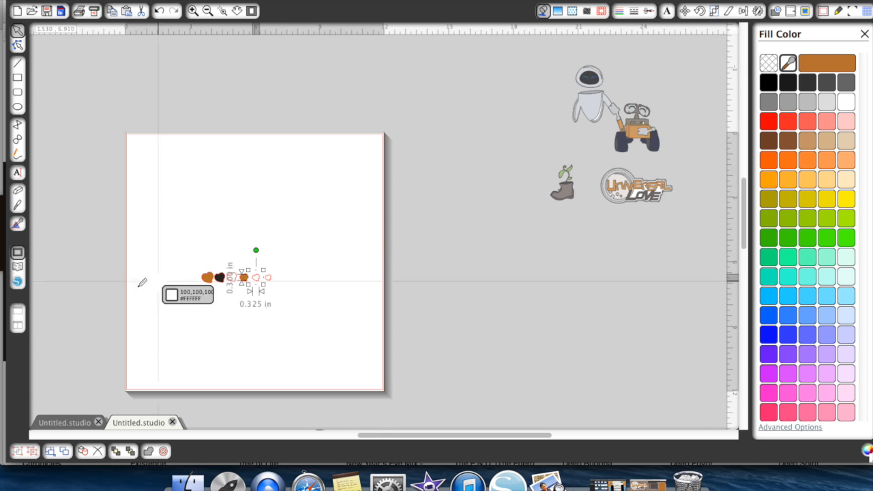
pyautogui.click(219, 278)
pyautogui.click(311, 266)
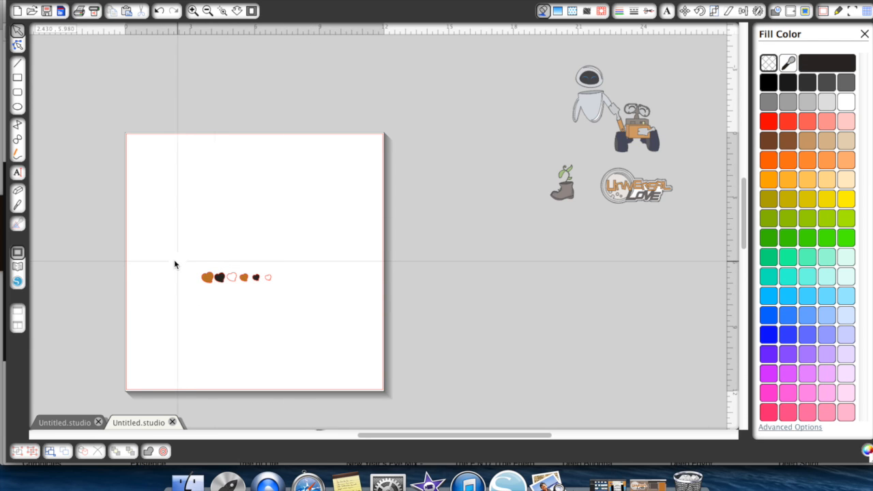
# - Sort the hearts by color: orange pair in the page's upper left corner, dark pair in the upper right, unfilled pair near the center
pyautogui.click(191, 11)
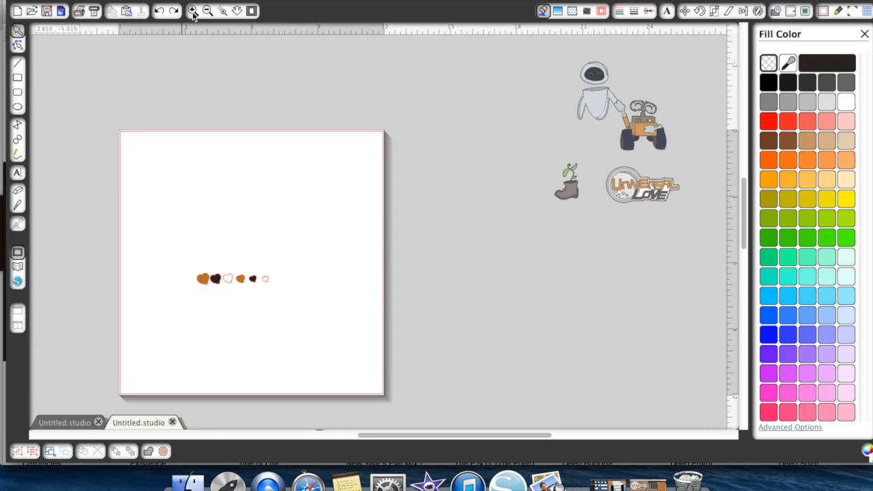
pyautogui.hscroll(-5, 152, 200)
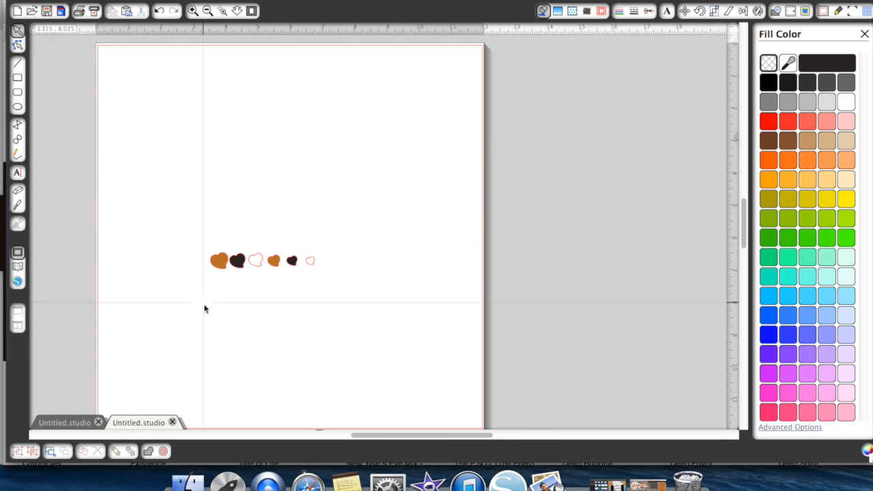
pyautogui.moveTo(219, 260); pyautogui.dragTo(118, 77)
pyautogui.moveTo(275, 263); pyautogui.dragTo(142, 77)
pyautogui.moveTo(235, 265); pyautogui.dragTo(422, 75)
pyautogui.moveTo(292, 260); pyautogui.dragTo(441, 72)
pyautogui.moveTo(259, 264); pyautogui.dragTo(279, 232)
pyautogui.moveTo(309, 268); pyautogui.dragTo(295, 233)
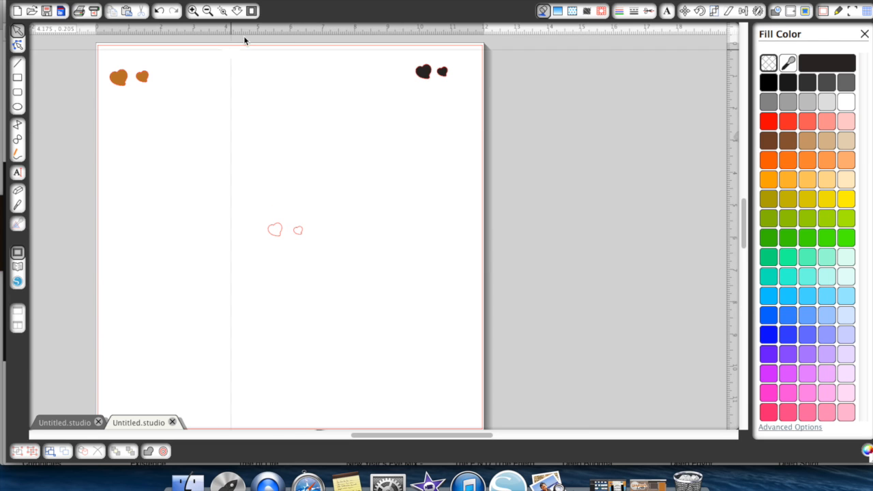
# - Select all six hearts and move them off the page to below the boot and the Universal Love title
pyautogui.click(207, 10)
pyautogui.click(208, 12)
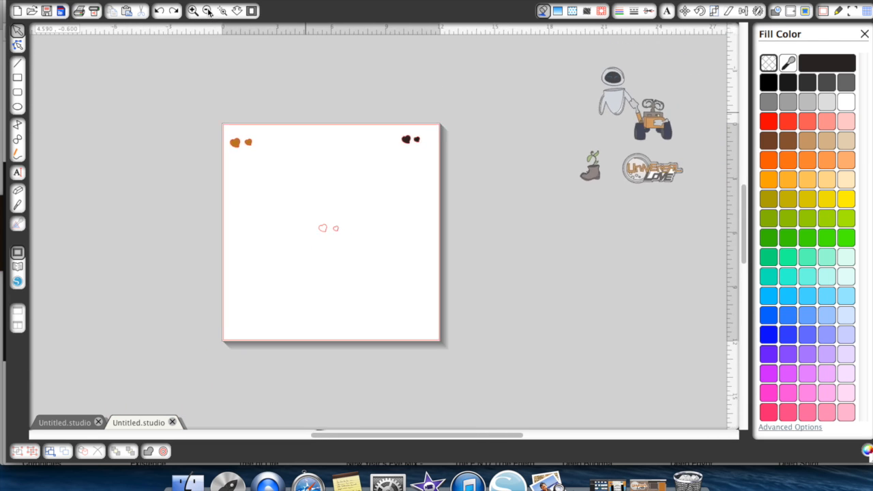
pyautogui.moveTo(259, 153); pyautogui.dragTo(419, 249)
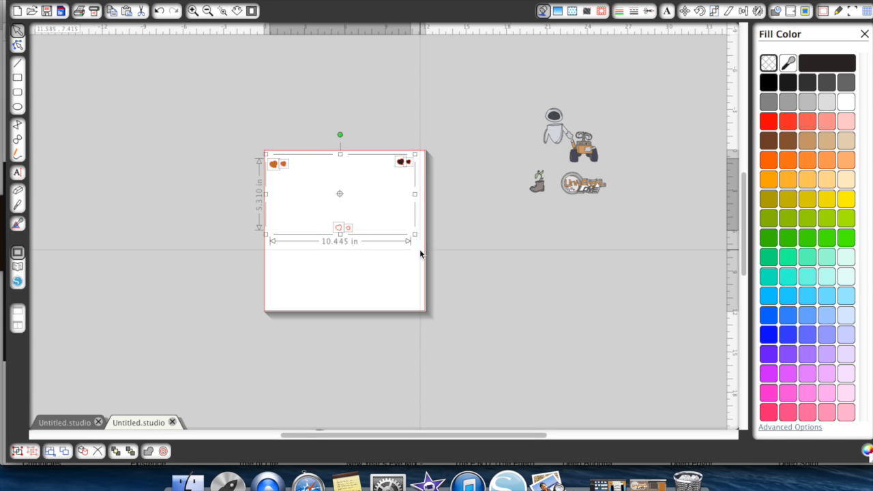
pyautogui.moveTo(445, 197); pyautogui.dragTo(644, 211)
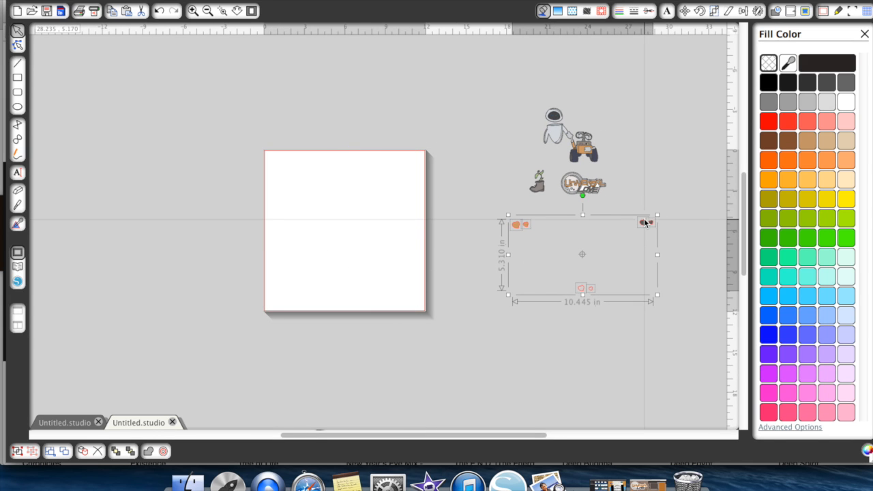
# - Open the WALL*E folder in the library
pyautogui.click(16, 270)
pyautogui.scroll(-5, 121, 403)
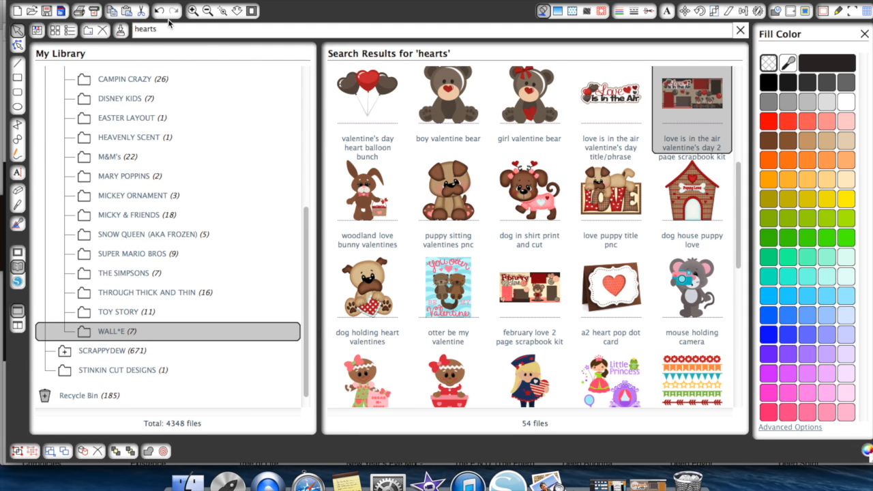
pyautogui.click(102, 313)
pyautogui.click(107, 333)
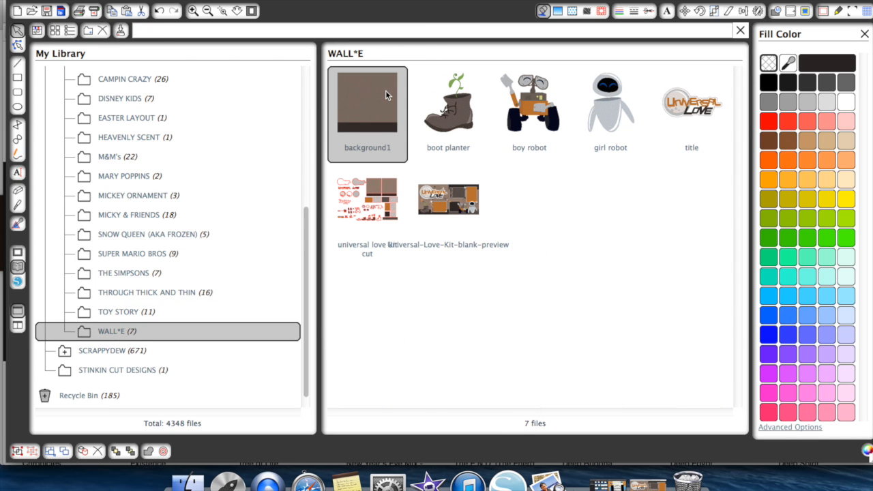
pyautogui.doubleClick(385, 93)
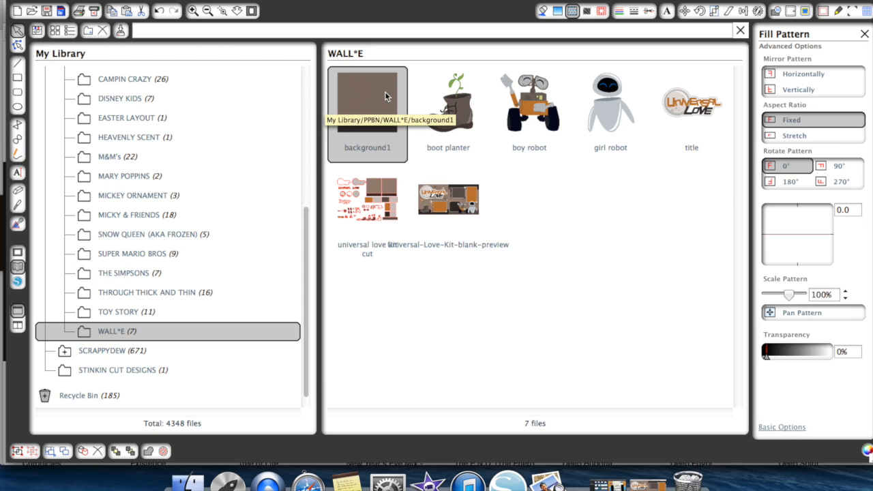
pyautogui.click(18, 255)
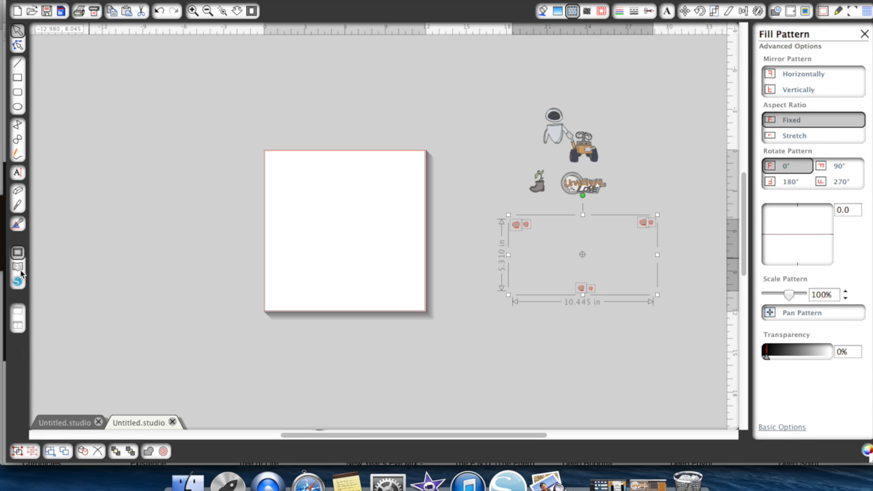
pyautogui.click(158, 14)
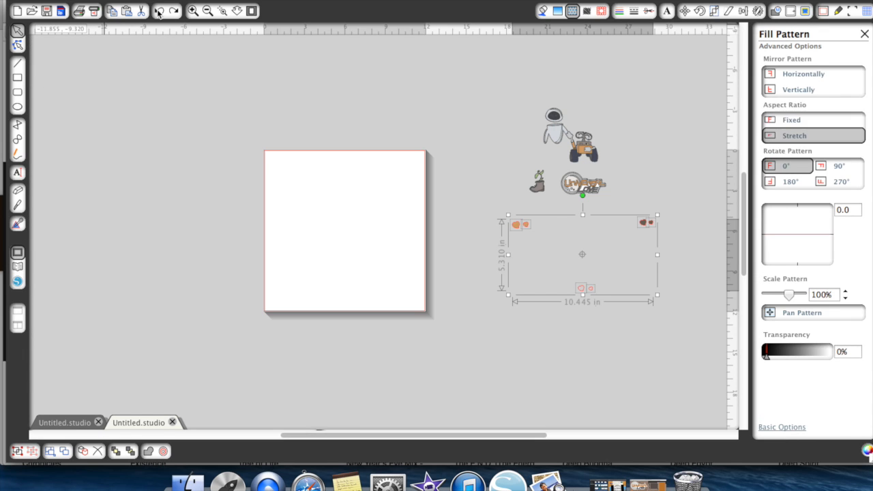
# - Add the background1 design from the library to the middle of the page and resize it to 5 in wide by 7 in high
pyautogui.click(281, 302)
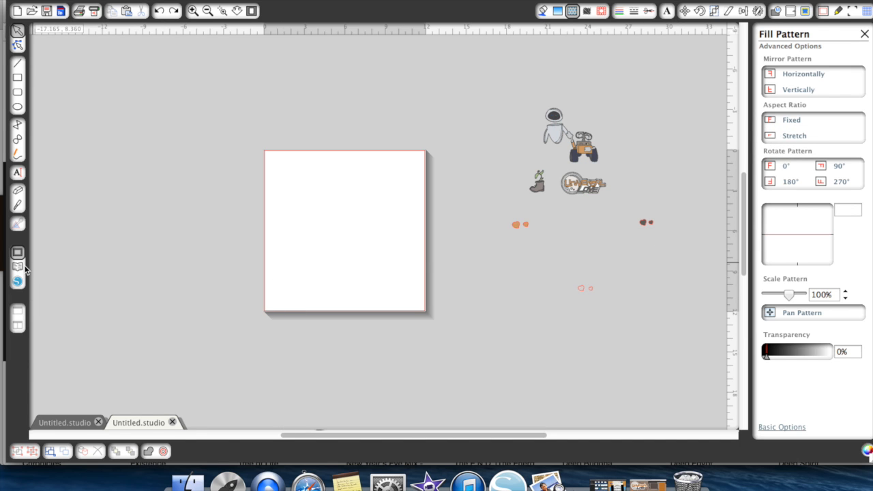
pyautogui.click(19, 267)
pyautogui.moveTo(372, 123); pyautogui.dragTo(374, 116)
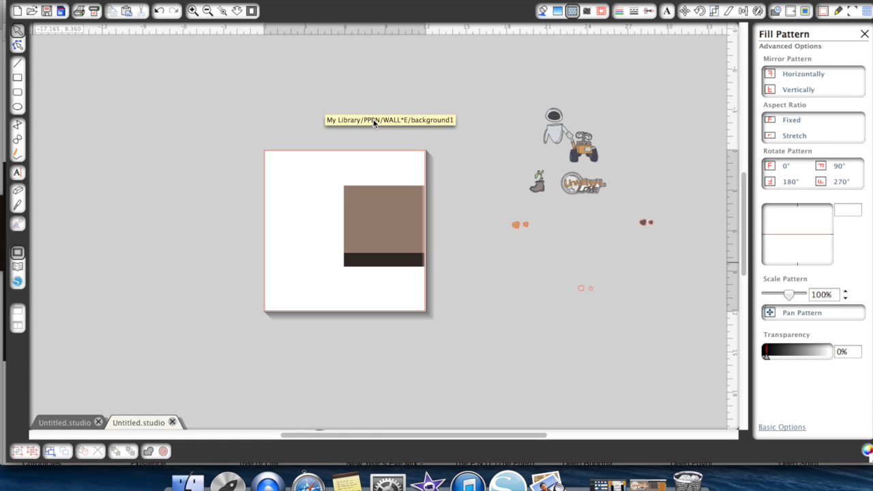
pyautogui.click(366, 241)
pyautogui.moveTo(367, 241); pyautogui.dragTo(329, 240)
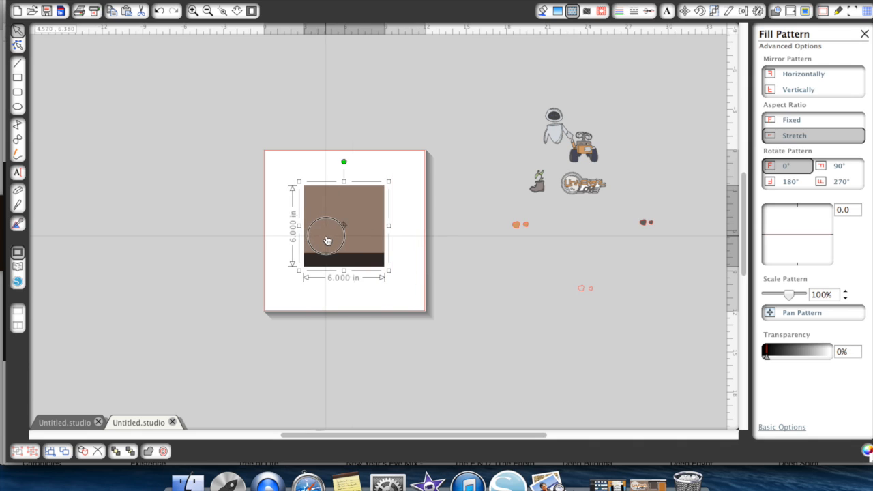
pyautogui.click(714, 12)
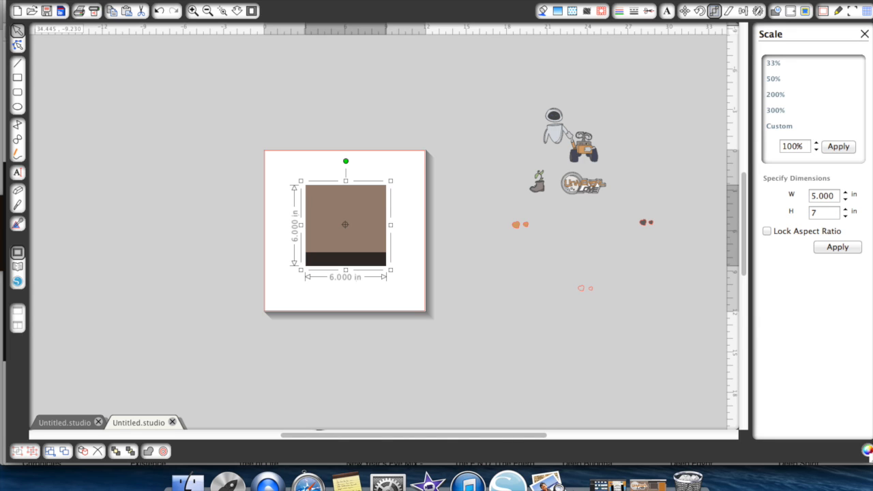
pyautogui.press('Return')
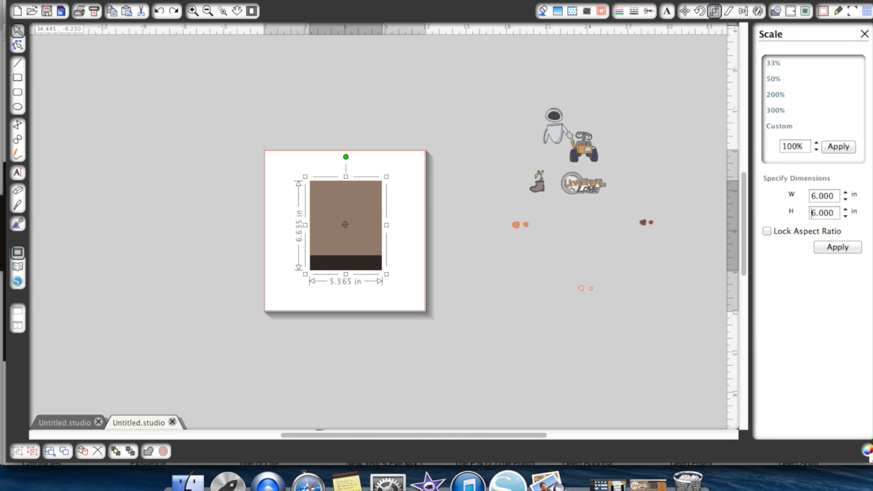
# - Bring the boy robot to the front and place it in the card's lower right area, over the dark strip
pyautogui.click(193, 10)
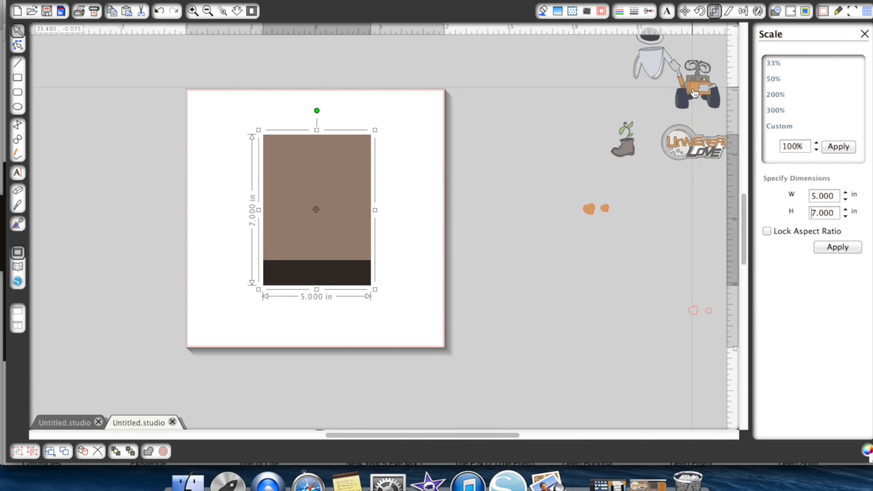
pyautogui.moveTo(693, 92); pyautogui.dragTo(389, 254)
pyautogui.rightClick(388, 256)
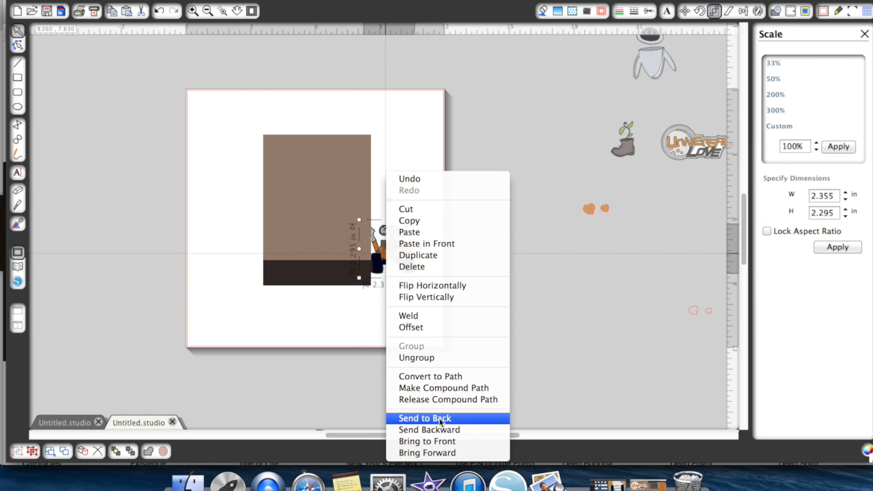
pyautogui.click(427, 441)
pyautogui.moveTo(398, 258); pyautogui.dragTo(344, 253)
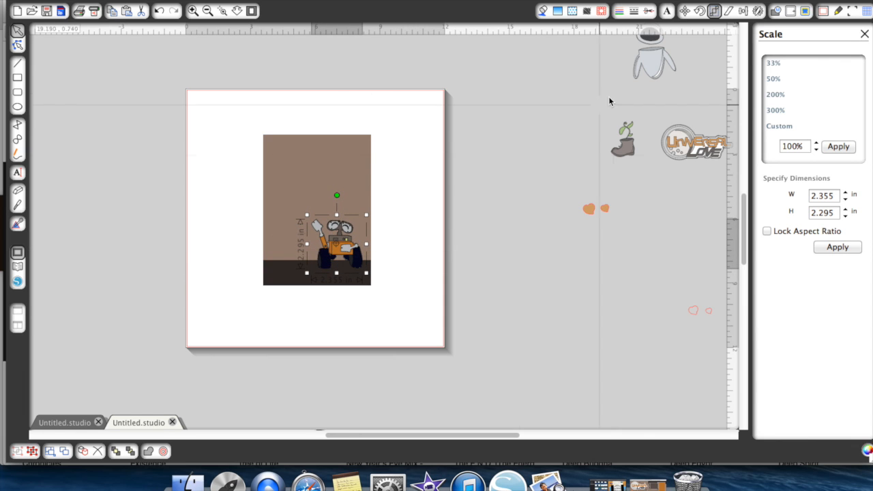
# - Bring the girl robot to the front and place it on the card to the boy robot's left, with their hands meeting
pyautogui.moveTo(650, 75); pyautogui.dragTo(495, 164)
pyautogui.rightClick(495, 164)
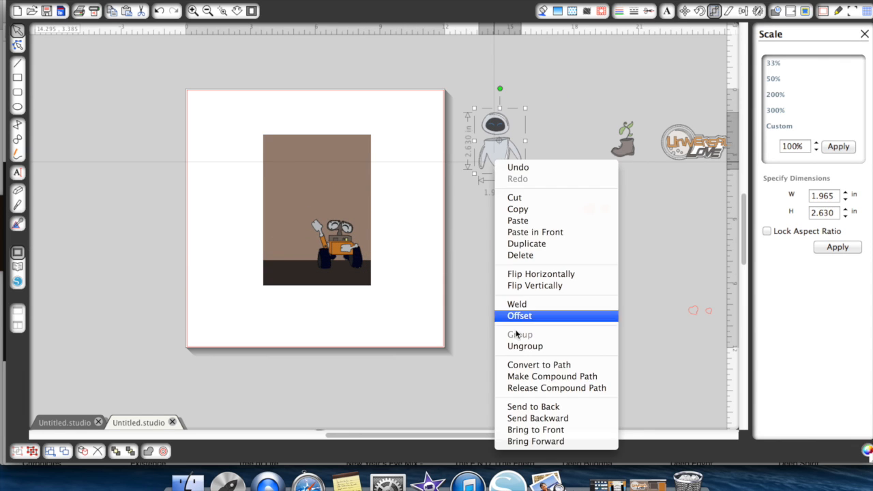
pyautogui.click(536, 430)
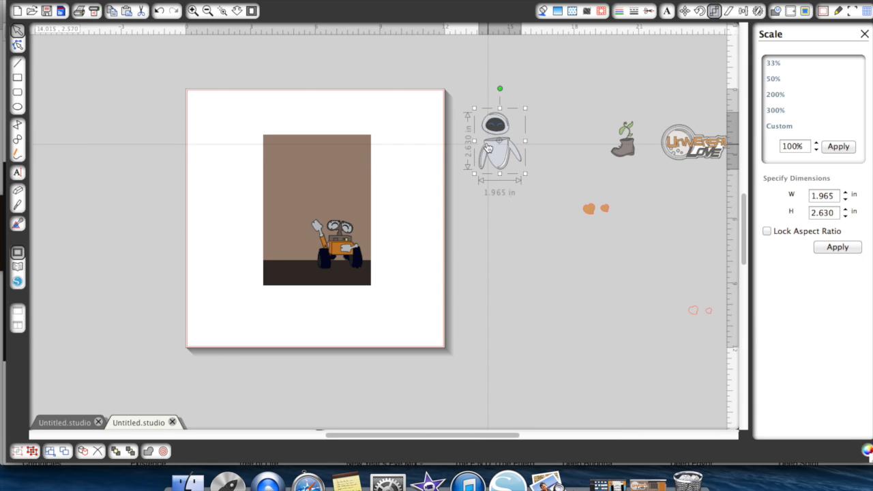
pyautogui.moveTo(488, 148); pyautogui.dragTo(287, 216)
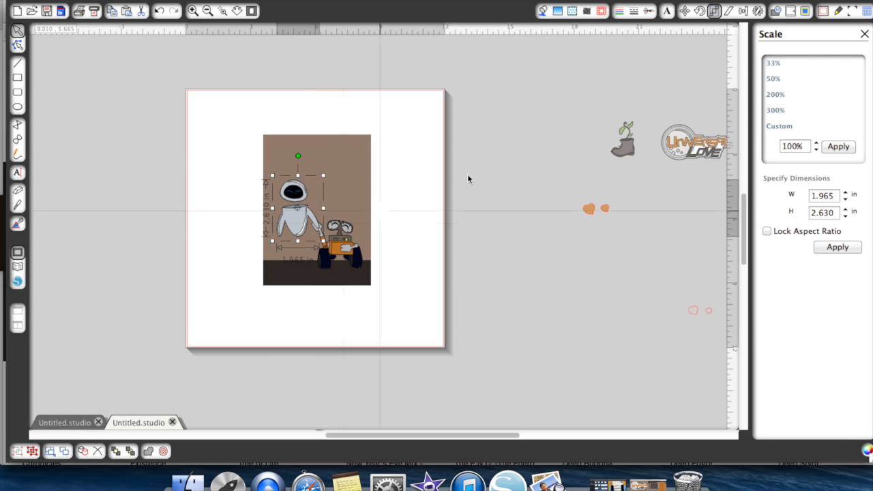
# - Bring the Universal Love title to the front and place it across the card's upper part, above both robots
pyautogui.moveTo(676, 151); pyautogui.dragTo(496, 174)
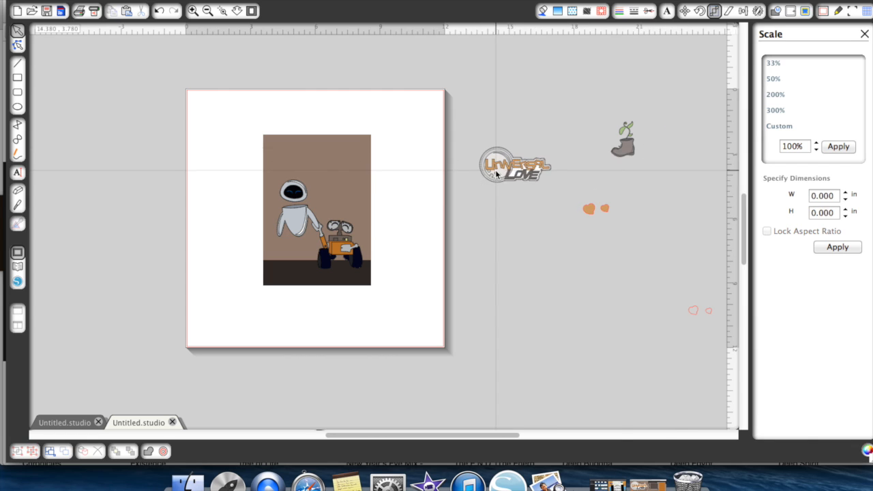
pyautogui.rightClick(496, 175)
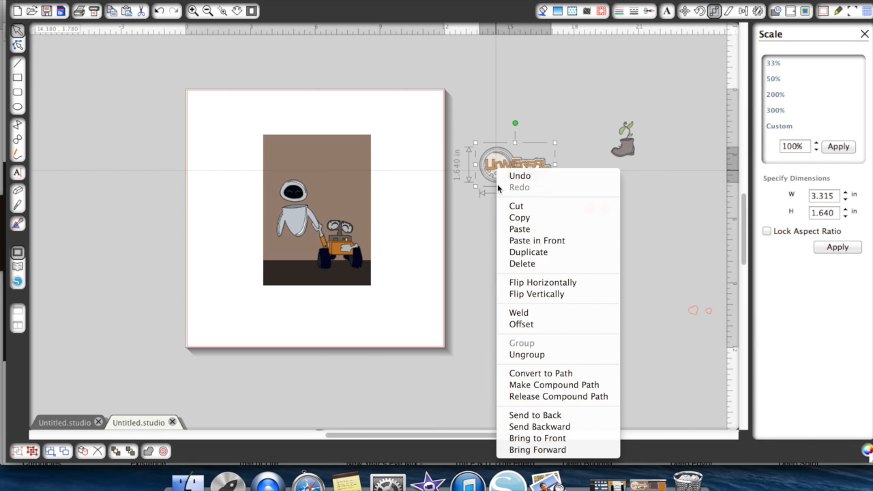
pyautogui.click(537, 437)
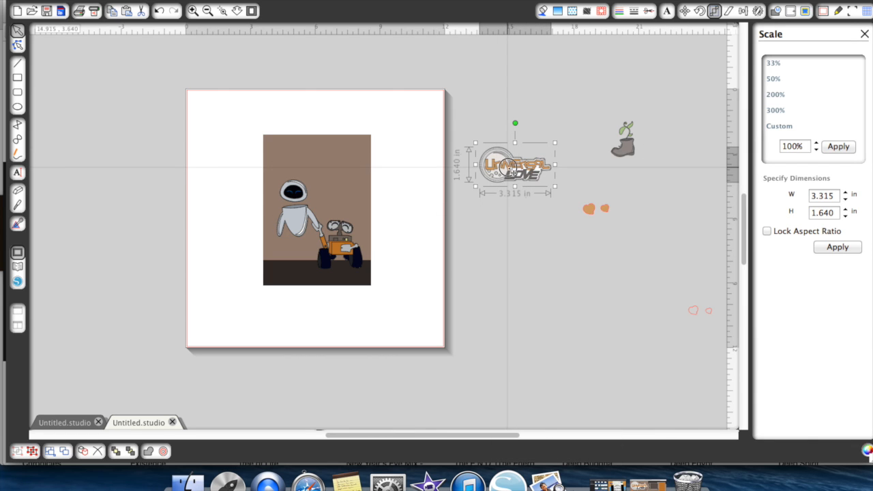
pyautogui.moveTo(499, 185); pyautogui.dragTo(316, 177)
# - Bring the plant-in-boot to the front and place it on the card's dark strip, just left of the boy robot
pyautogui.moveTo(623, 140); pyautogui.dragTo(472, 263)
pyautogui.rightClick(471, 263)
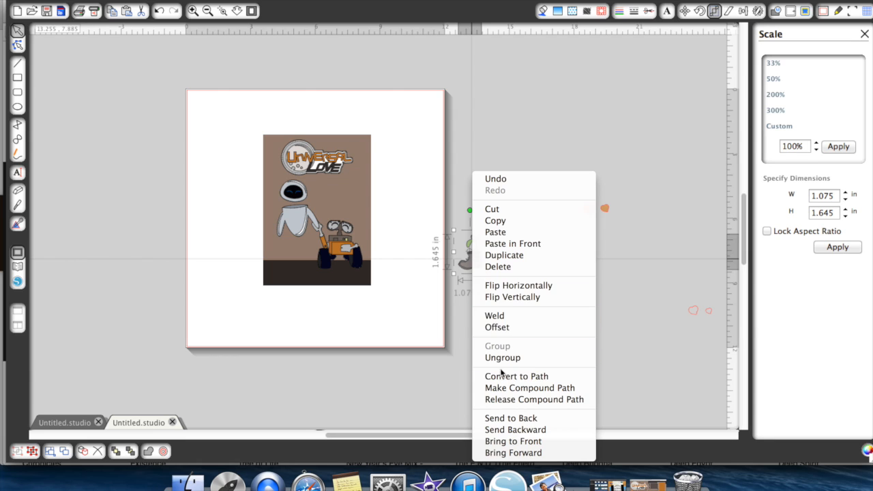
pyautogui.click(512, 441)
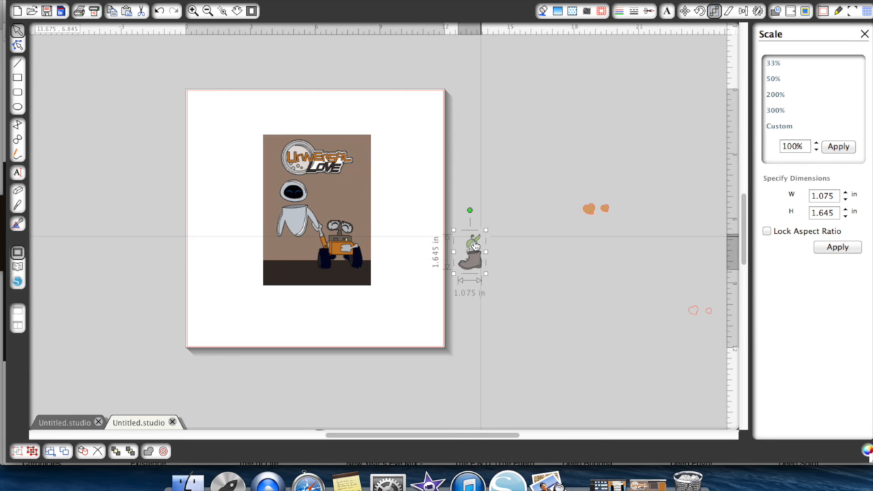
pyautogui.moveTo(470, 259); pyautogui.dragTo(305, 269)
pyautogui.click(340, 238)
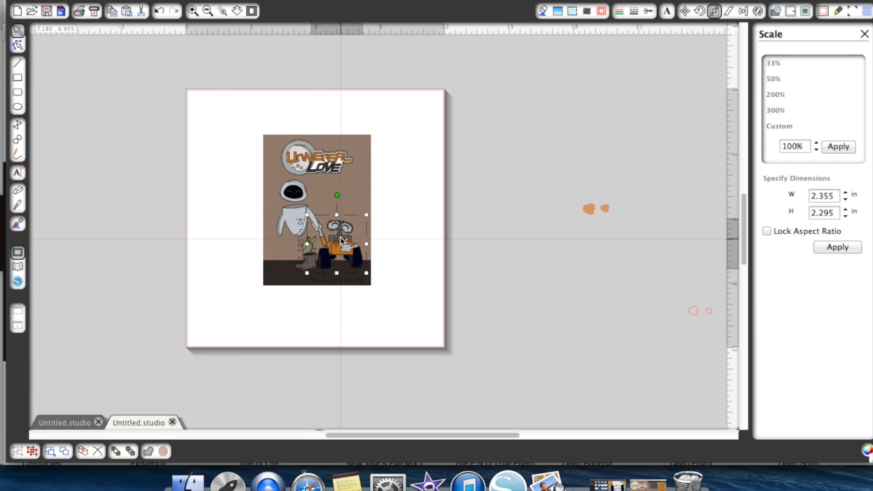
pyautogui.click(292, 202)
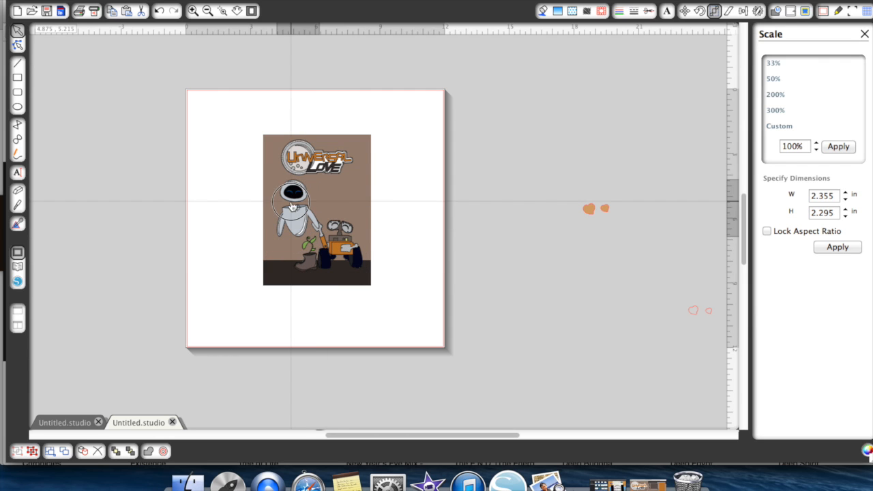
pyautogui.click(467, 210)
# - Move the group of hearts closer to the card and shift the larger orange heart up, apart from the smaller one
pyautogui.moveTo(651, 149); pyautogui.dragTo(759, 363)
pyautogui.moveTo(700, 209); pyautogui.dragTo(518, 241)
pyautogui.click(508, 175)
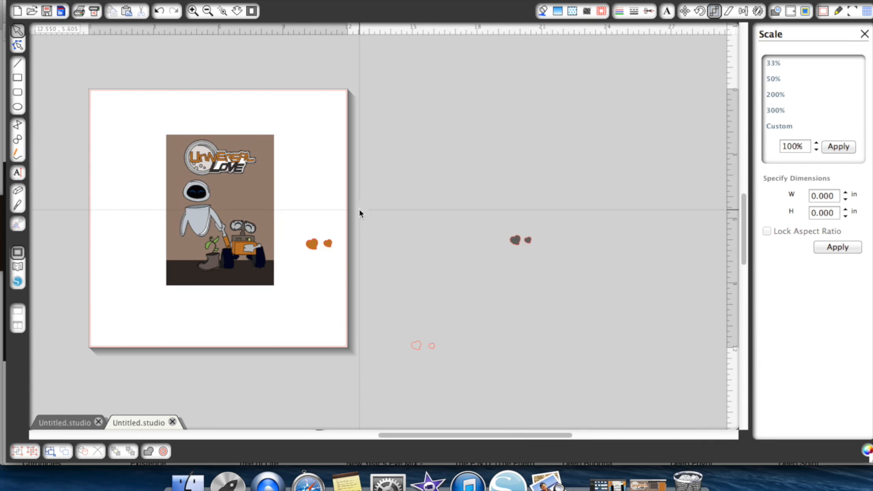
pyautogui.hscroll(-3, 359, 209)
pyautogui.click(353, 247)
pyautogui.moveTo(352, 247); pyautogui.dragTo(356, 215)
pyautogui.click(349, 187)
# - Select all six hearts and set their line color to black
pyautogui.moveTo(343, 186); pyautogui.dragTo(588, 378)
pyautogui.click(636, 11)
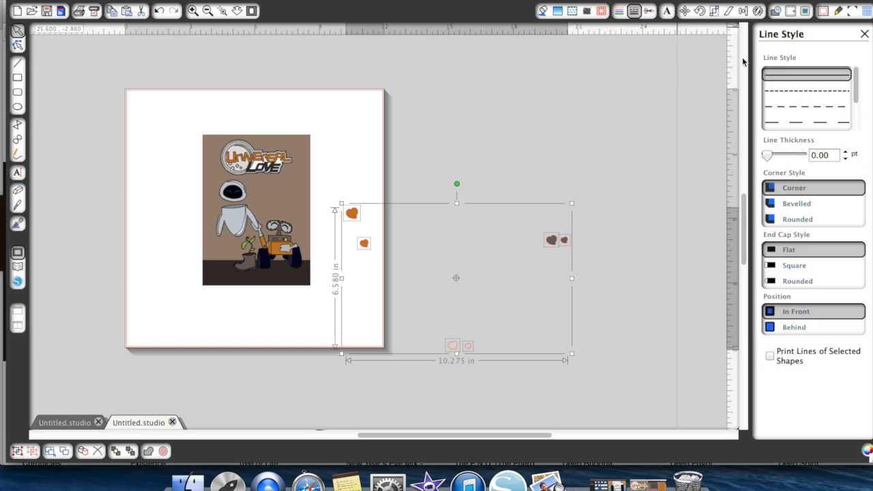
pyautogui.click(622, 11)
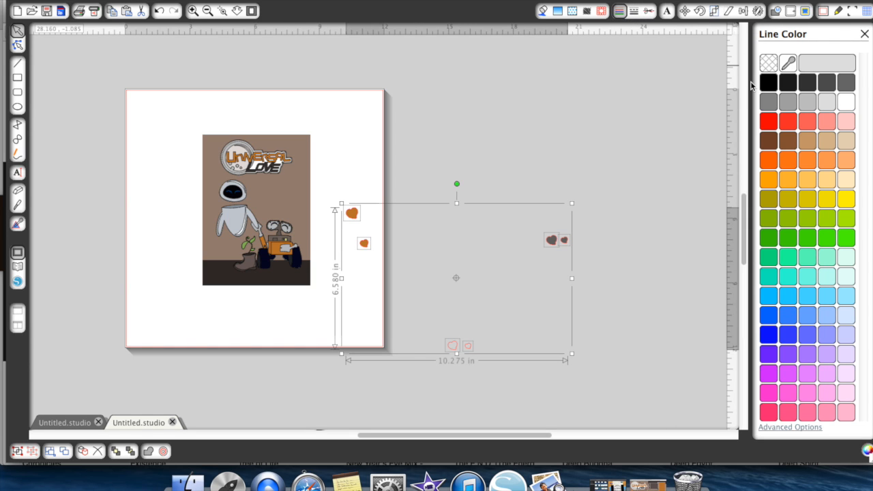
pyautogui.click(648, 125)
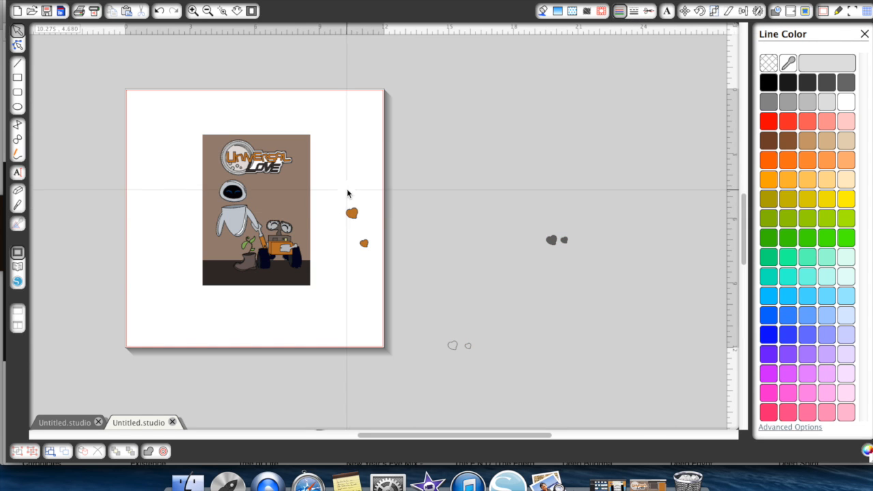
# - Select all six hearts and bring them to the front
pyautogui.moveTo(346, 194); pyautogui.dragTo(668, 407)
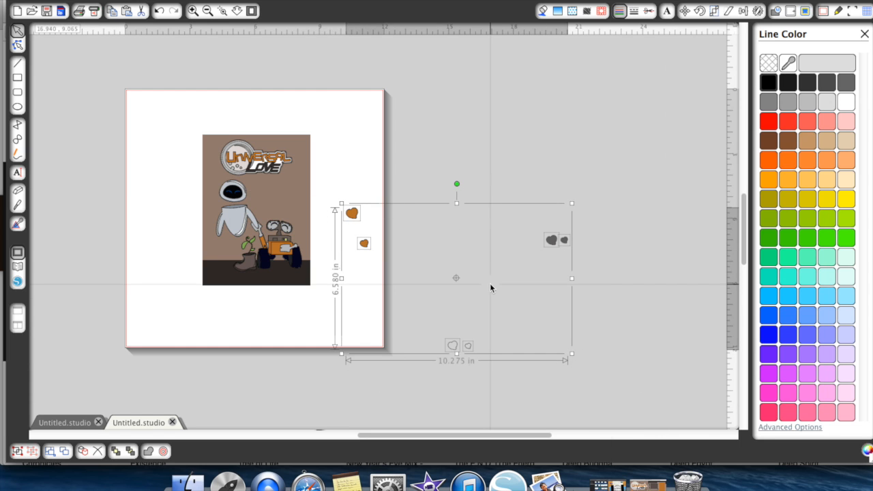
pyautogui.rightClick(490, 283)
pyautogui.click(525, 441)
pyautogui.click(440, 210)
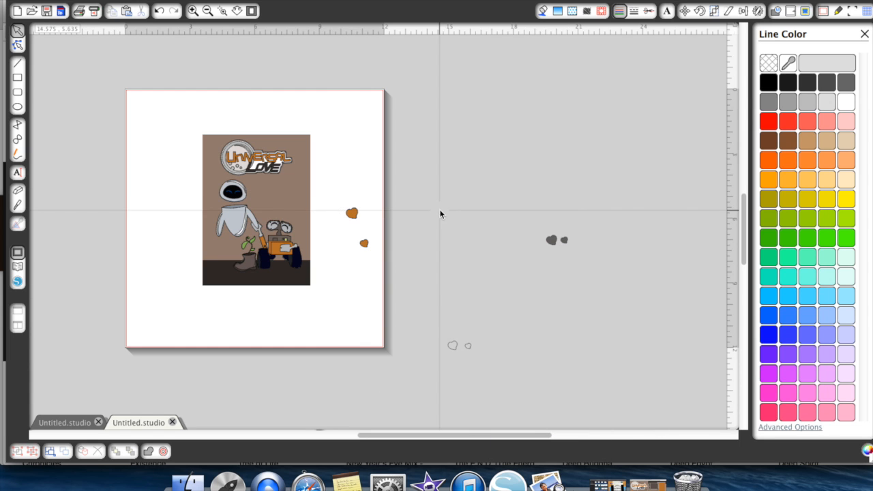
# - Place the larger orange, dark and unfilled hearts on the card, rising in a staggered column above the robots' joined hands
pyautogui.moveTo(352, 216); pyautogui.dragTo(263, 219)
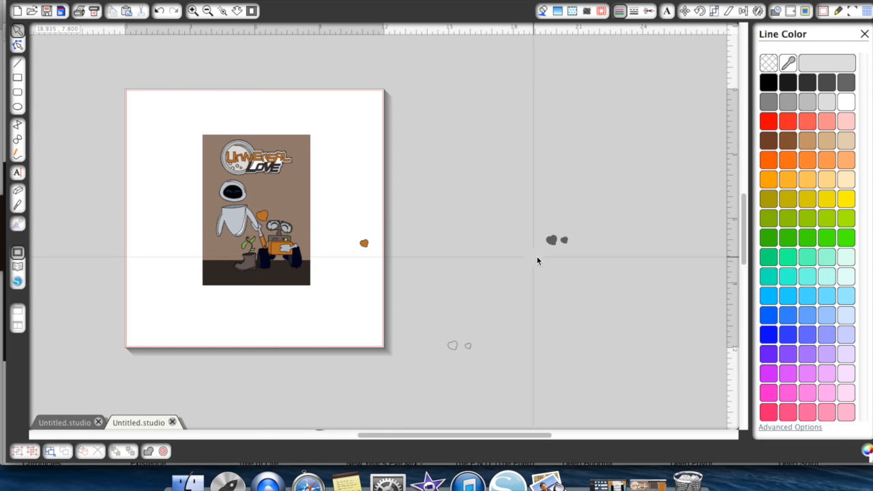
pyautogui.moveTo(553, 240); pyautogui.dragTo(273, 210)
pyautogui.moveTo(452, 345); pyautogui.dragTo(267, 205)
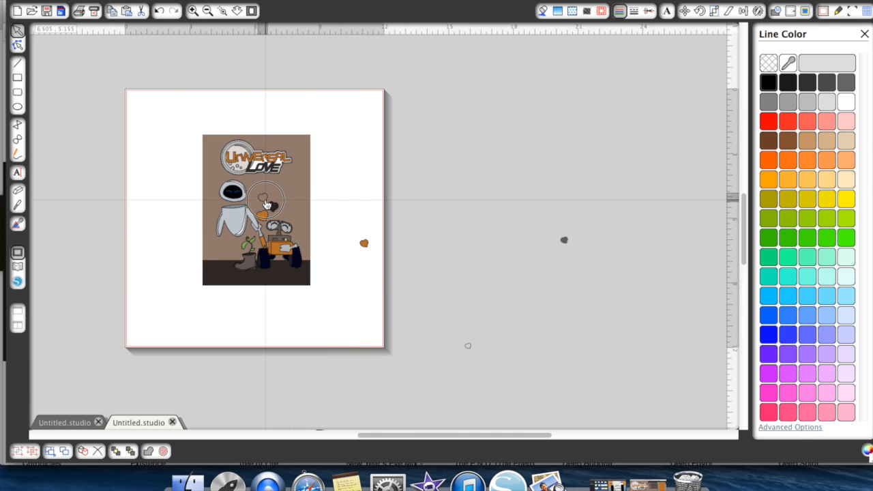
# - Fill the larger unfilled heart on the card with white
pyautogui.click(265, 200)
pyautogui.click(368, 153)
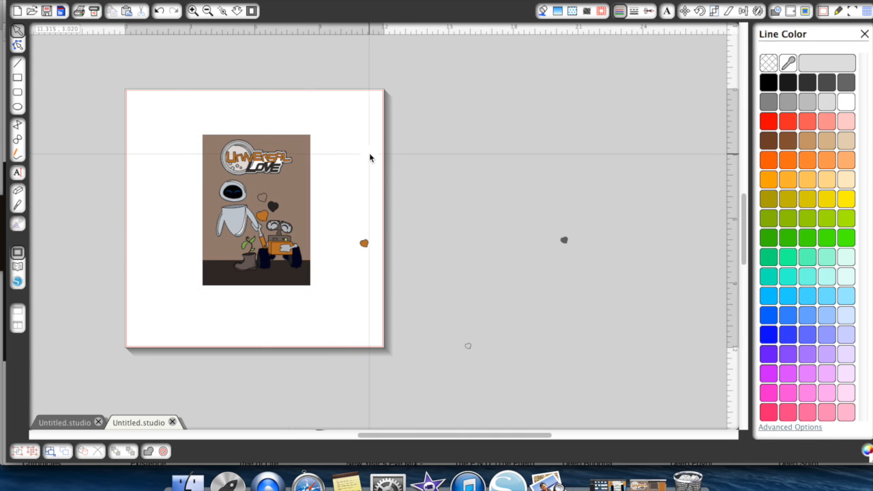
pyautogui.click(266, 197)
pyautogui.click(542, 12)
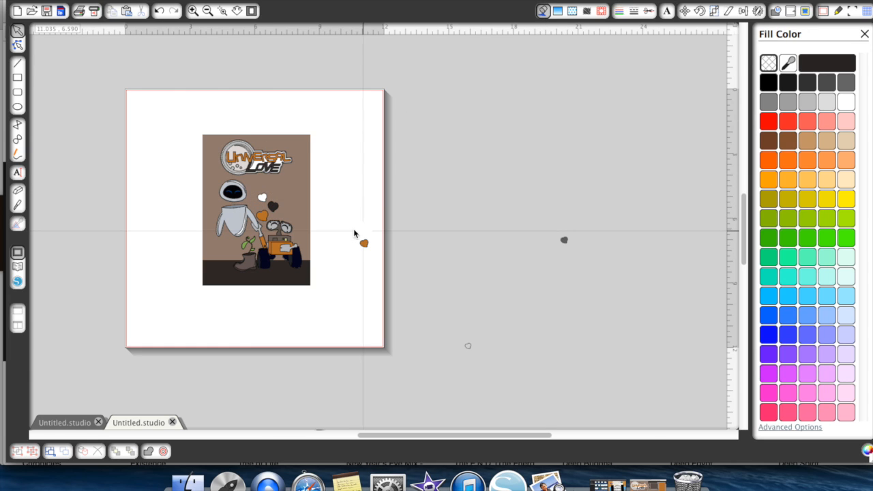
# - Continue the staggered column up to the title with the small orange and dark hearts, then the small unfilled heart filled with white
pyautogui.moveTo(364, 245); pyautogui.dragTo(279, 193)
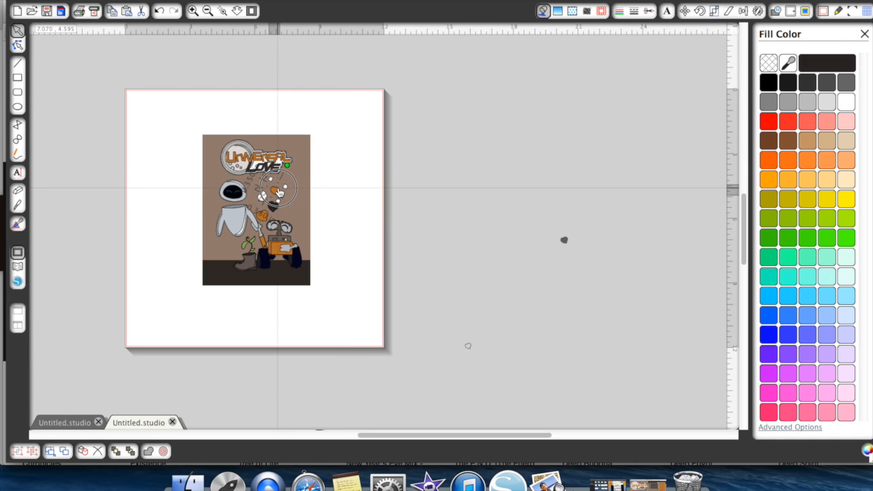
pyautogui.moveTo(560, 245); pyautogui.dragTo(262, 185)
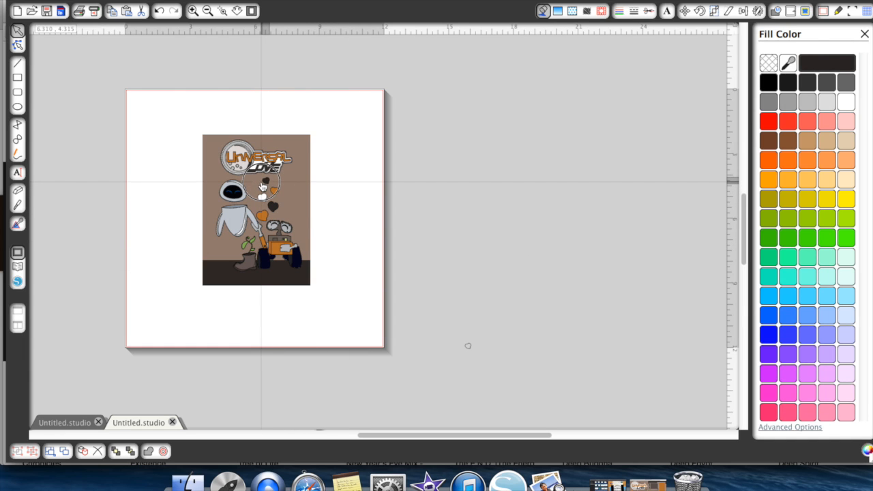
pyautogui.click(466, 344)
pyautogui.click(467, 345)
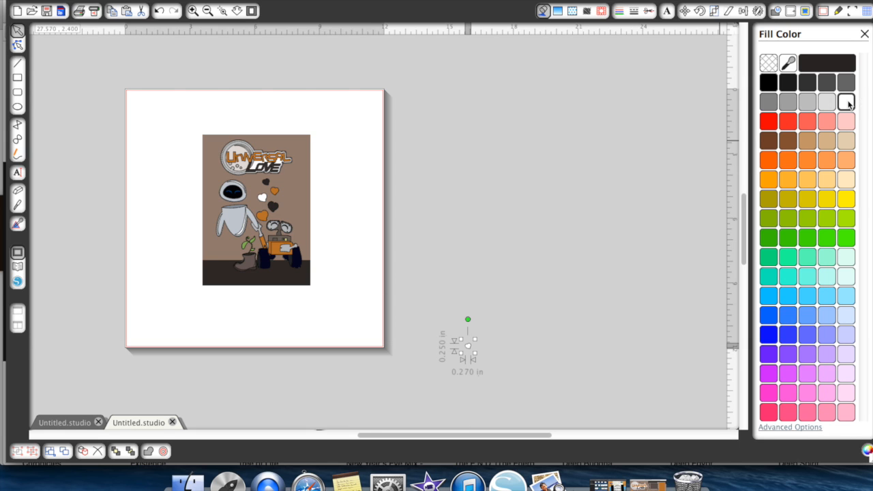
pyautogui.moveTo(469, 353); pyautogui.dragTo(276, 179)
pyautogui.click(372, 186)
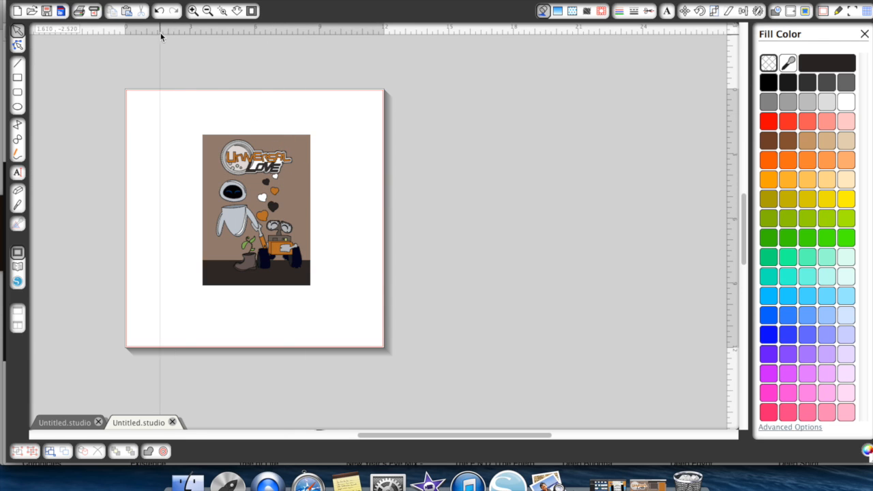
# - Examine the finished card up close, checking the title, hearts, robots and plant-in-boot against the background
pyautogui.click(193, 9)
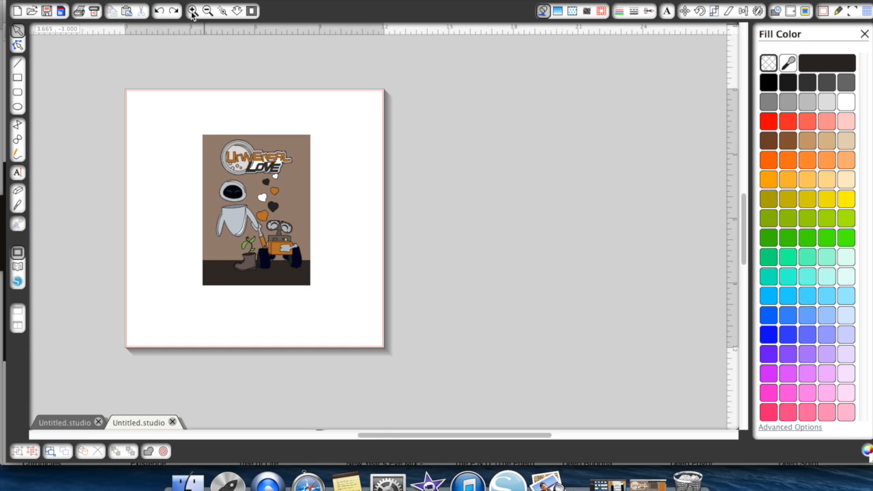
pyautogui.hscroll(-5, 201, 65)
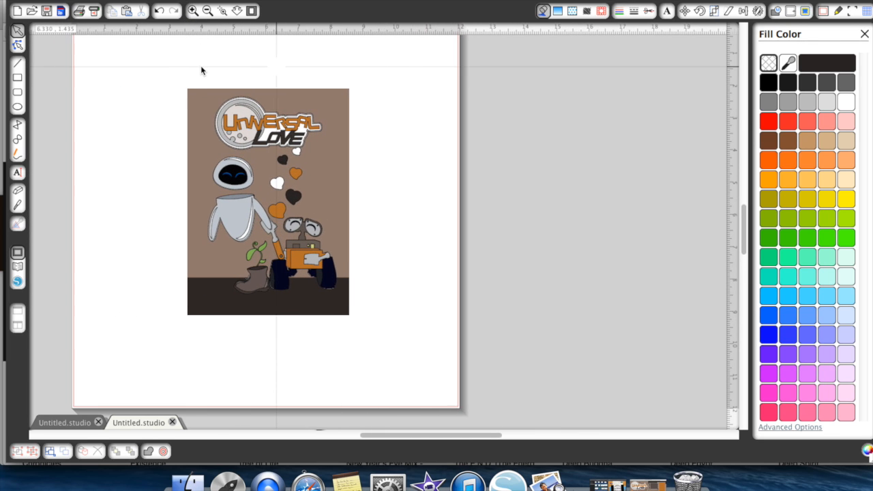
pyautogui.click(195, 10)
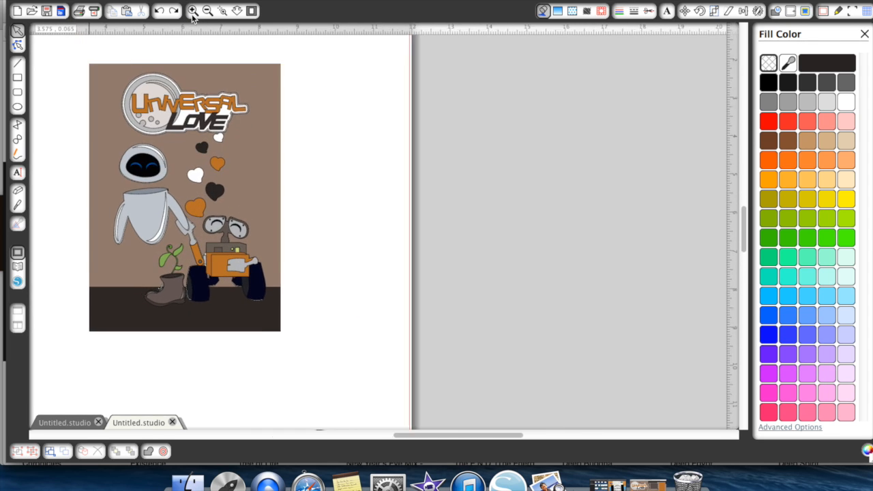
pyautogui.scroll(4, 206, 36)
pyautogui.hscroll(-4, 206, 37)
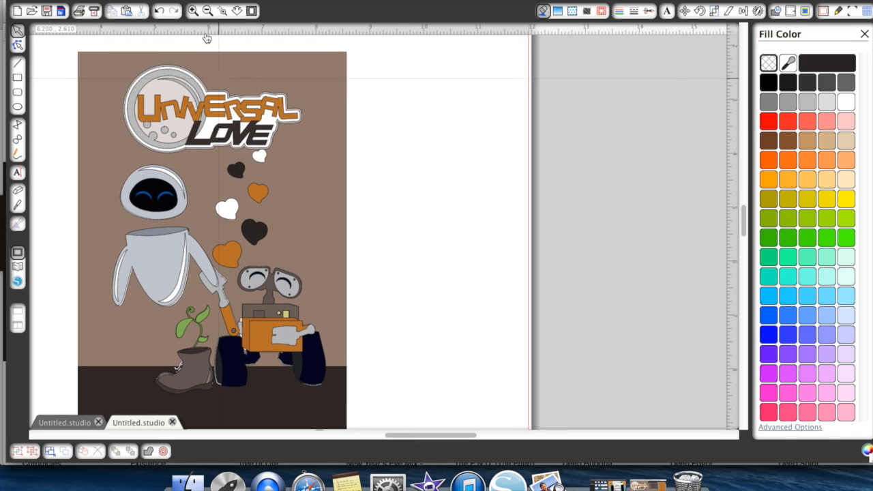
pyautogui.hscroll(-2, 207, 37)
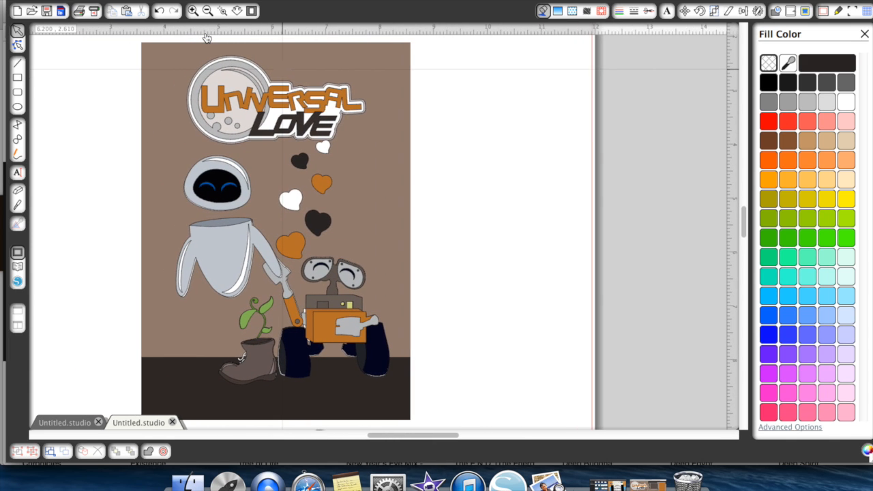
pyautogui.hscroll(-4, 207, 37)
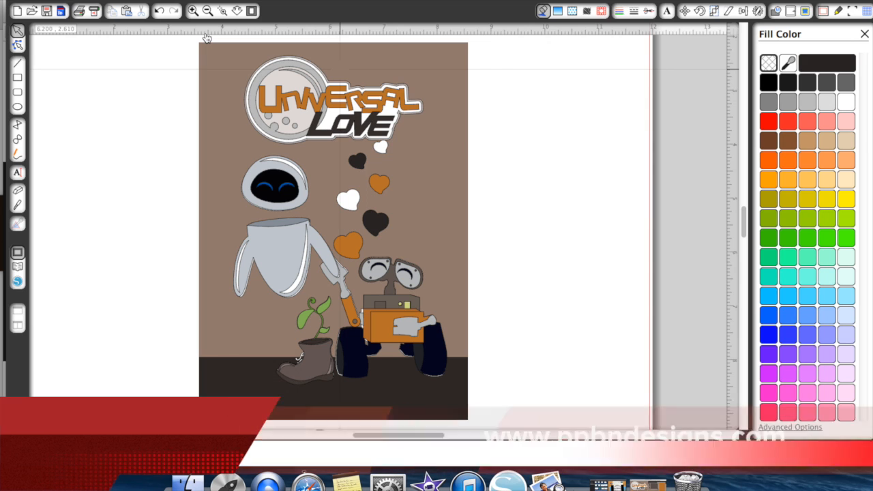
pyautogui.hscroll(-3, 206, 38)
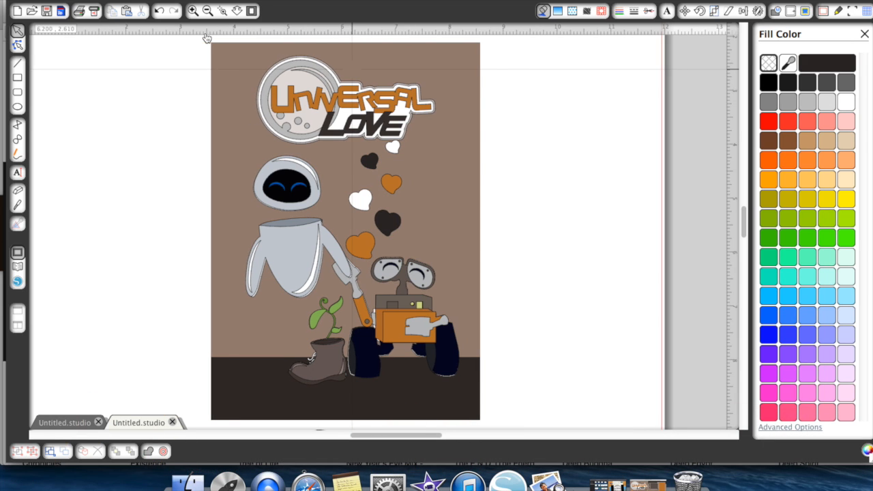